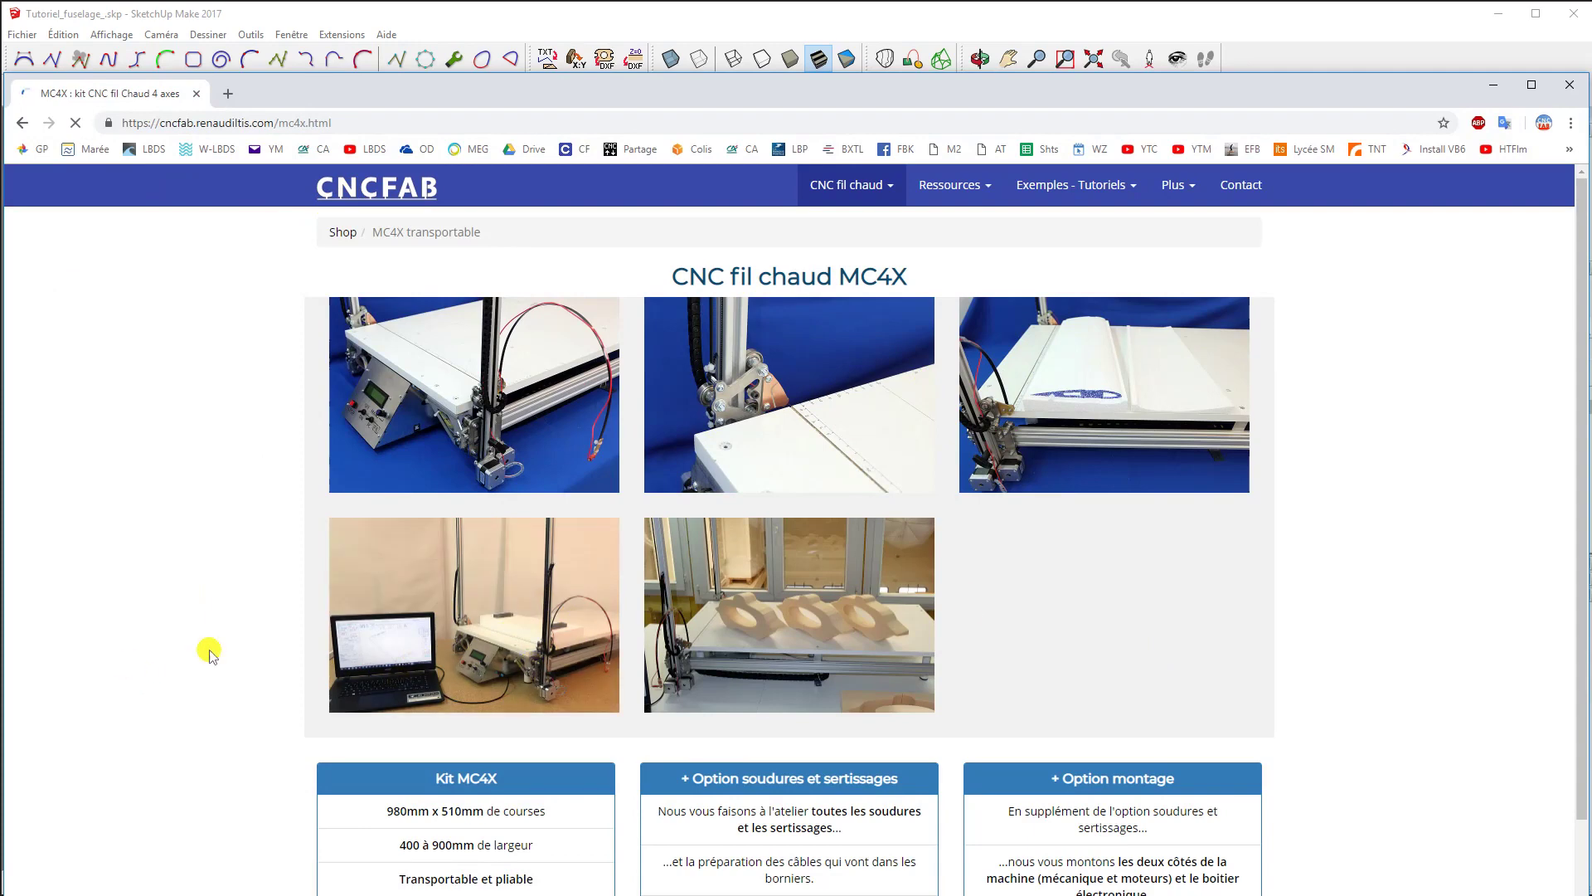
View enlarged photos of foam parts on the CNC fil chaud MC4X page, and return to the SketchUp fuselage model.
click(820, 614)
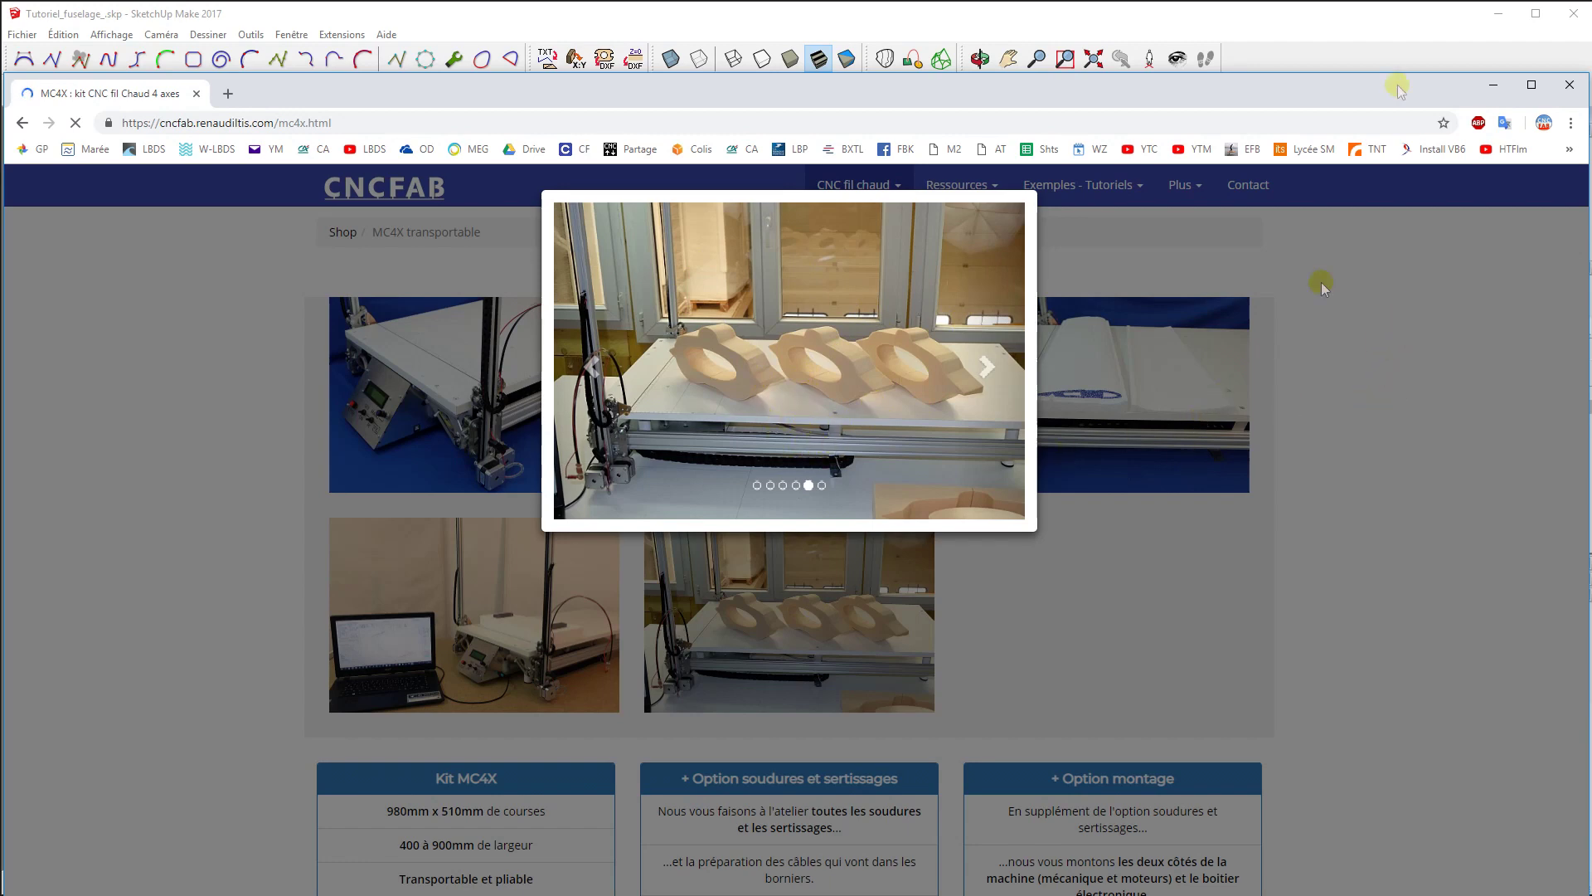
click(1392, 330)
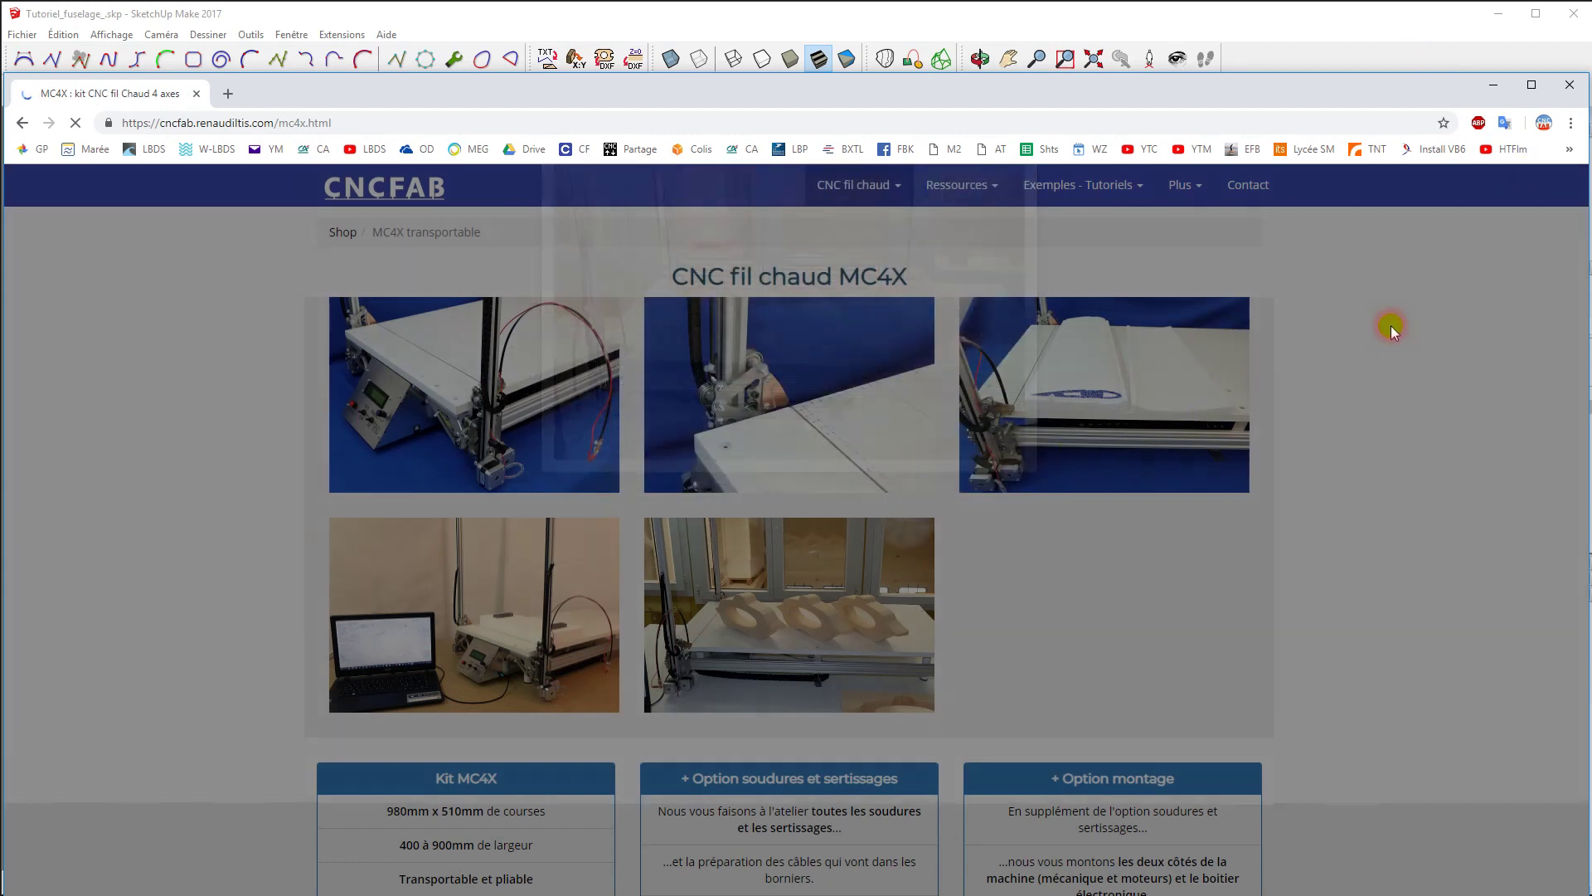
click(1046, 383)
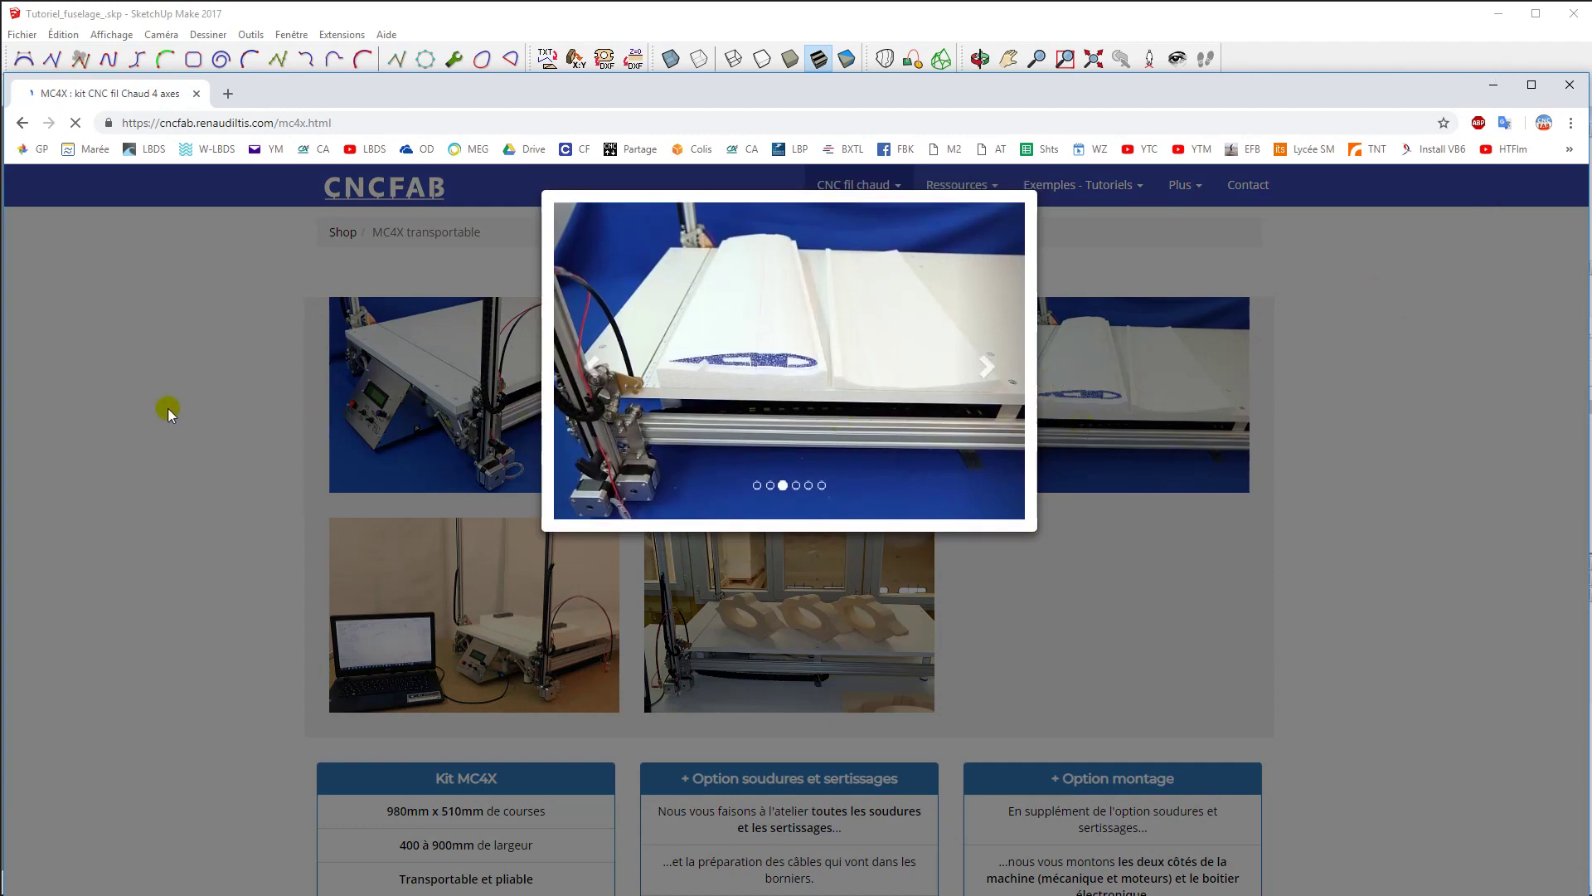
click(430, 400)
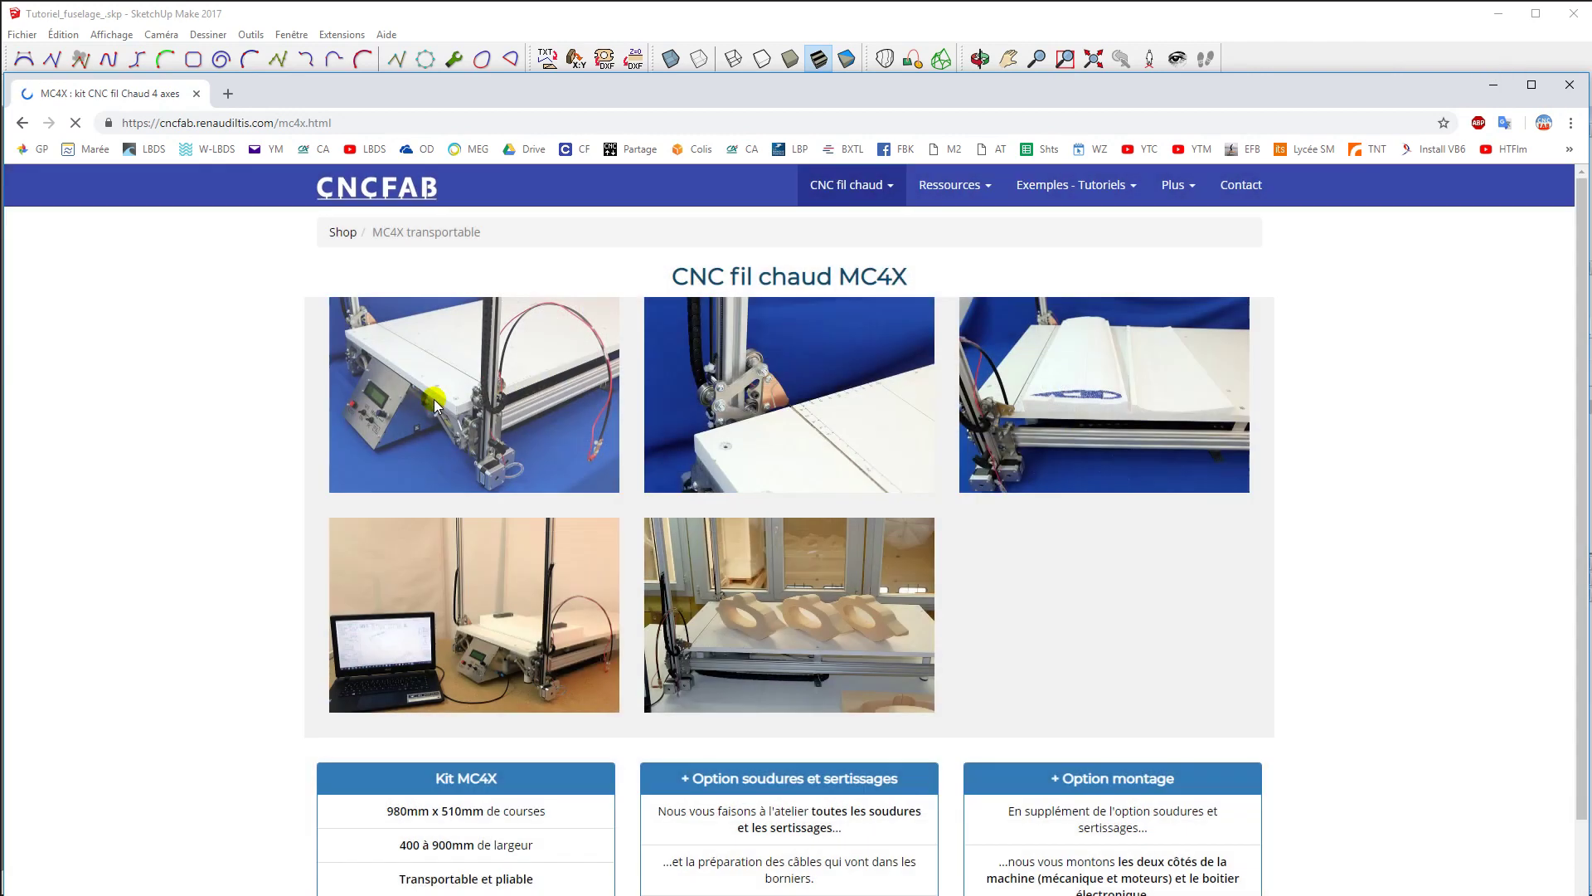
click(1496, 16)
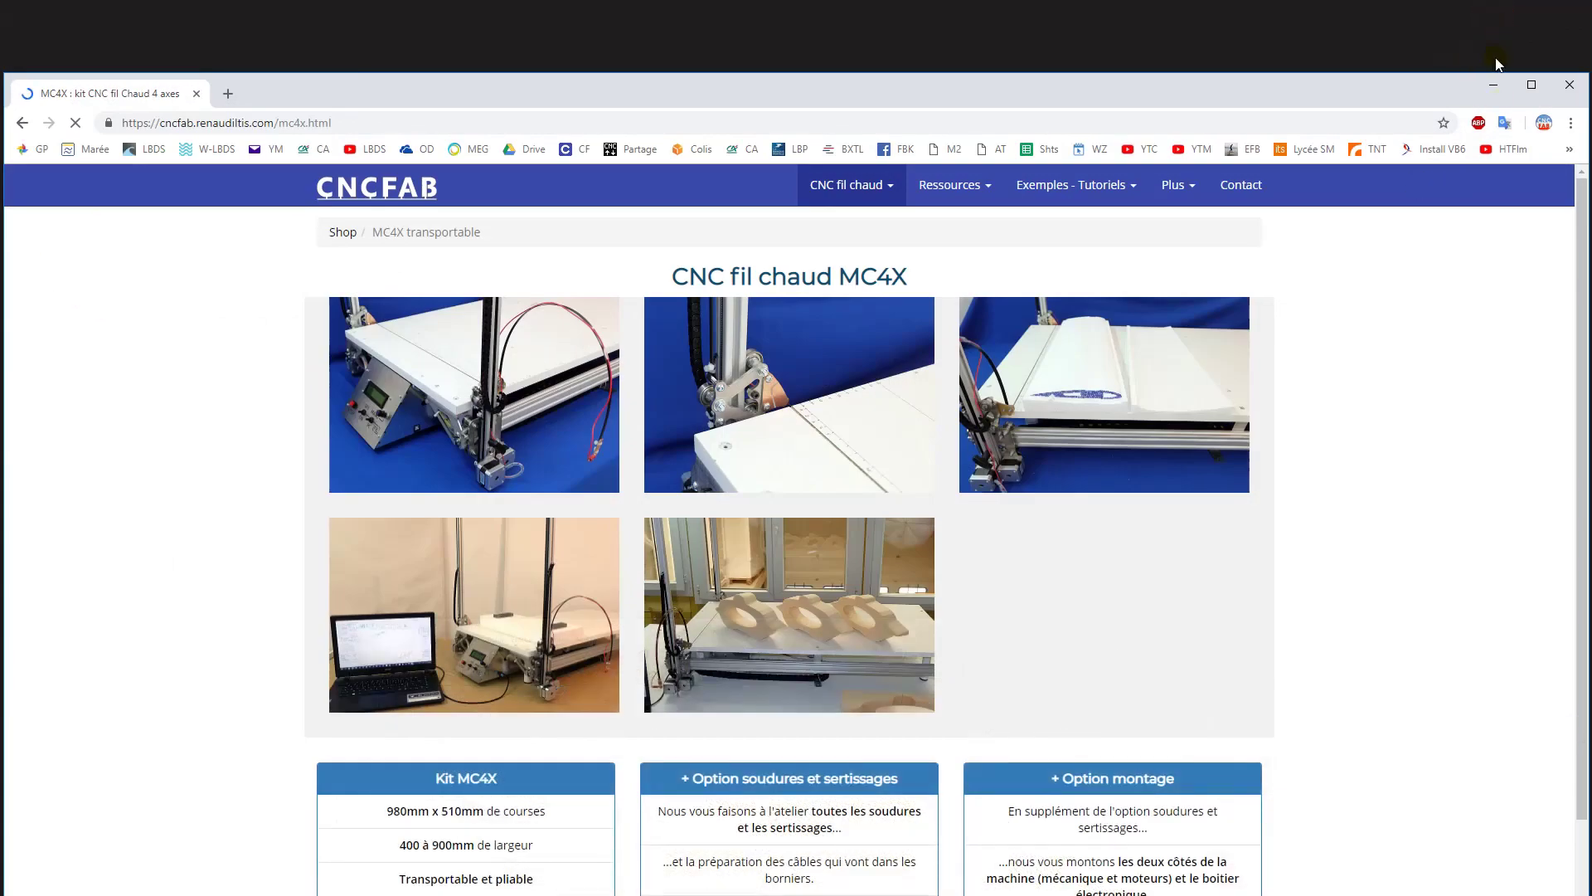
click(1493, 85)
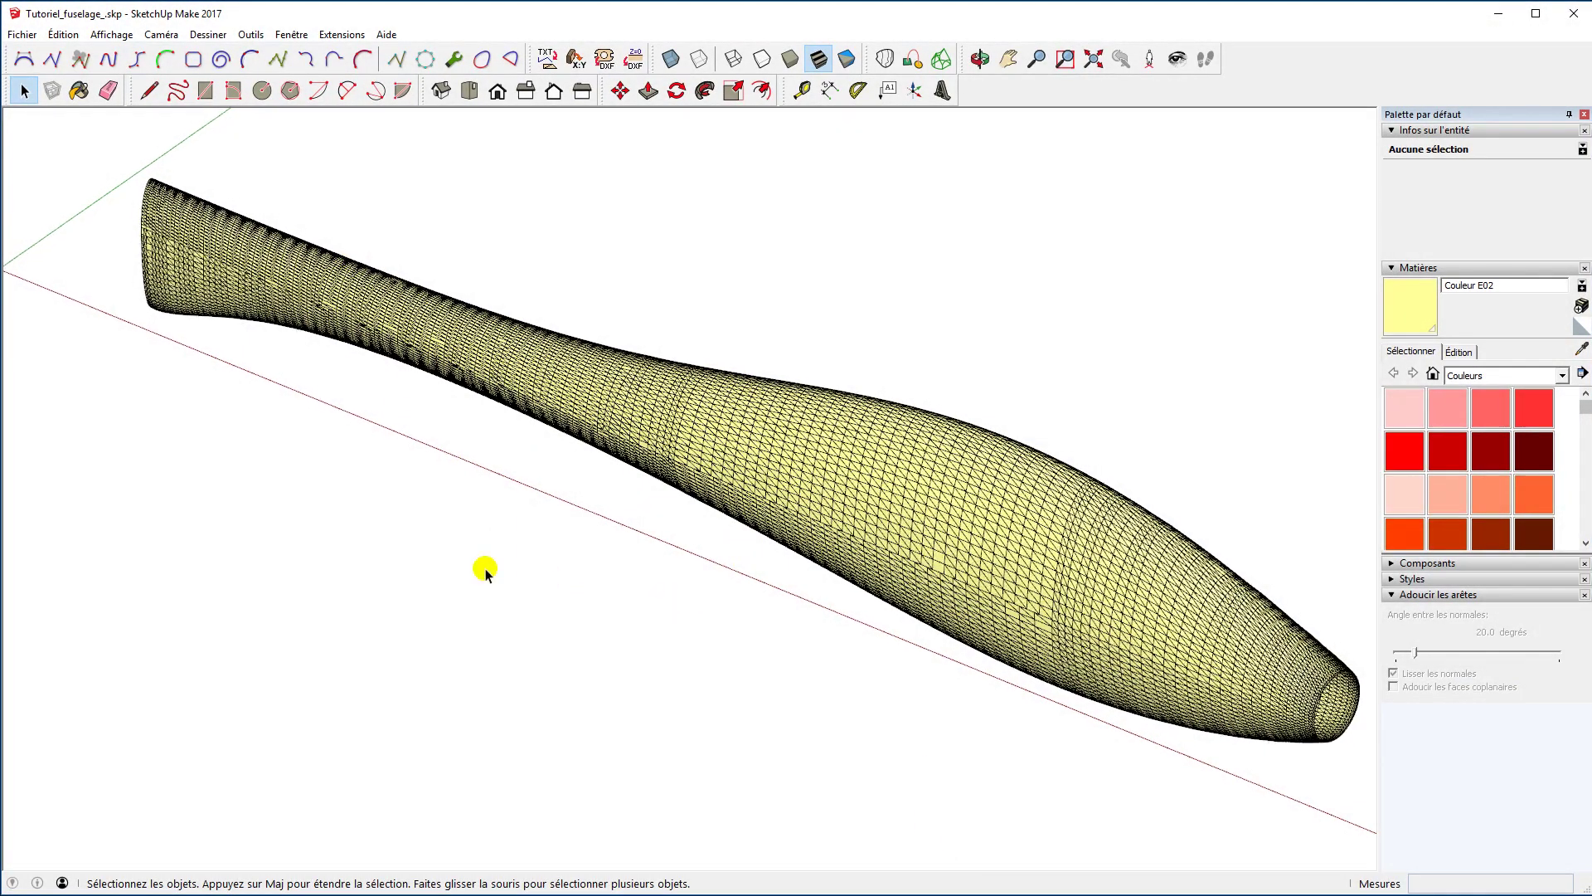
Reveal the hidden vertical and horizontal reference planes around the fuselage.
middle_drag(486, 572, 764, 760)
middle_drag(221, 544, 1074, 595)
scroll(697, 483, down, 2)
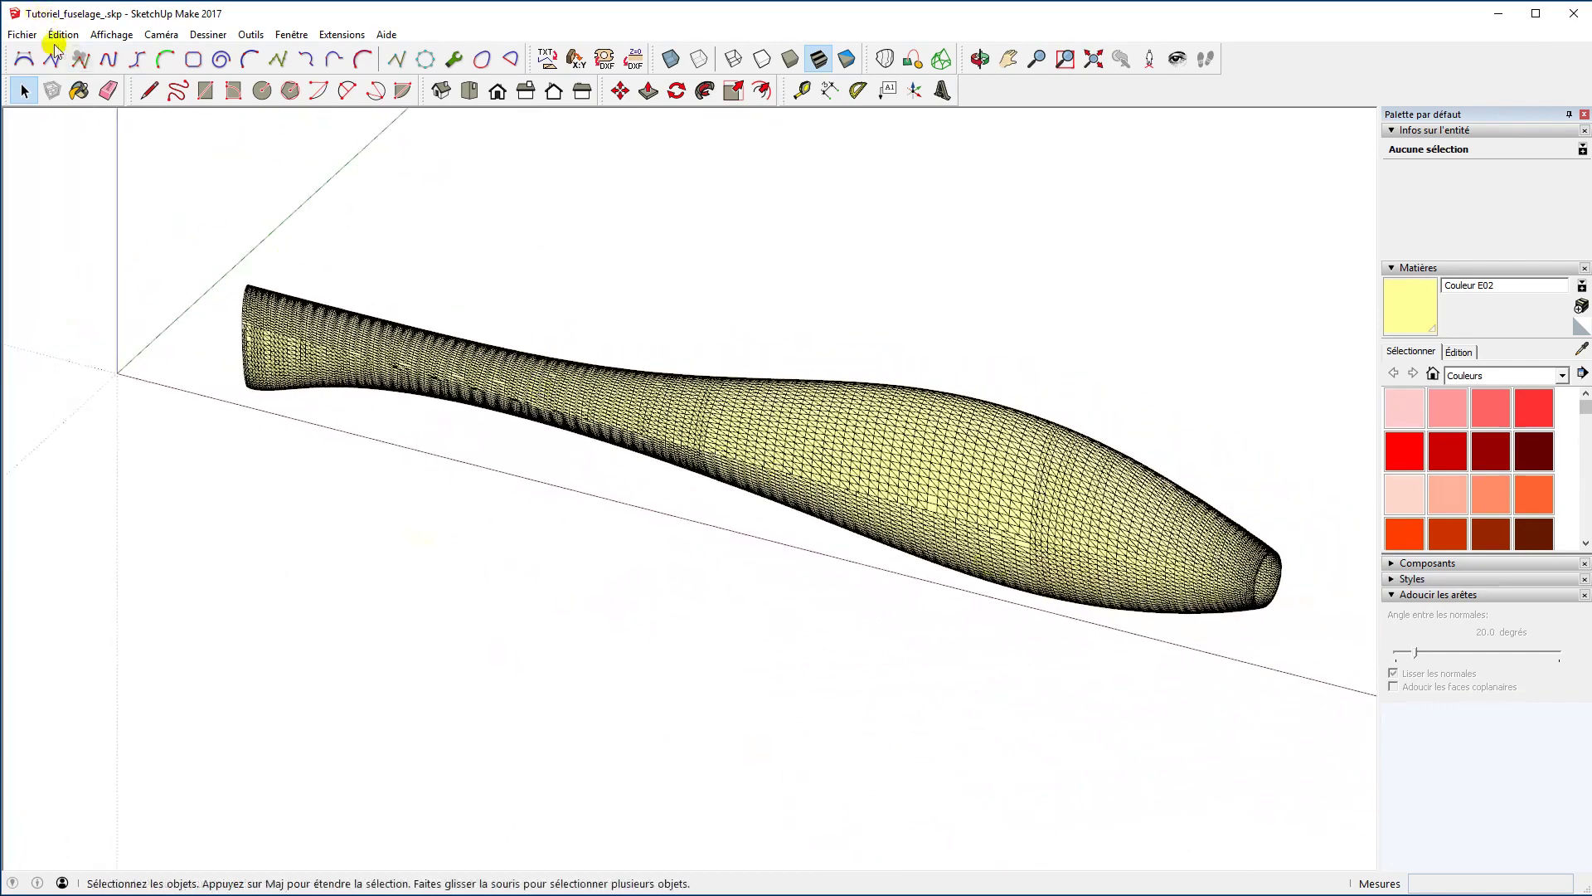
click(107, 33)
mouse_move(63, 34)
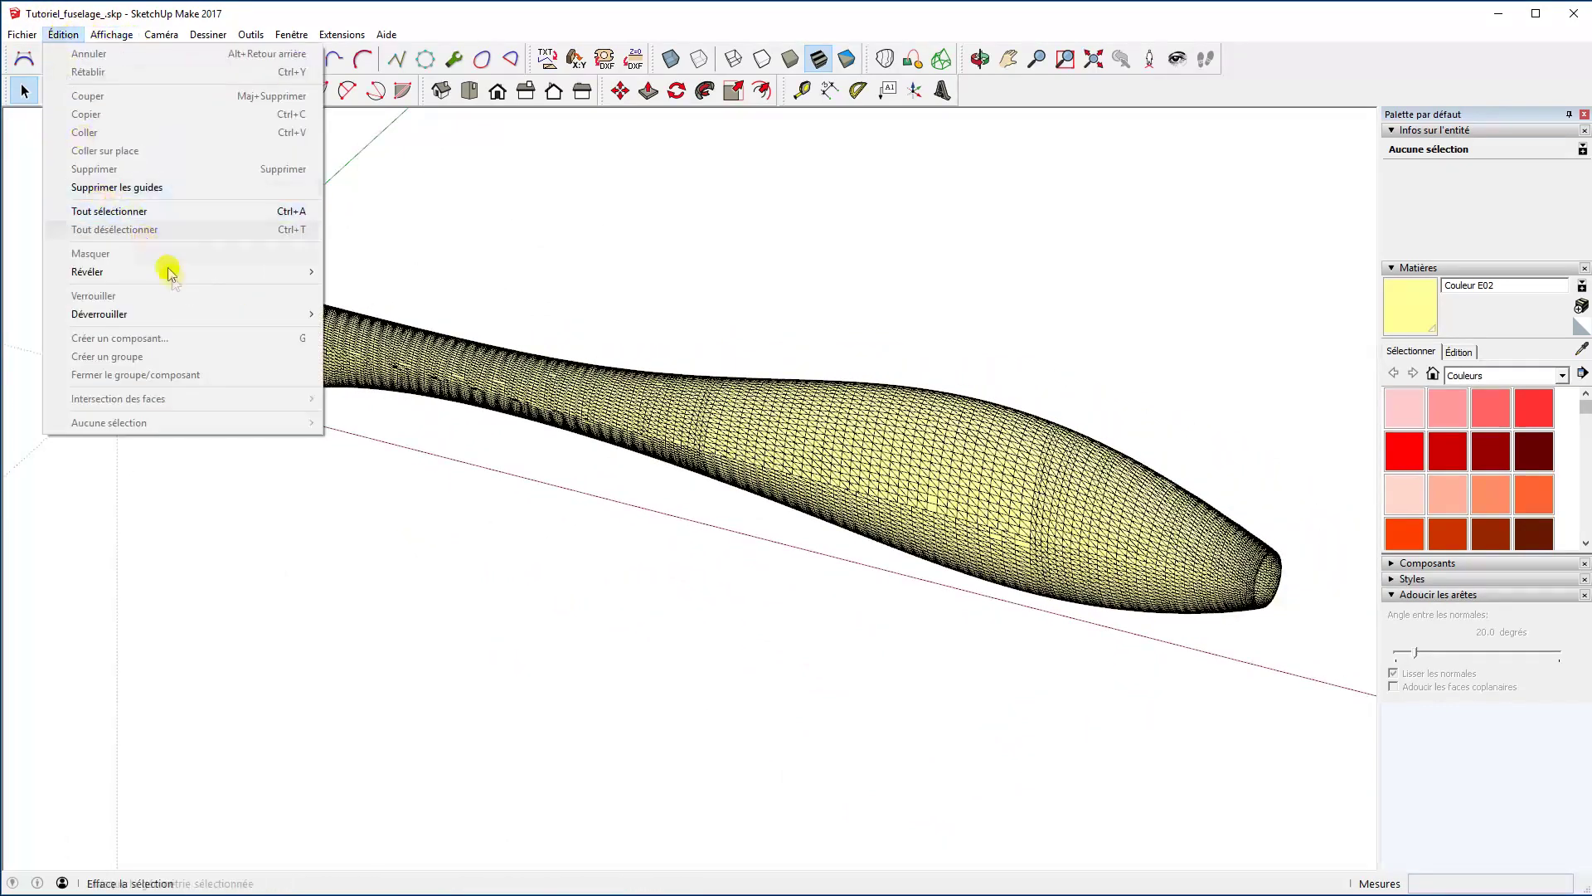
mouse_move(178, 273)
click(357, 309)
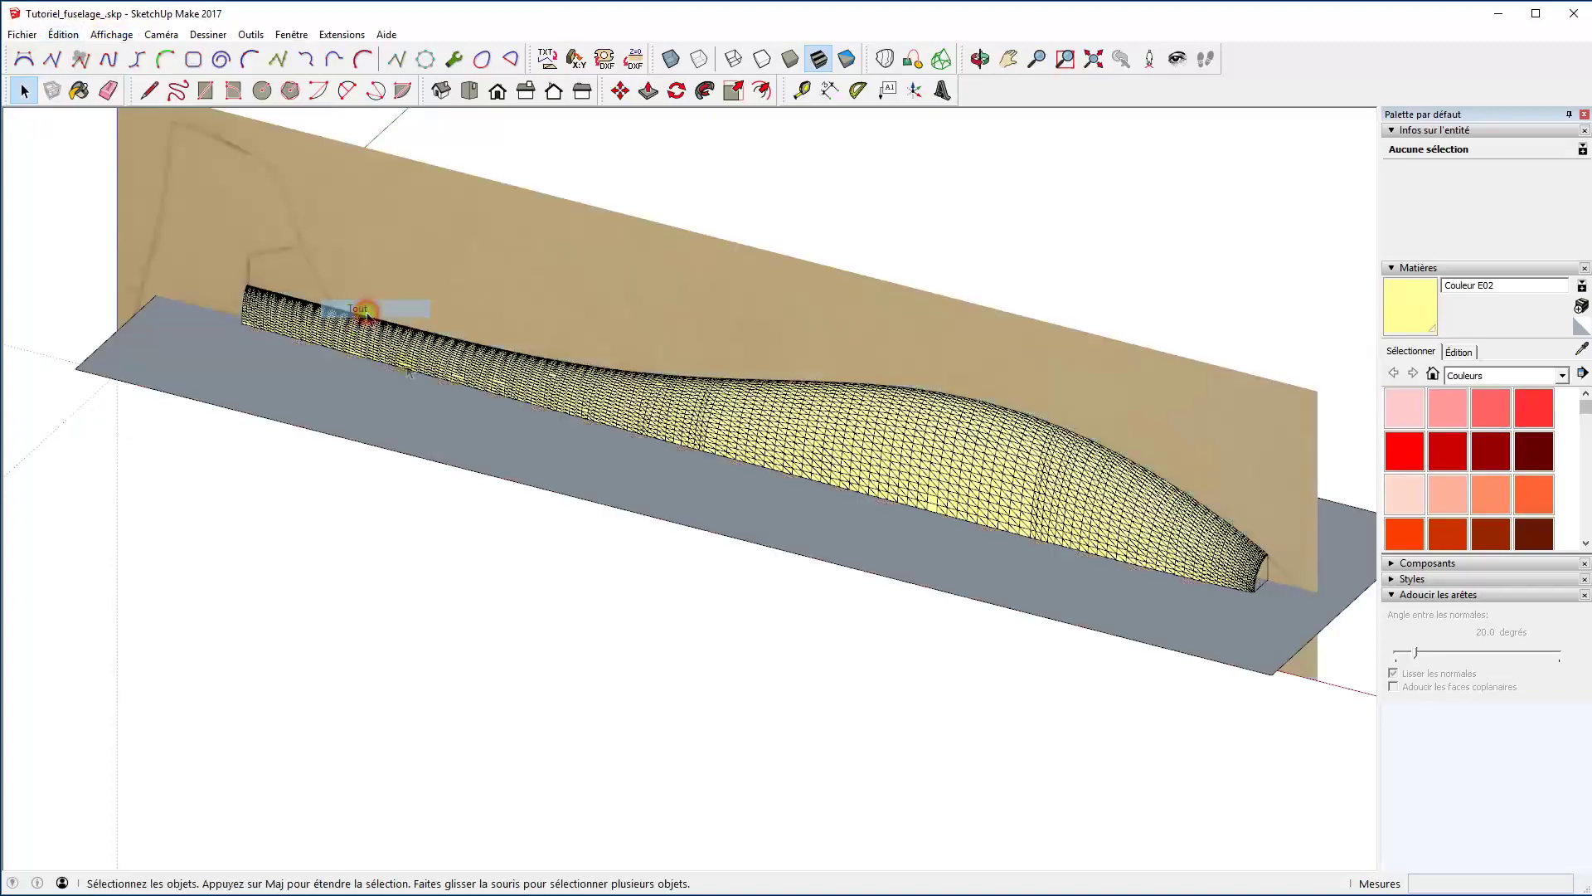
Combine the vertical image plane and the horizontal reference plane into one group.
middle_drag(113, 445, 638, 601)
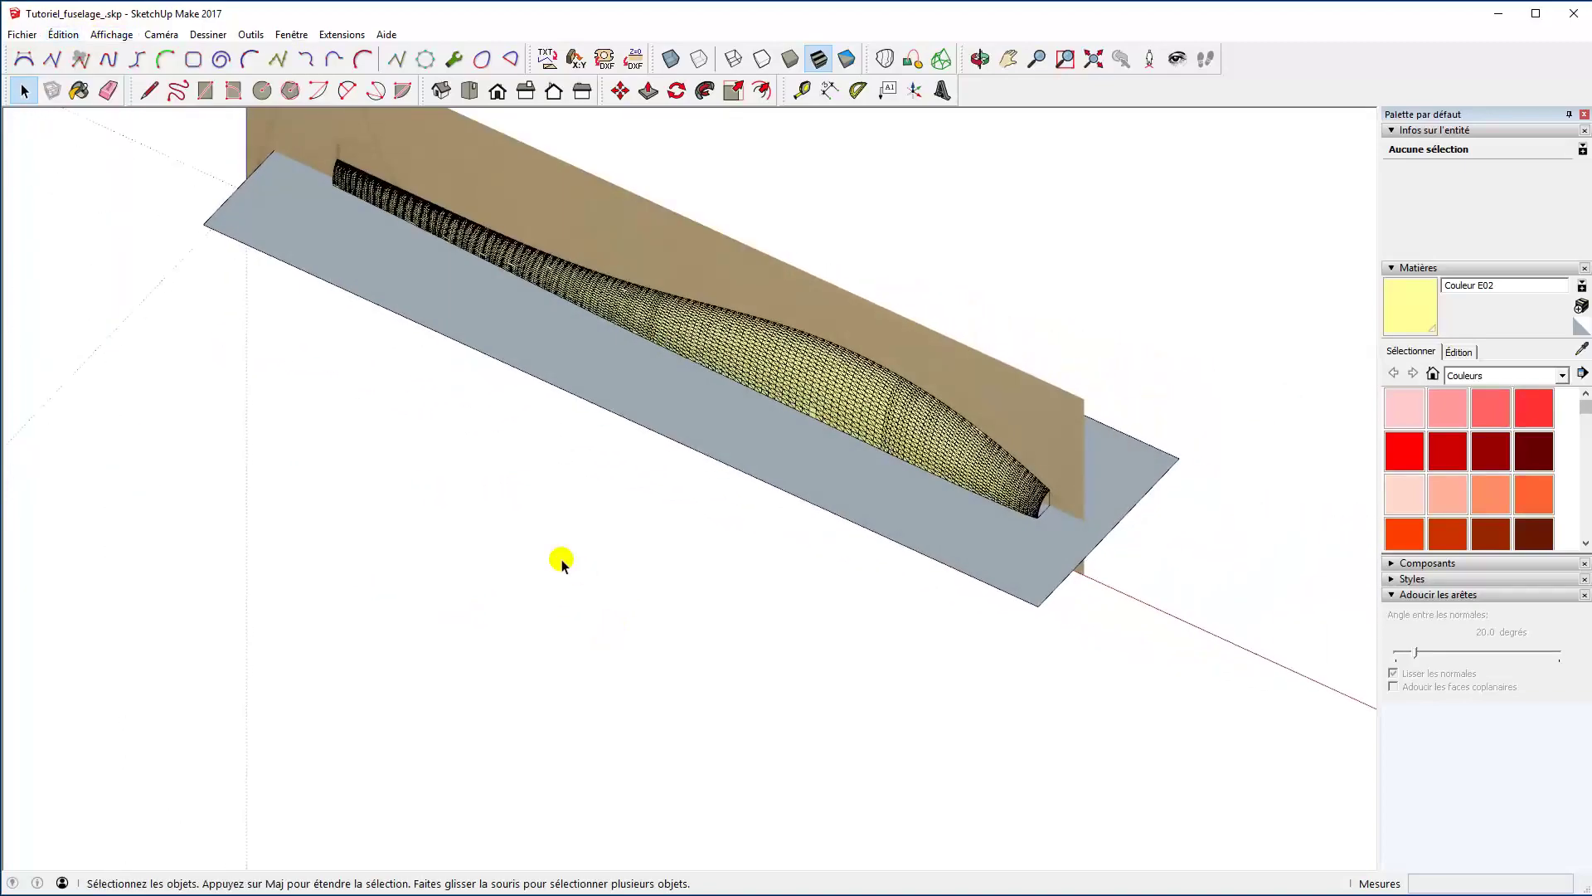
middle_drag(562, 560, 972, 588)
click(1007, 535)
click(1050, 357)
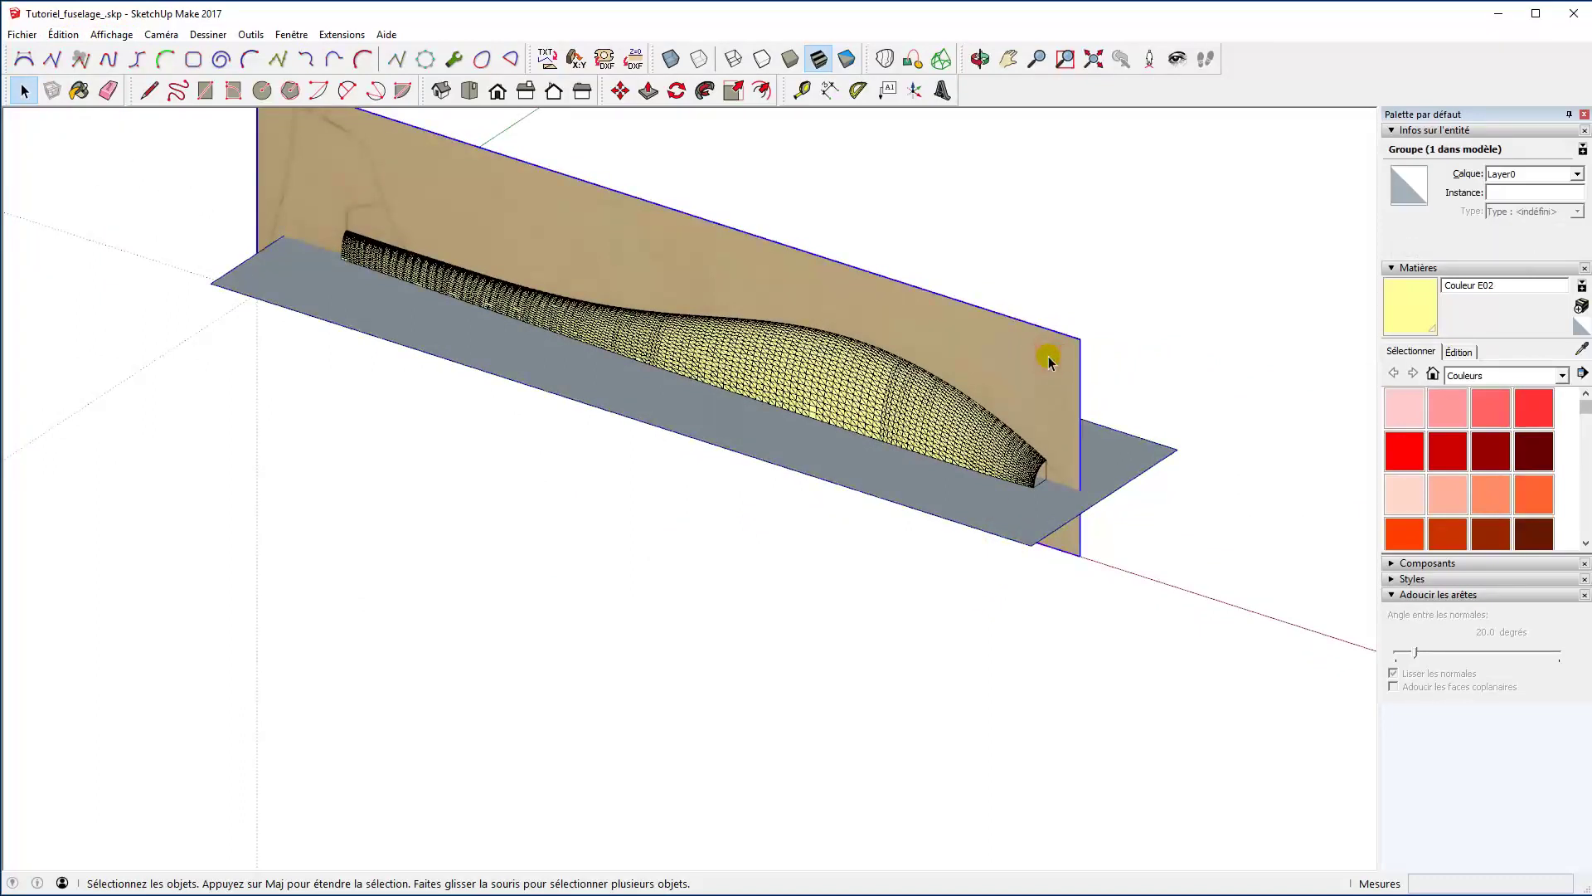
shift+click(1026, 520)
right_click(1031, 516)
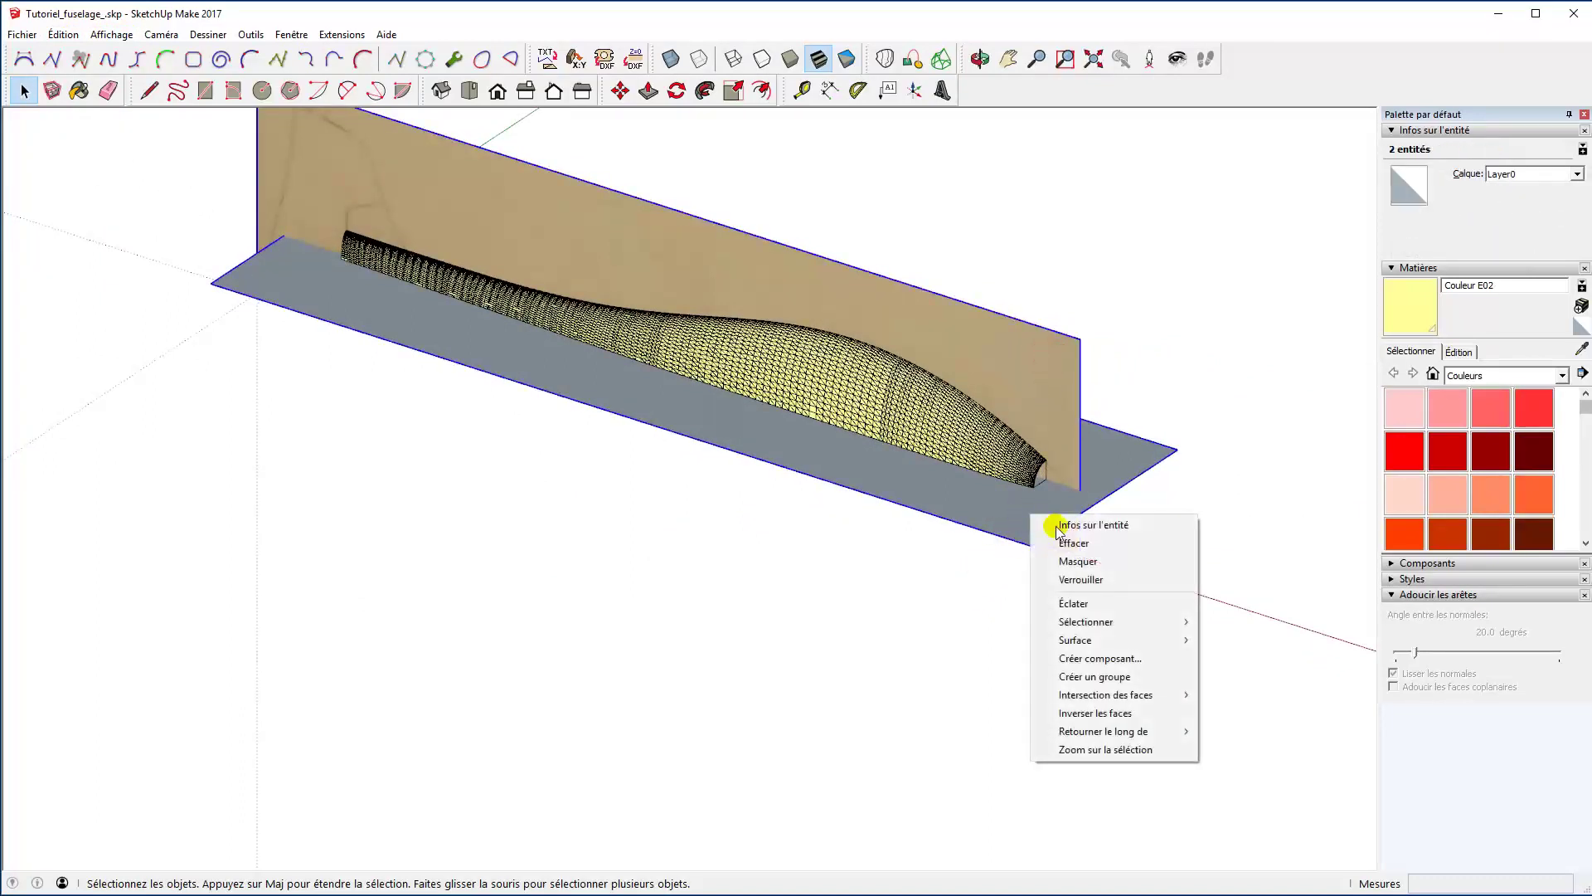
click(1077, 676)
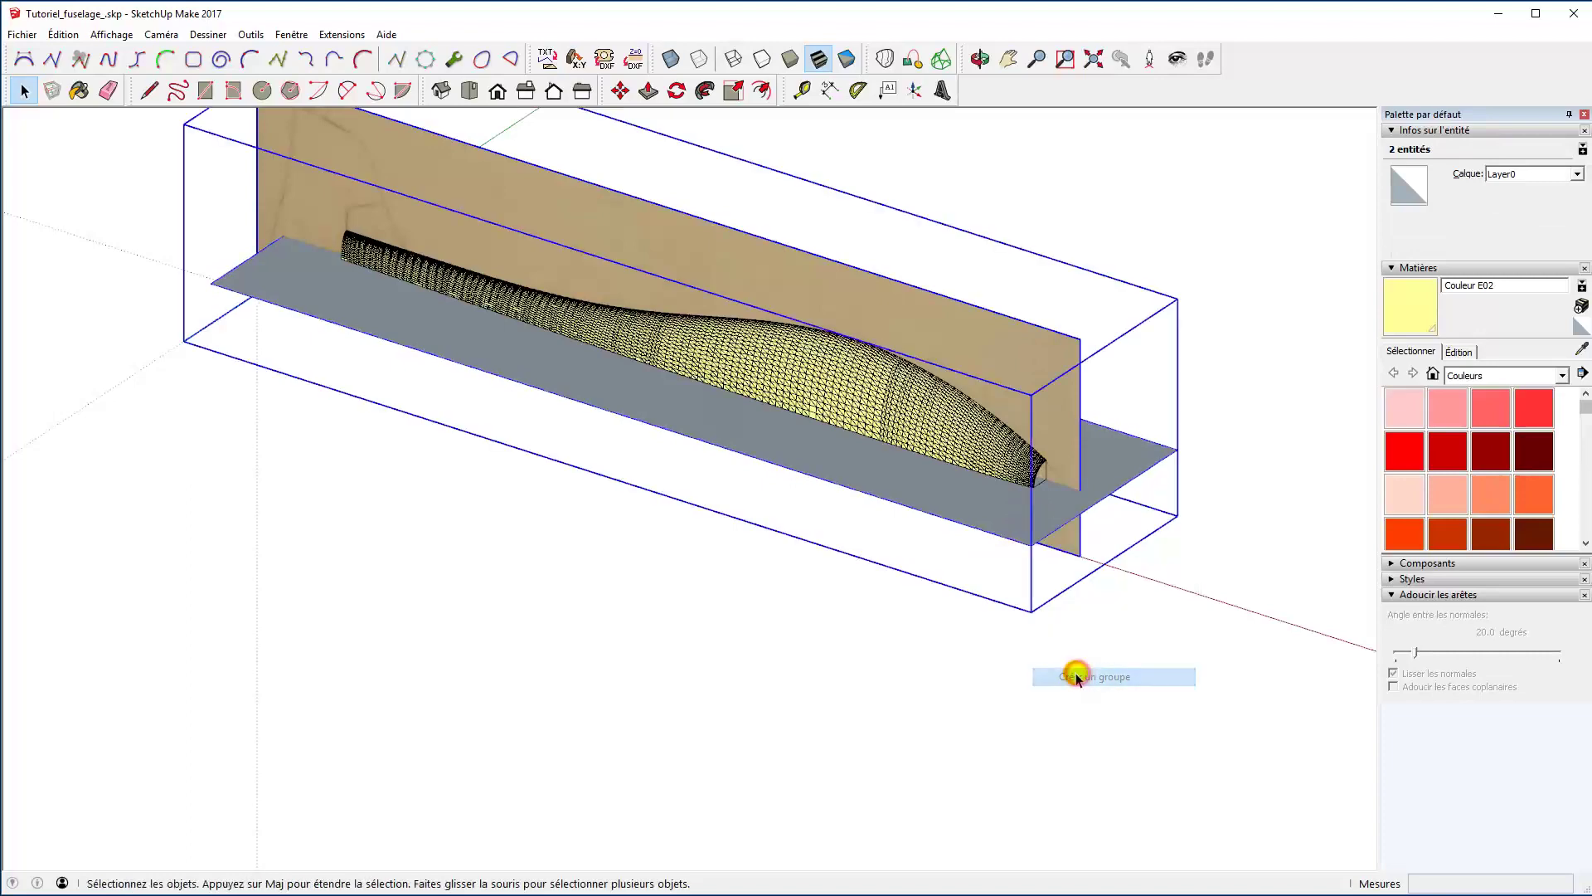
Hide the group of reference planes.
shift+middle_drag(523, 481, 537, 489)
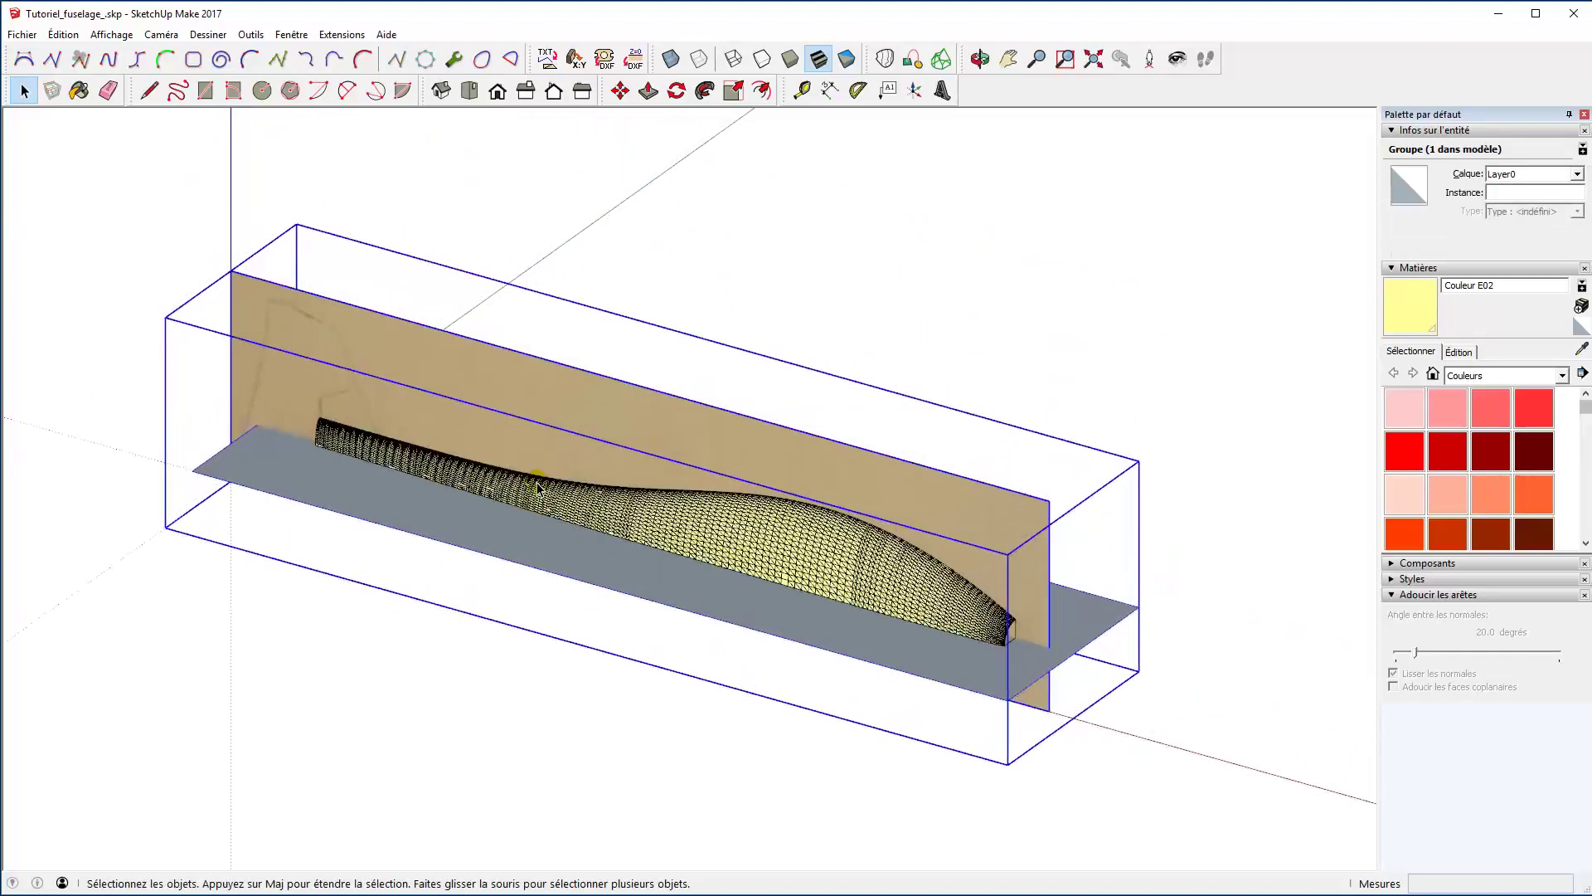
right_click(320, 326)
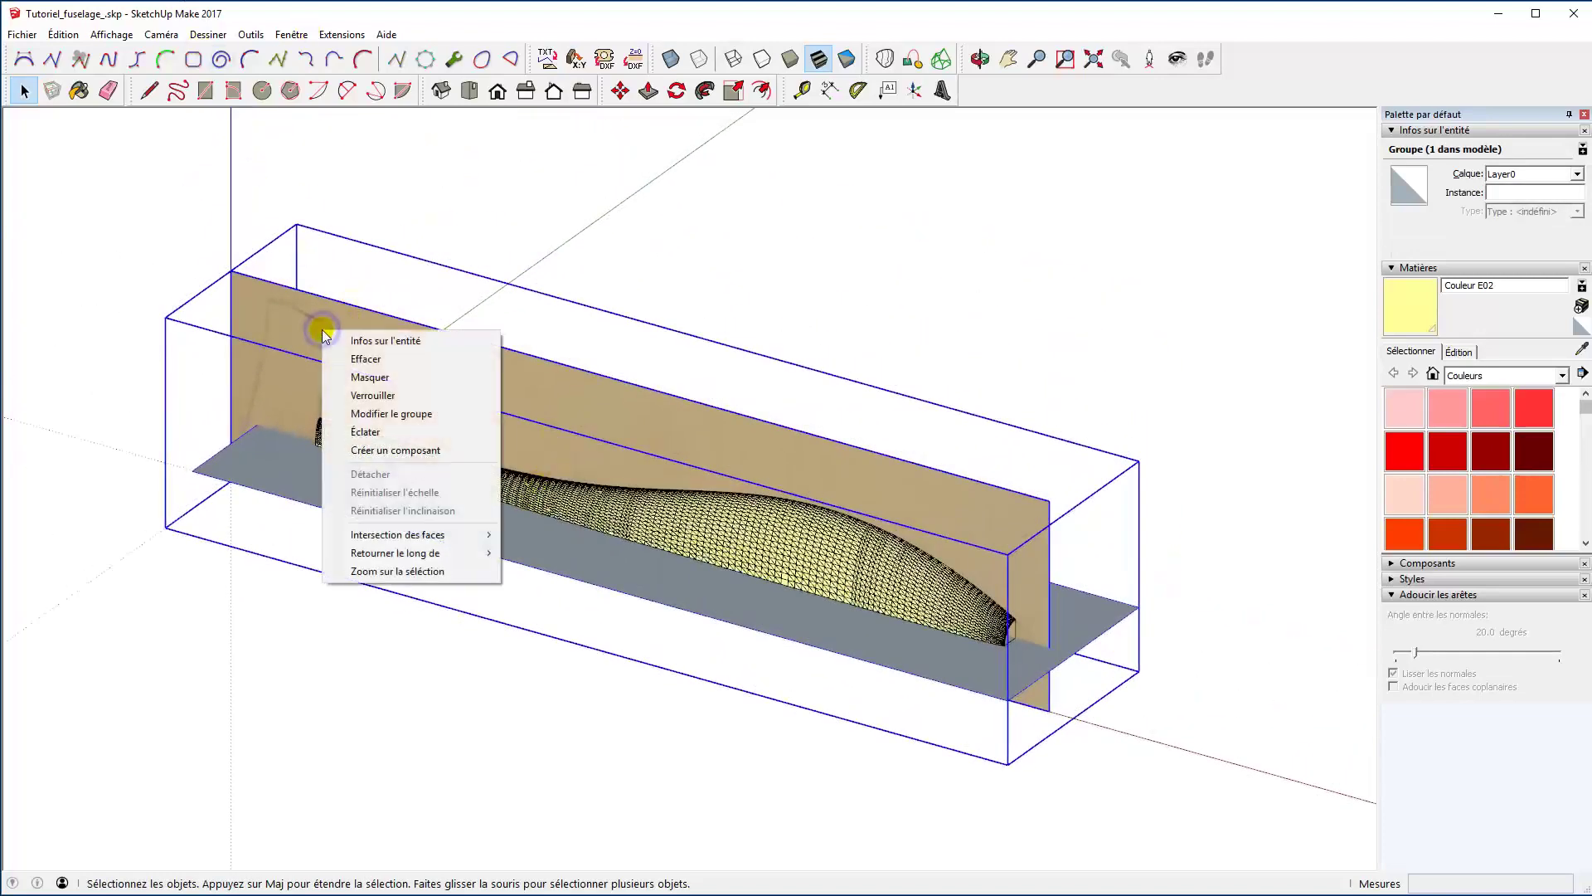
click(354, 378)
Combine the two yellow fuselage shell halves into one group and hide that group.
middle_drag(393, 498, 881, 379)
click(863, 371)
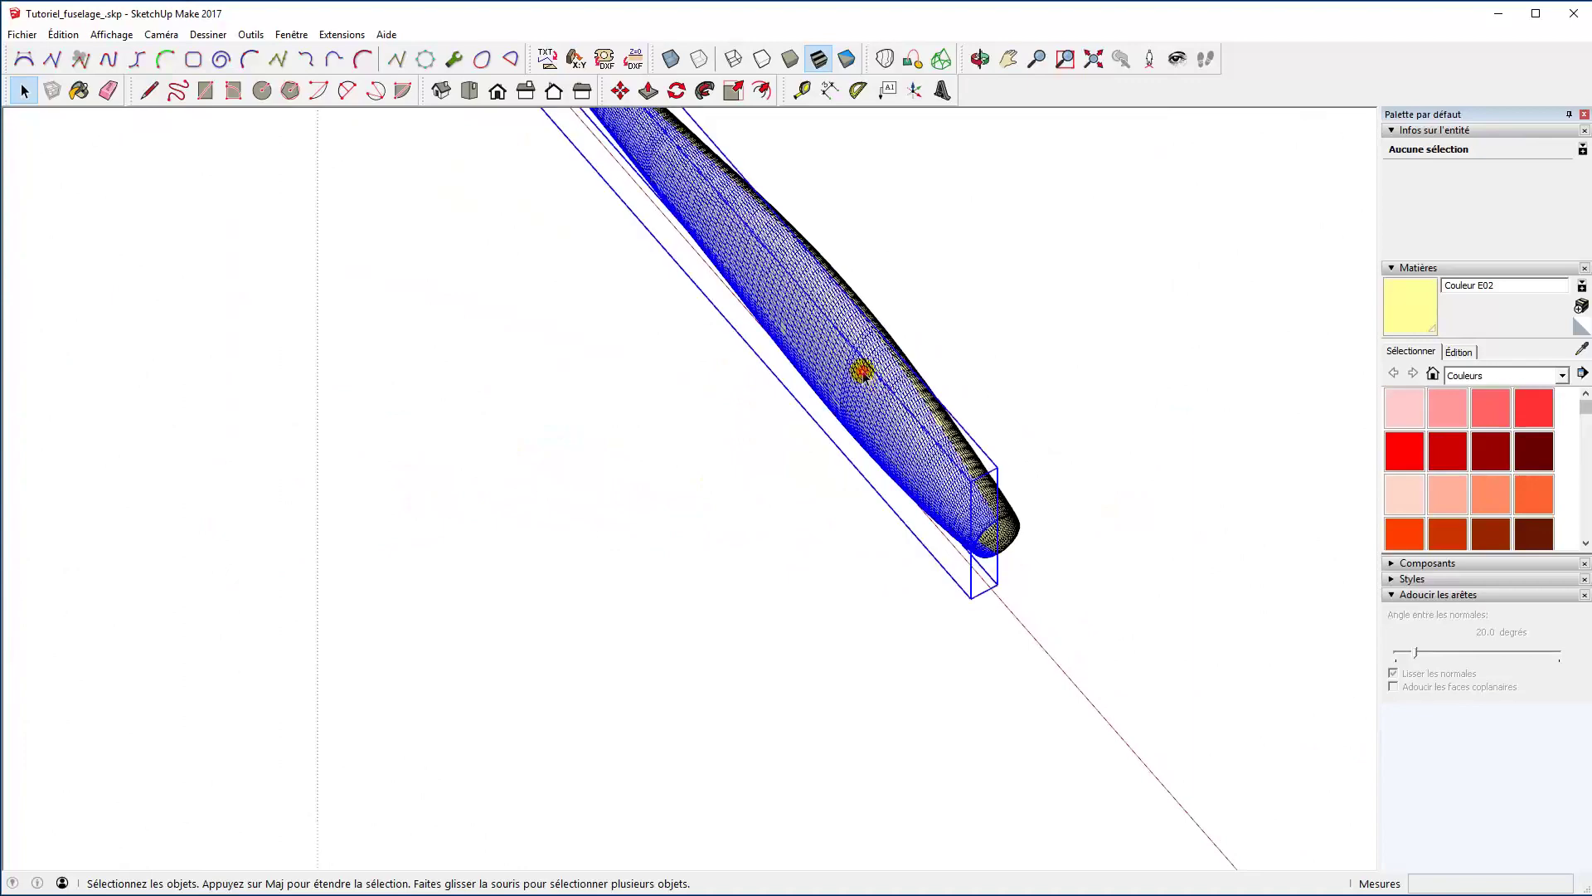
click(703, 430)
click(852, 371)
middle_drag(1045, 398, 647, 348)
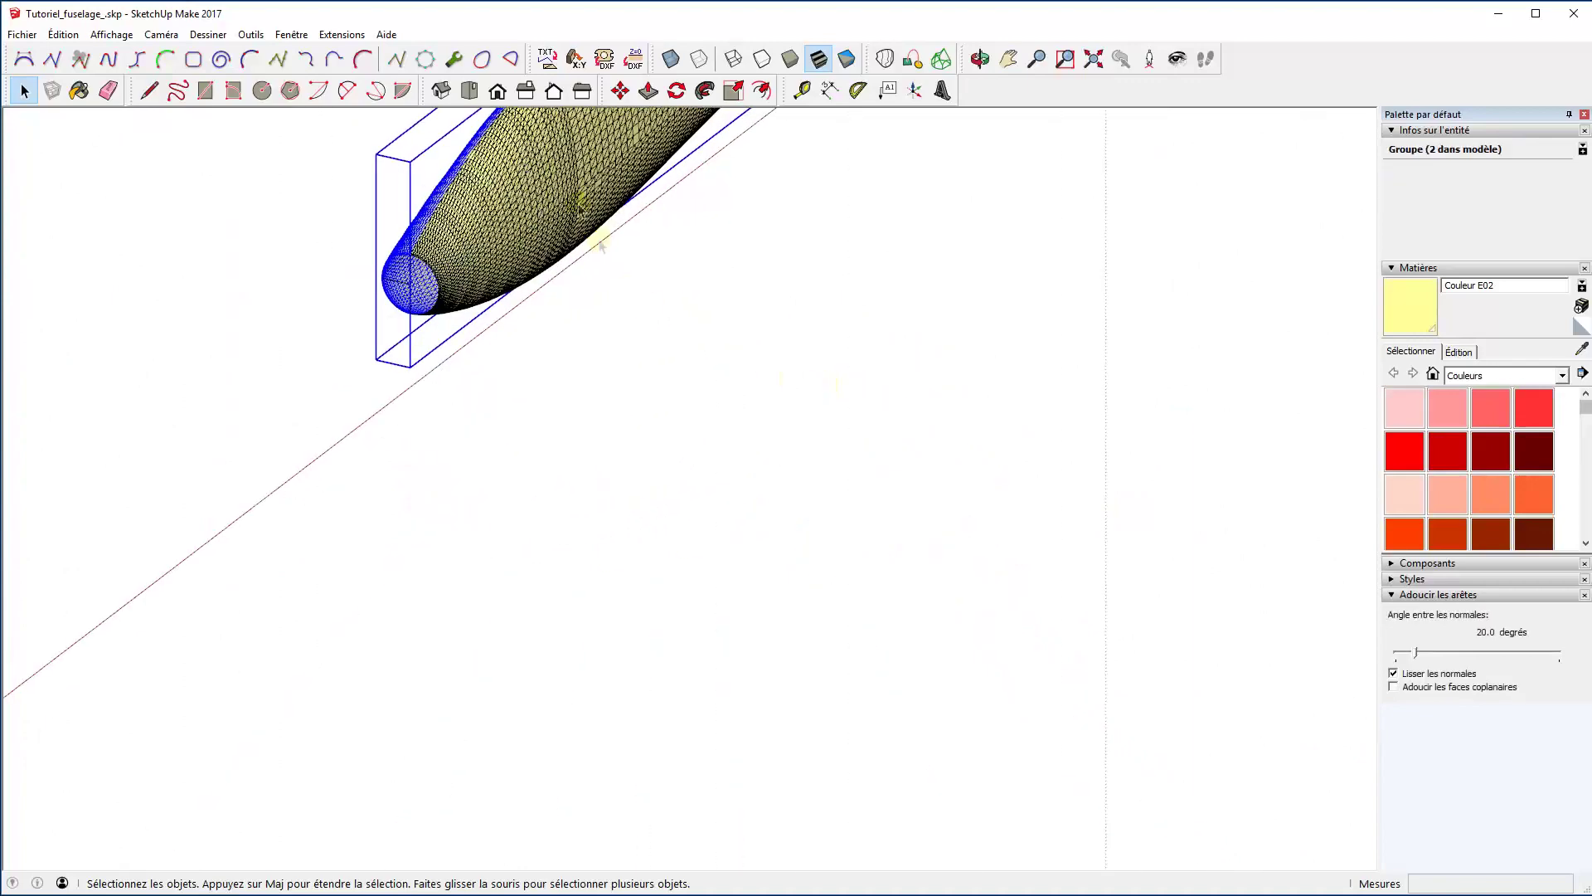
shift+click(554, 159)
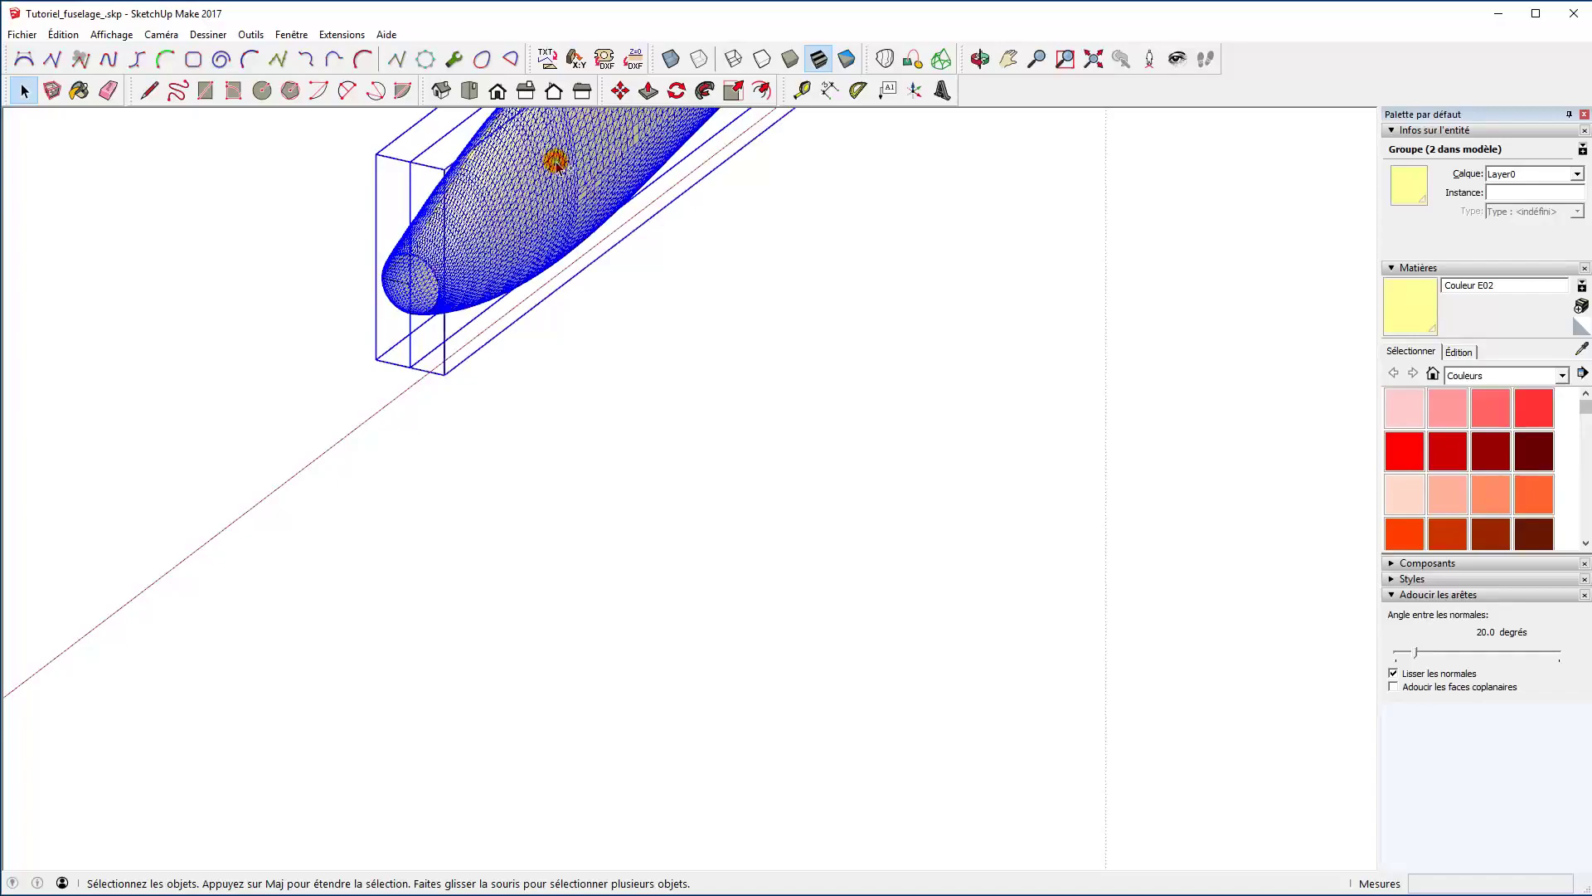
middle_drag(238, 373, 675, 384)
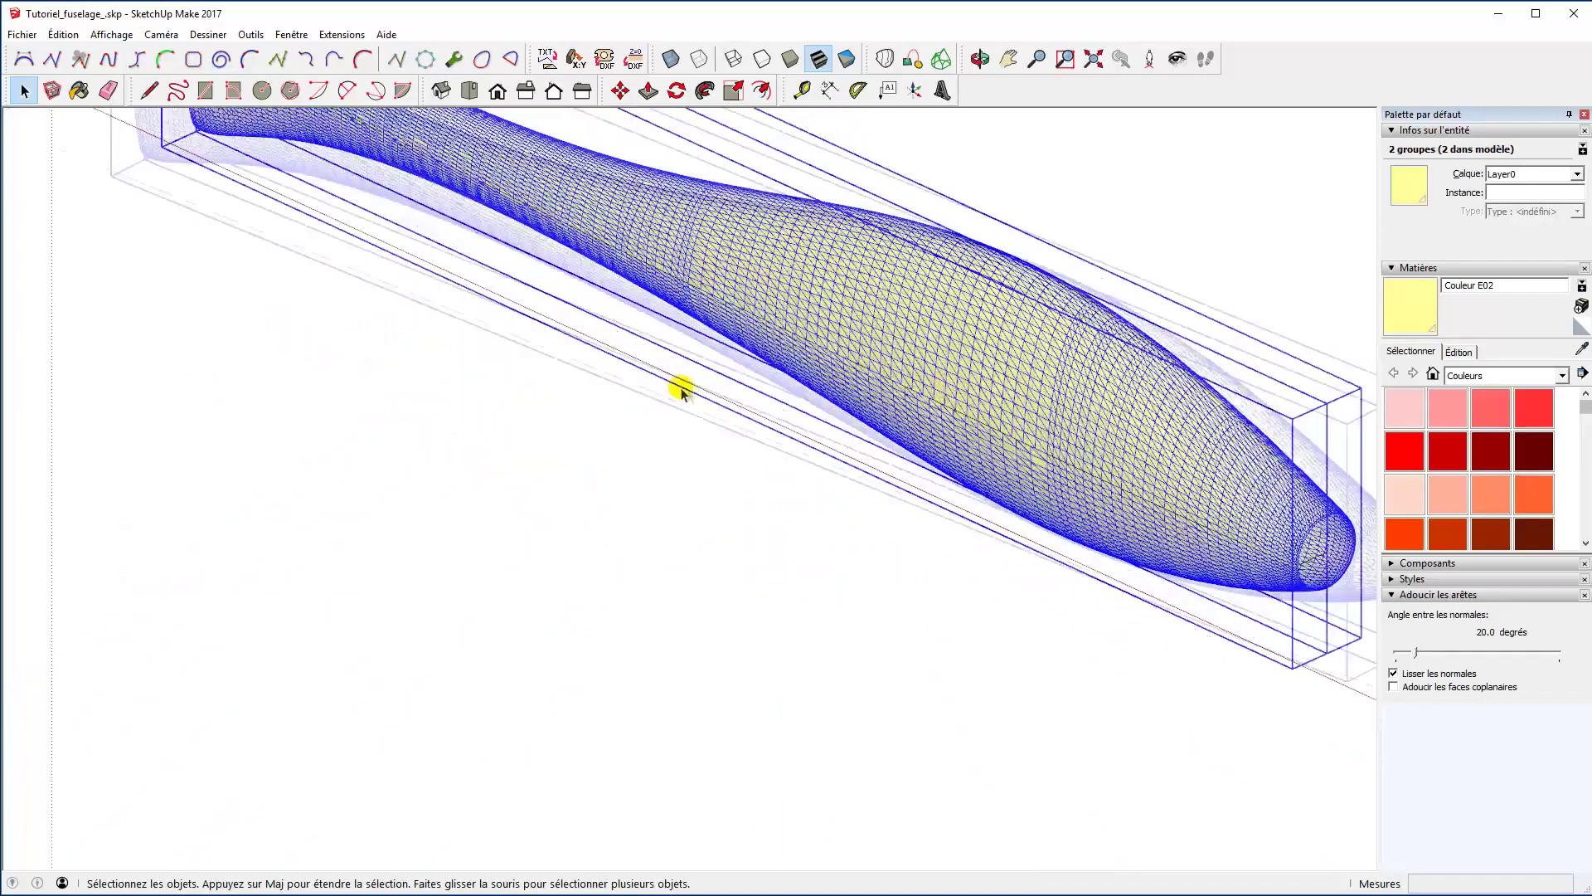
scroll(746, 384, up, 3)
right_click(775, 386)
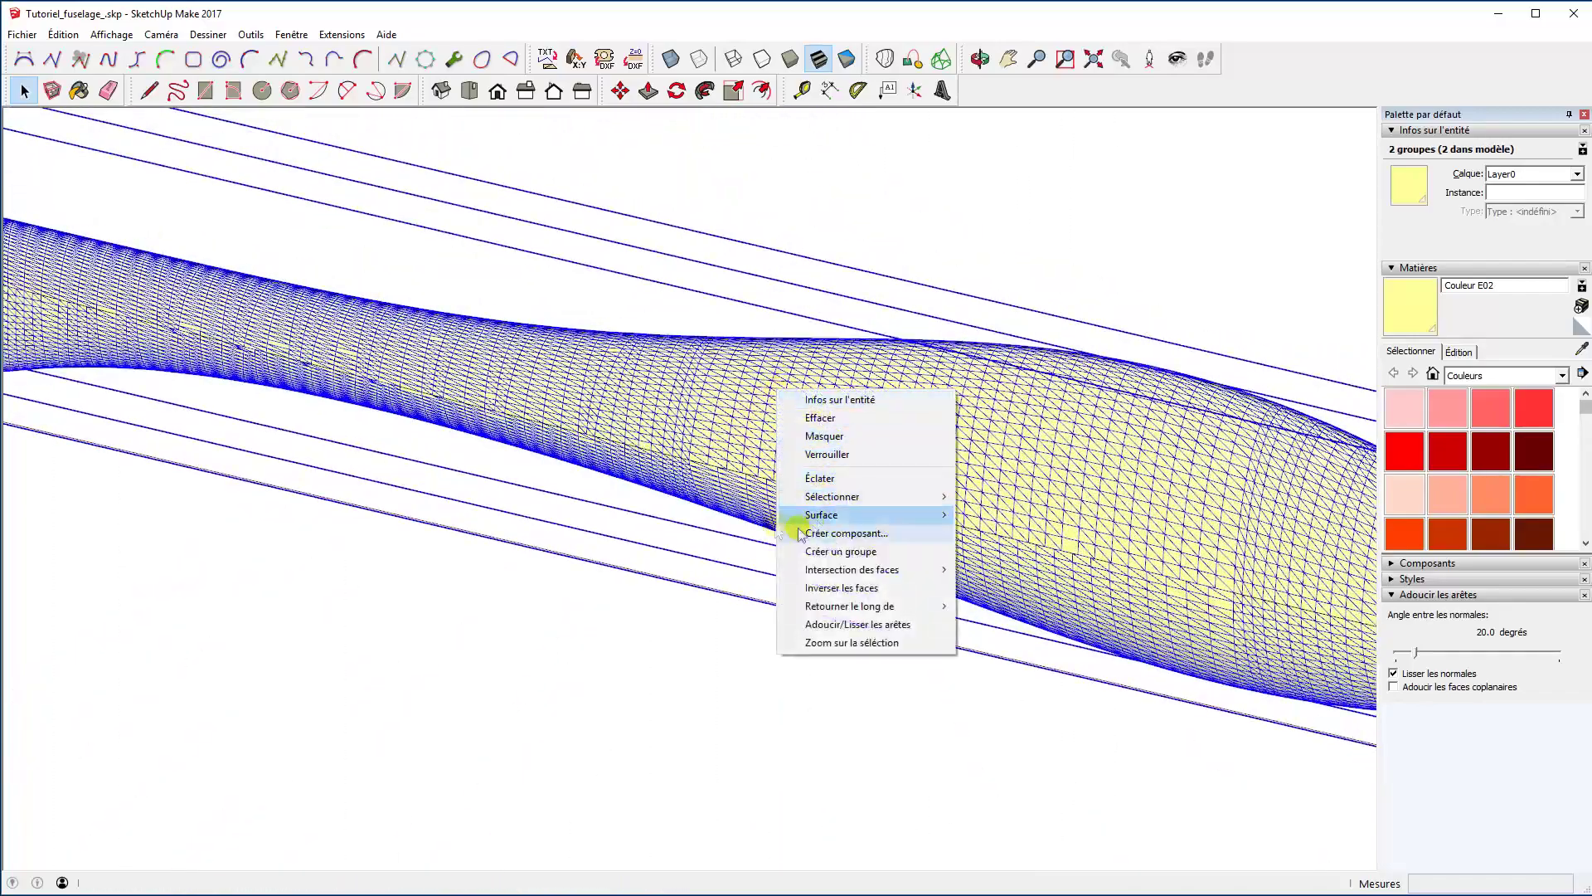
click(840, 552)
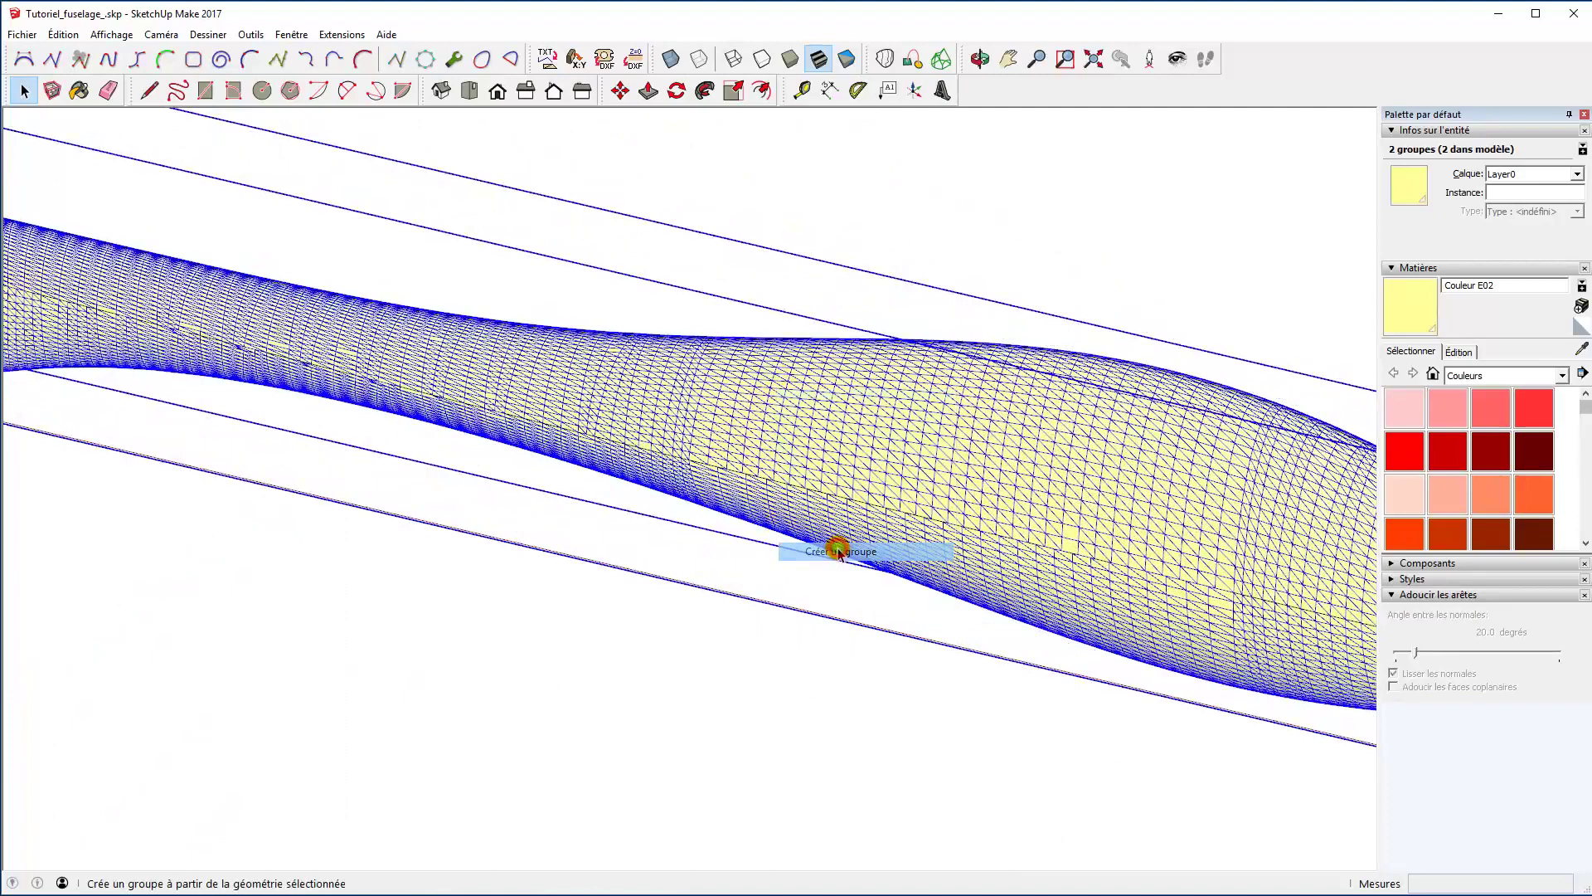
right_click(829, 446)
click(863, 491)
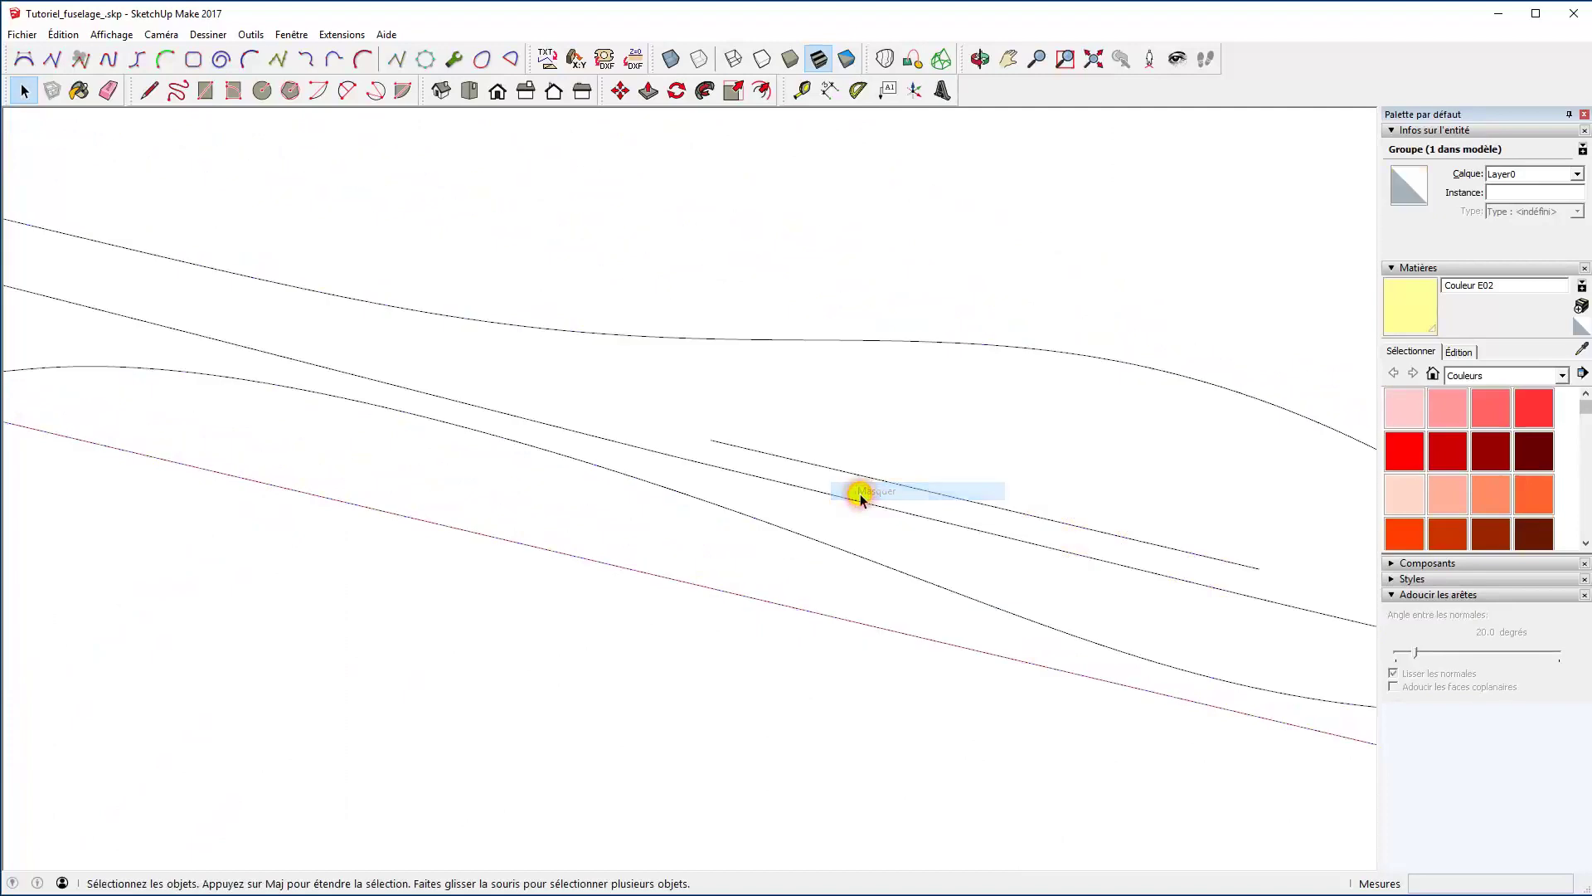
Select all the remaining fuselage outline curves and lines and make them a group.
scroll(451, 544, down, 6)
drag(269, 181, 1203, 601)
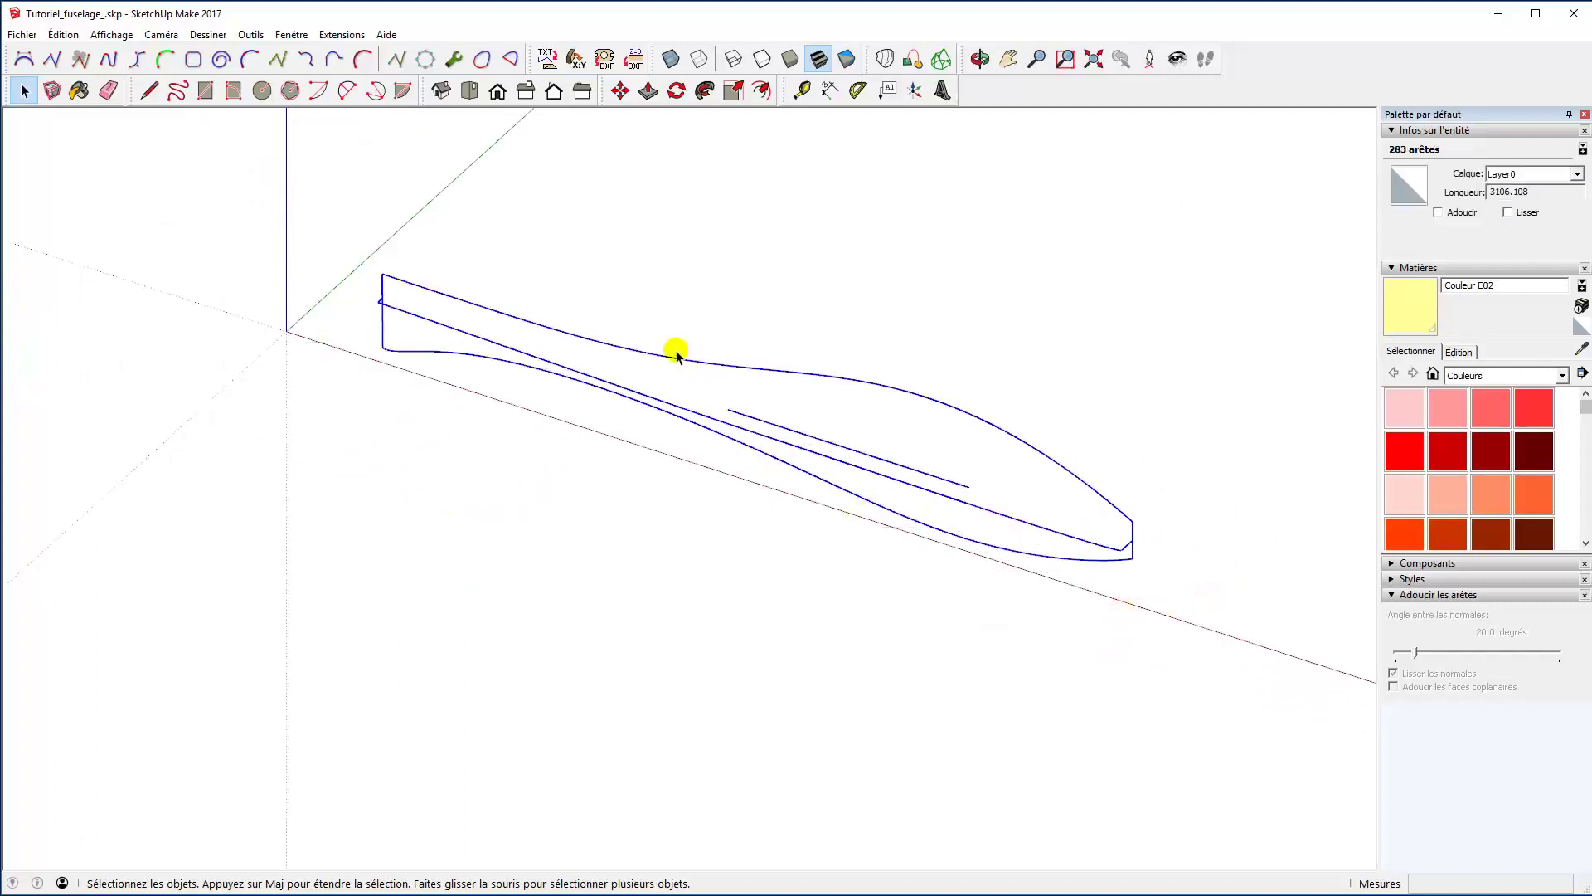
right_click(718, 365)
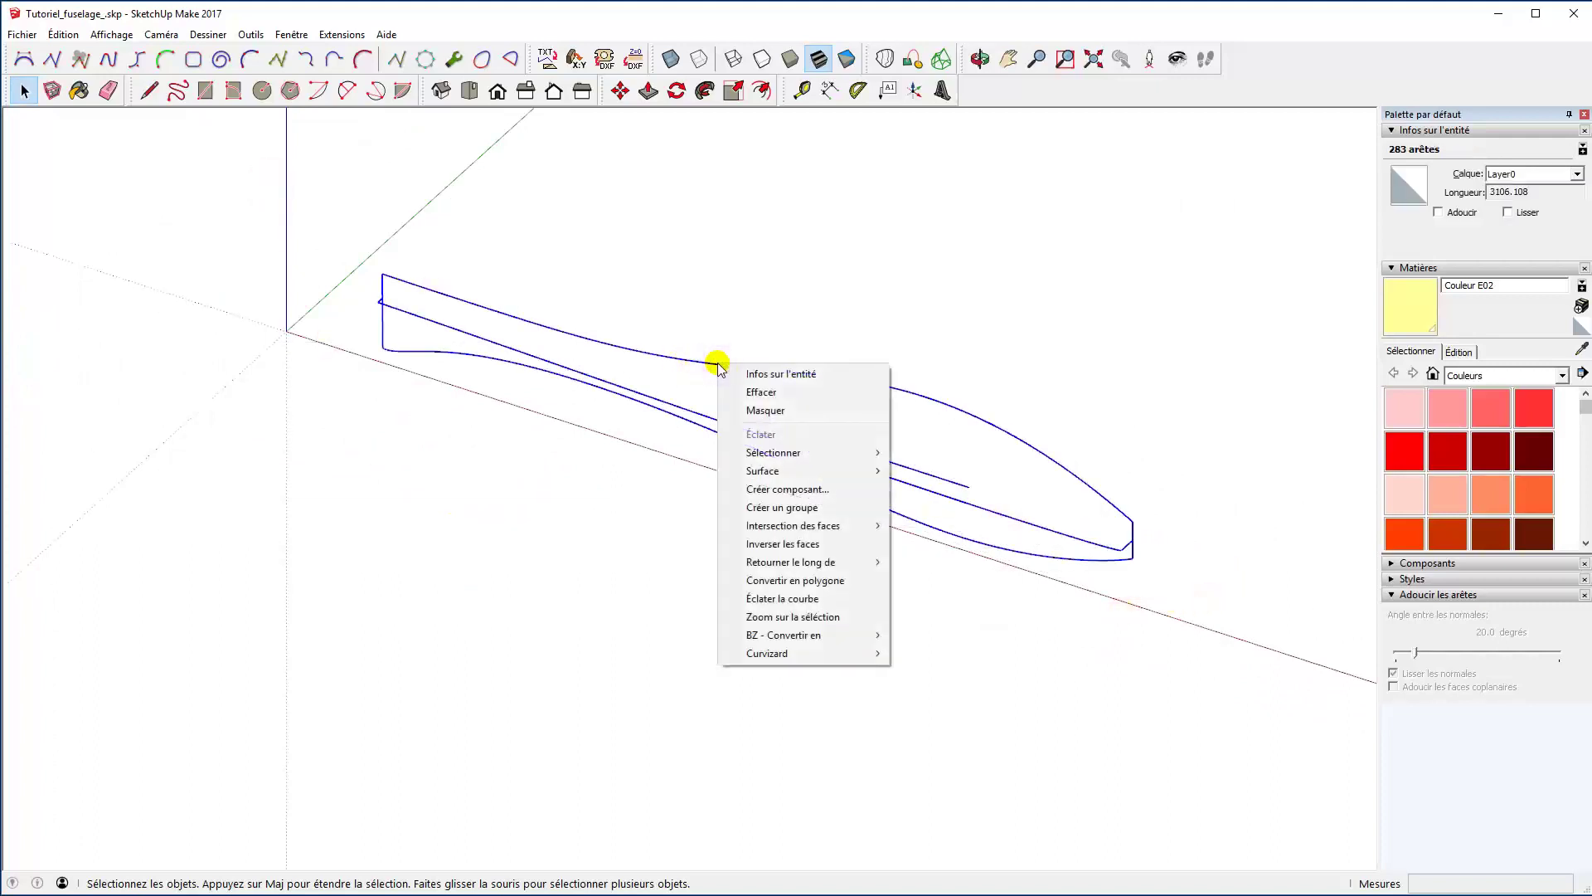
click(782, 508)
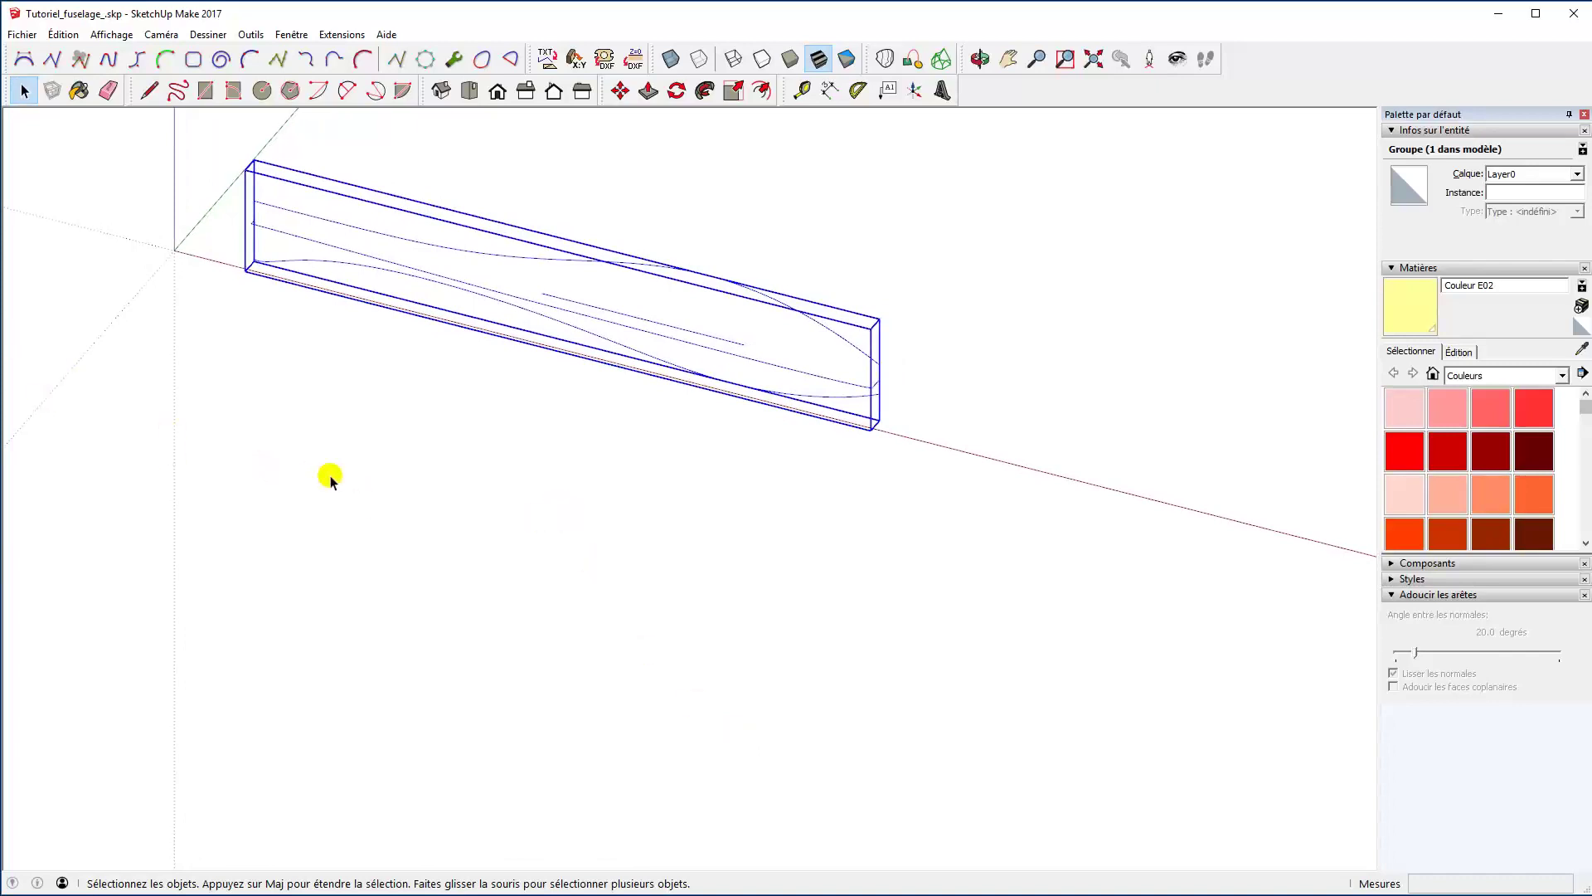
Copy the fuselage outline group along the red axis by about 957, using the rear end point as the base.
key(m)
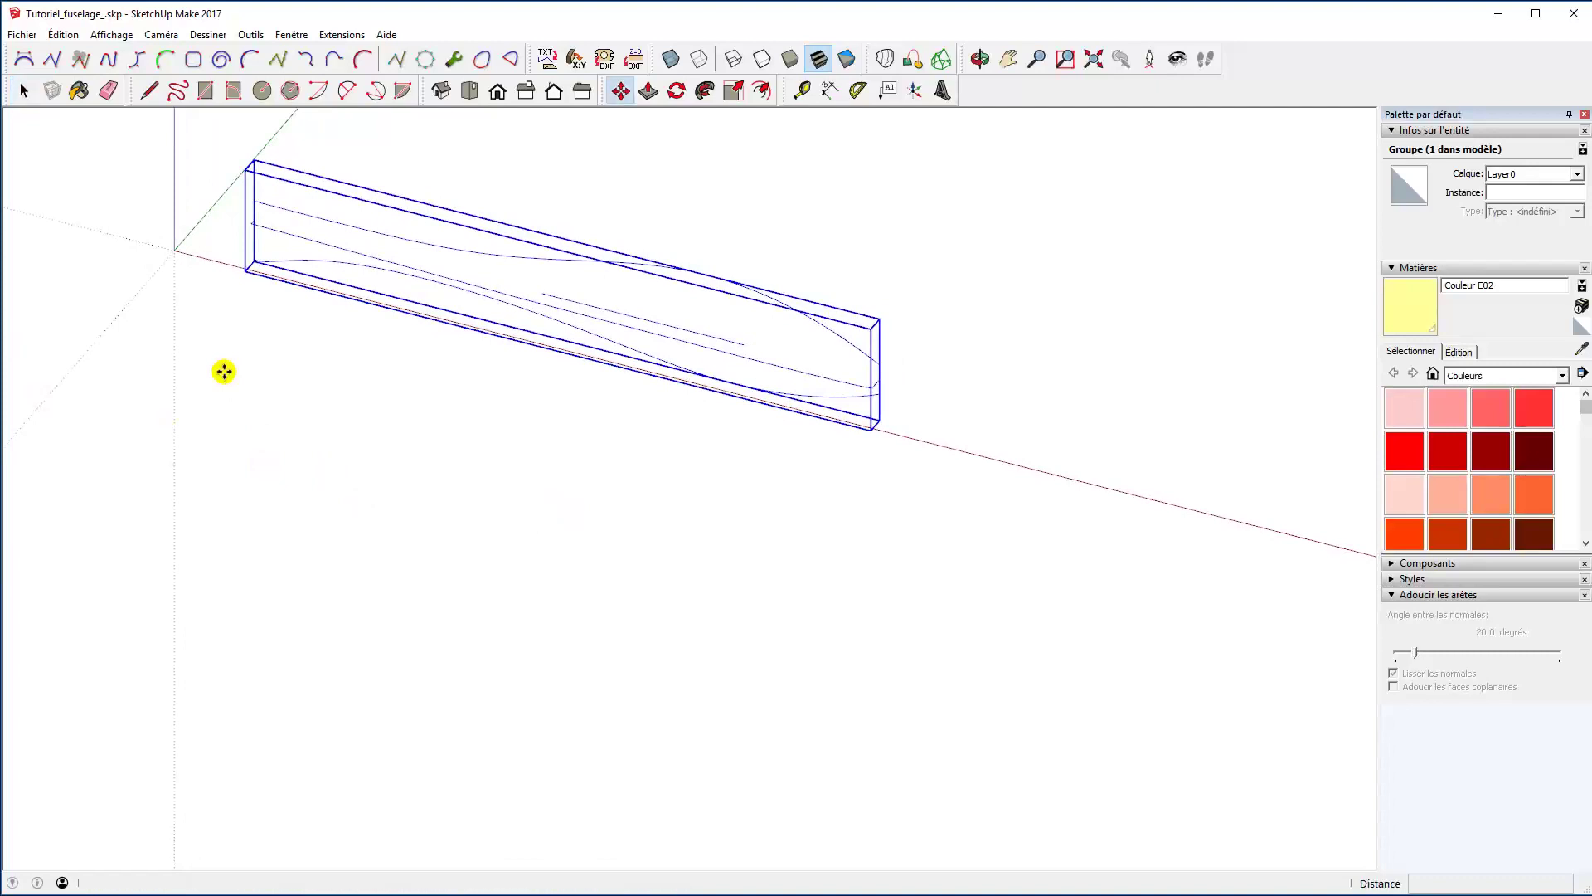
click(255, 220)
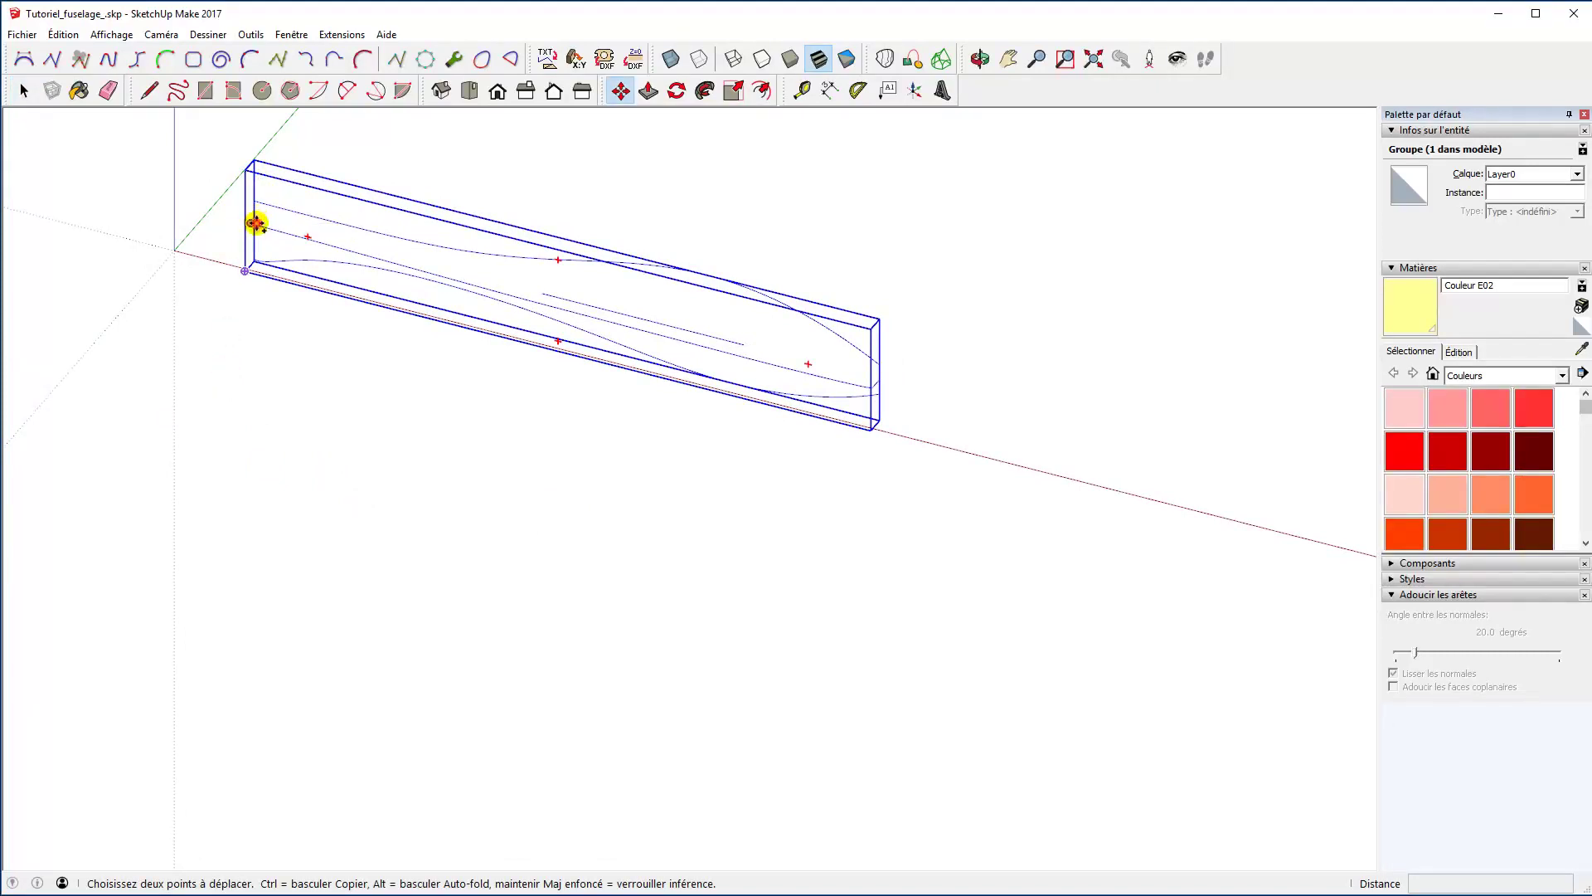
key(ctrl)
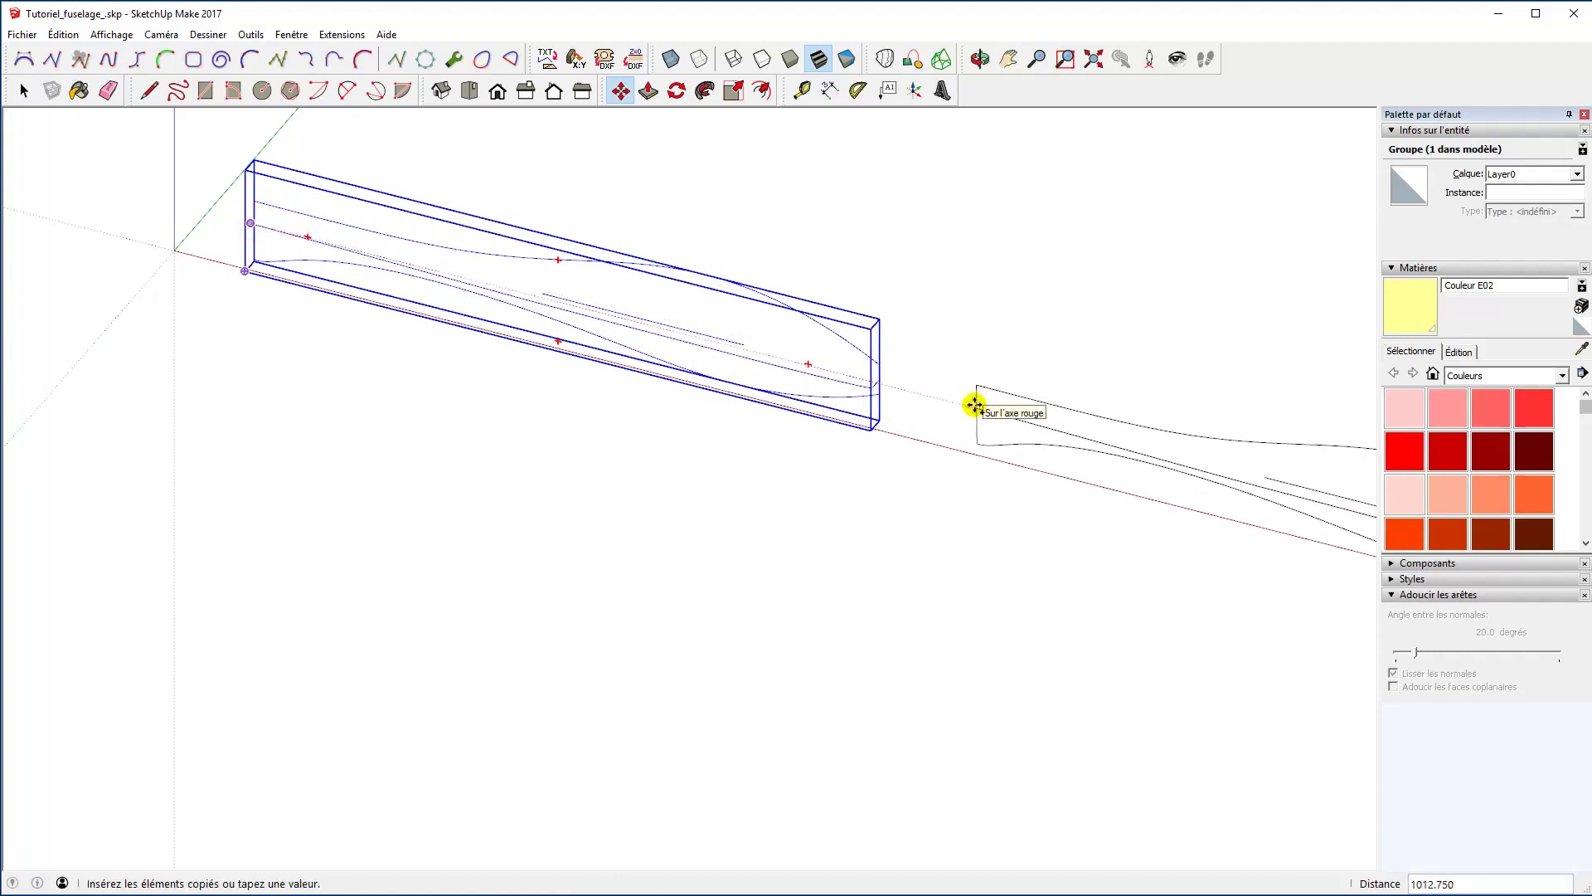
click(934, 397)
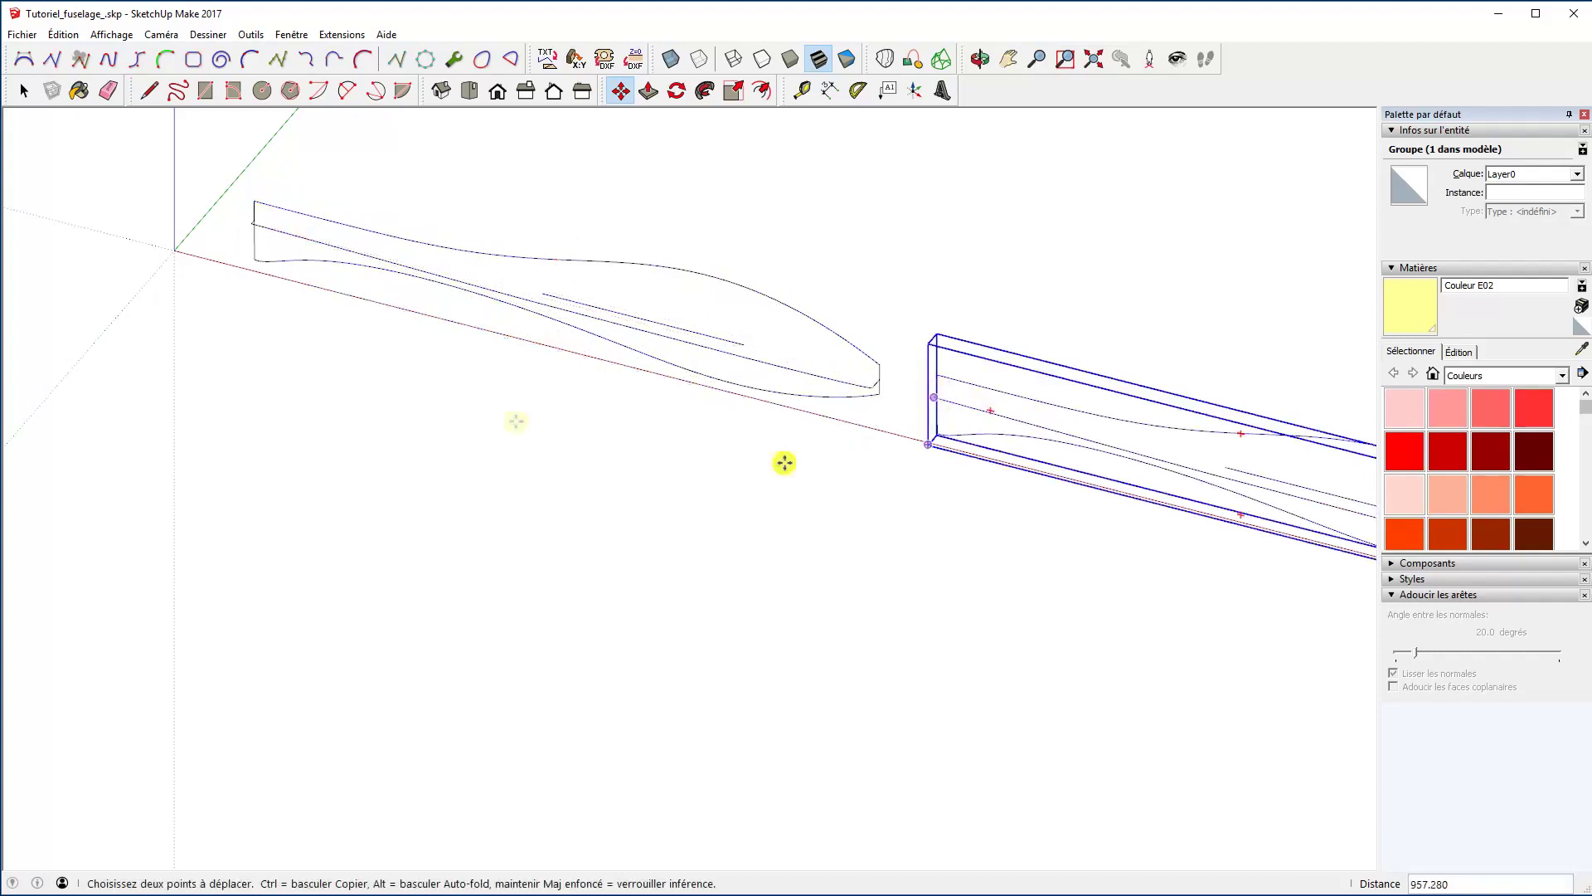
key(space)
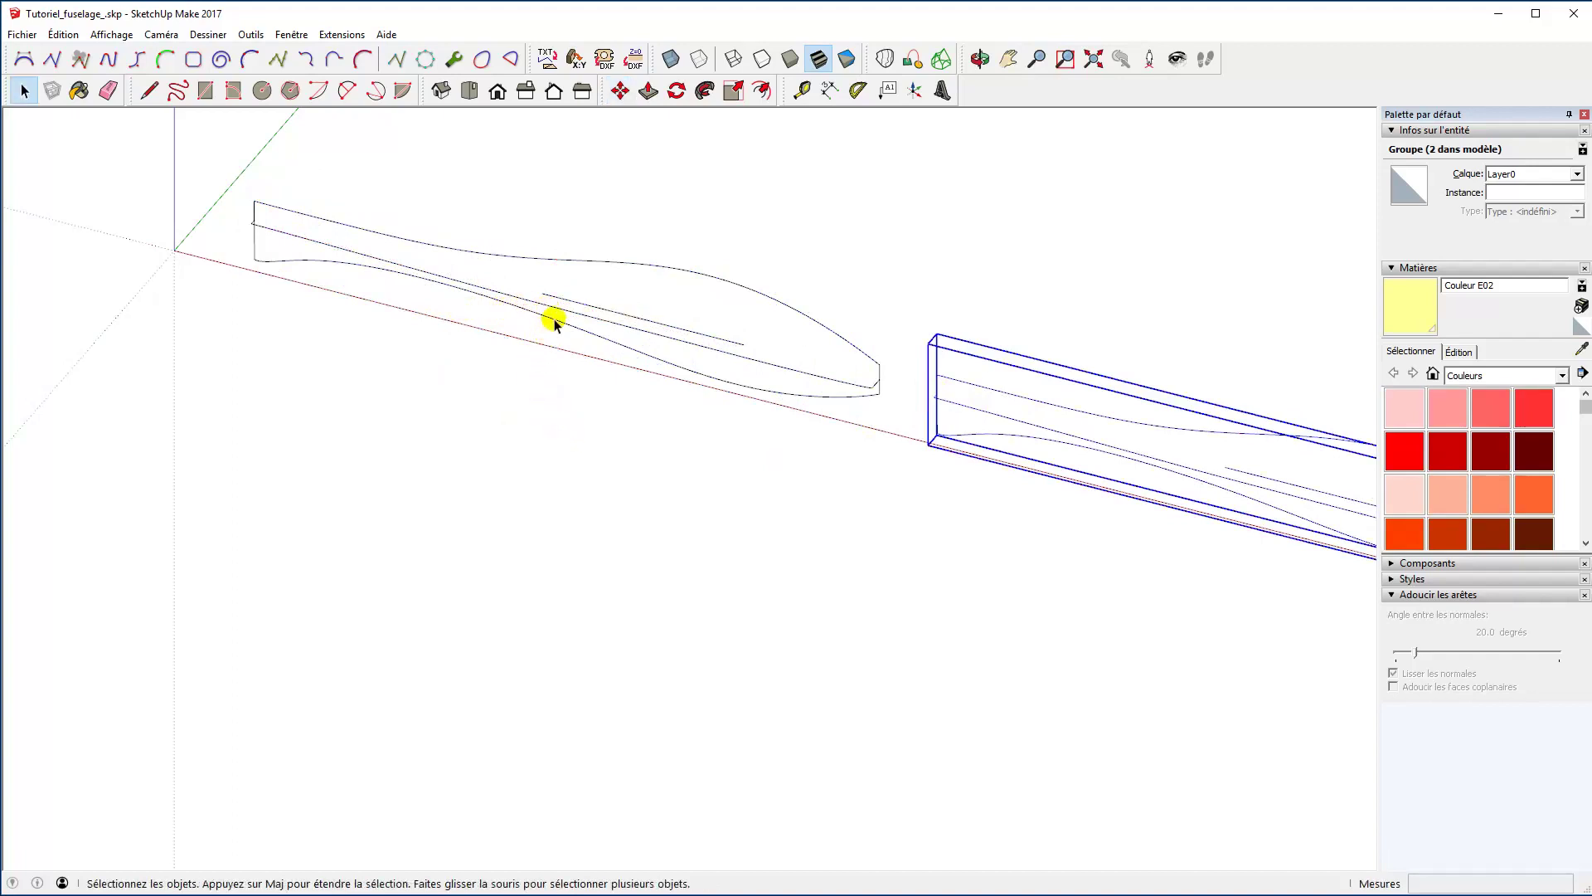
Hide the original fuselage outline group near the origin.
click(554, 321)
right_click(554, 321)
click(601, 367)
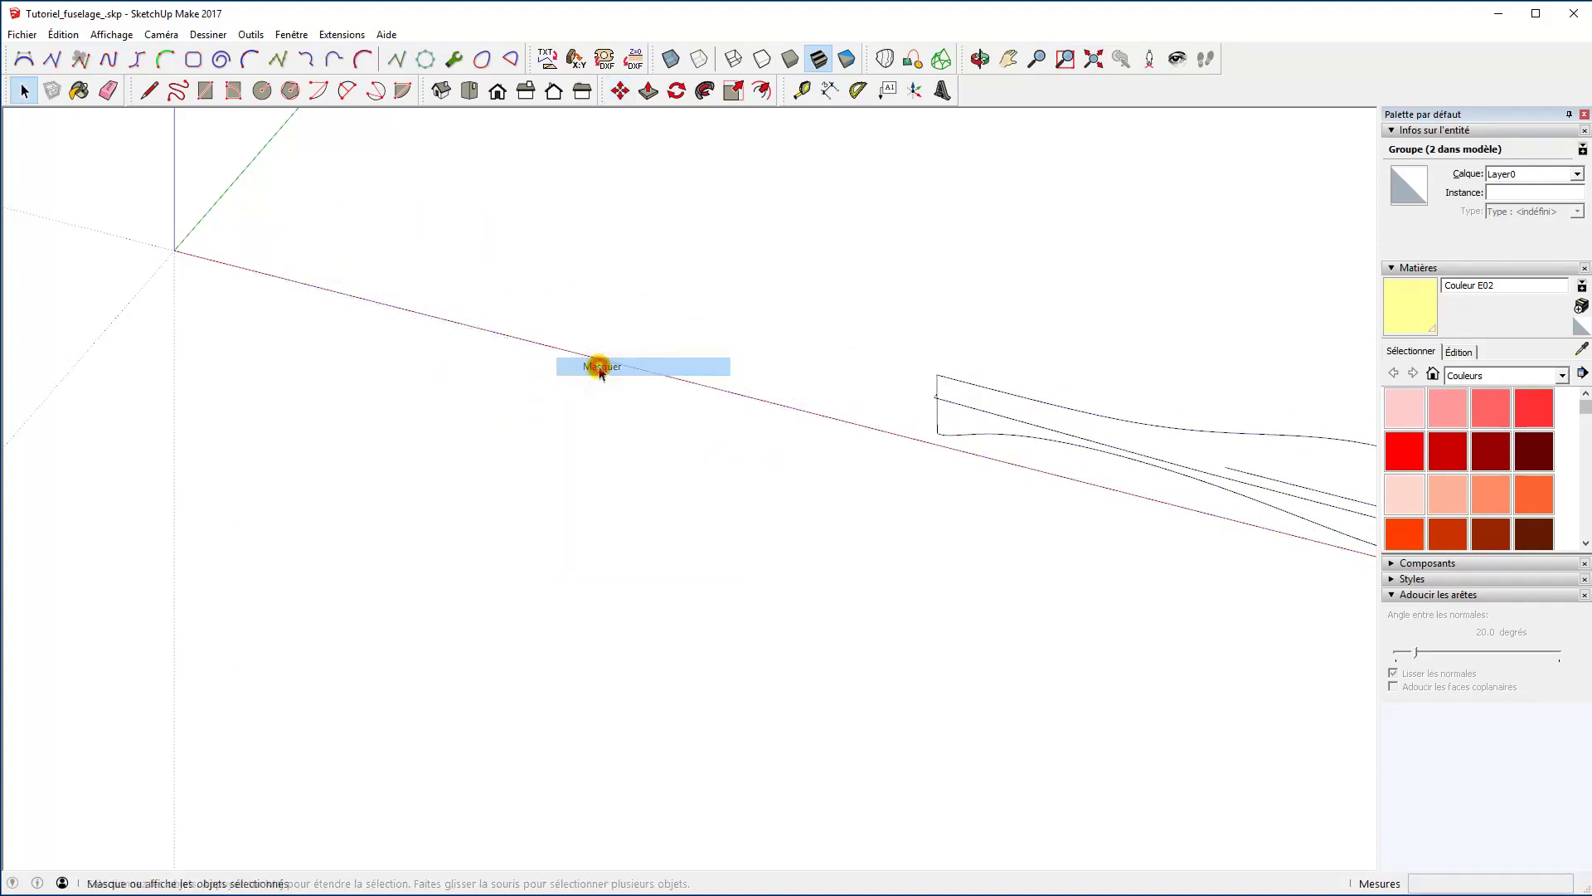
Explode the copied fuselage outline group into individual curves and edges, and clear the selection.
middle_drag(640, 521, 1000, 503)
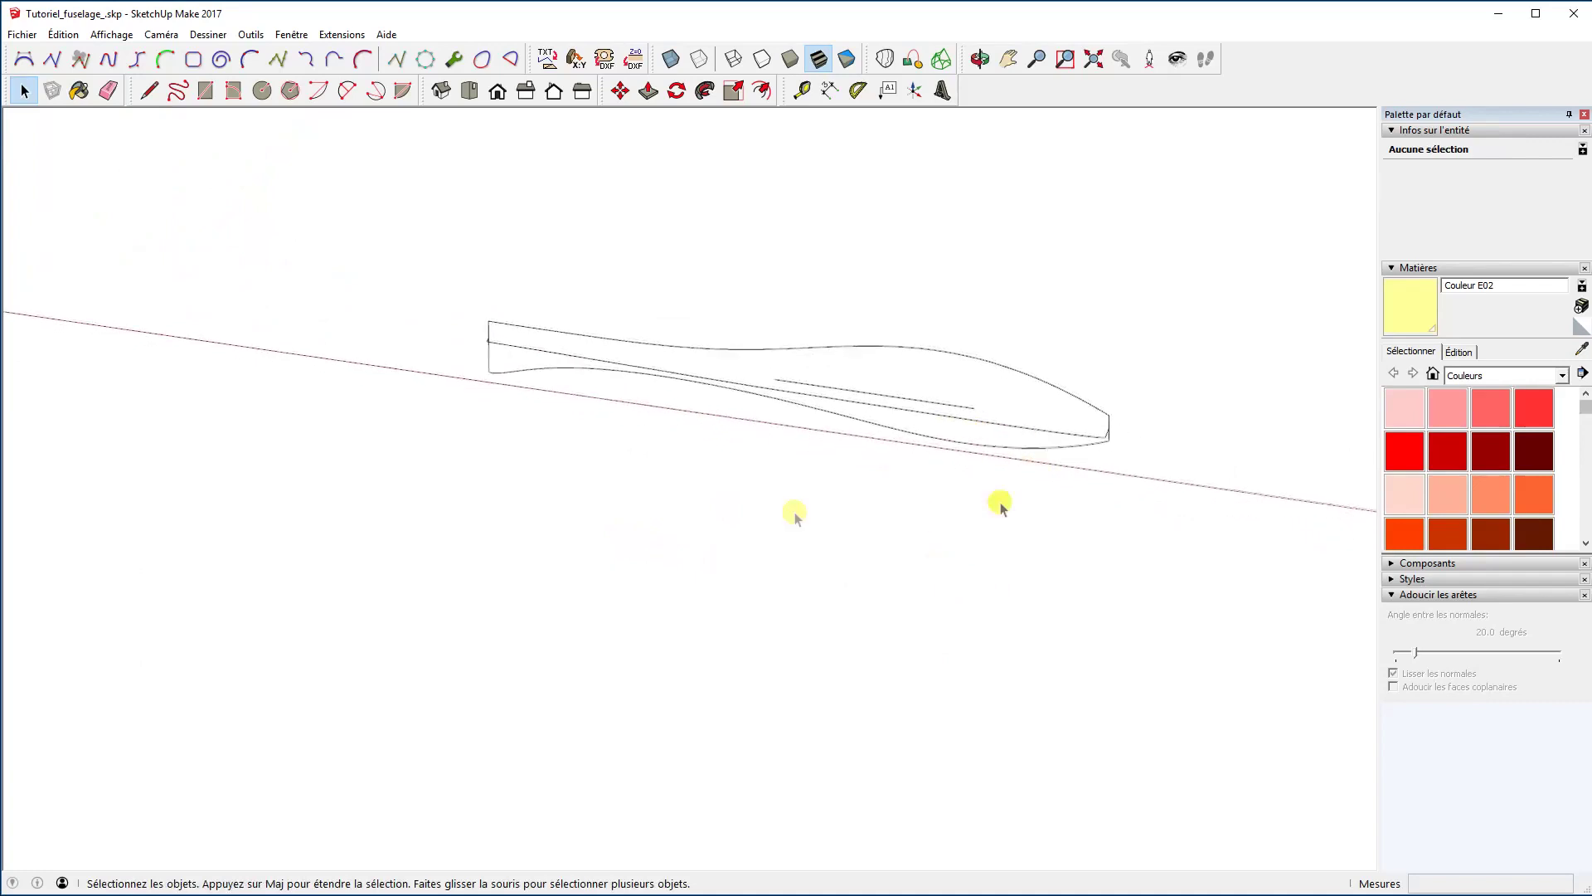
scroll(649, 432, up, 5)
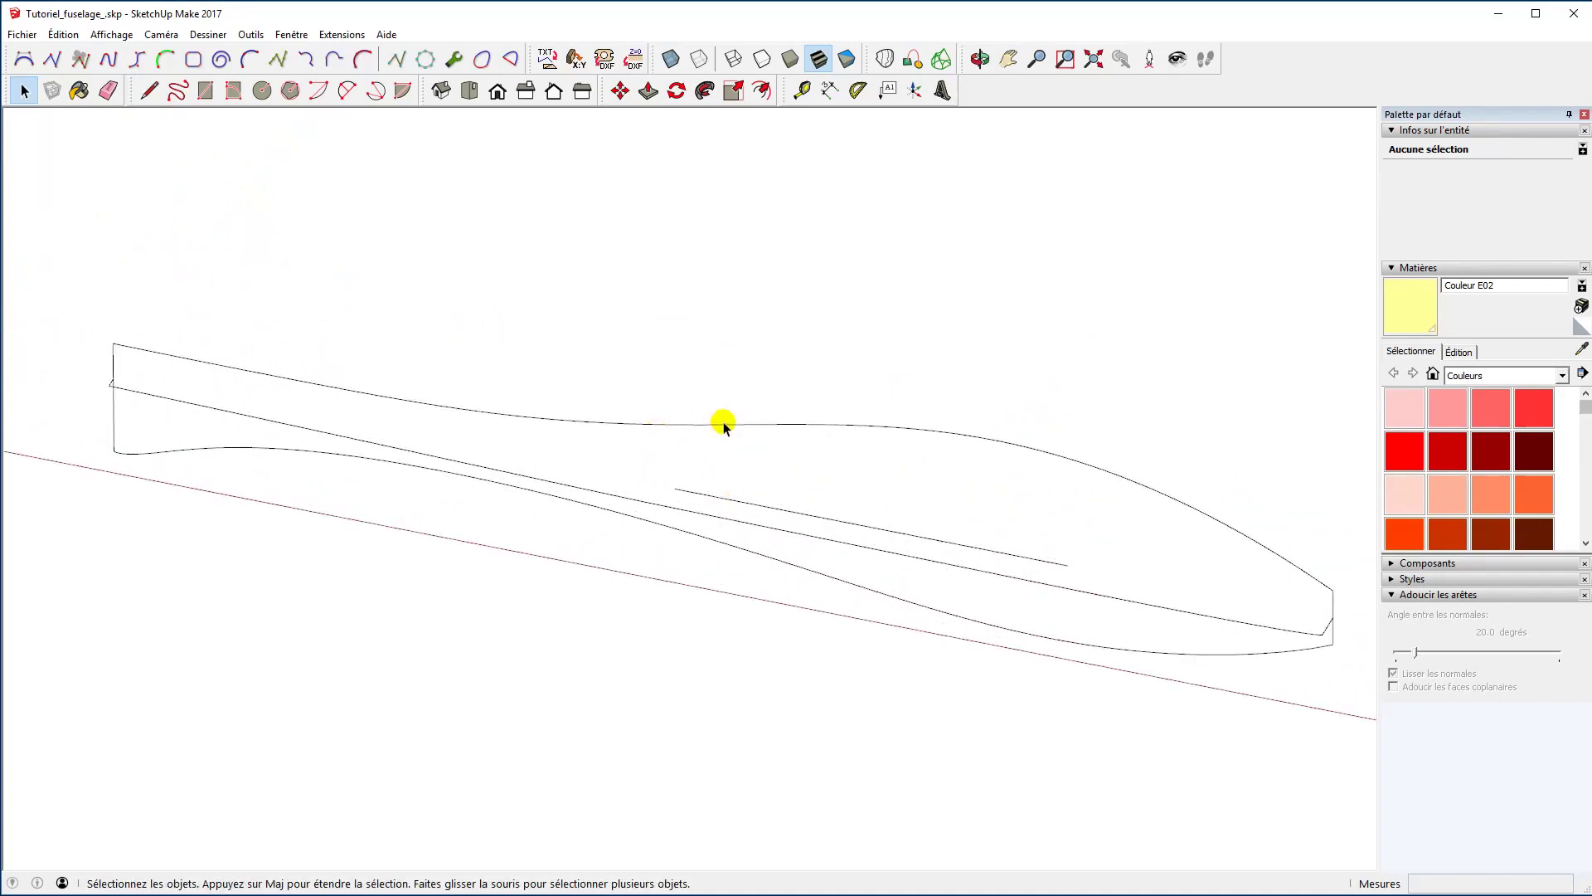
click(722, 425)
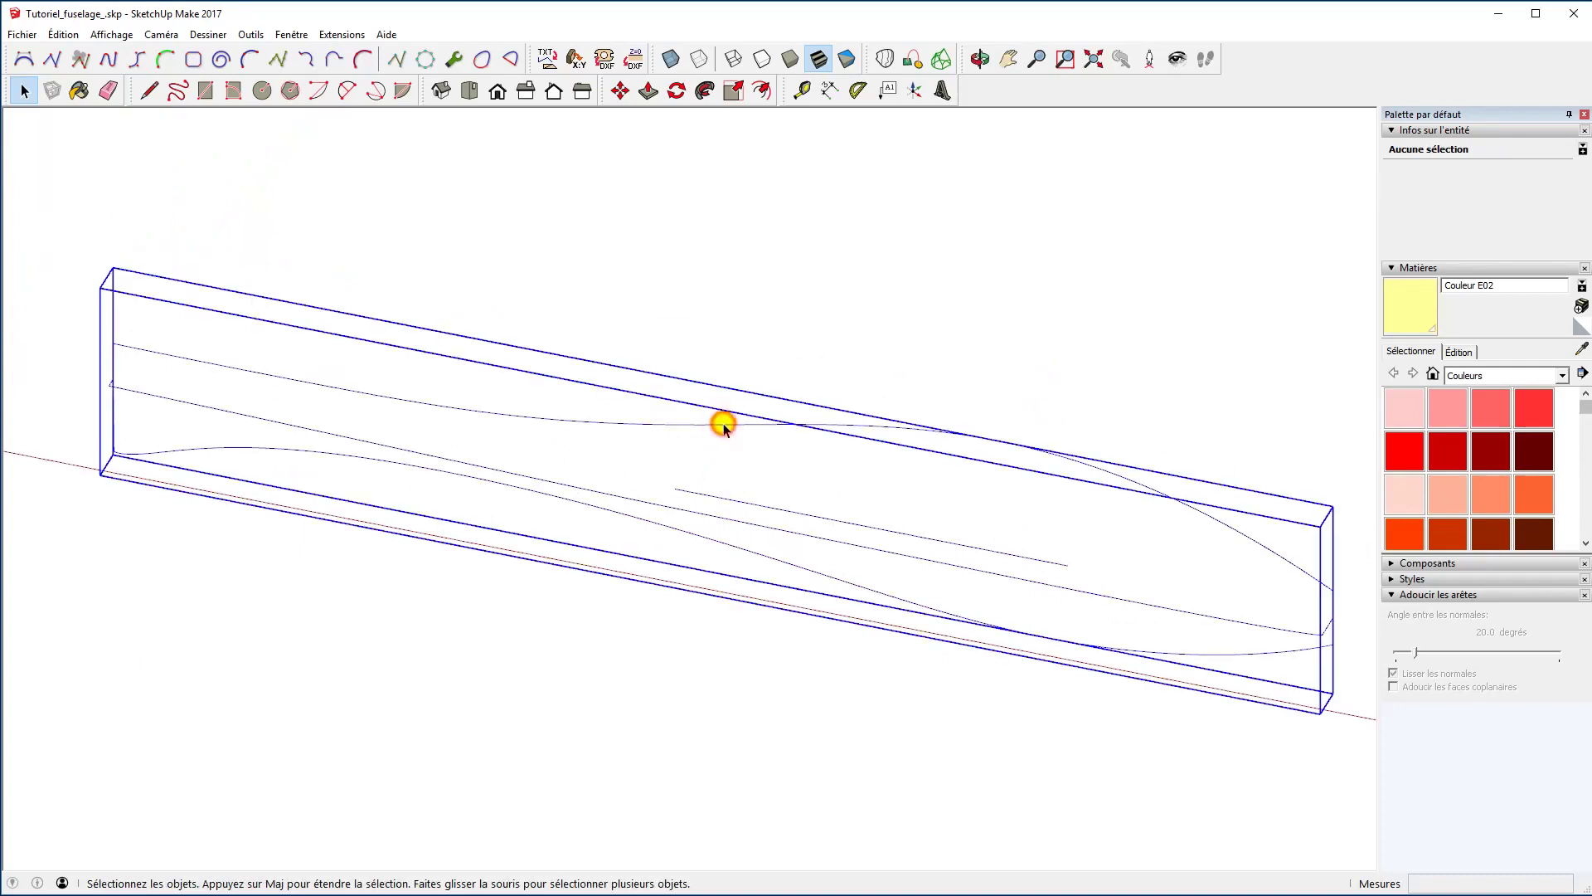
right_click(724, 424)
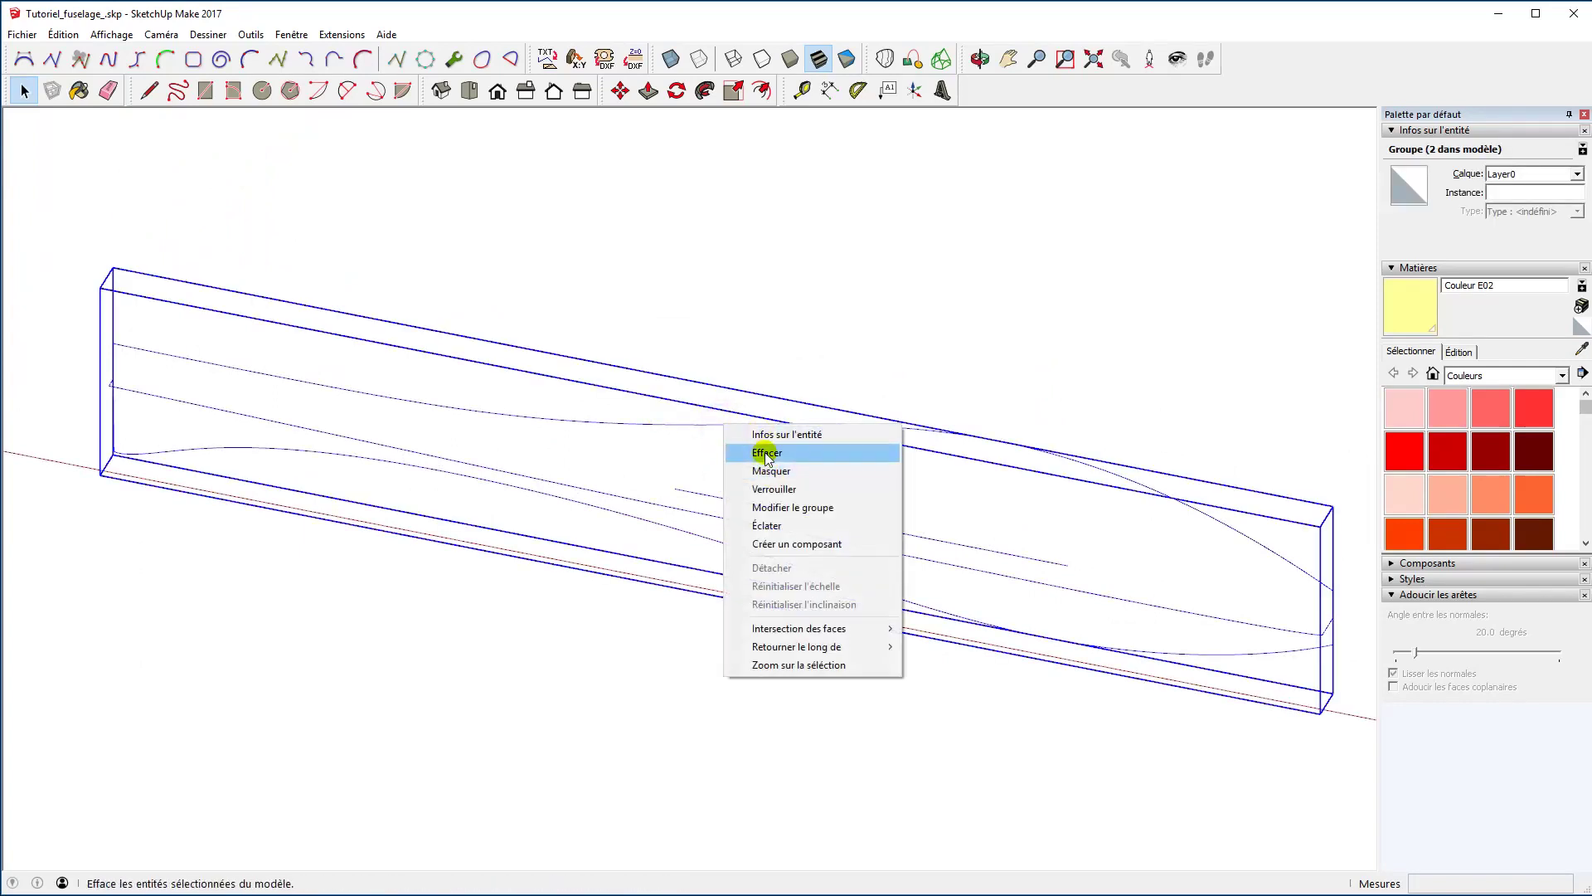
click(770, 526)
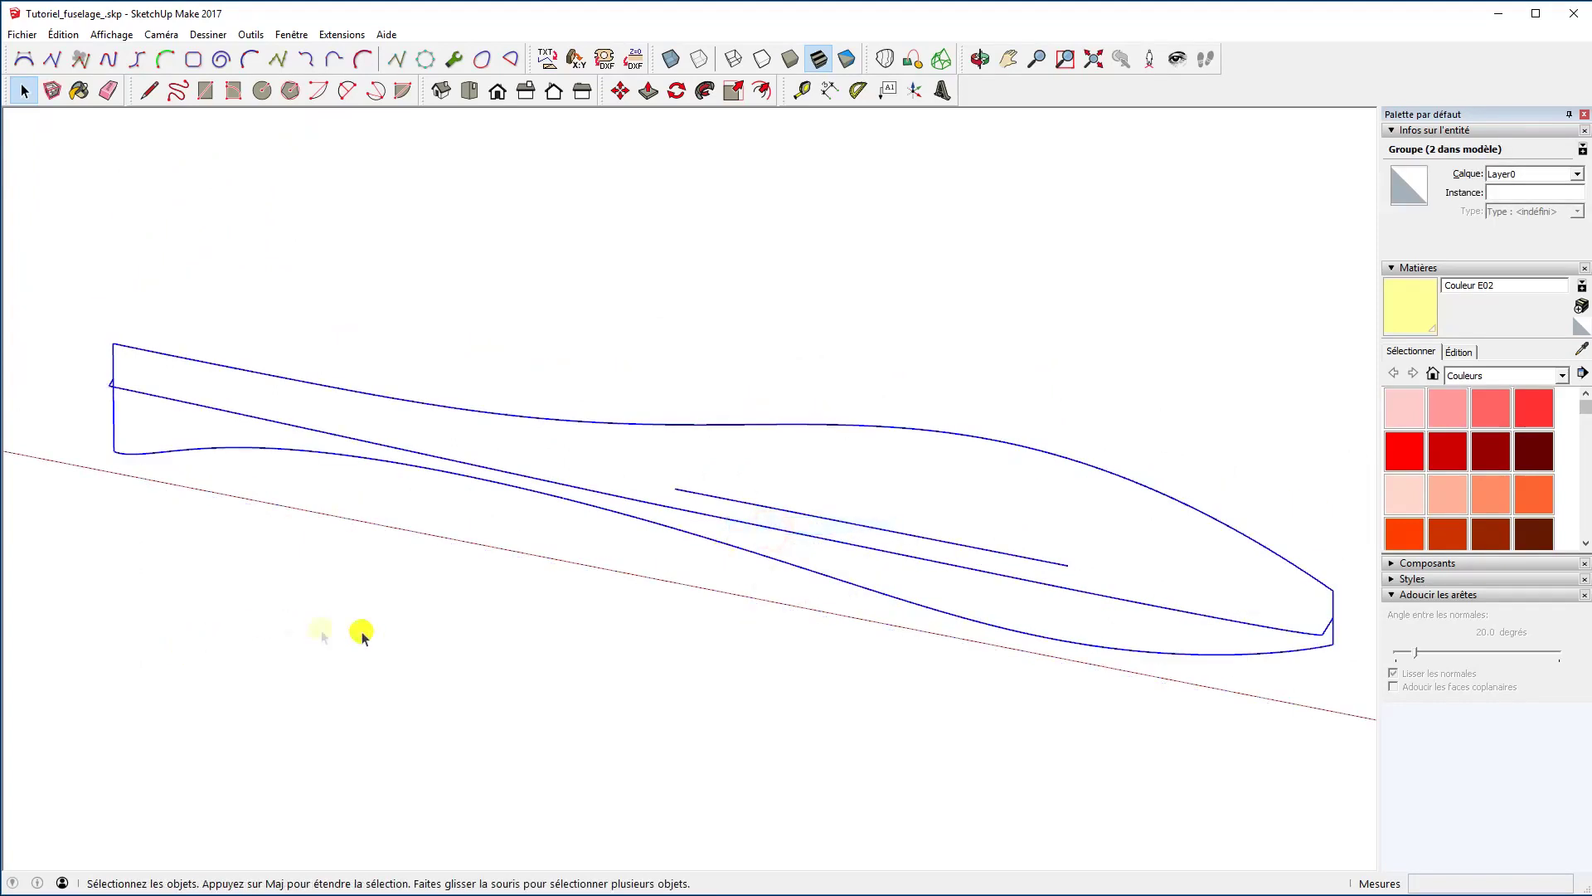
click(479, 636)
Split the short 9-long edge at the outline's rear end by drawing a line 3 long from its centreline endpoint.
mouse_move(1043, 640)
middle_down()
mouse_move(1091, 605)
mouse_move(1020, 655)
mouse_move(915, 552)
middle_up()
scroll(914, 546, down, 8)
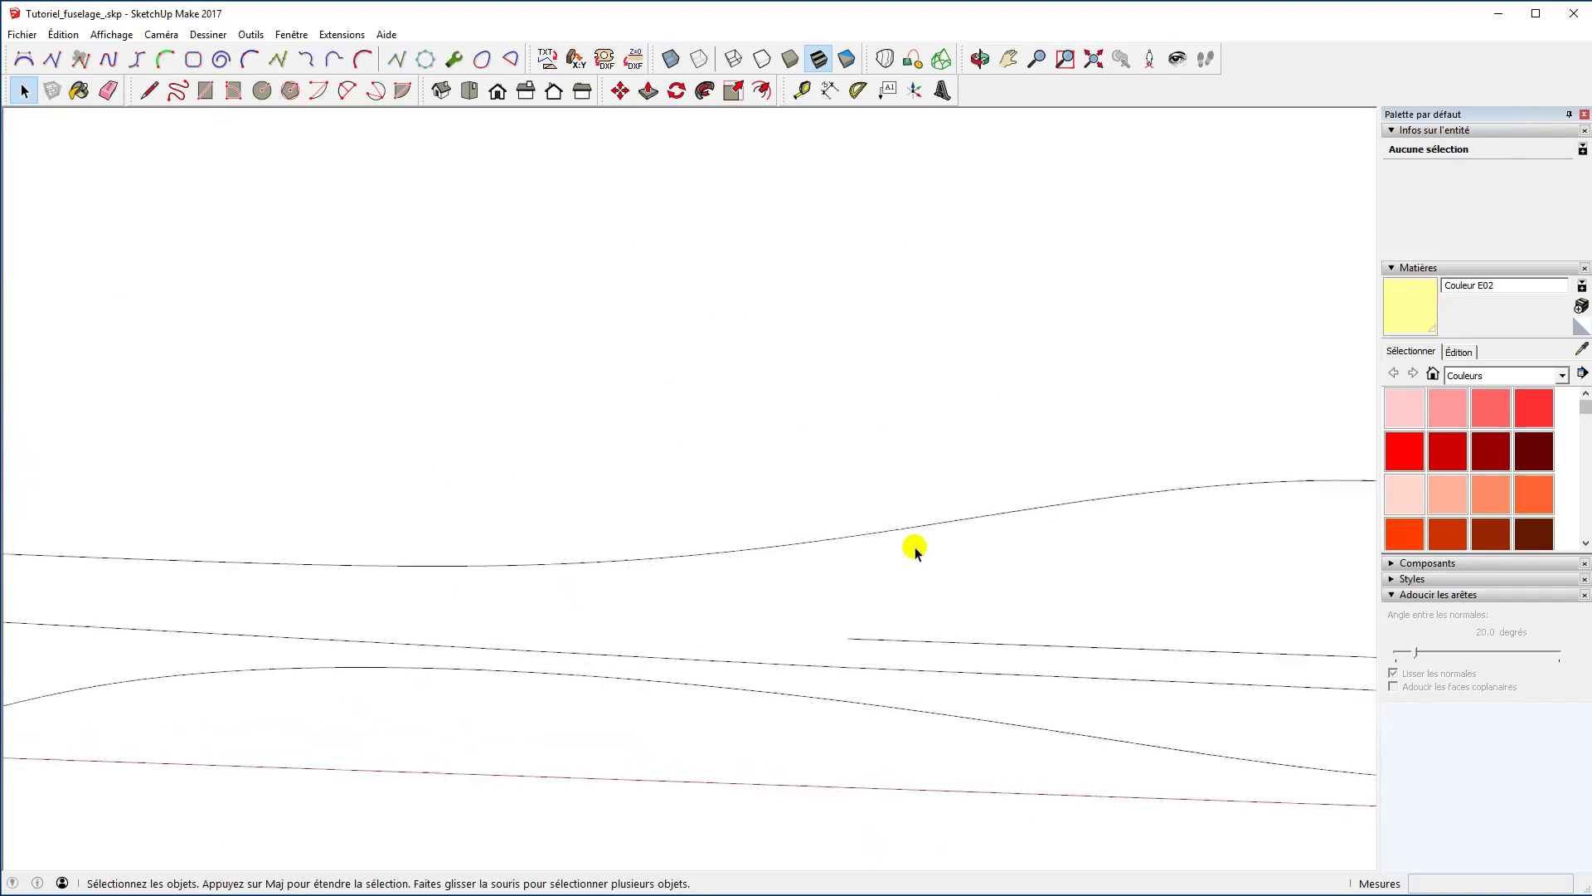
scroll(370, 583, up, 8)
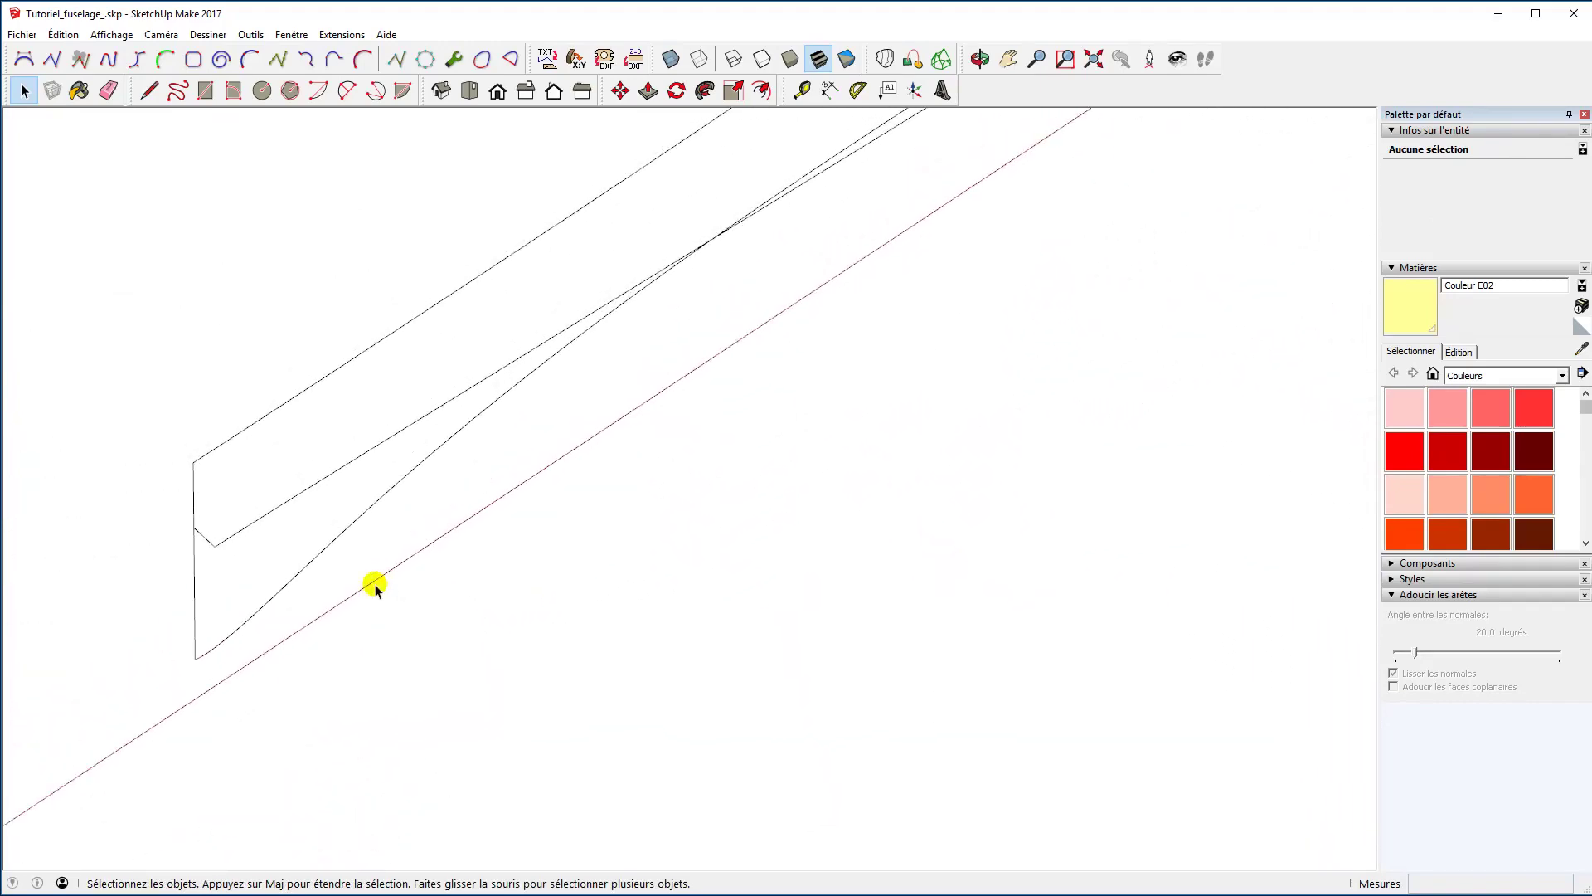
mouse_move(417, 572)
middle_down()
mouse_move(441, 569)
mouse_move(425, 478)
middle_up()
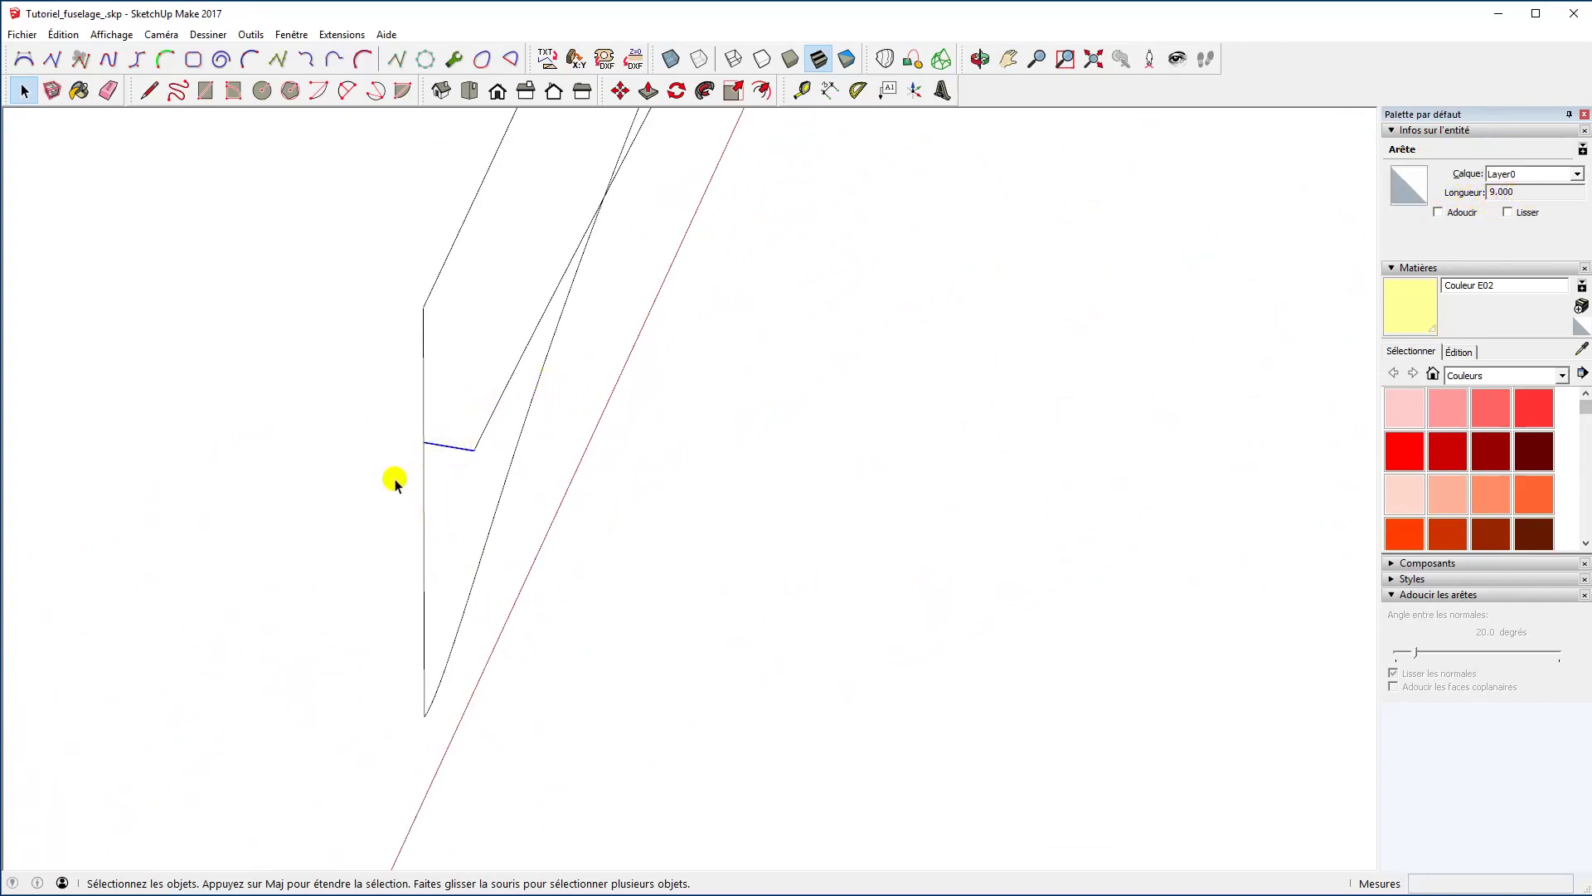
key(l)
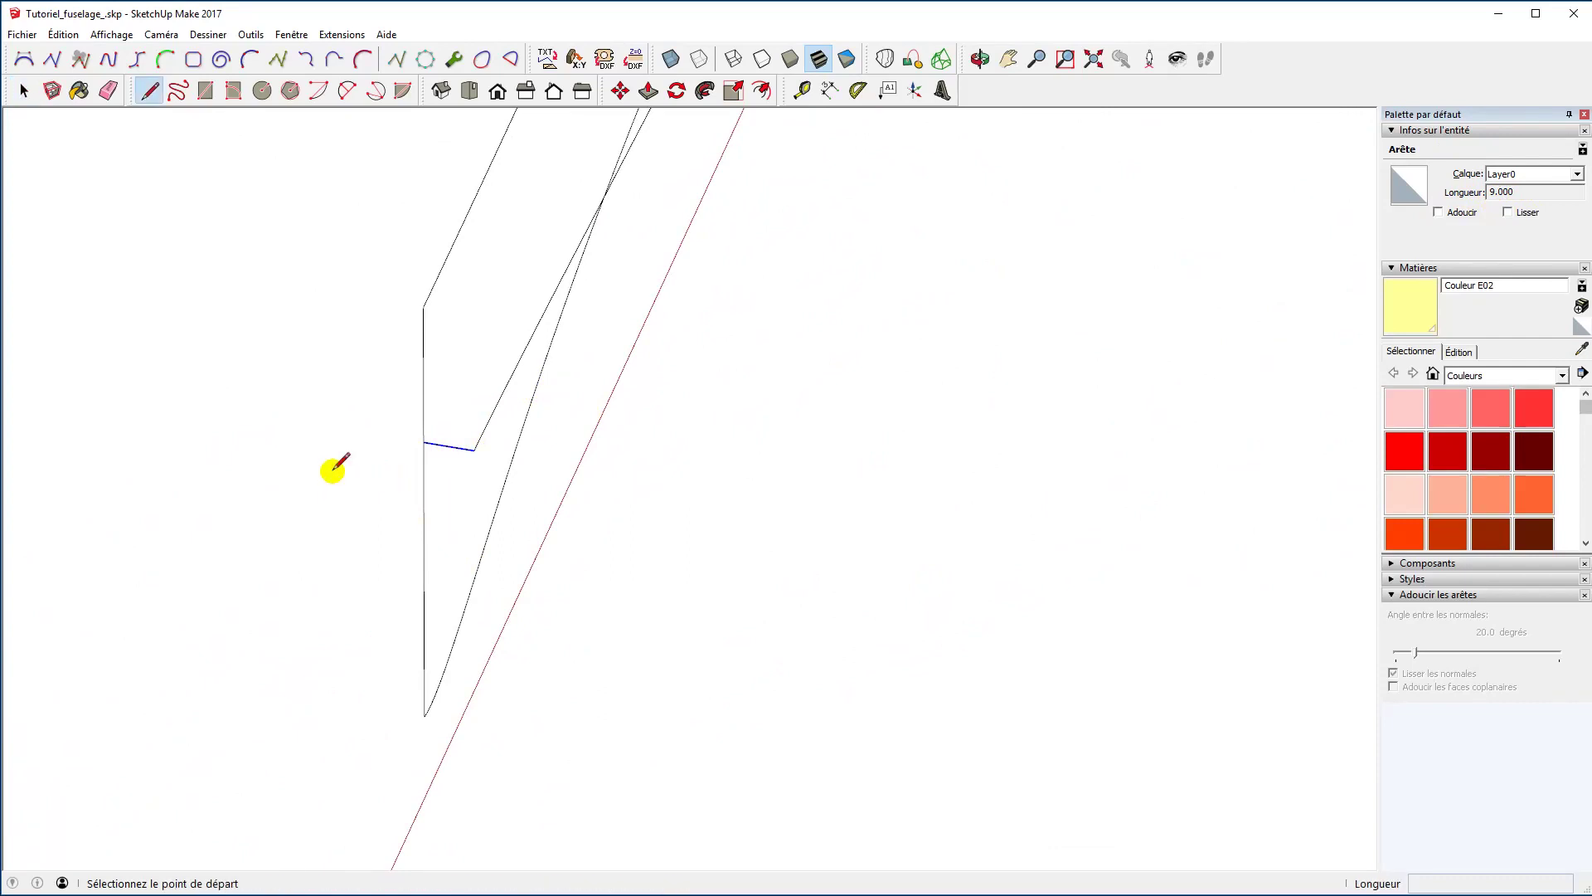
click(424, 442)
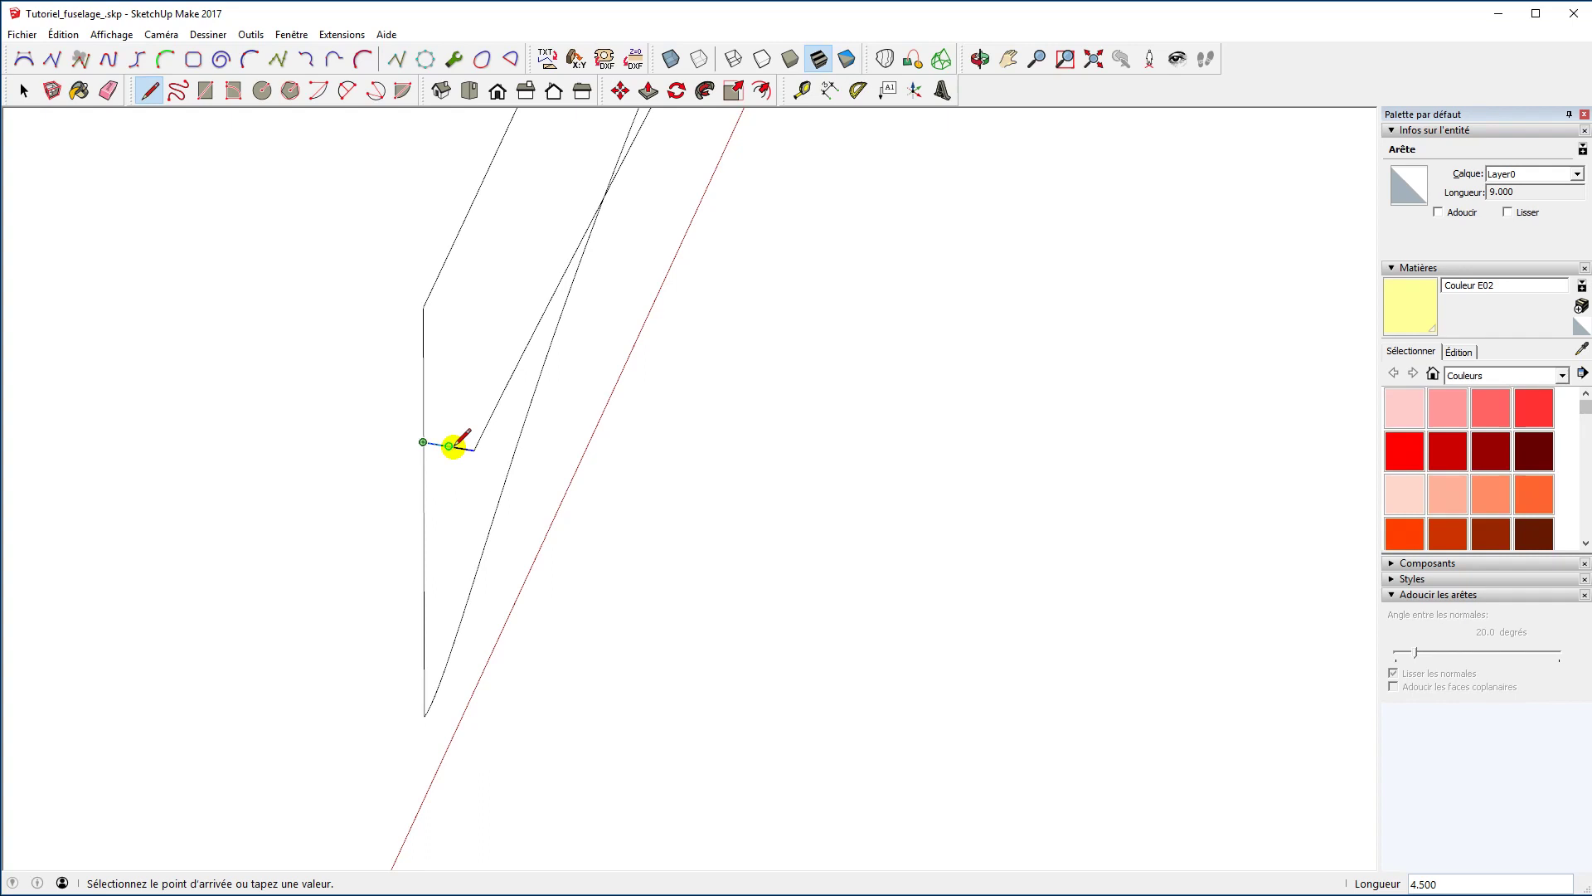
click(449, 446)
scroll(422, 443, up, 2)
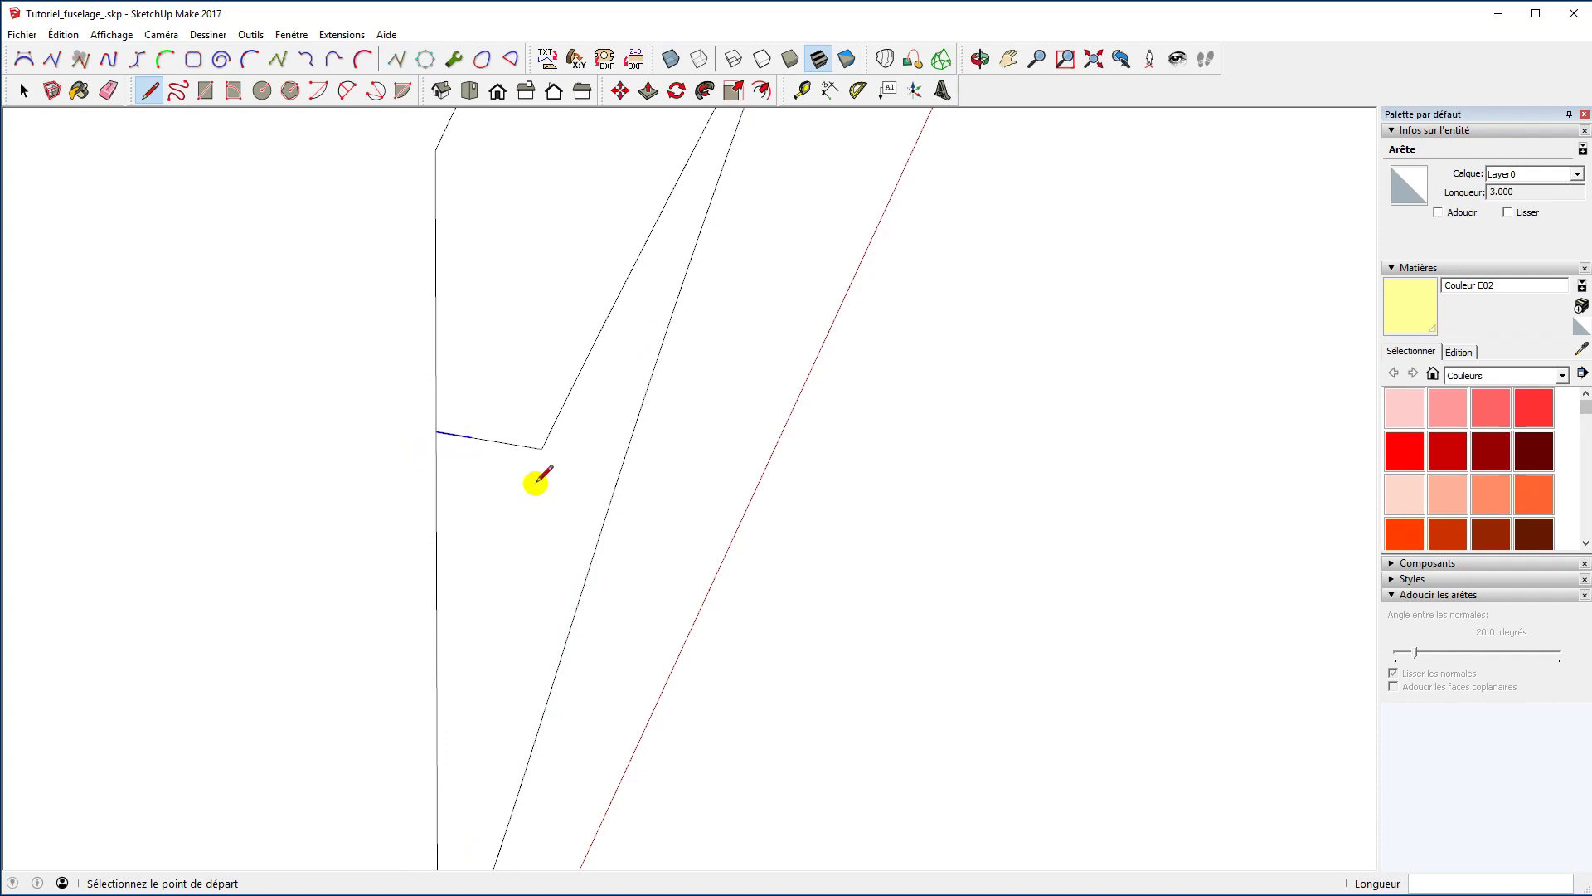
key(space)
click(514, 445)
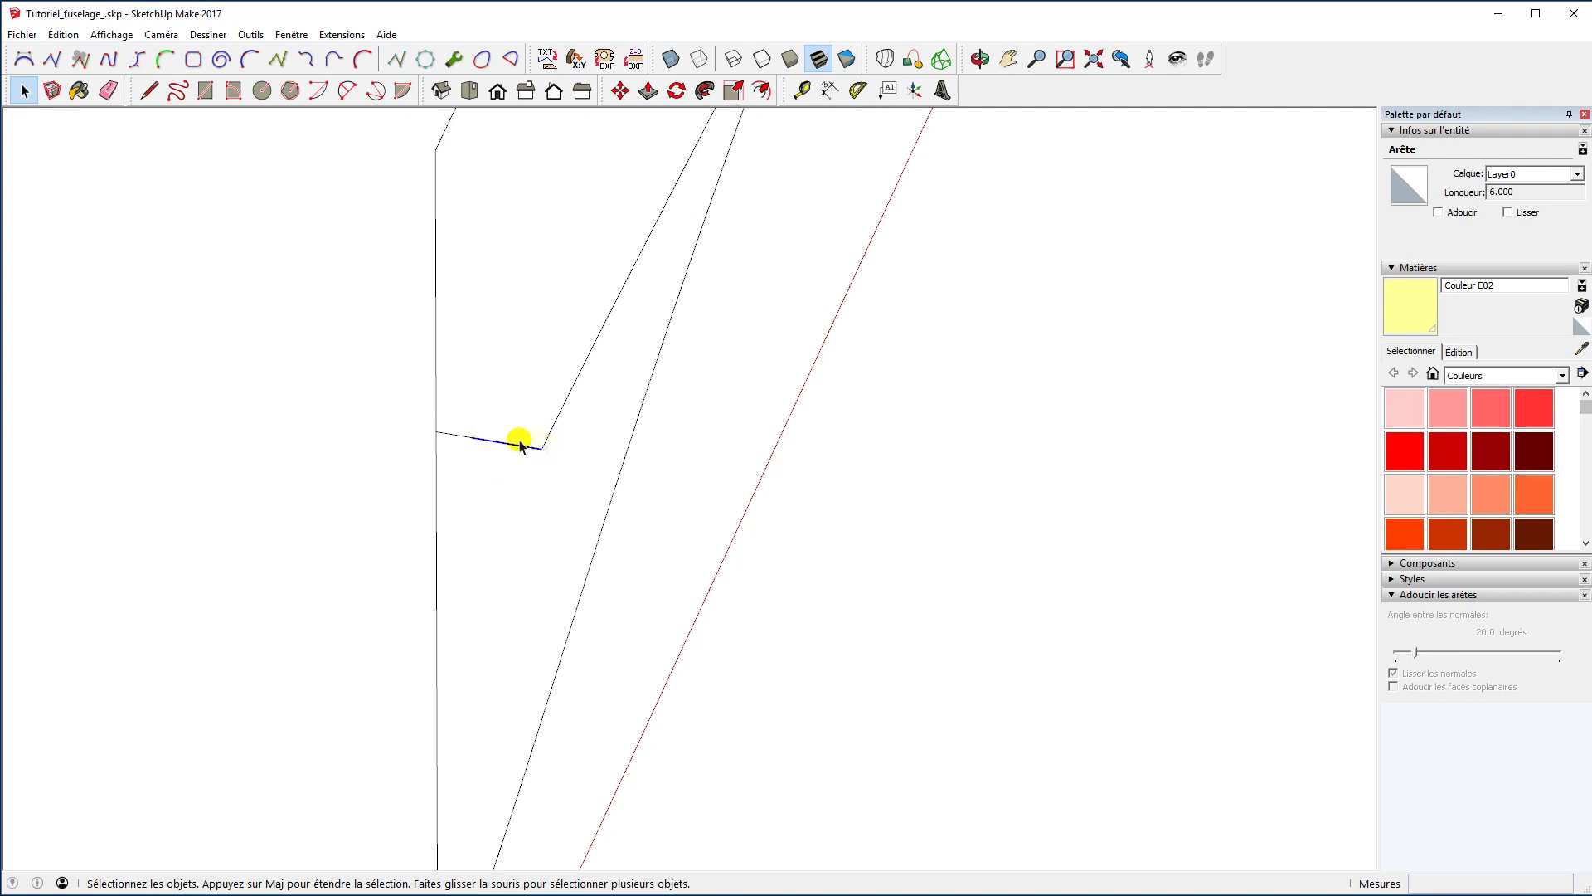
click(489, 531)
Delete the outer 6-long piece of the short edge at the rear of the fuselage outline.
scroll(221, 416, down, 3)
scroll(318, 452, down, 2)
middle_drag(318, 452, 832, 370)
click(792, 340)
click(800, 344)
key(Delete)
In top view, select both sections of the front part of the fuselage's plan curve for the Offset tool.
middle_drag(1007, 408, 1027, 484)
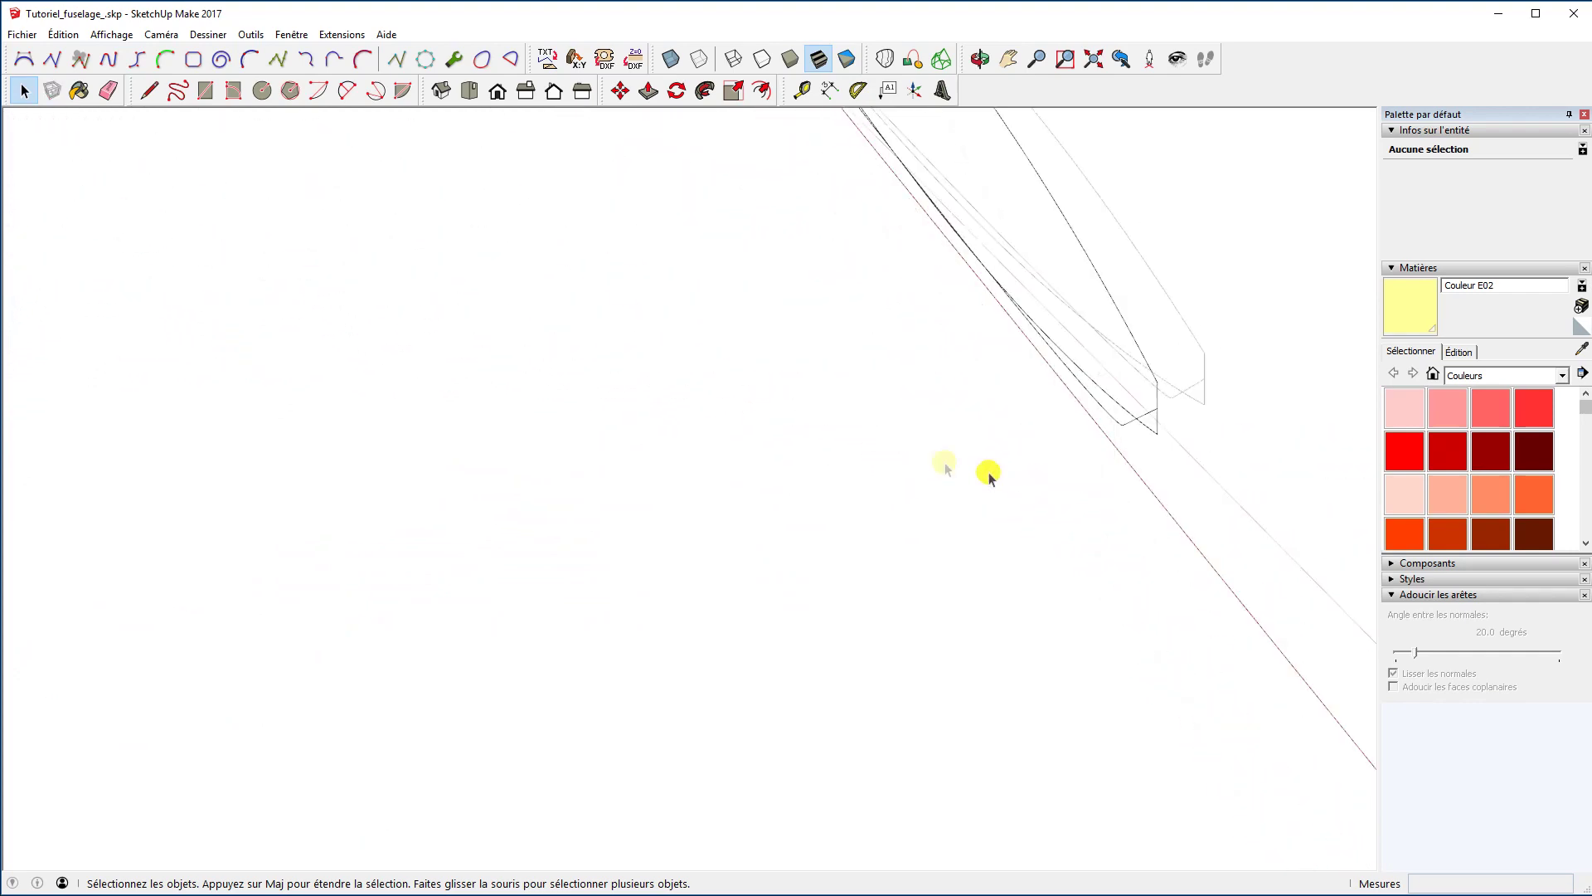
click(471, 90)
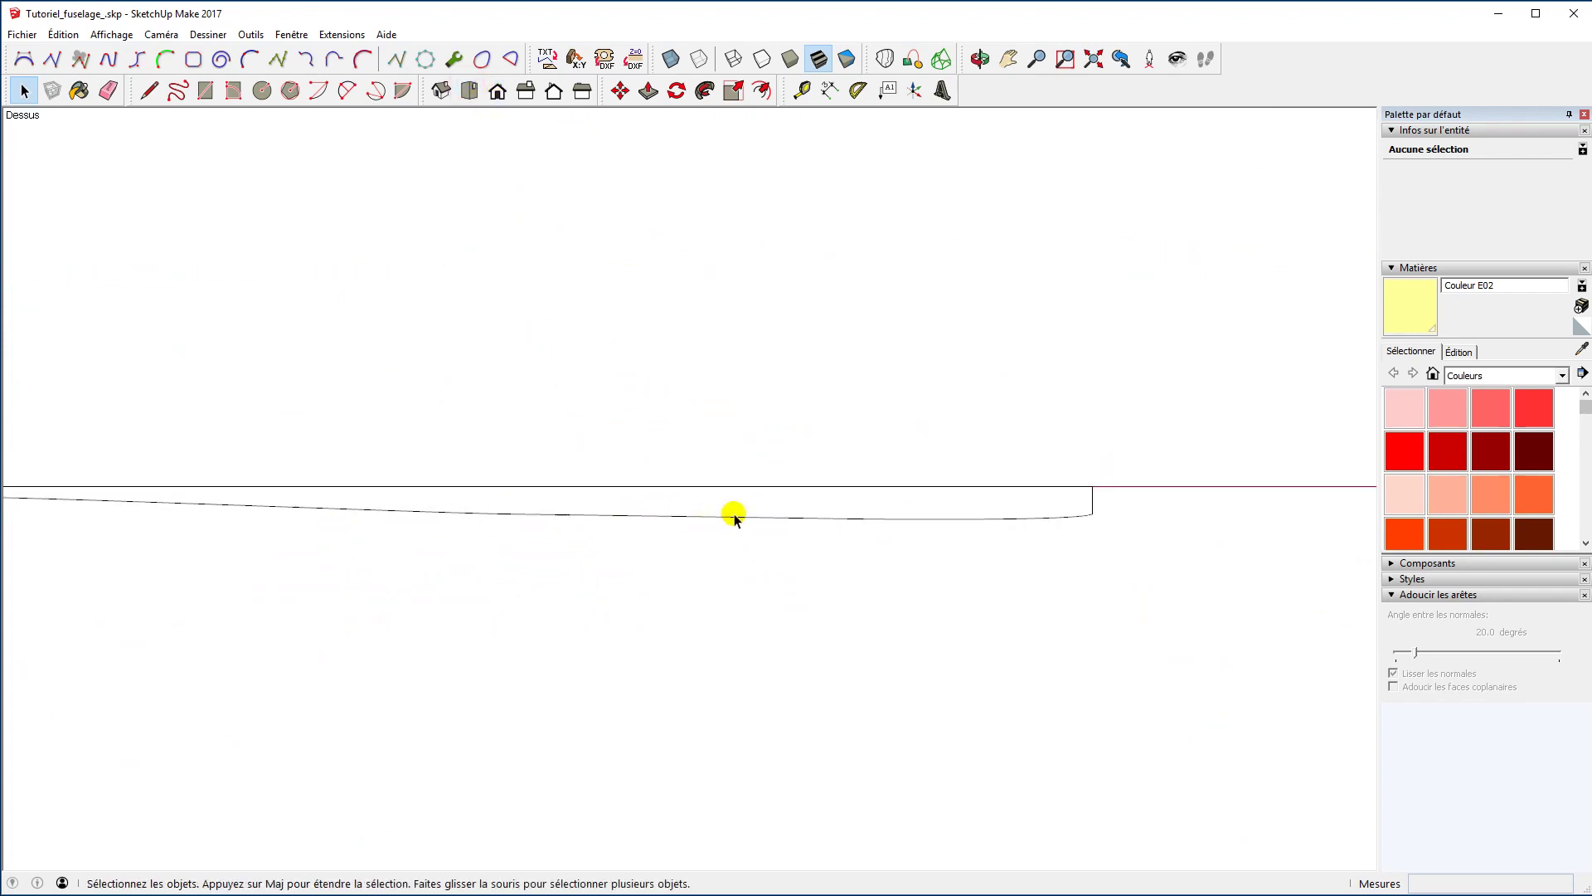
click(735, 516)
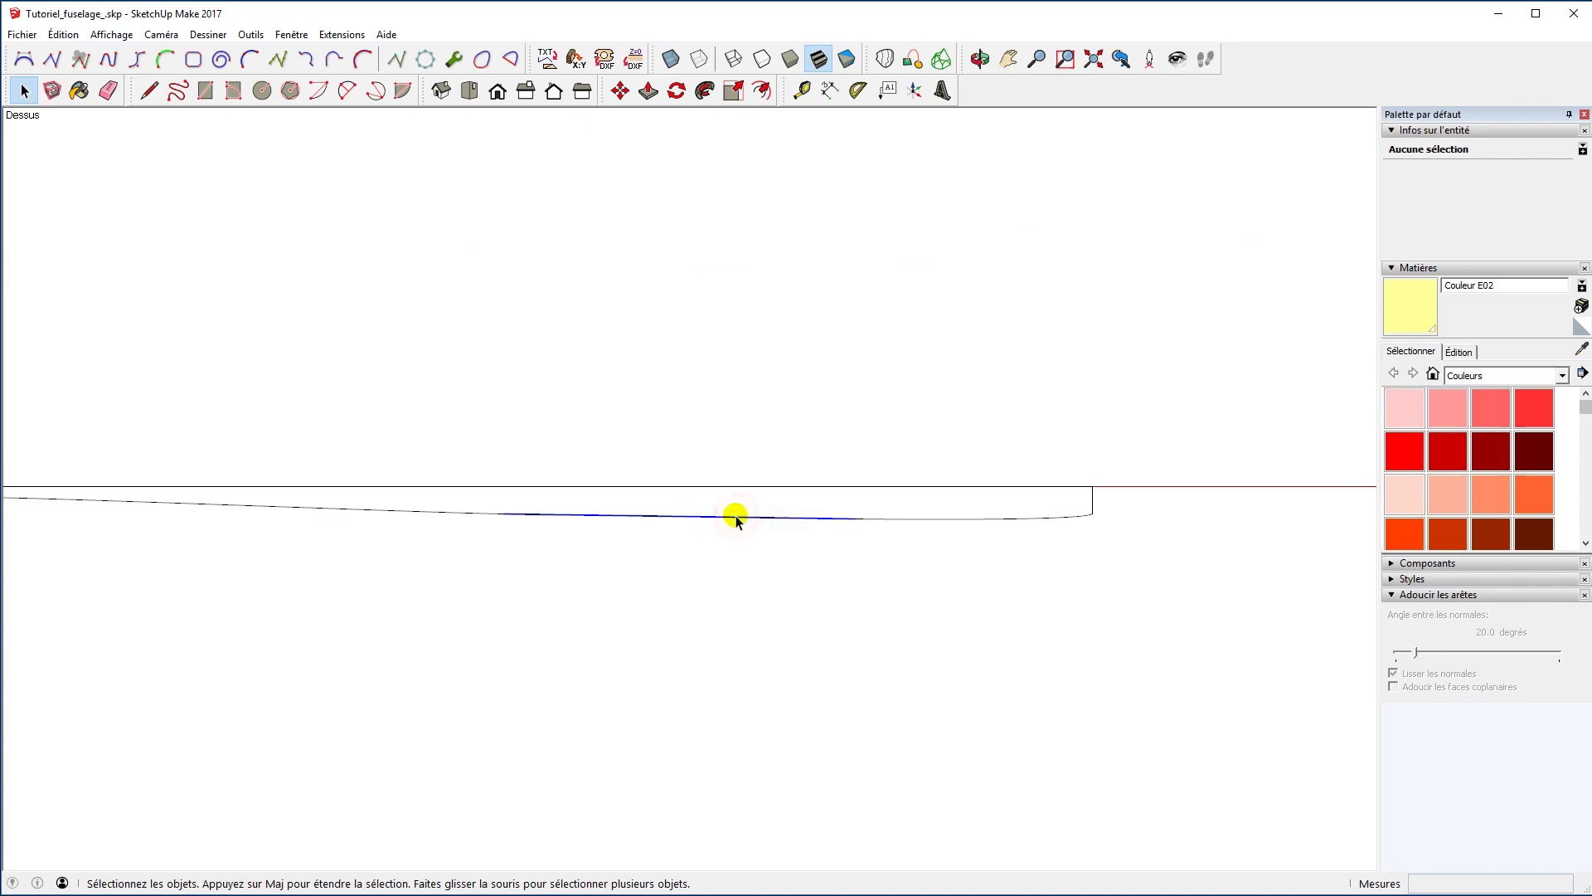
shift+click(960, 518)
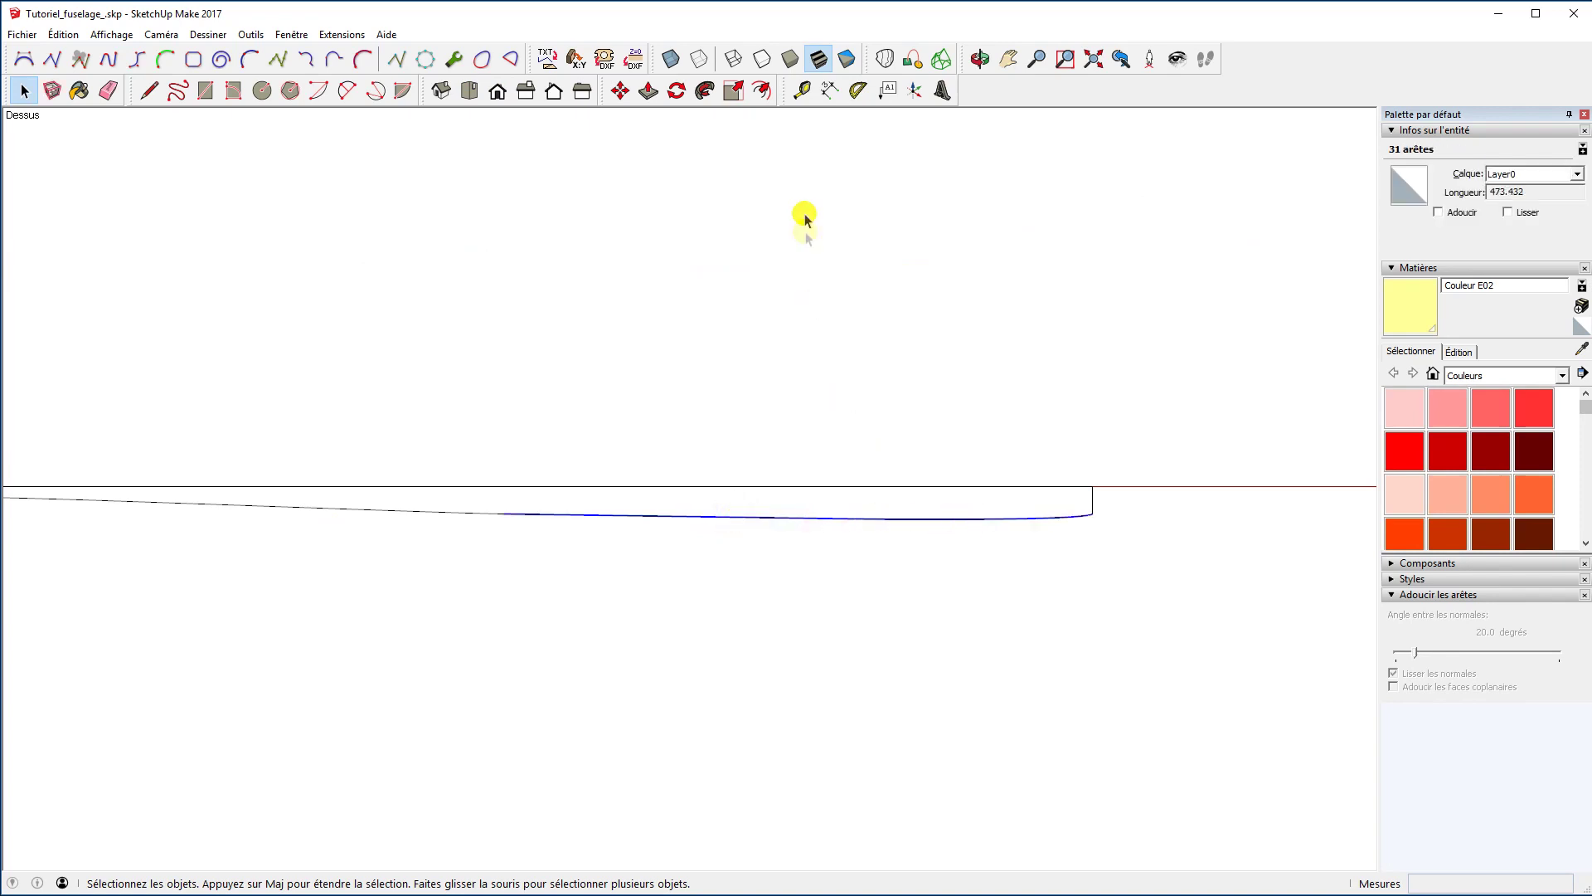
click(762, 89)
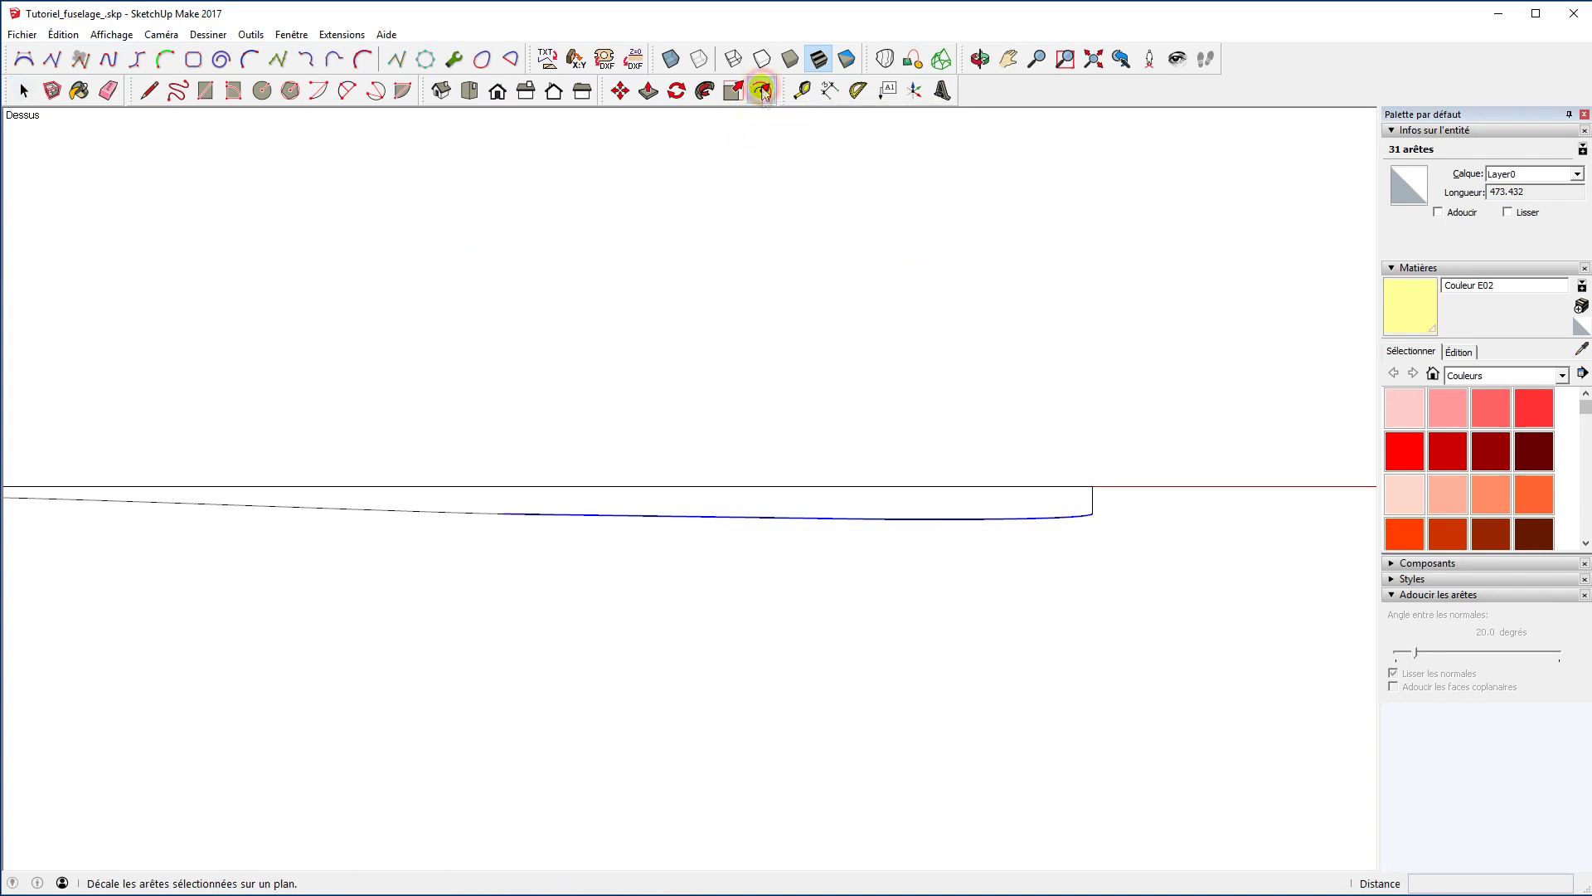
Try offsetting the selected plan curves by 10 toward the centreline, and undo that offset.
click(800, 519)
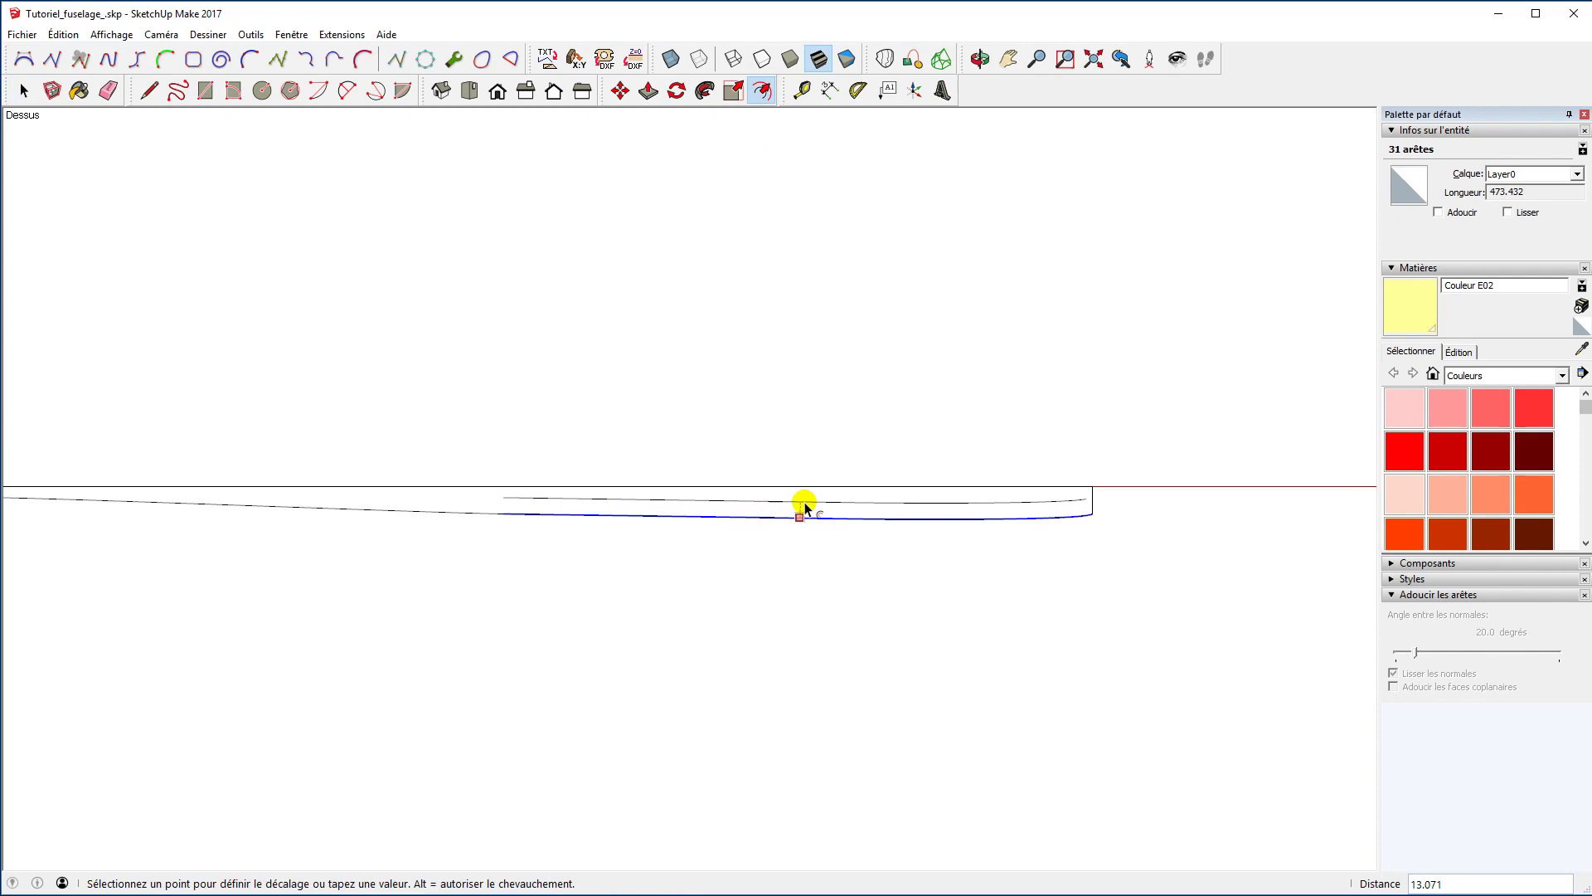
key(Return)
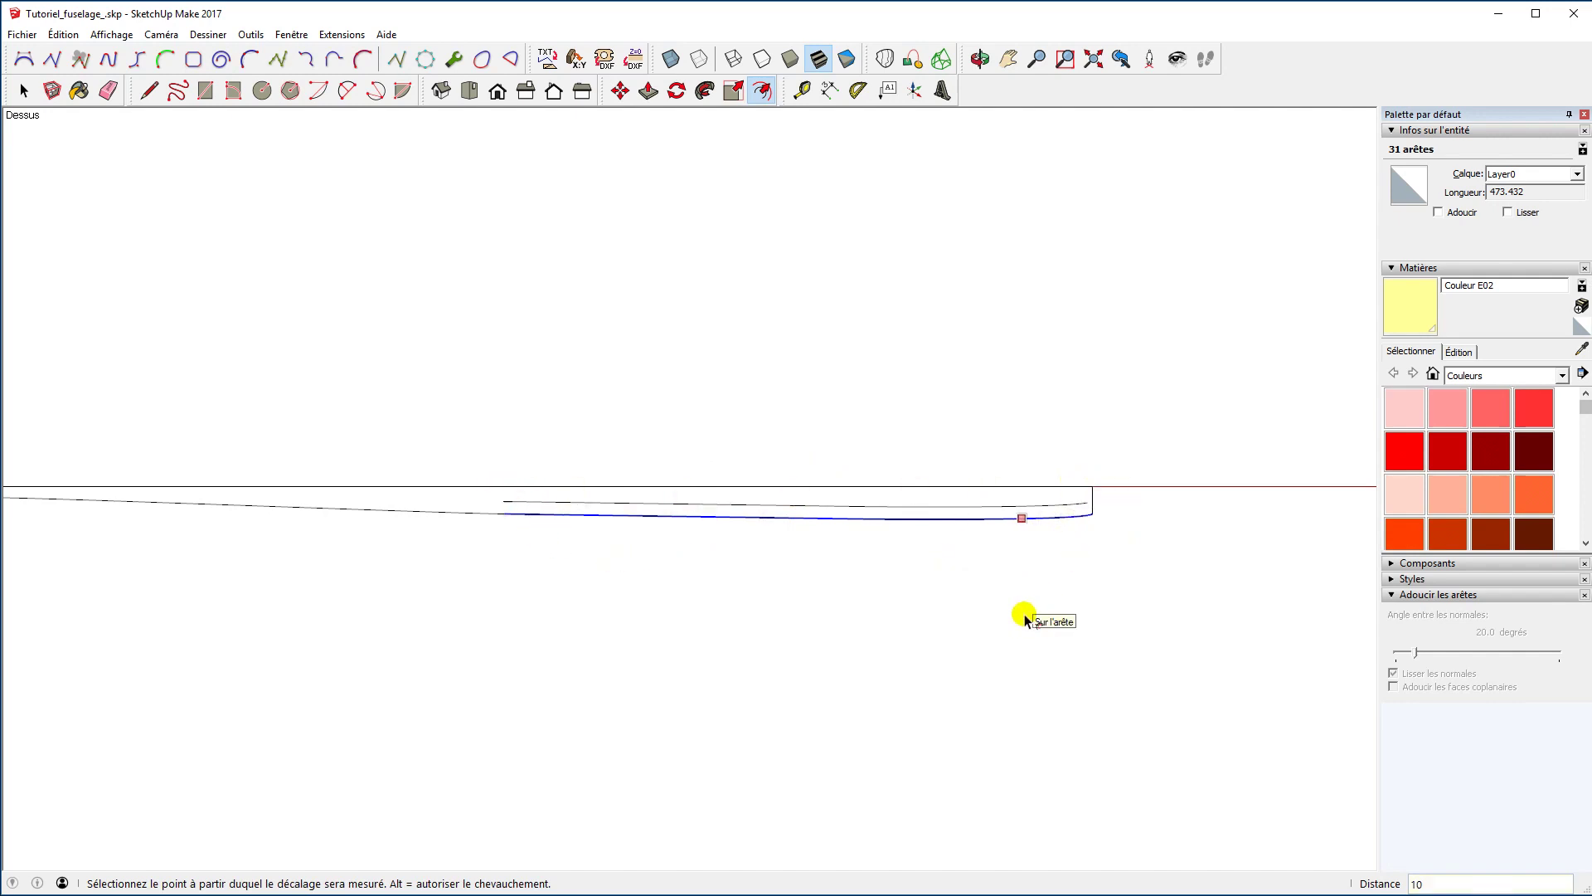
key(Escape)
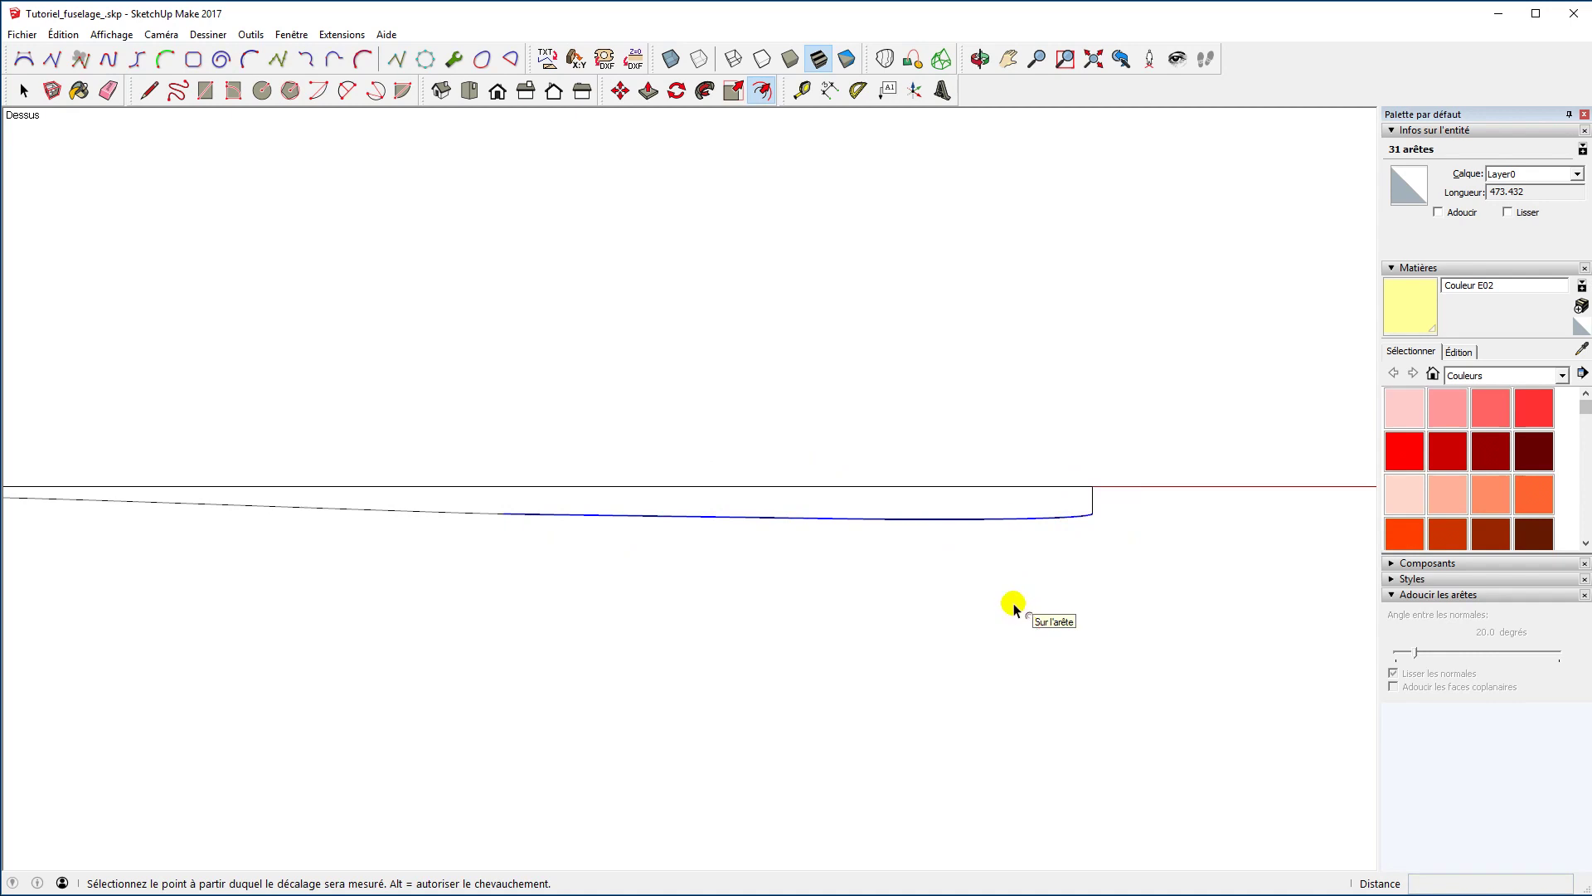
Offset the selected plan curves by 11 toward the fuselage centreline.
click(823, 523)
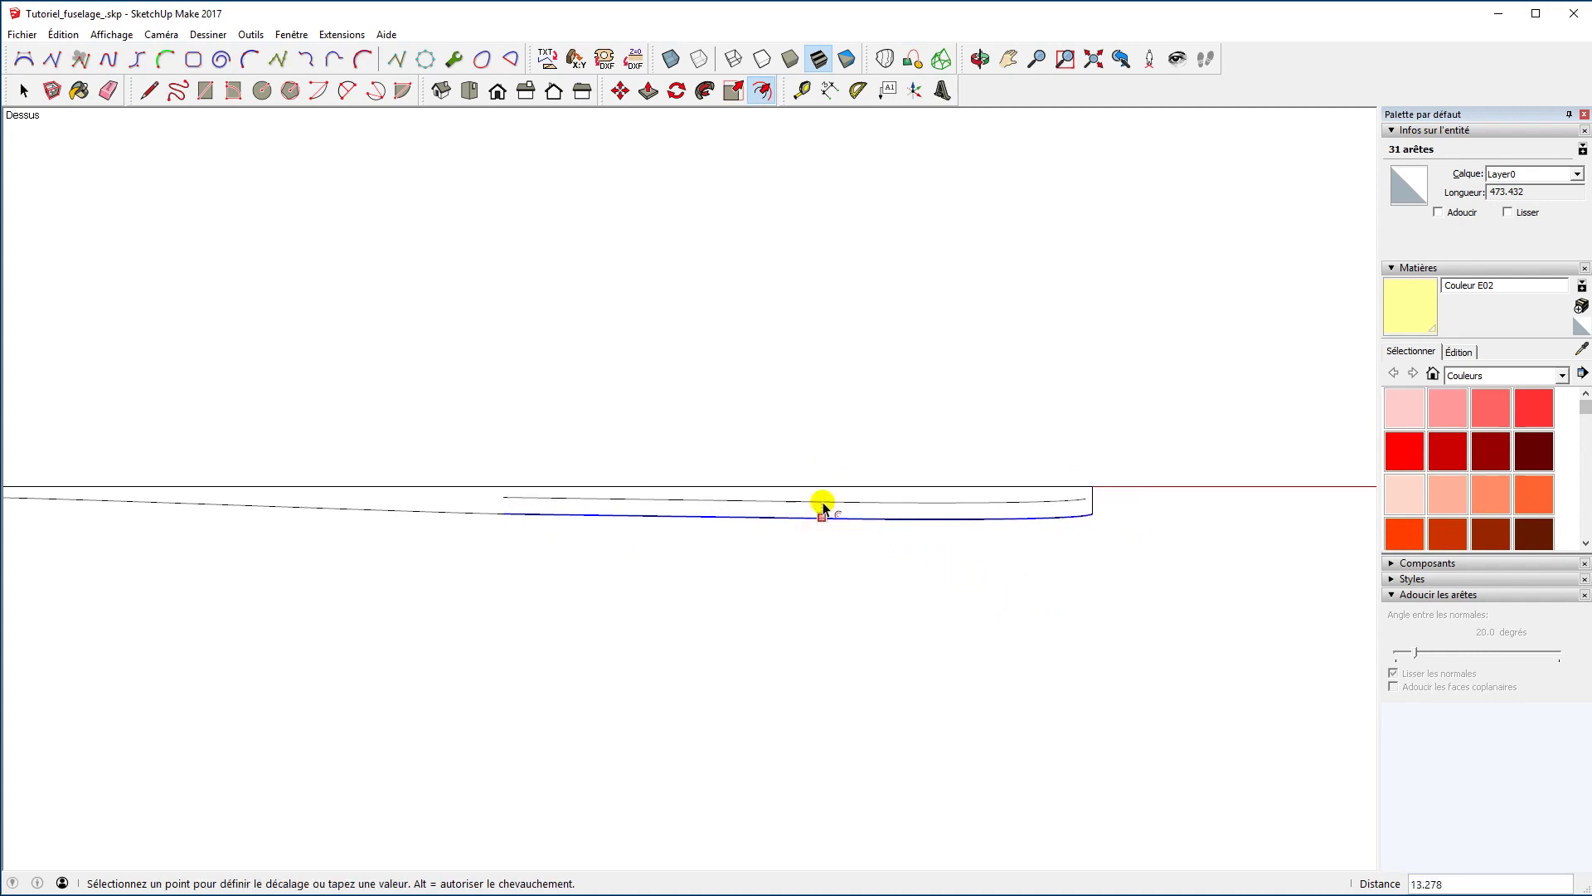
text(11)
key(Return)
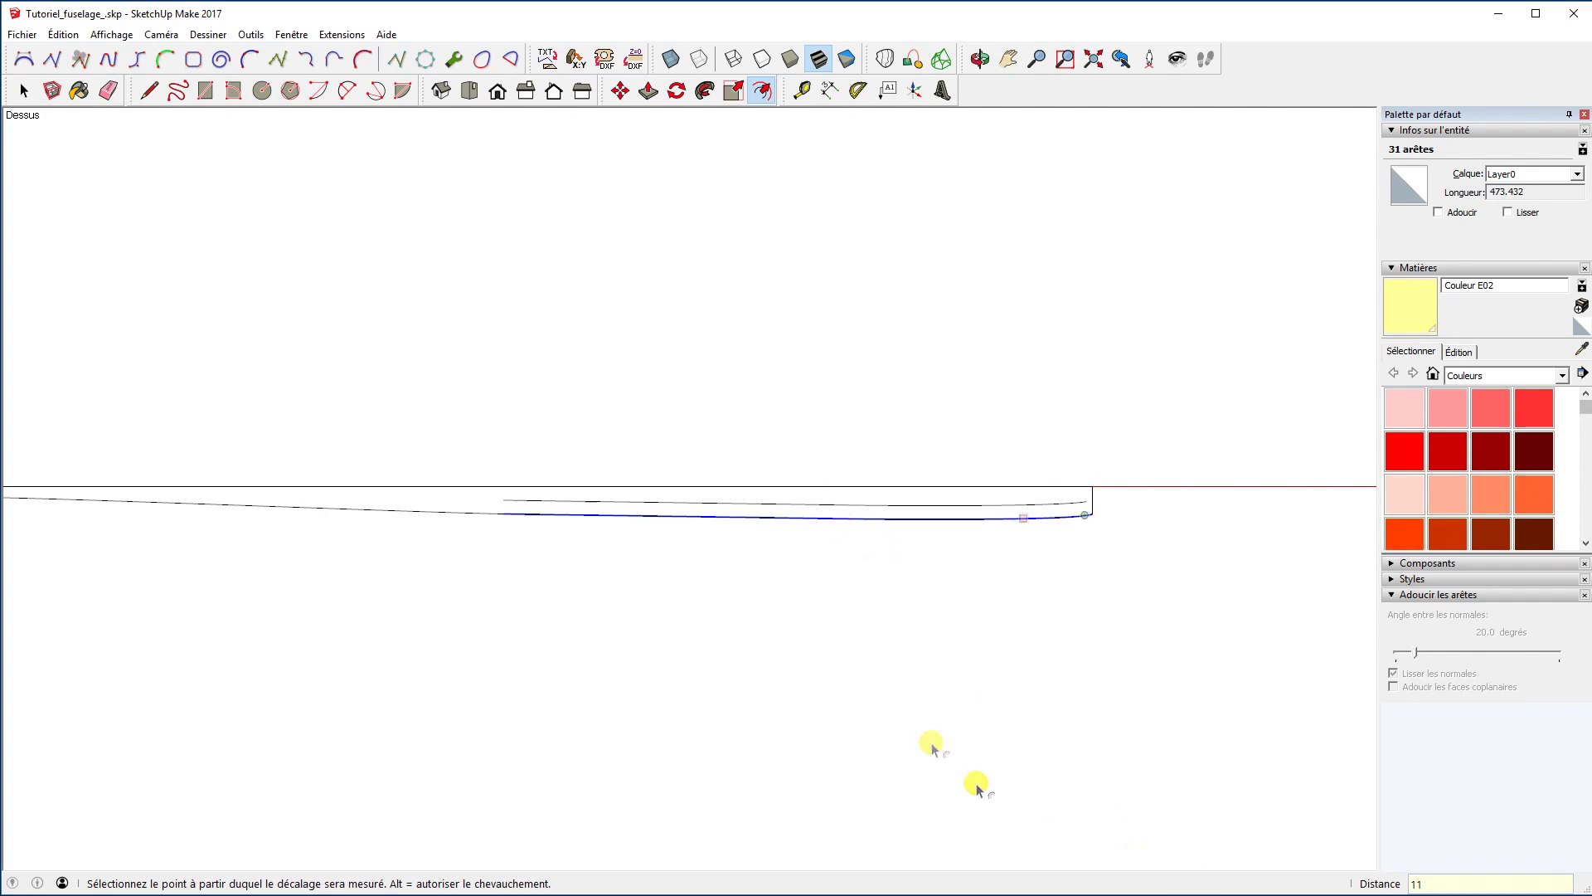
key(space)
Create a guide line along the rear segment of the offset curve, extending past its rear end toward the tail.
scroll(828, 594, down, 3)
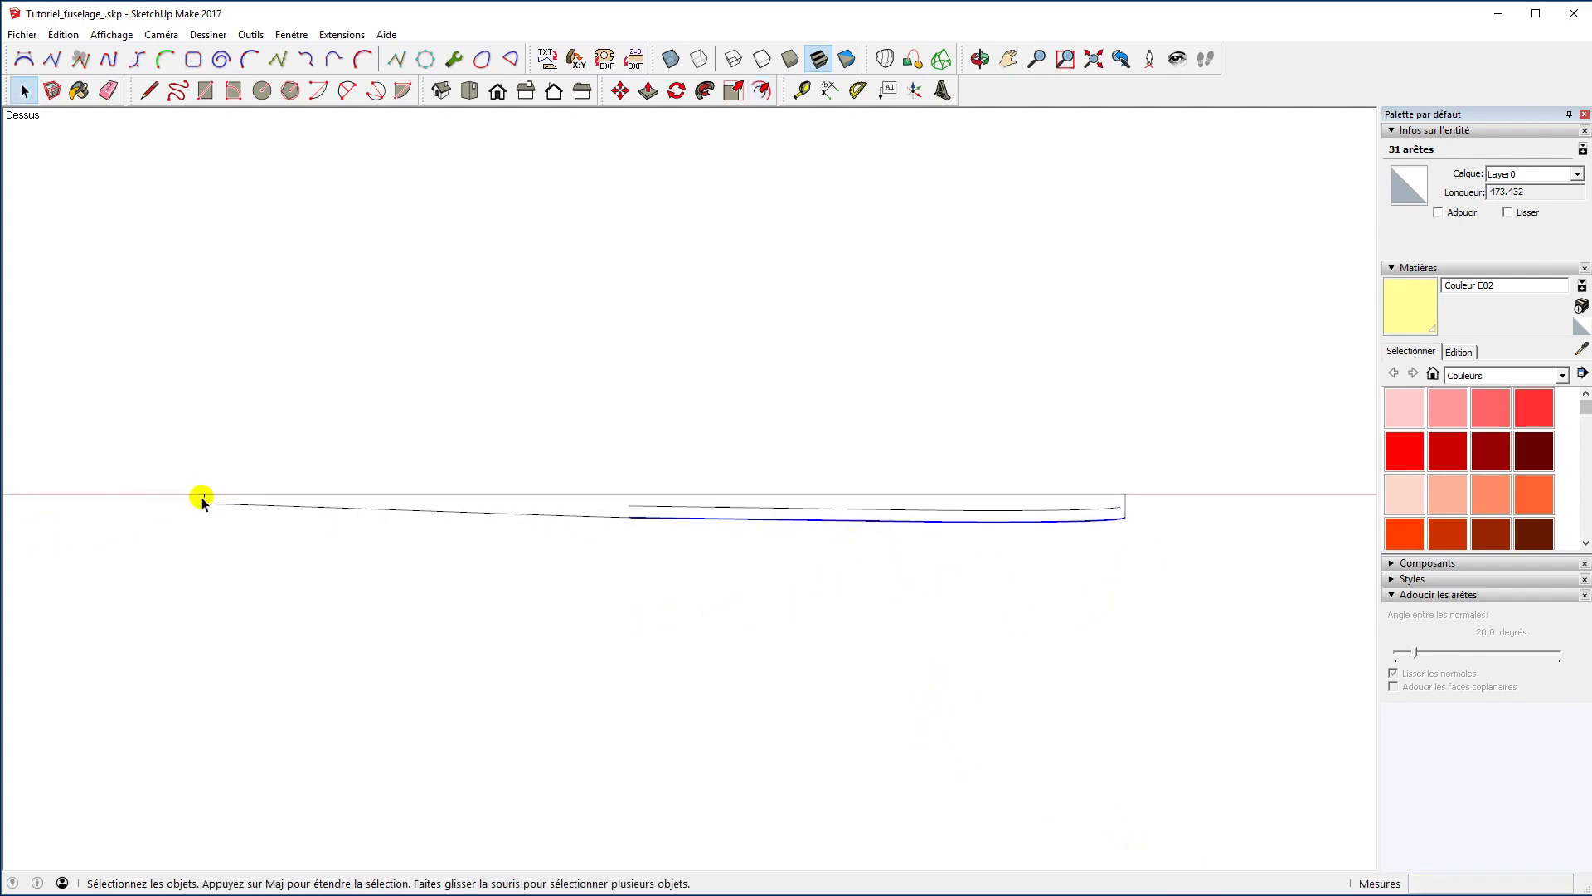
scroll(689, 562, up, 3)
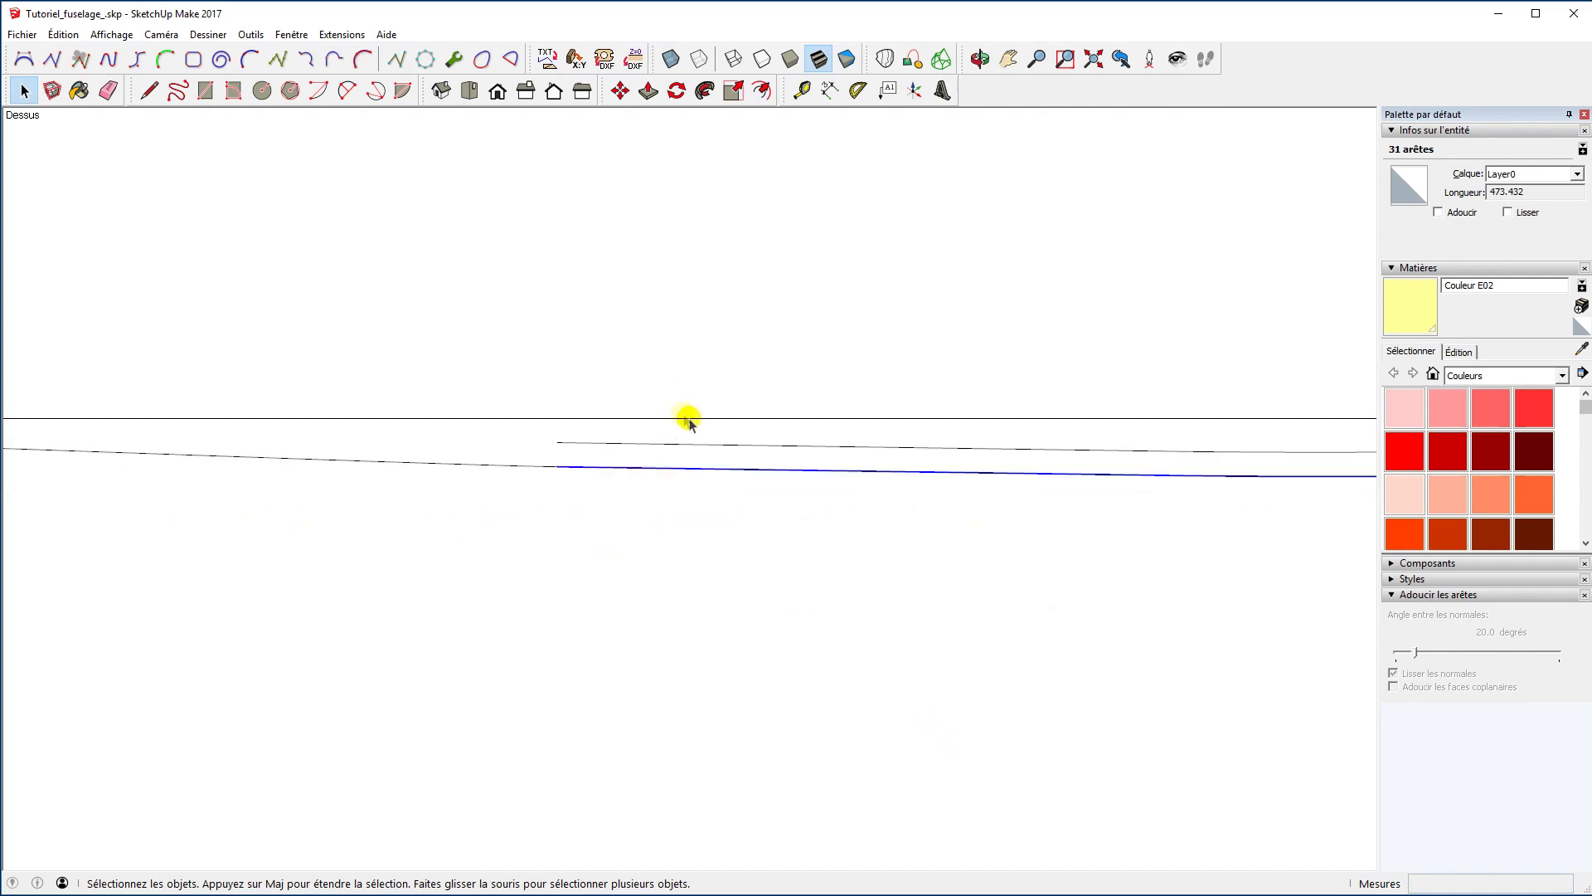
key(t)
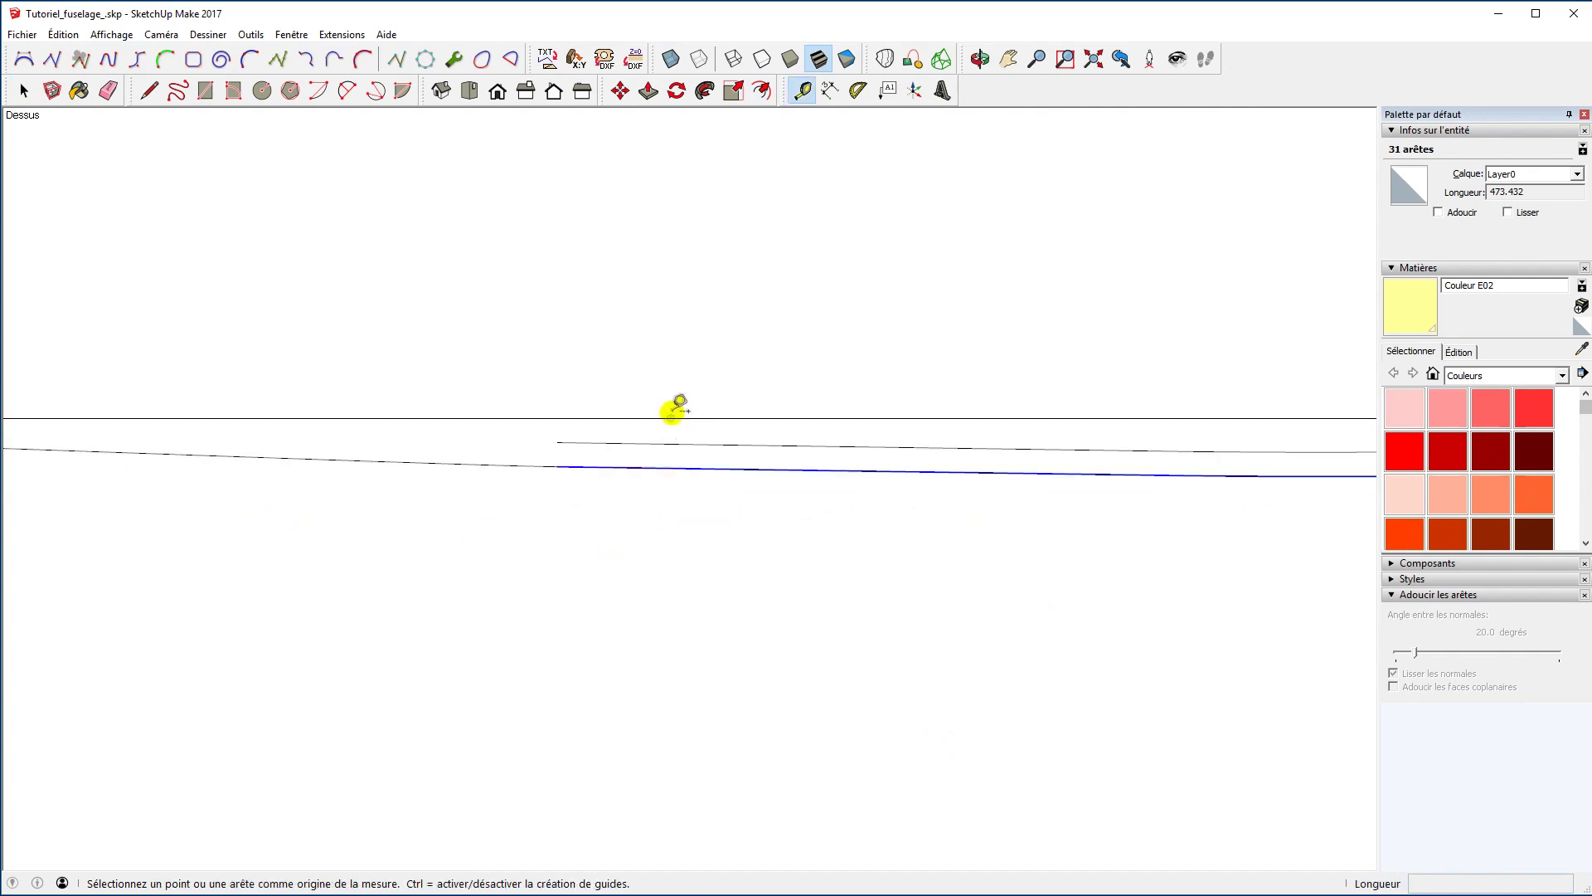
click(623, 443)
click(995, 449)
scroll(564, 434, down, 2)
scroll(891, 438, down, 1)
scroll(618, 423, up, 3)
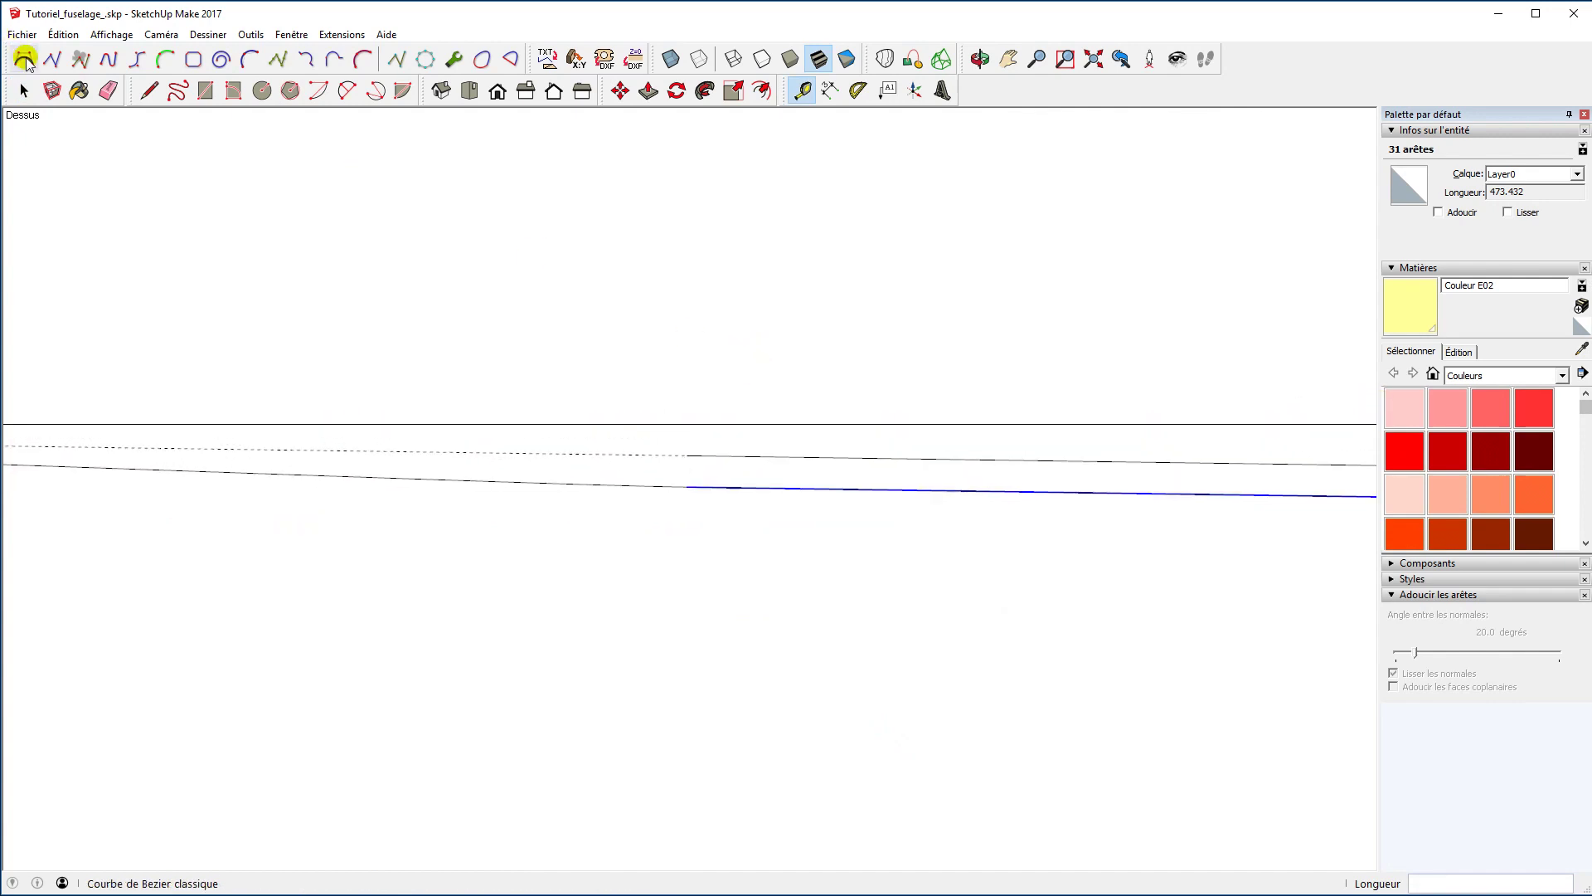
Start a classic Bezier curve at the offset curve's rear end and set its endpoint on the shortened tail edge.
click(25, 60)
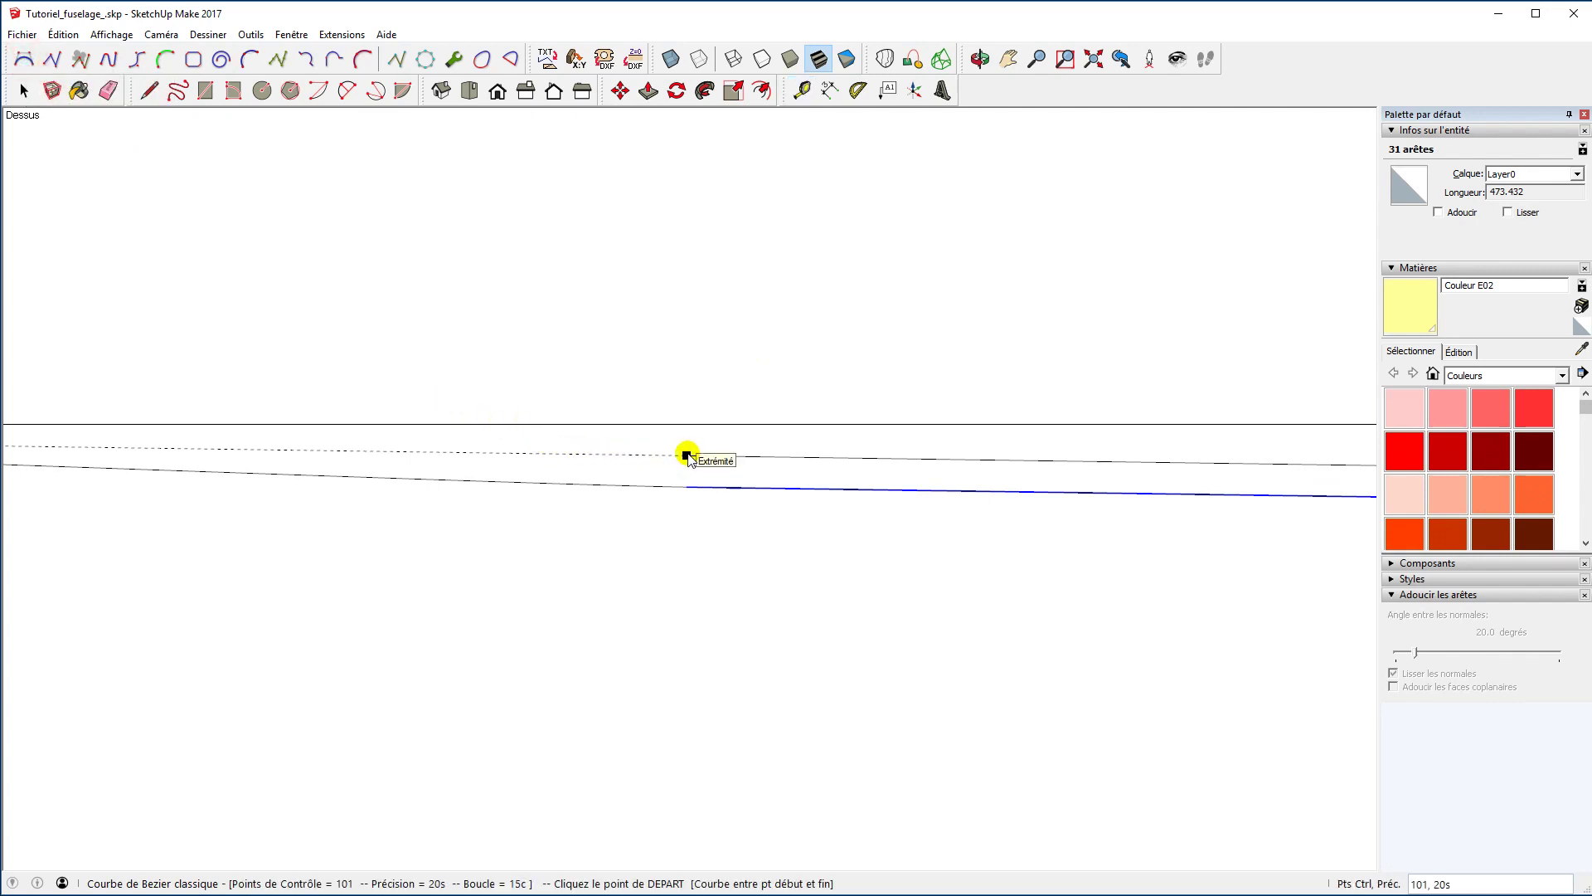
click(687, 455)
scroll(972, 448, down, 3)
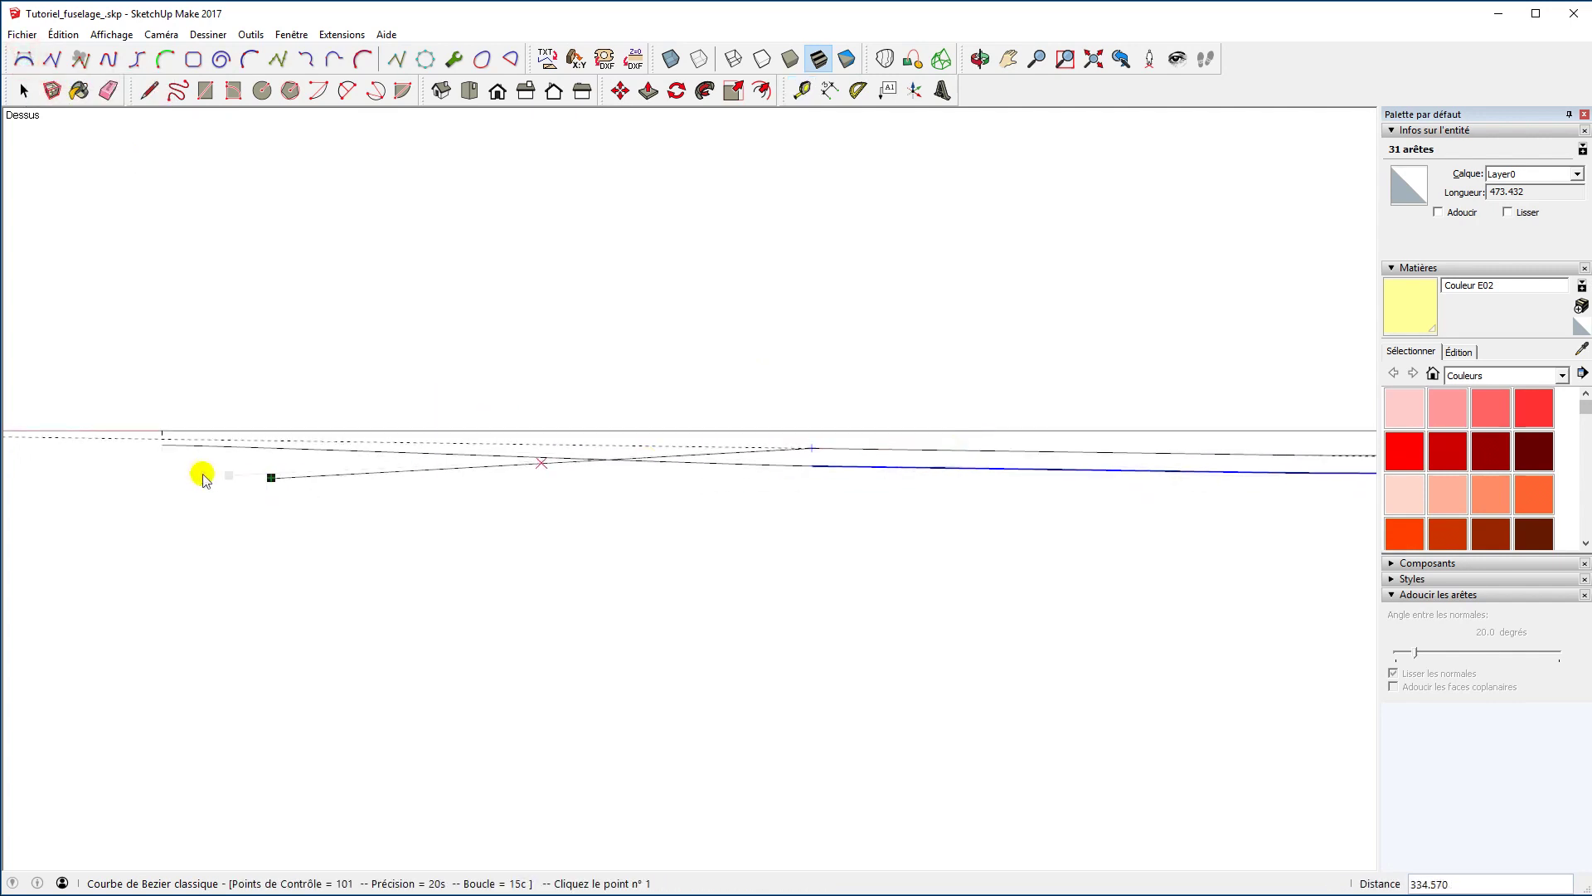
click(157, 442)
scroll(155, 442, up, 3)
scroll(157, 442, up, 3)
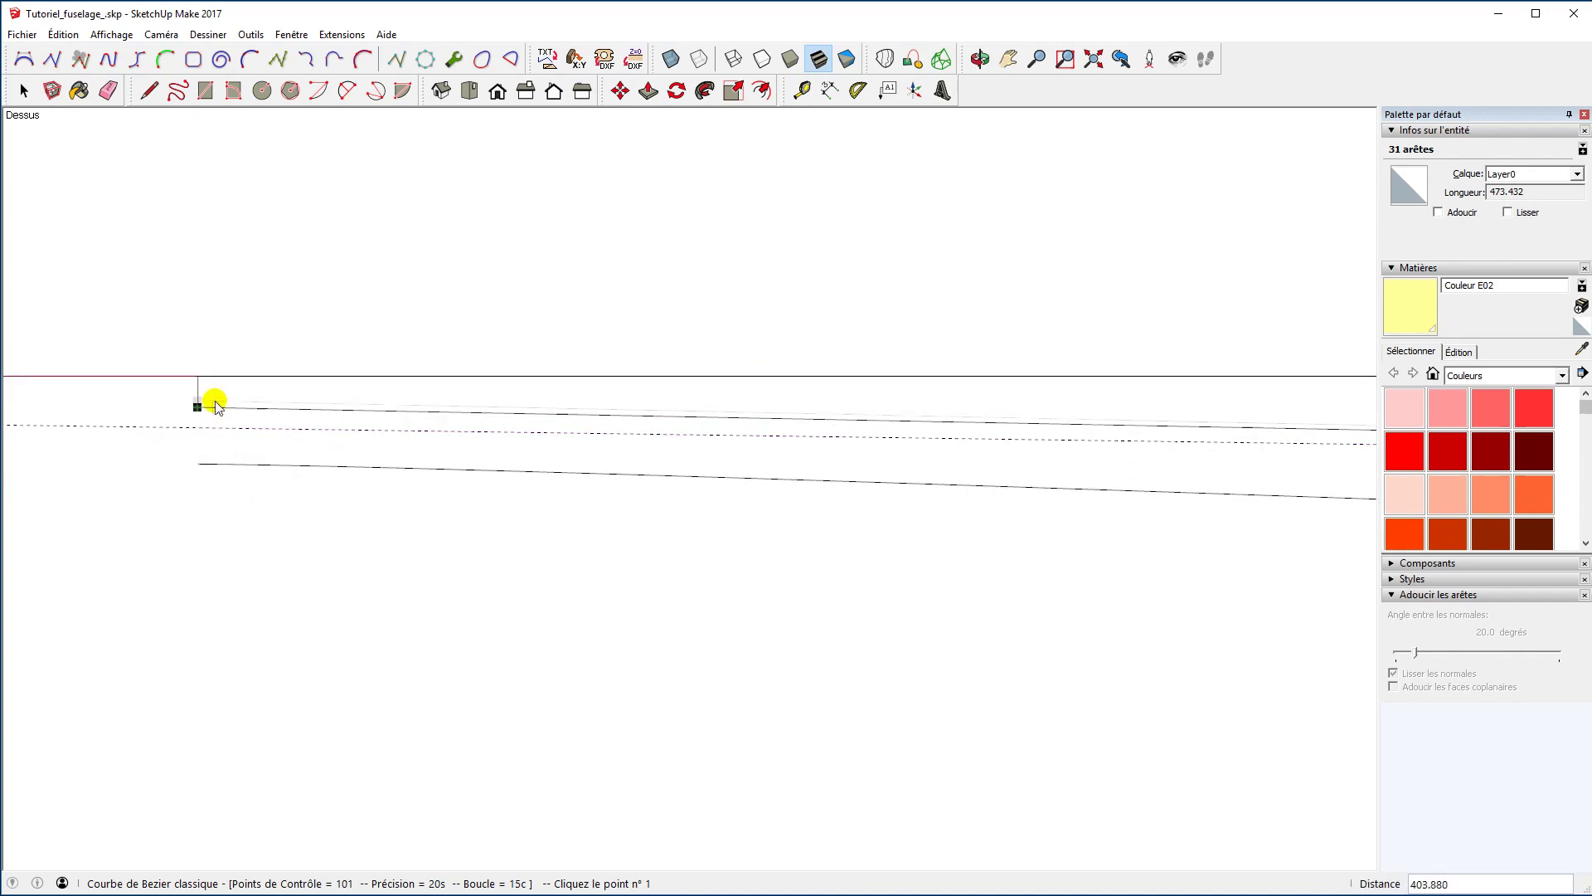
click(198, 406)
Shape the Bezier curve with one control point on the guide near its start and a final one near the tail, finishing it.
scroll(89, 420, down, 3)
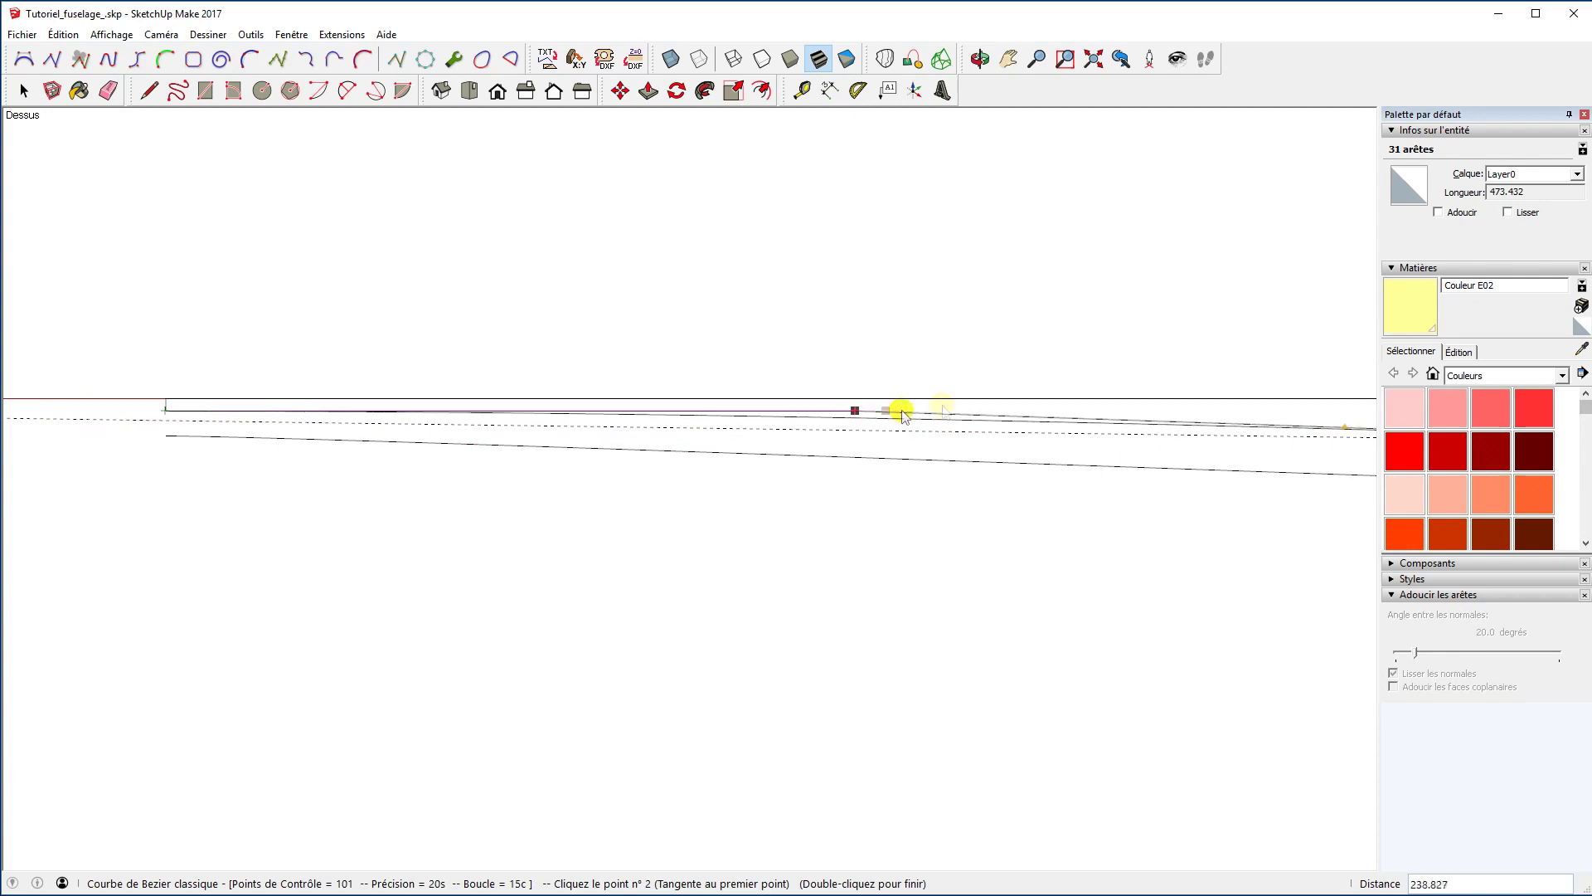
scroll(235, 413, down, 2)
scroll(1026, 428, up, 3)
scroll(1026, 430, up, 2)
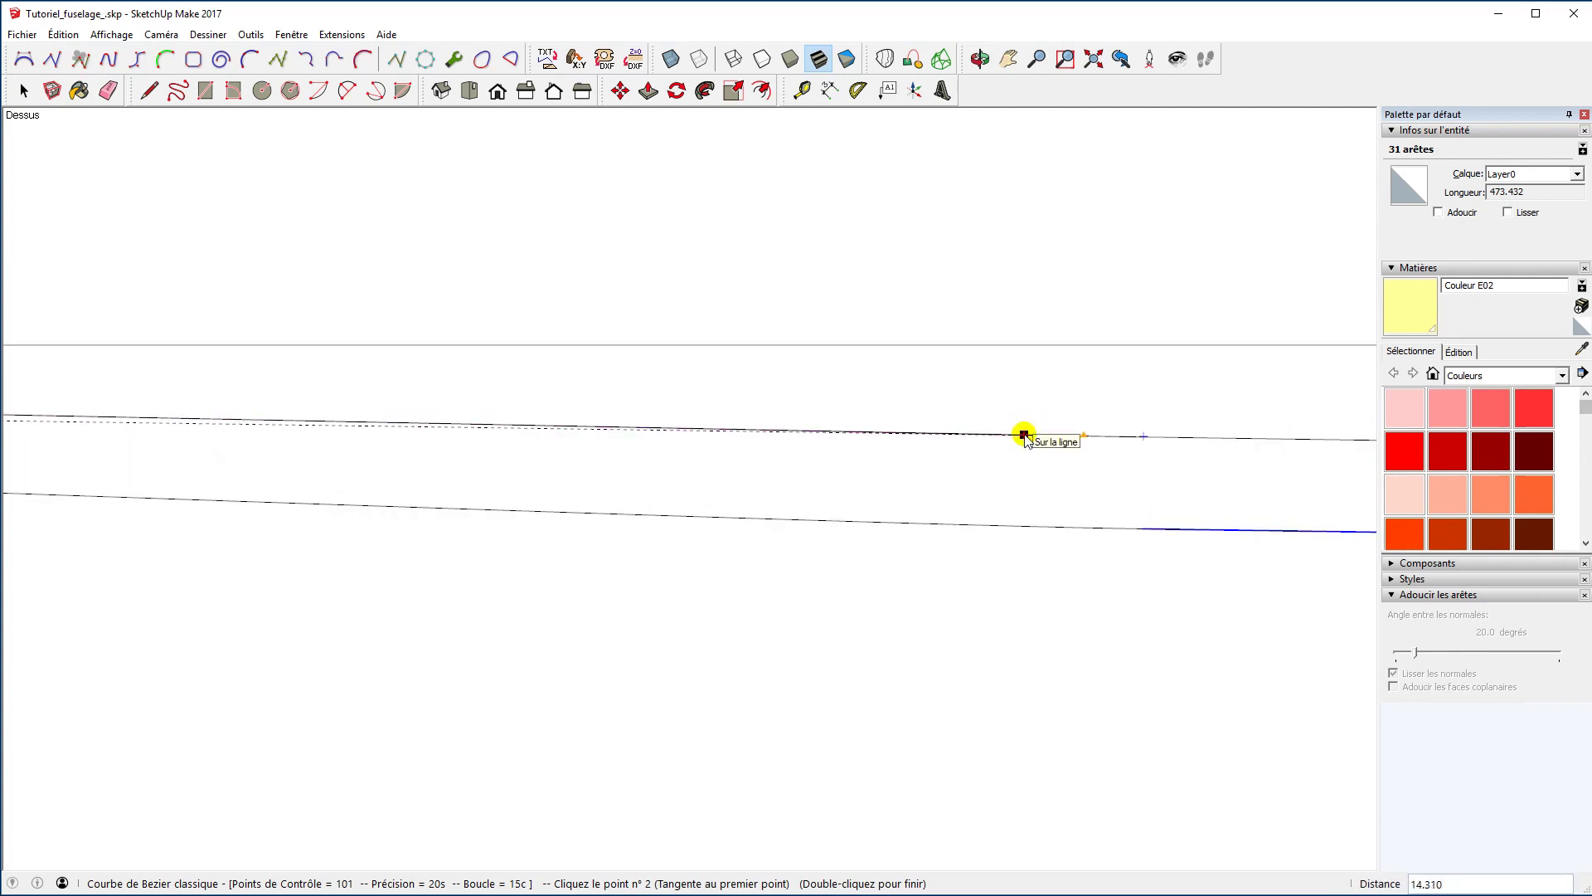
click(1026, 435)
scroll(1073, 398, down, 3)
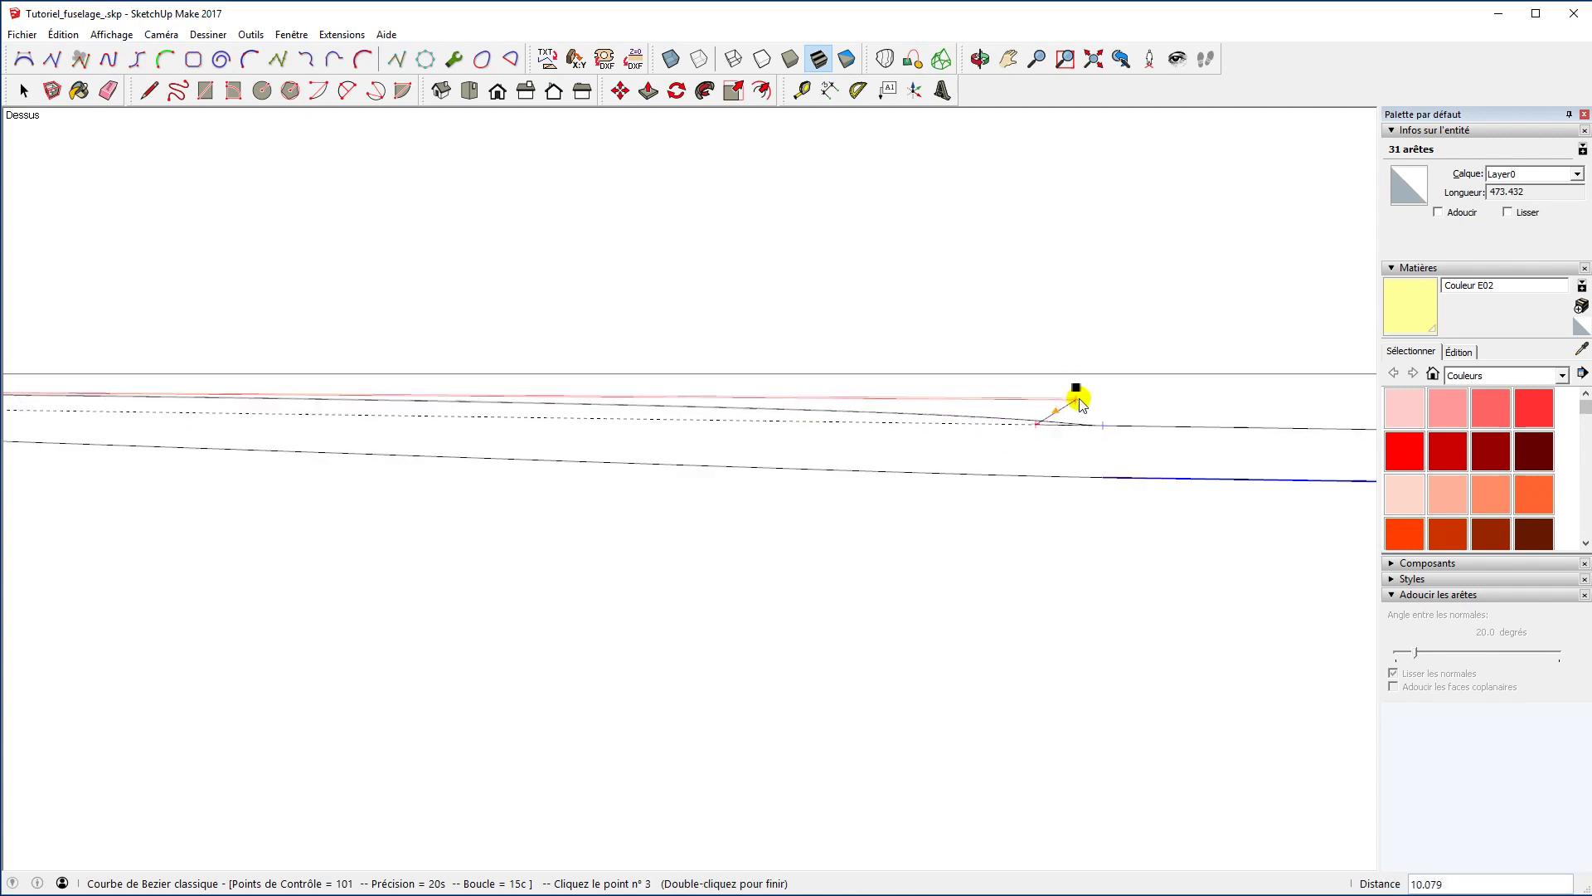
scroll(199, 401, up, 4)
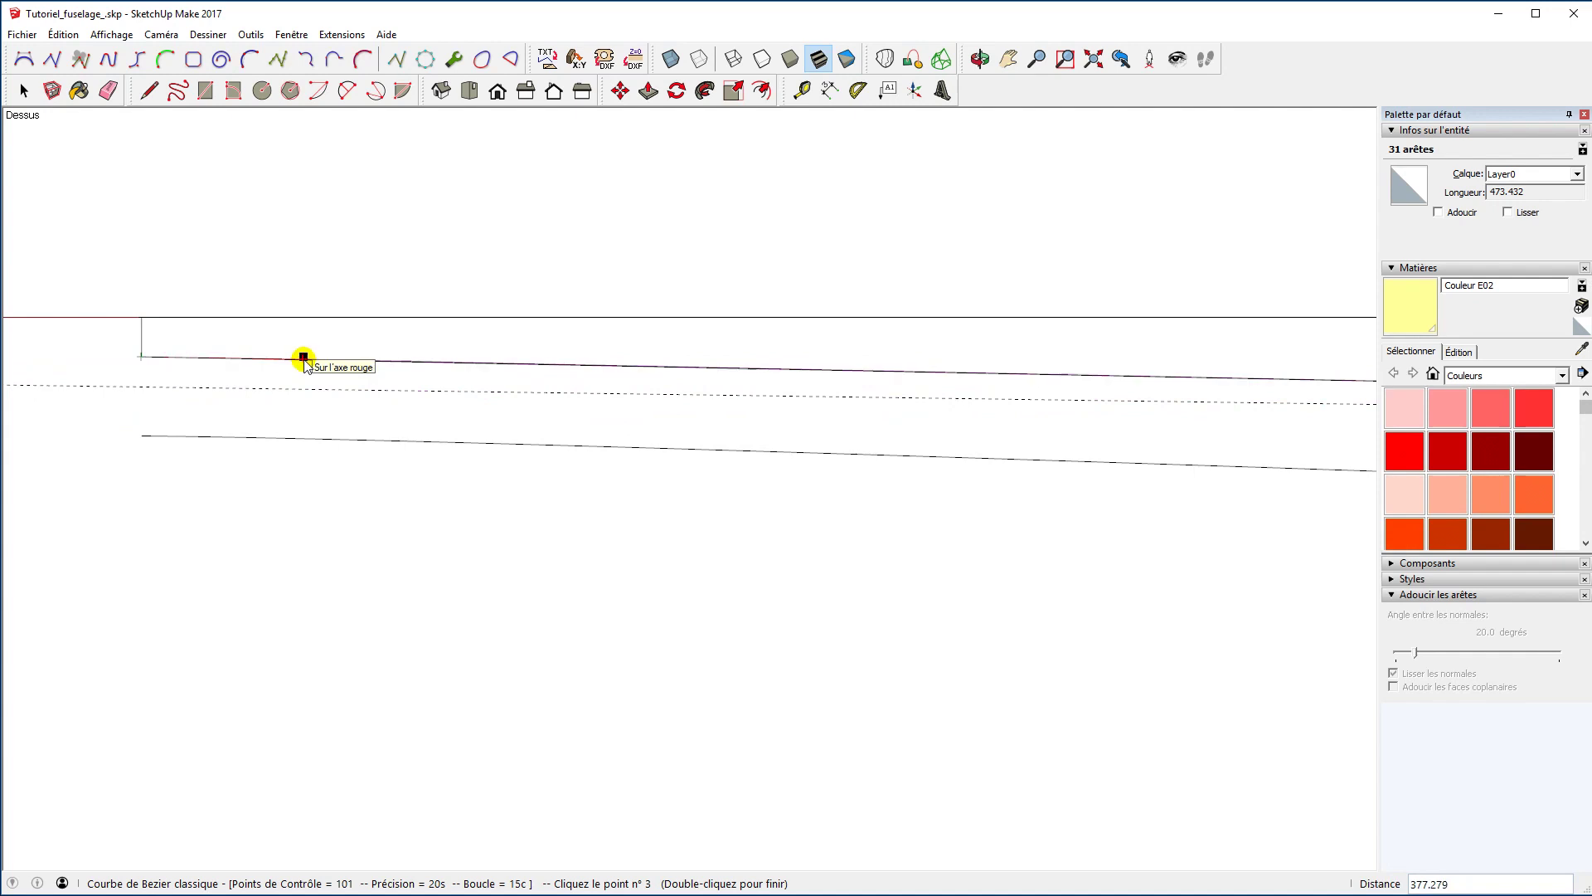
double_click(304, 360)
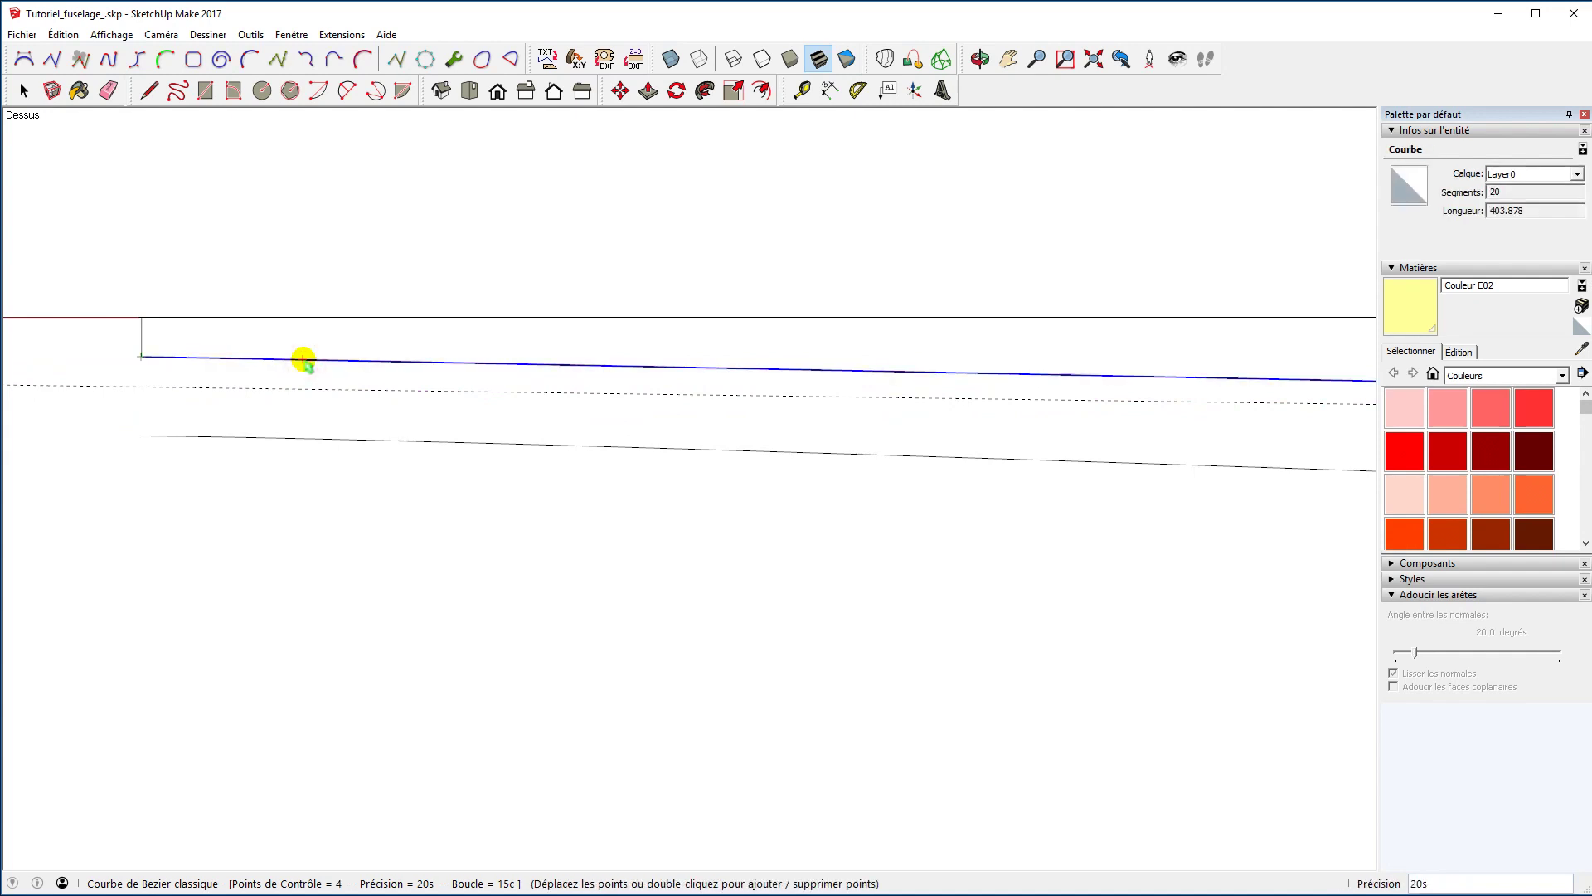
scroll(303, 359, down, 4)
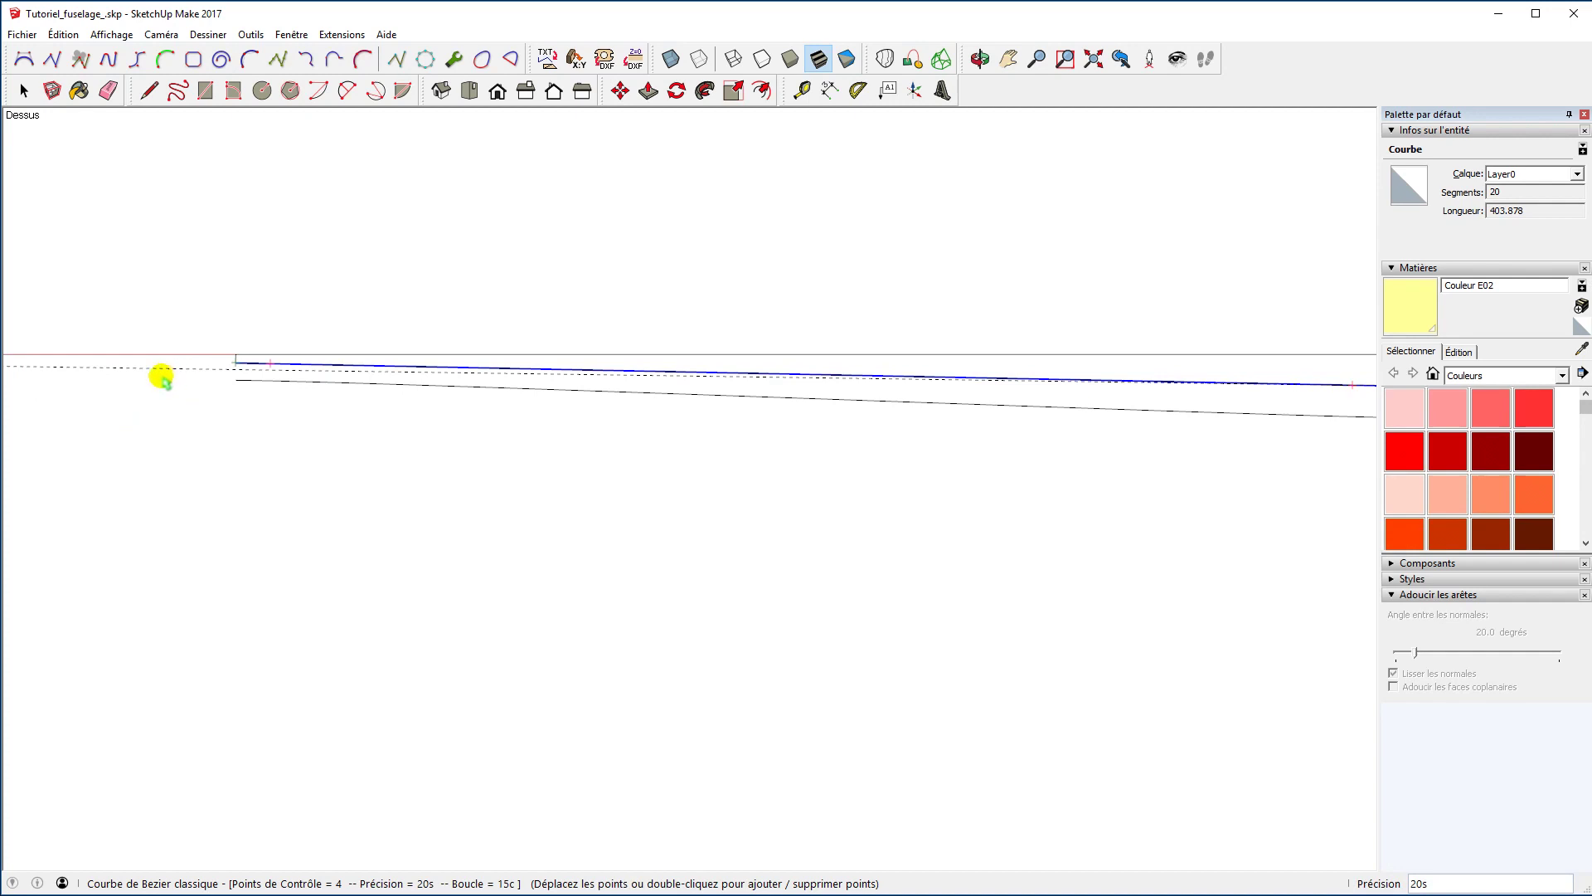
Set the Bezier curve's precision to 45 segments and delete the guide line used to construct it.
scroll(633, 586, down, 1)
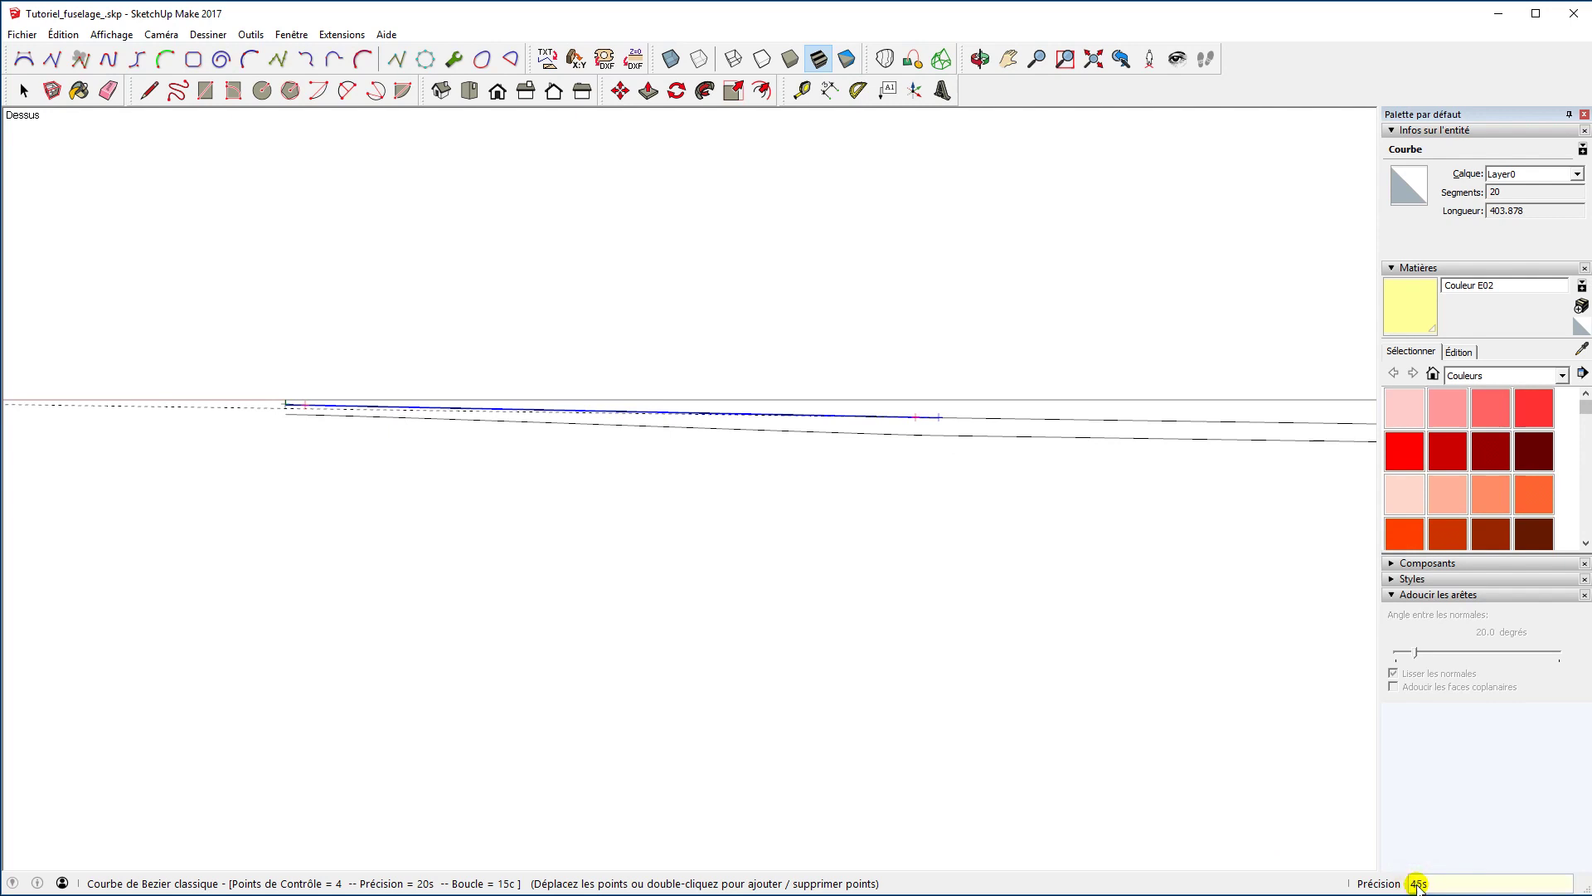
click(763, 484)
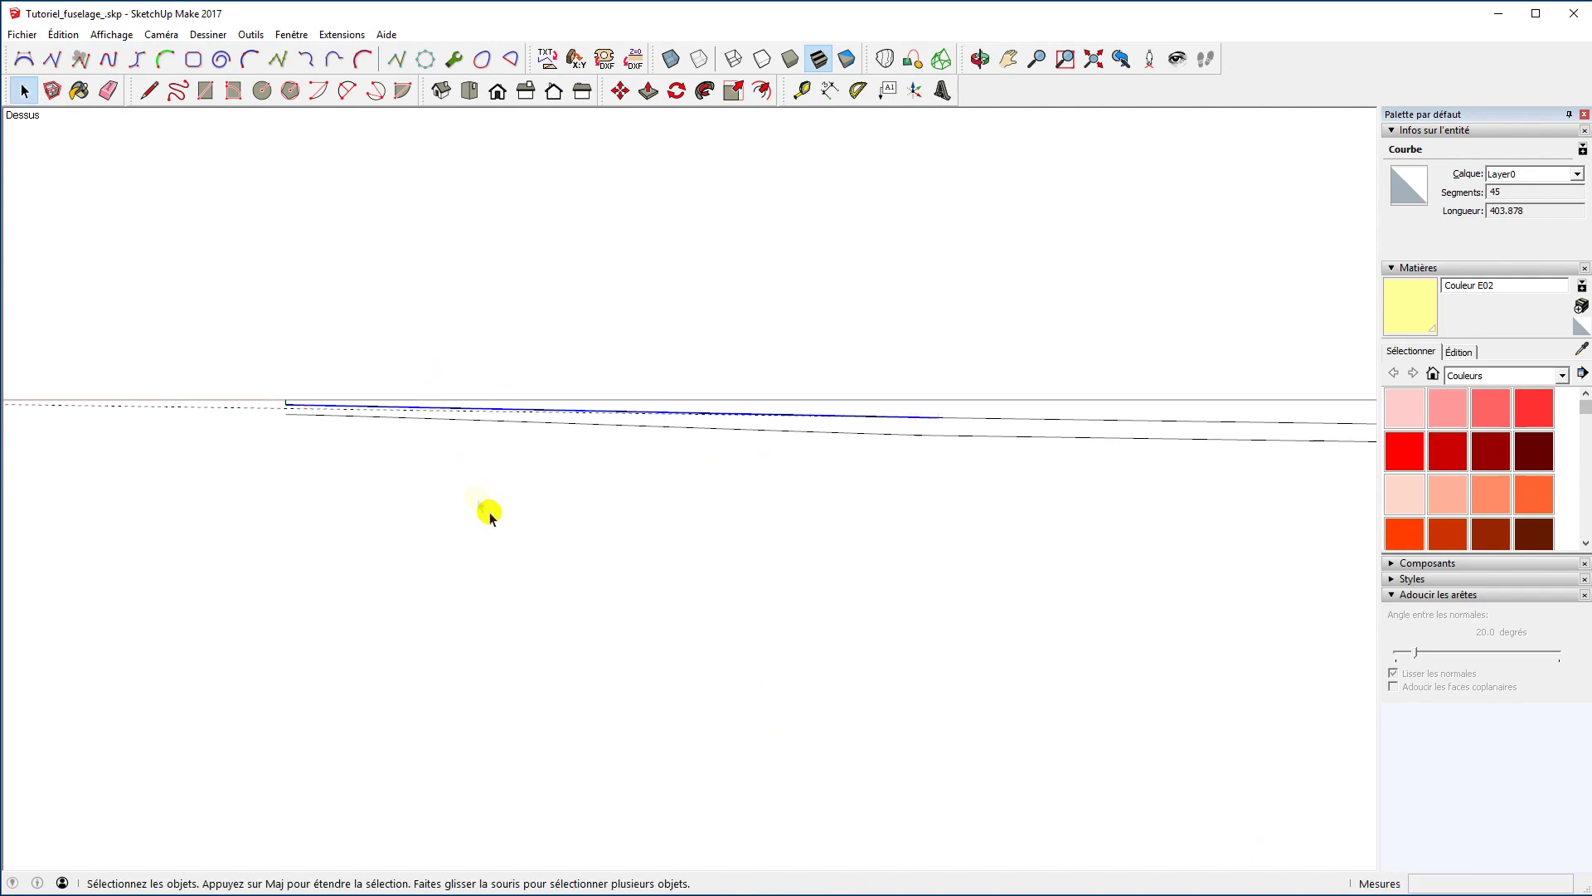
scroll(149, 406, down, 1)
scroll(1012, 448, up, 1)
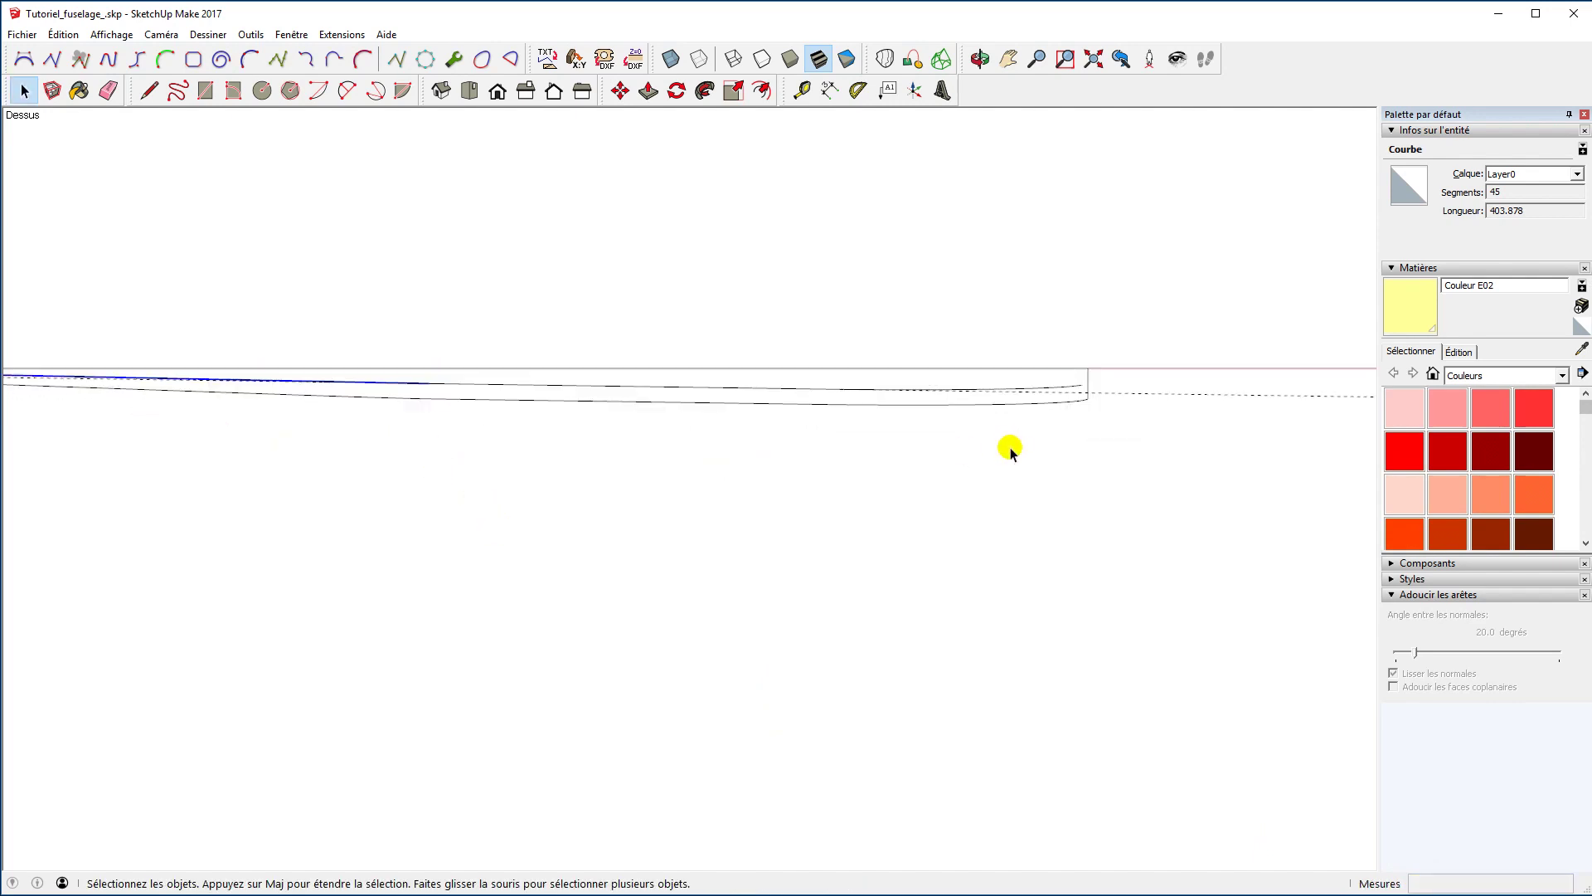
click(1213, 392)
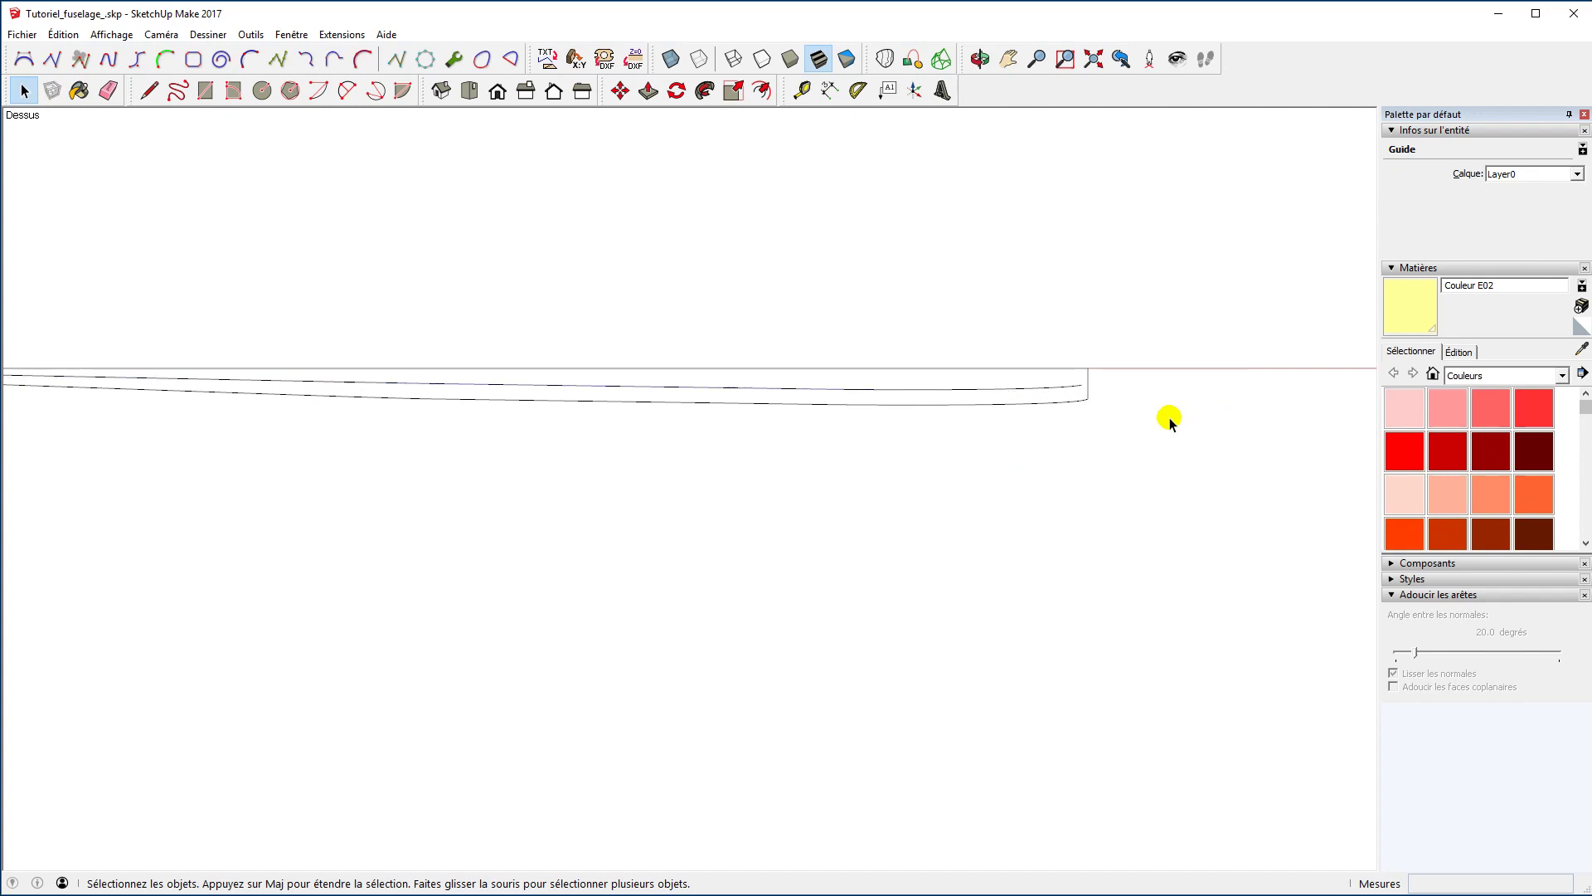
click(1057, 340)
Stretch the nose end of the plan offset curve along the red axis until it meets the nose edge.
scroll(1078, 370, up, 4)
click(1077, 439)
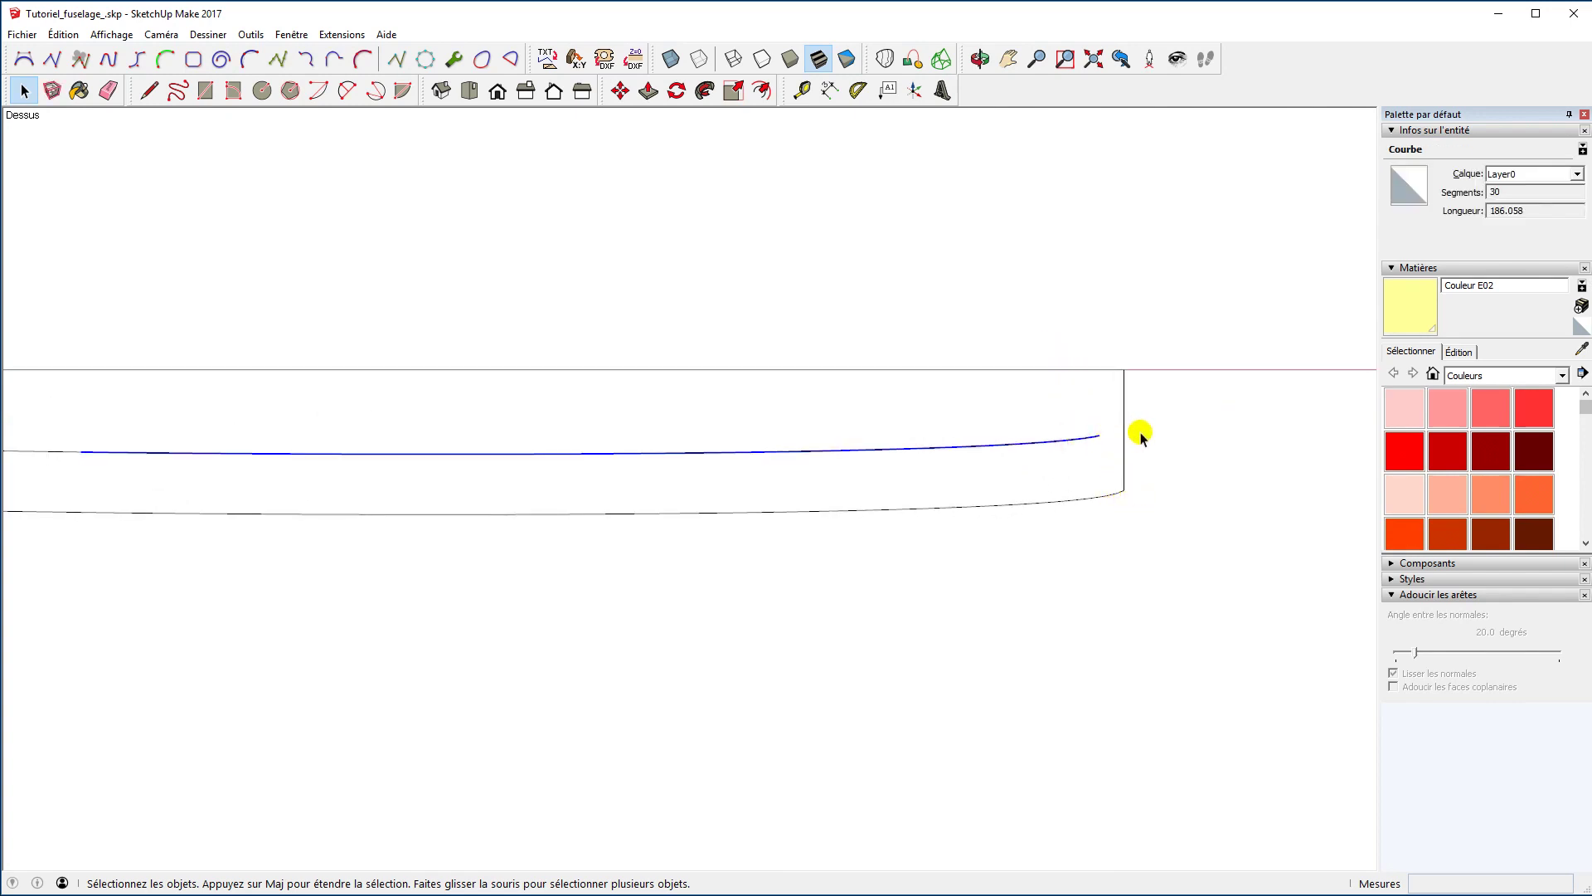
click(1207, 634)
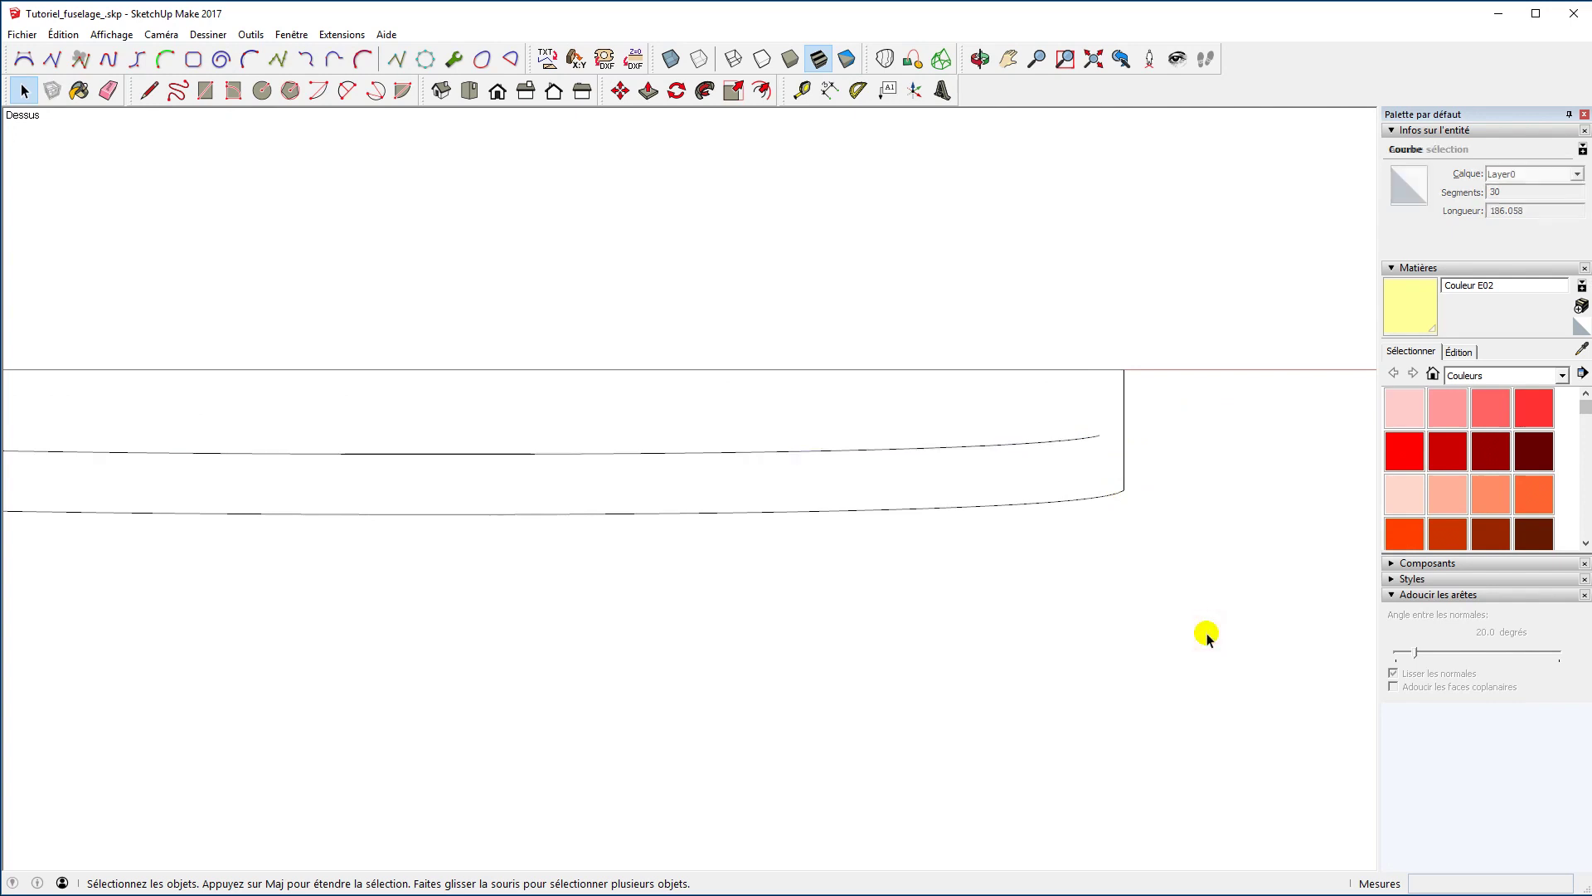
key(m)
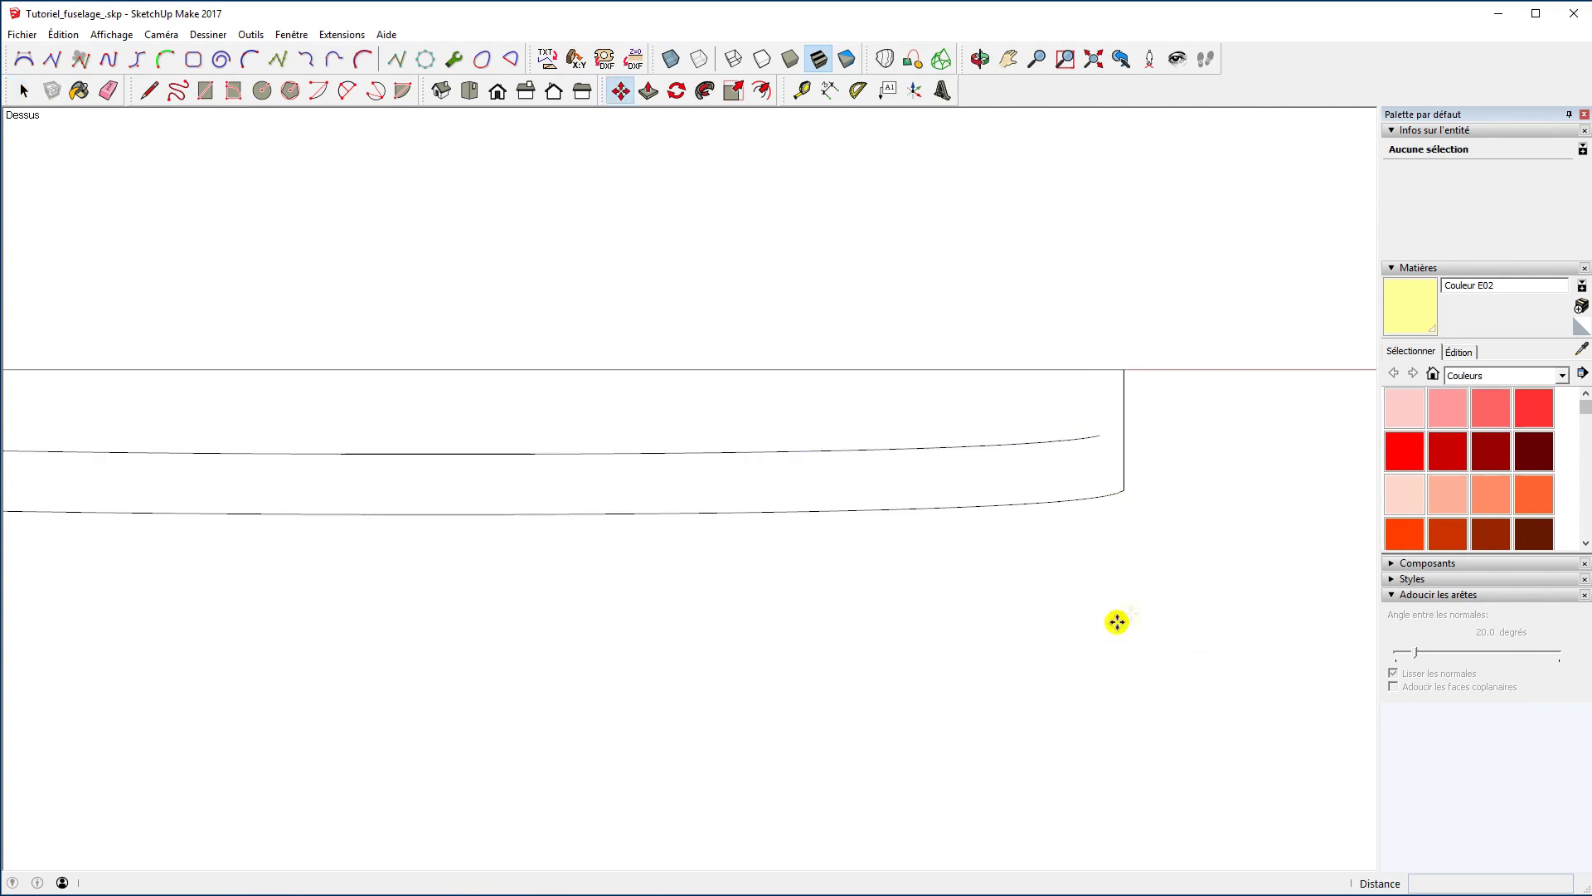
click(1102, 437)
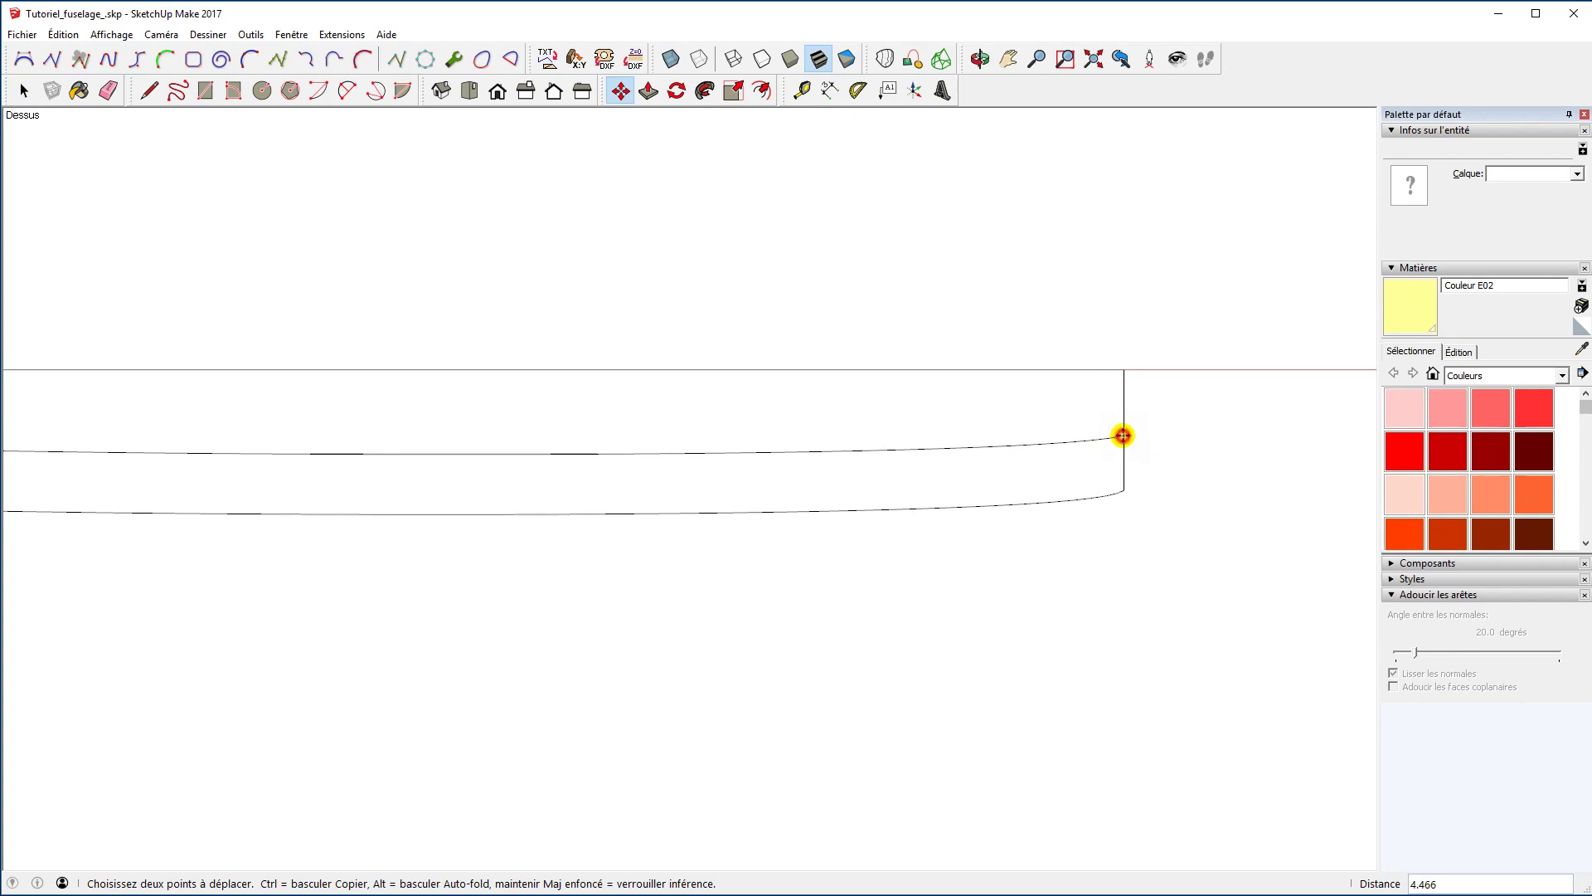
click(1124, 435)
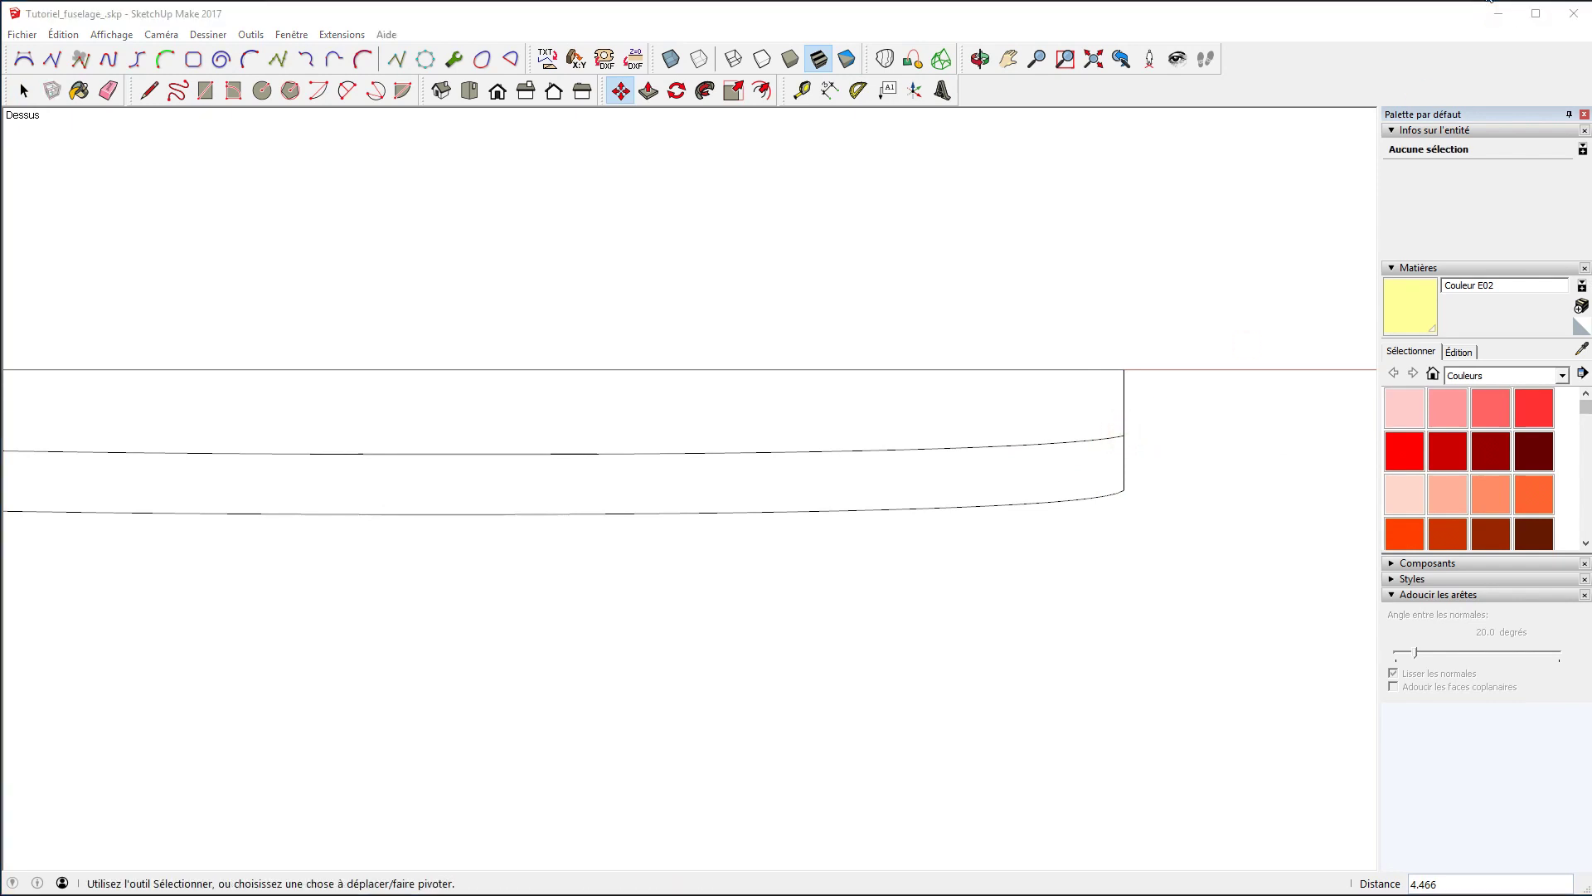
Delete the three original outer plan curves at the nose, middle and tail, keeping the inner offset profile.
scroll(1149, 535, down, 6)
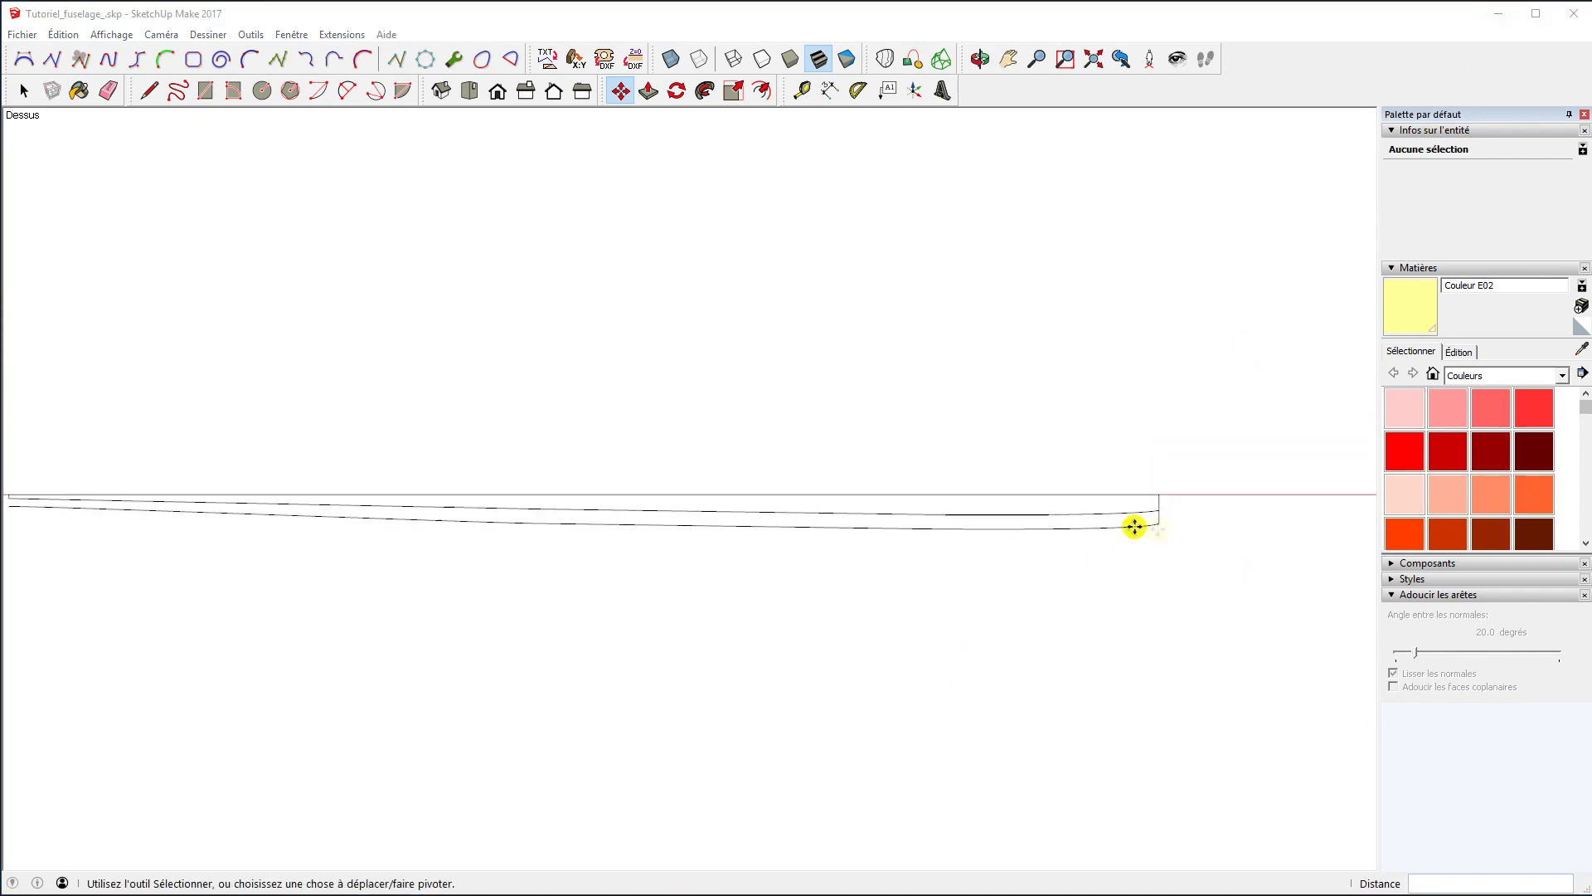
scroll(754, 564, up, 4)
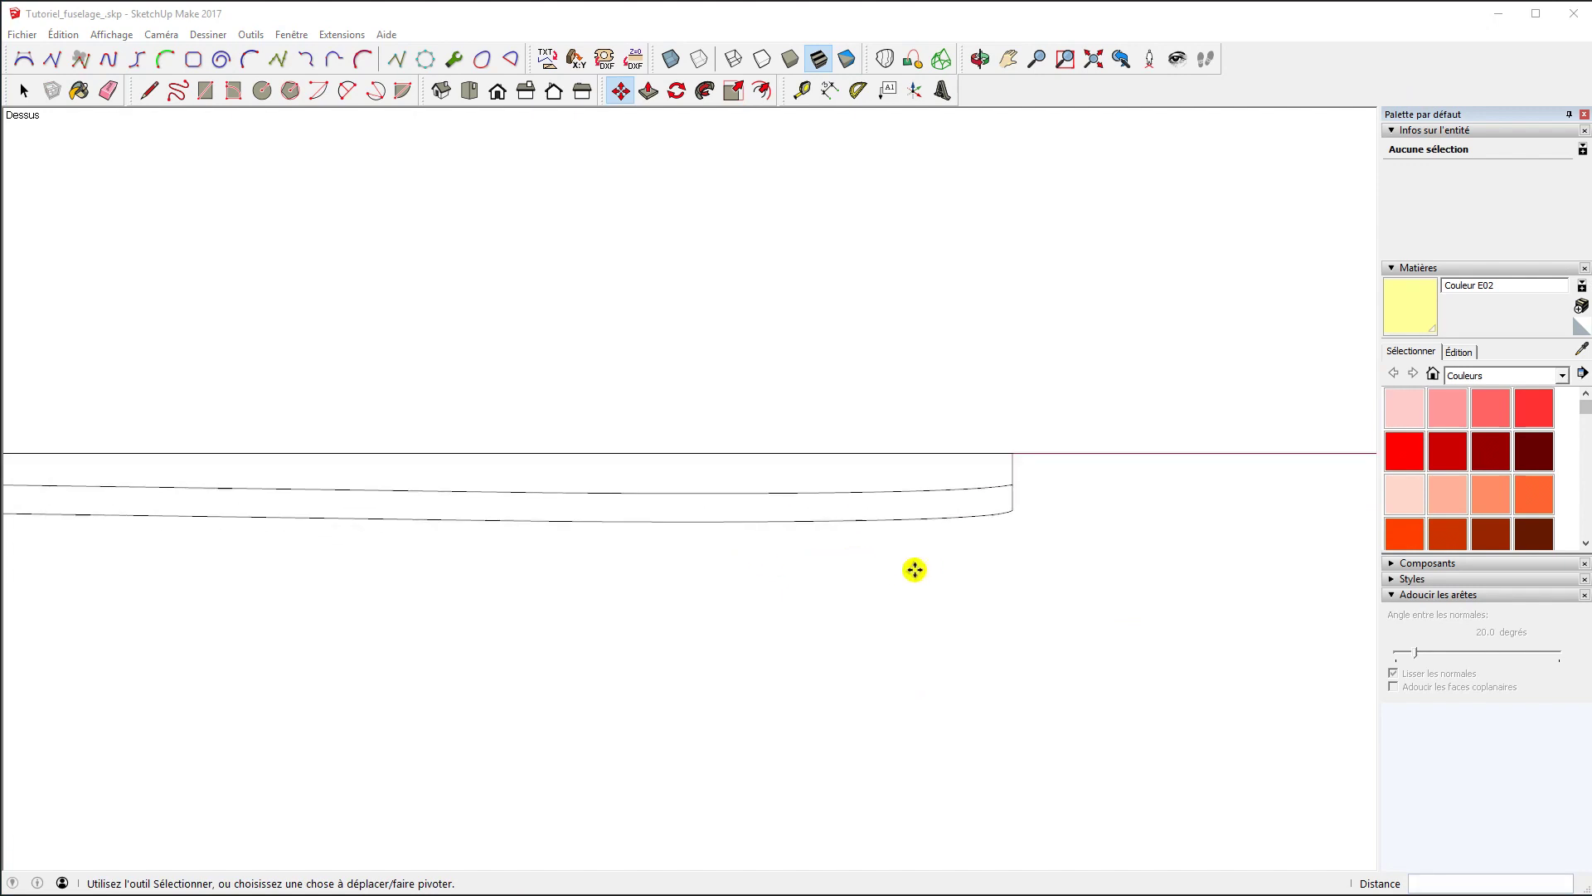
scroll(900, 580, up, 3)
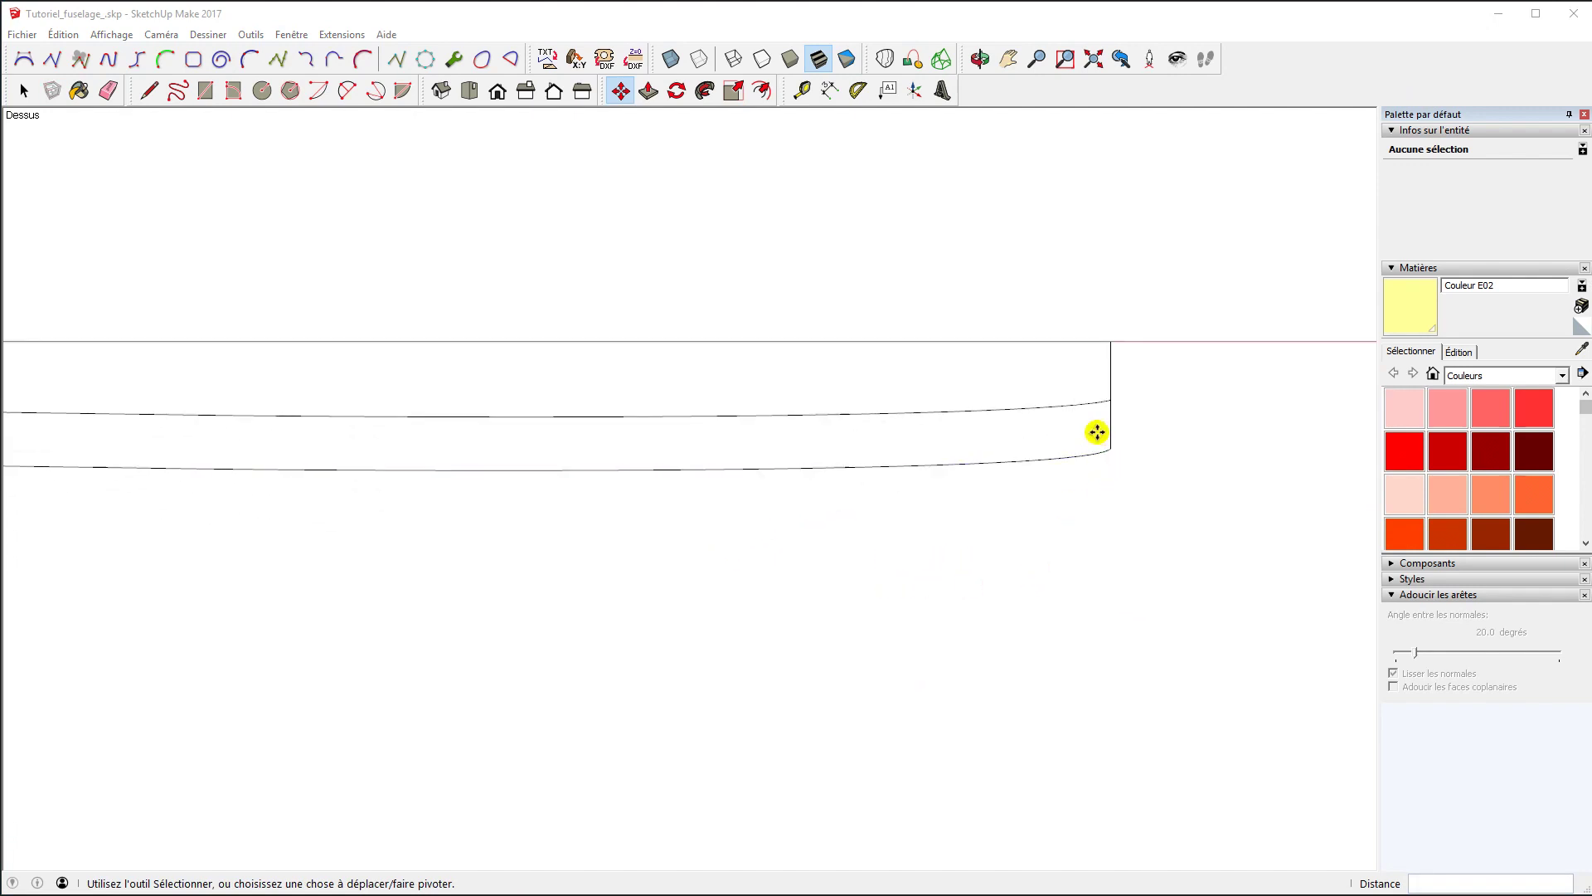
key(space)
click(1083, 454)
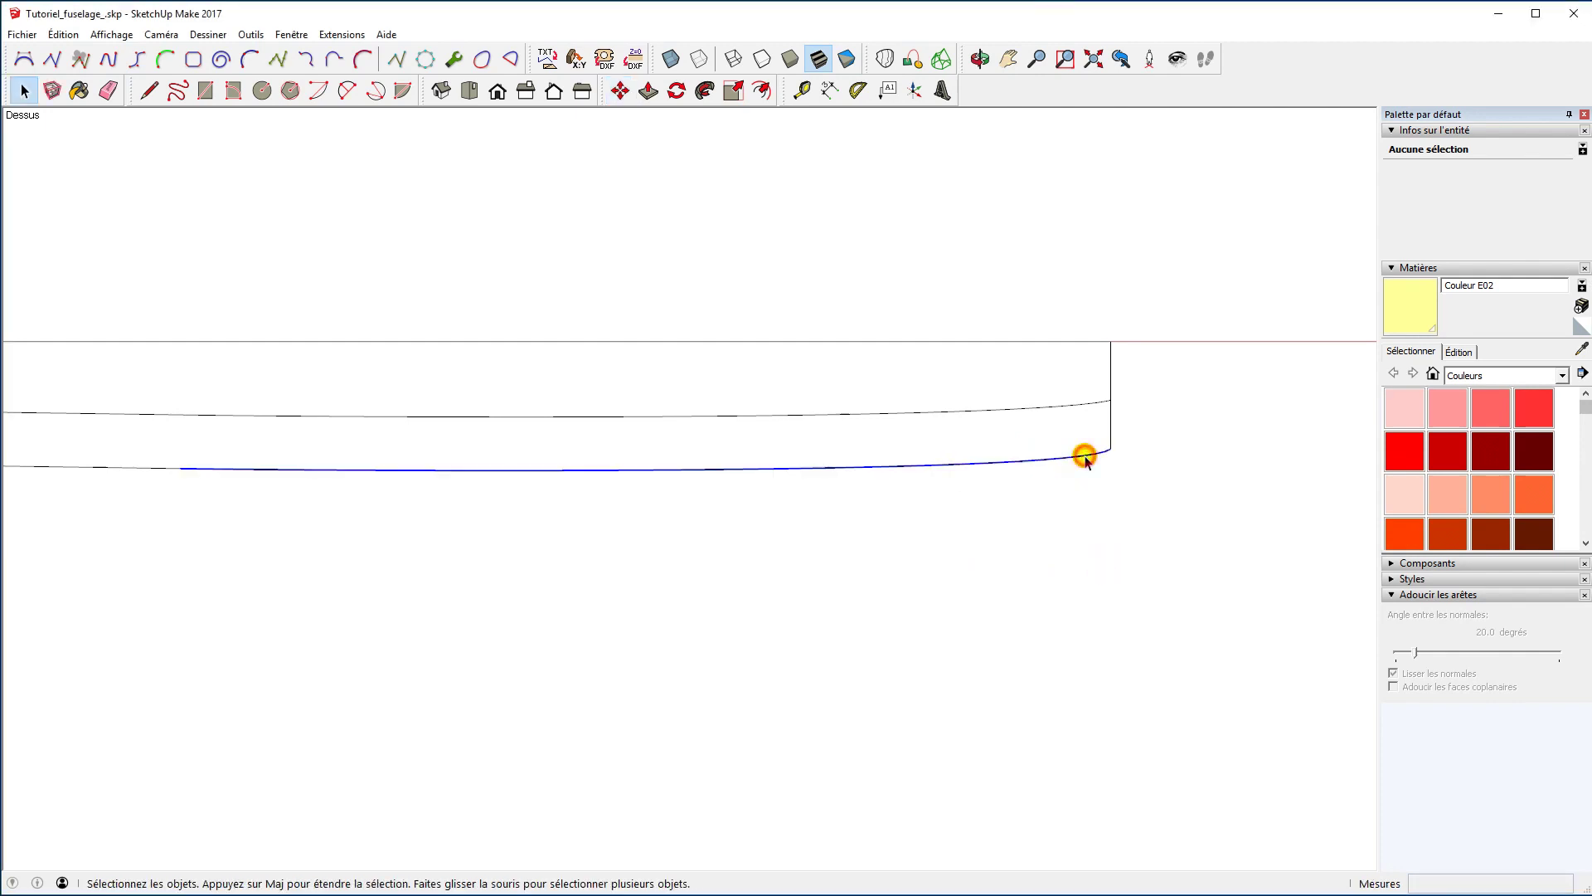
scroll(1229, 514, down, 3)
key(Delete)
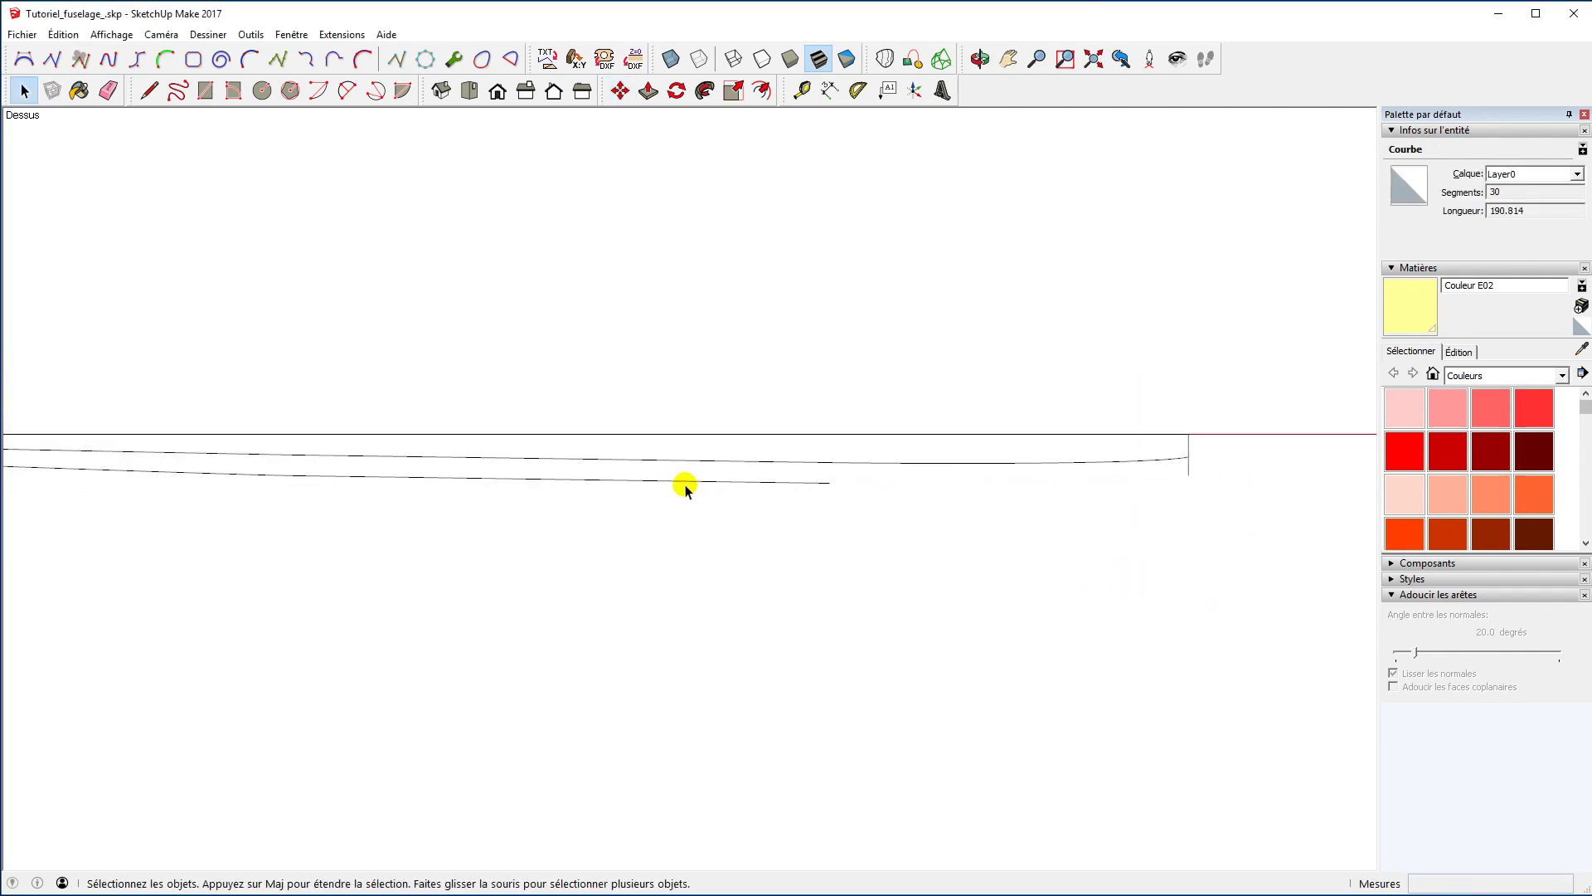
click(685, 483)
key(Delete)
click(206, 470)
key(Delete)
Offset the upper curve of the fuselage side profile inward by 11.
scroll(1372, 603, down, 1)
scroll(1373, 603, down, 2)
scroll(1301, 530, up, 3)
scroll(1257, 539, up, 2)
middle_drag(1220, 535, 890, 522)
click(905, 393)
click(760, 91)
click(983, 392)
text(11)
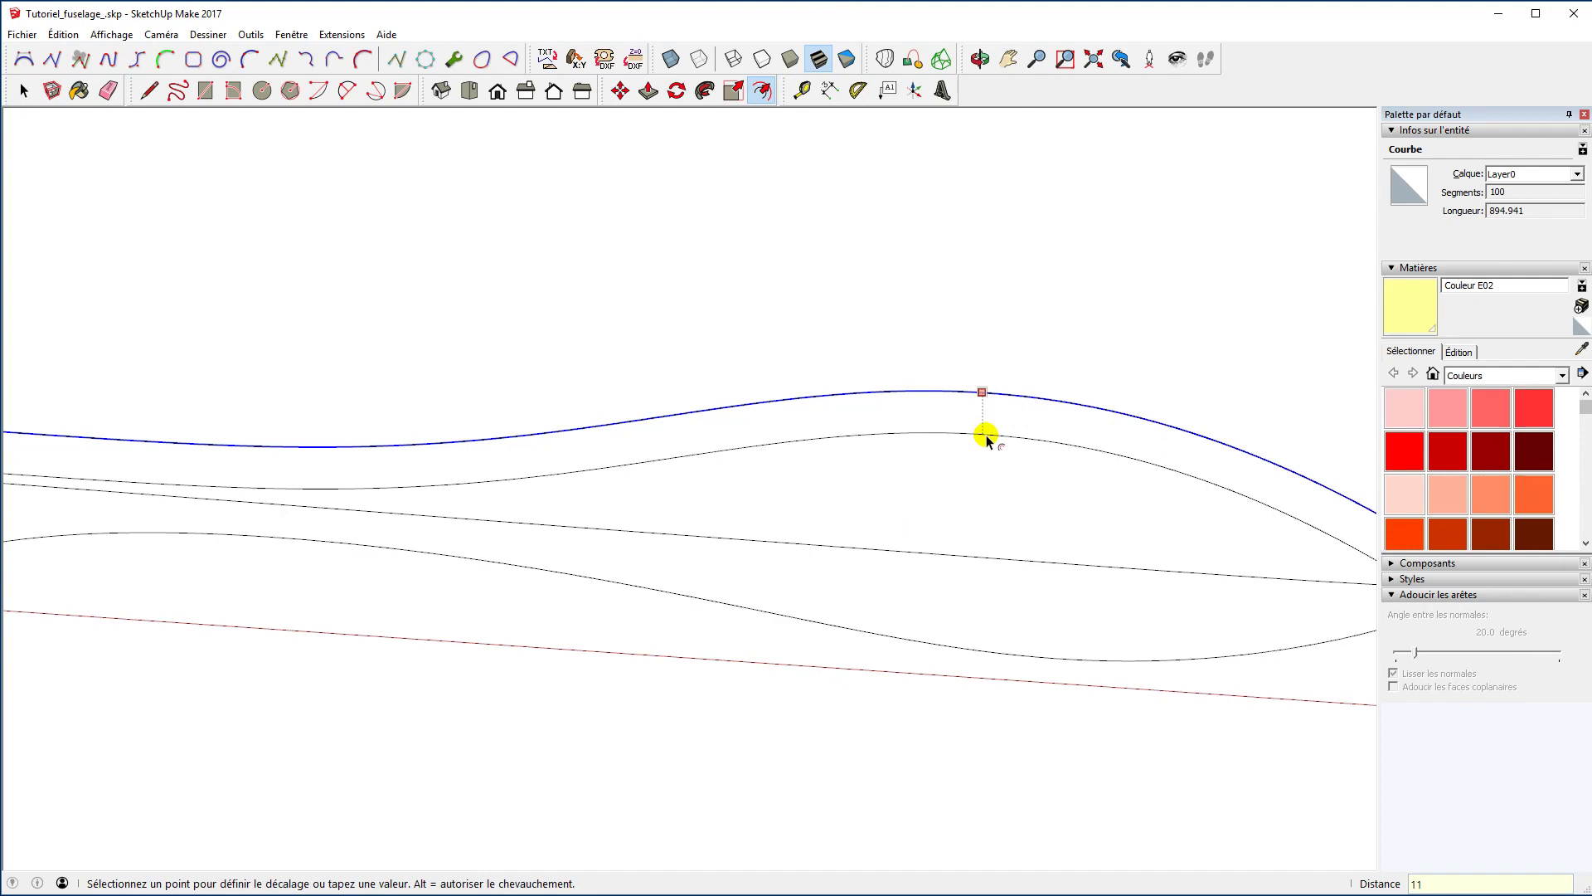
key(Return)
Delete the face filling the fuselage side profile, keeping its outline and offset curve.
scroll(260, 419, down, 3)
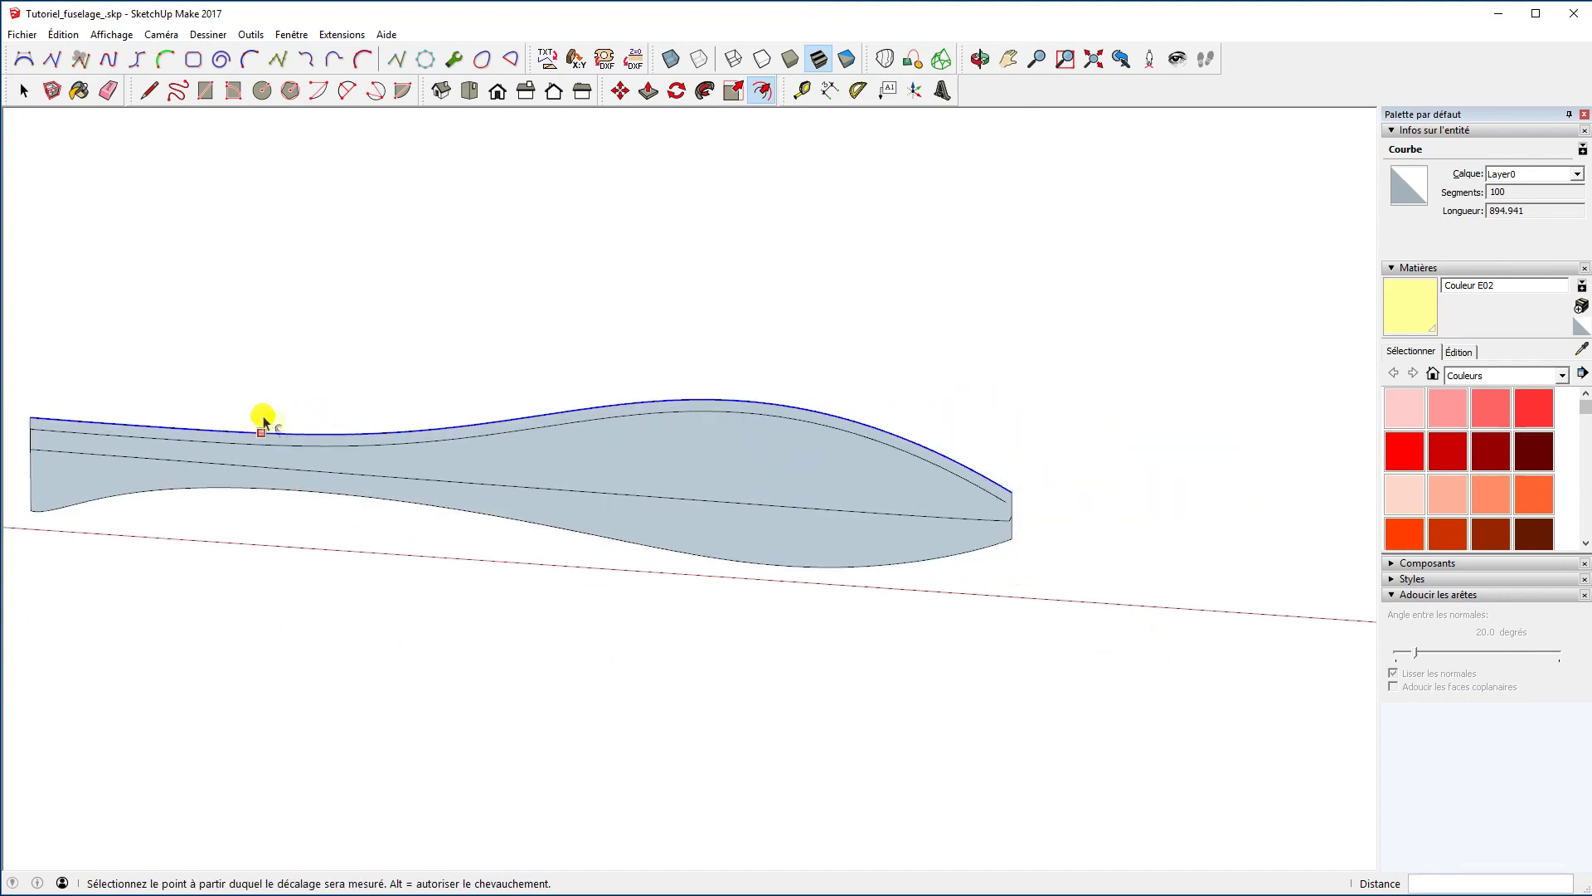
scroll(941, 527, up, 4)
scroll(995, 497, up, 1)
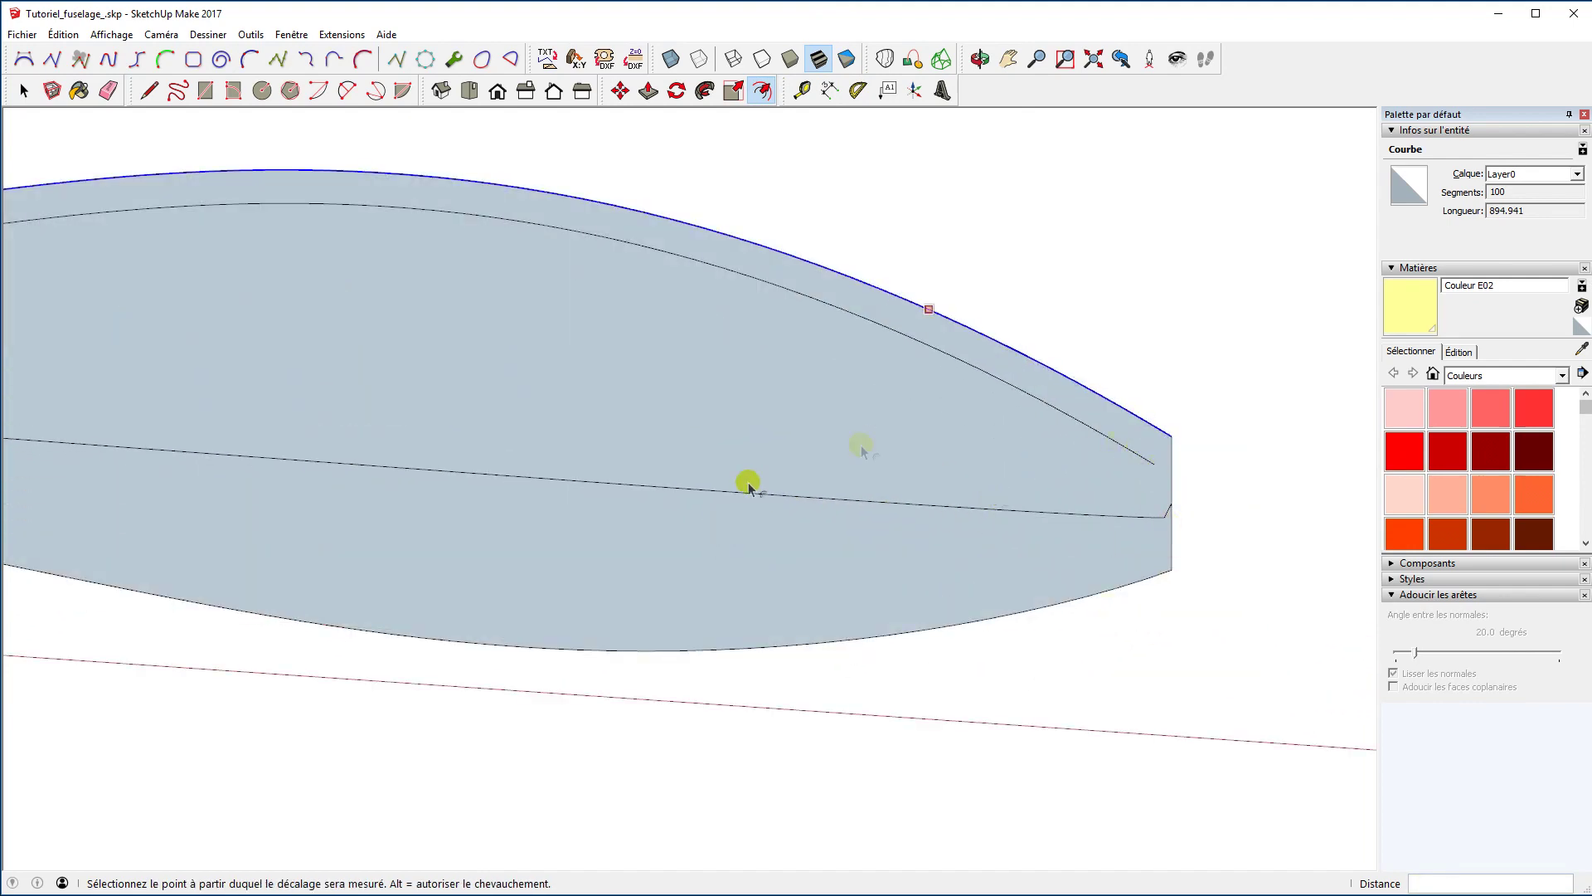
scroll(1207, 506, up, 3)
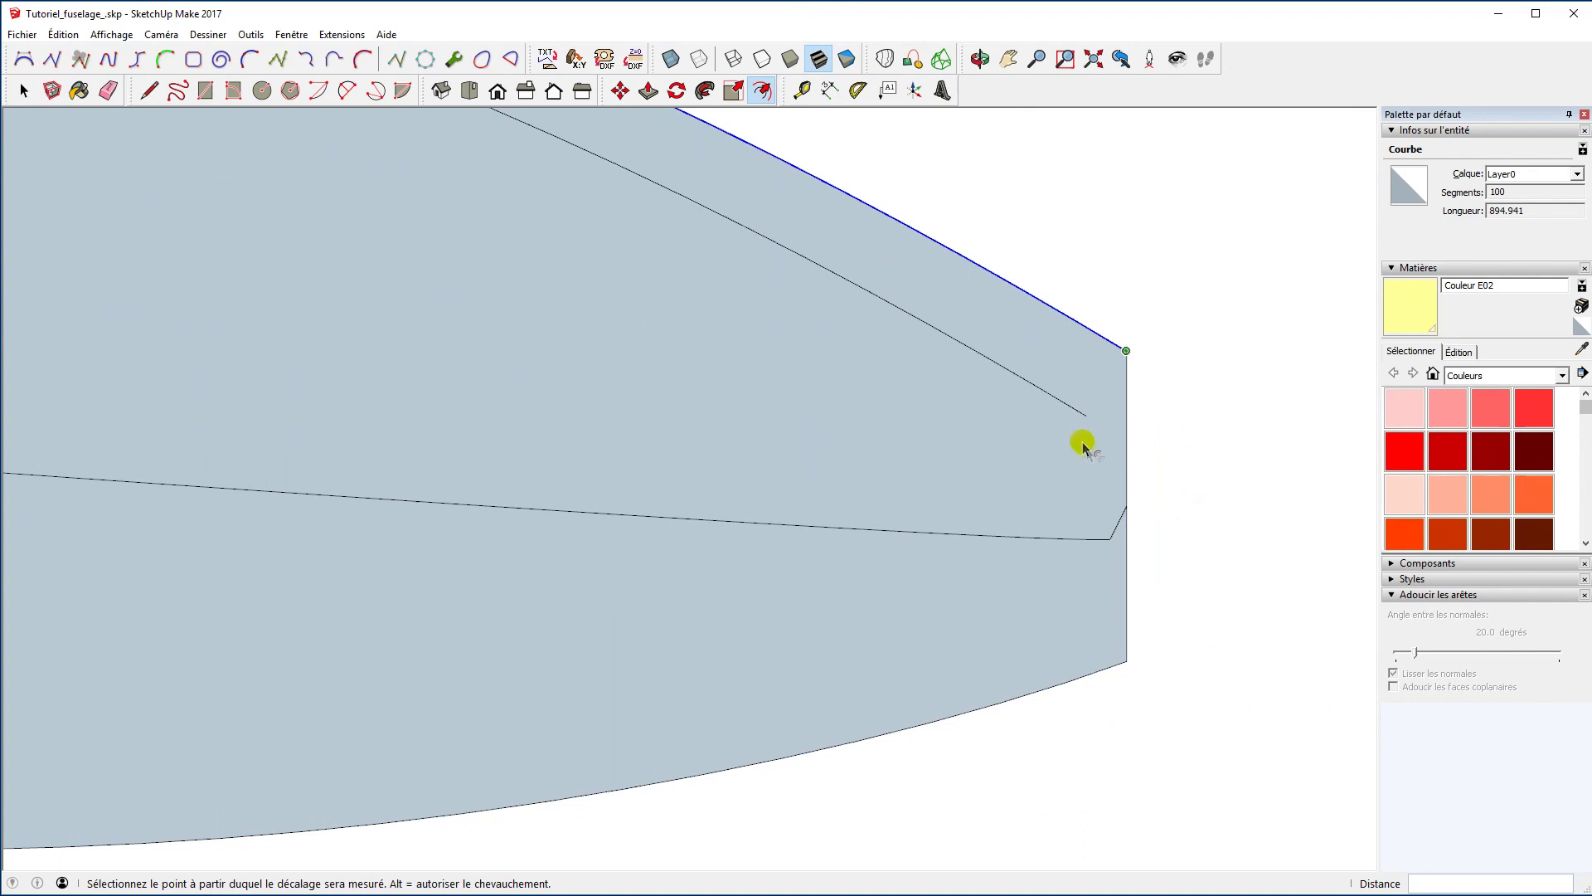
click(1225, 479)
key(Escape)
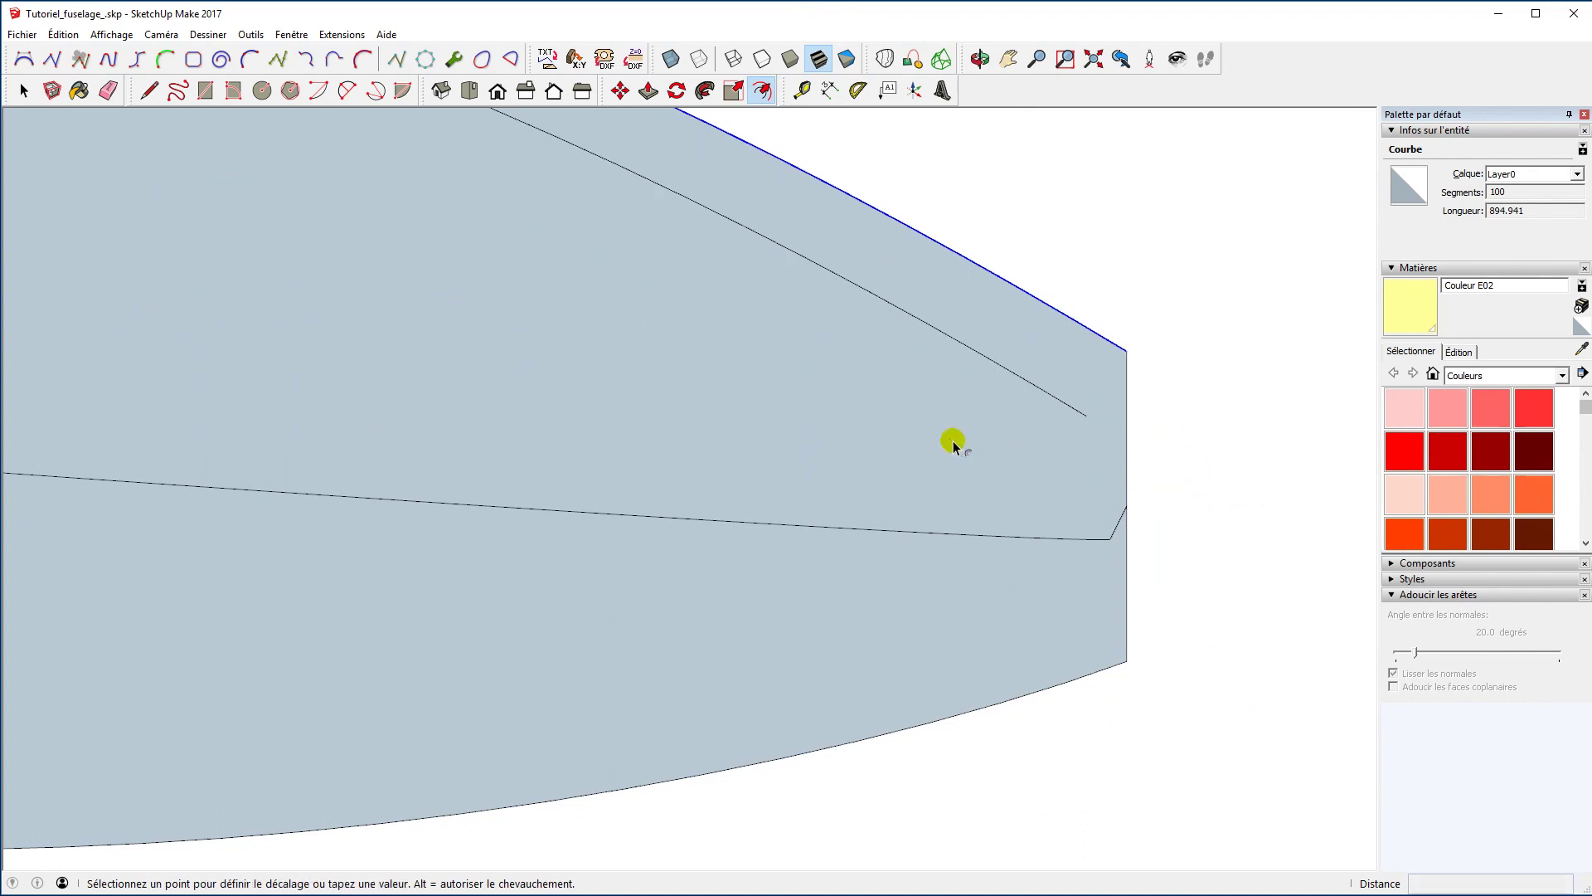
key(space)
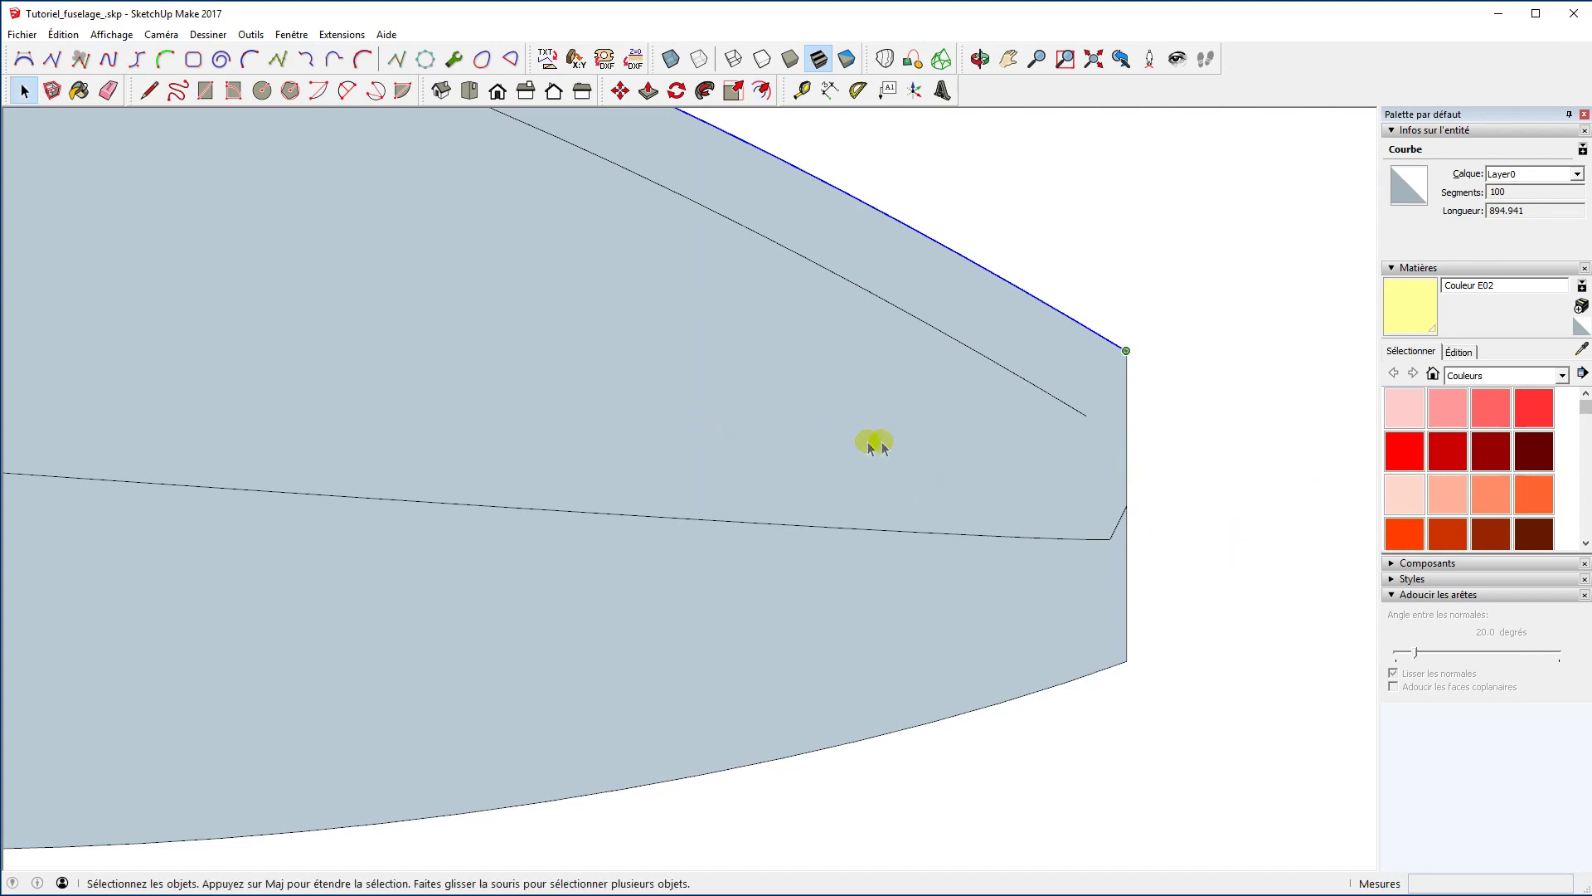
click(909, 443)
key(ctrl+t)
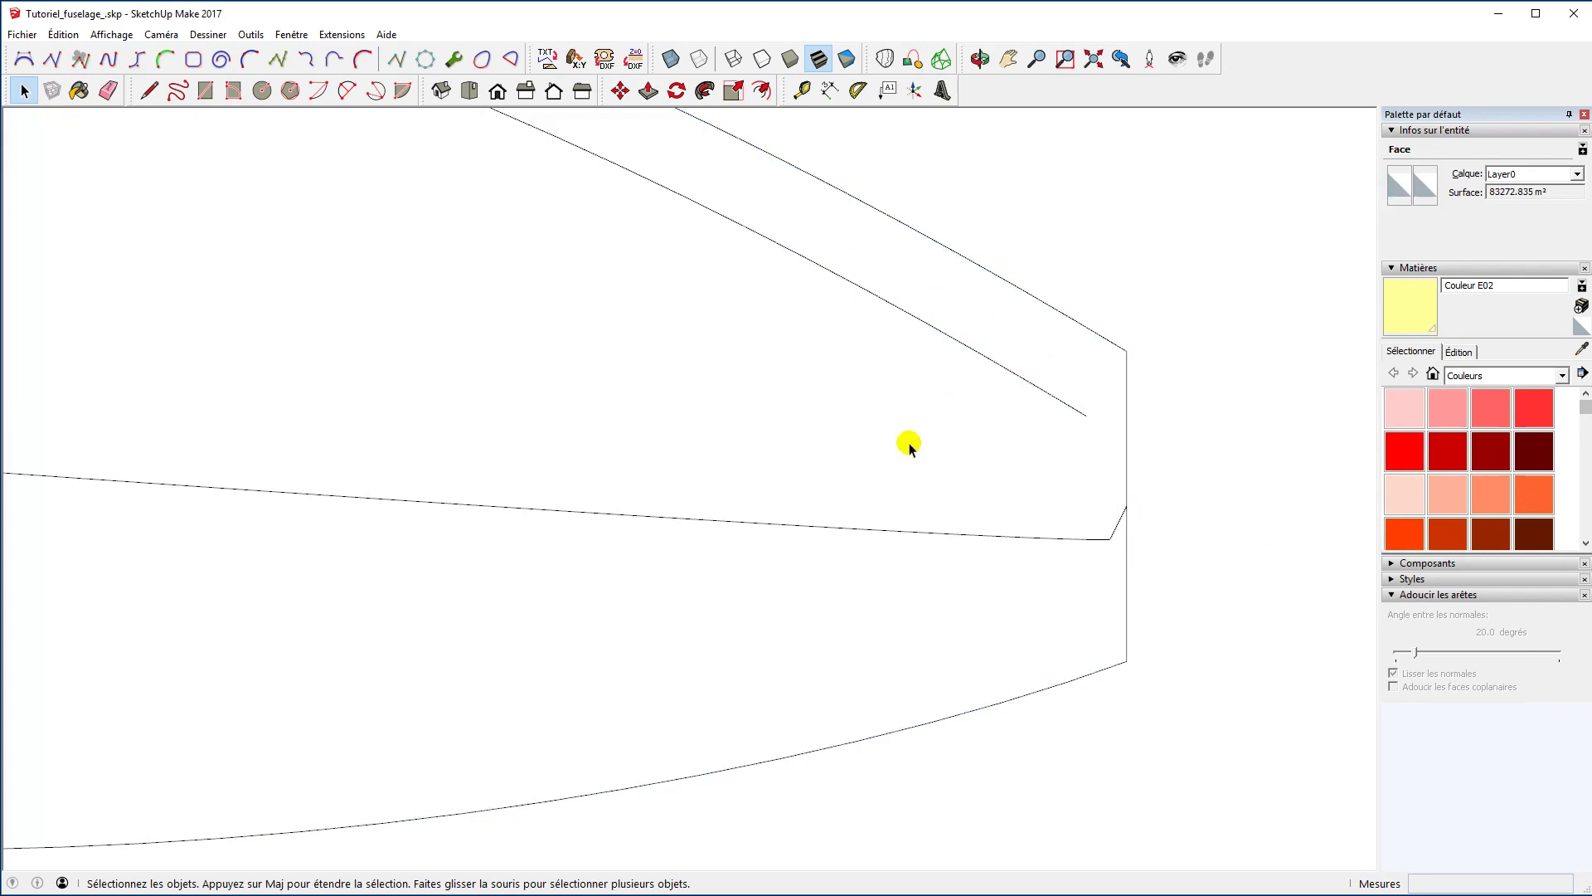
Stretch the nose end of the upper offset curve along the red axis onto the nose edge.
key(m)
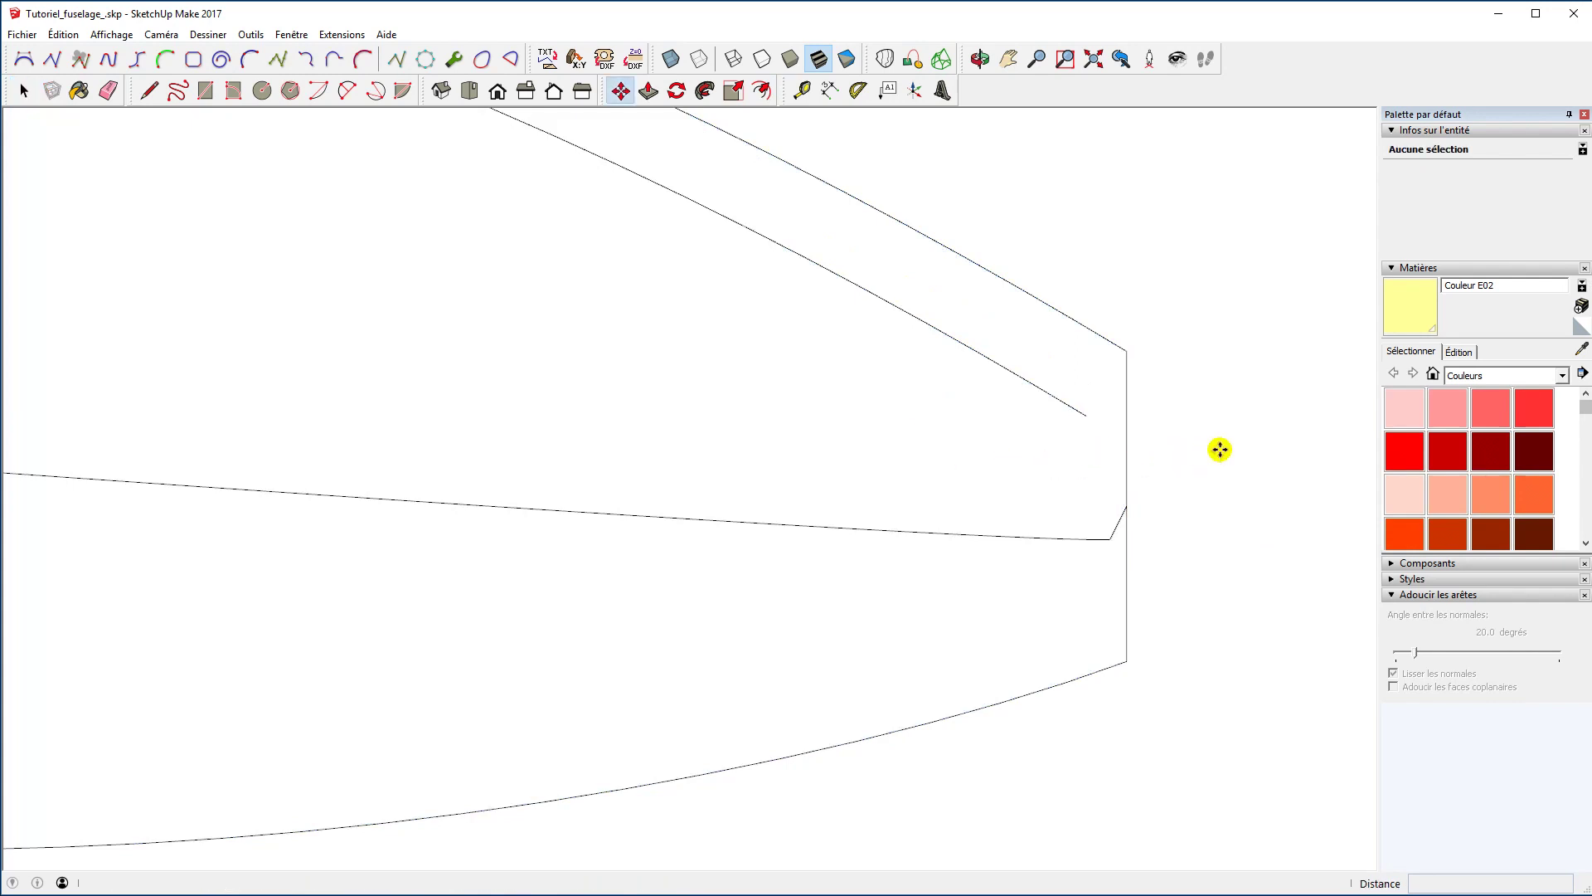
click(1089, 416)
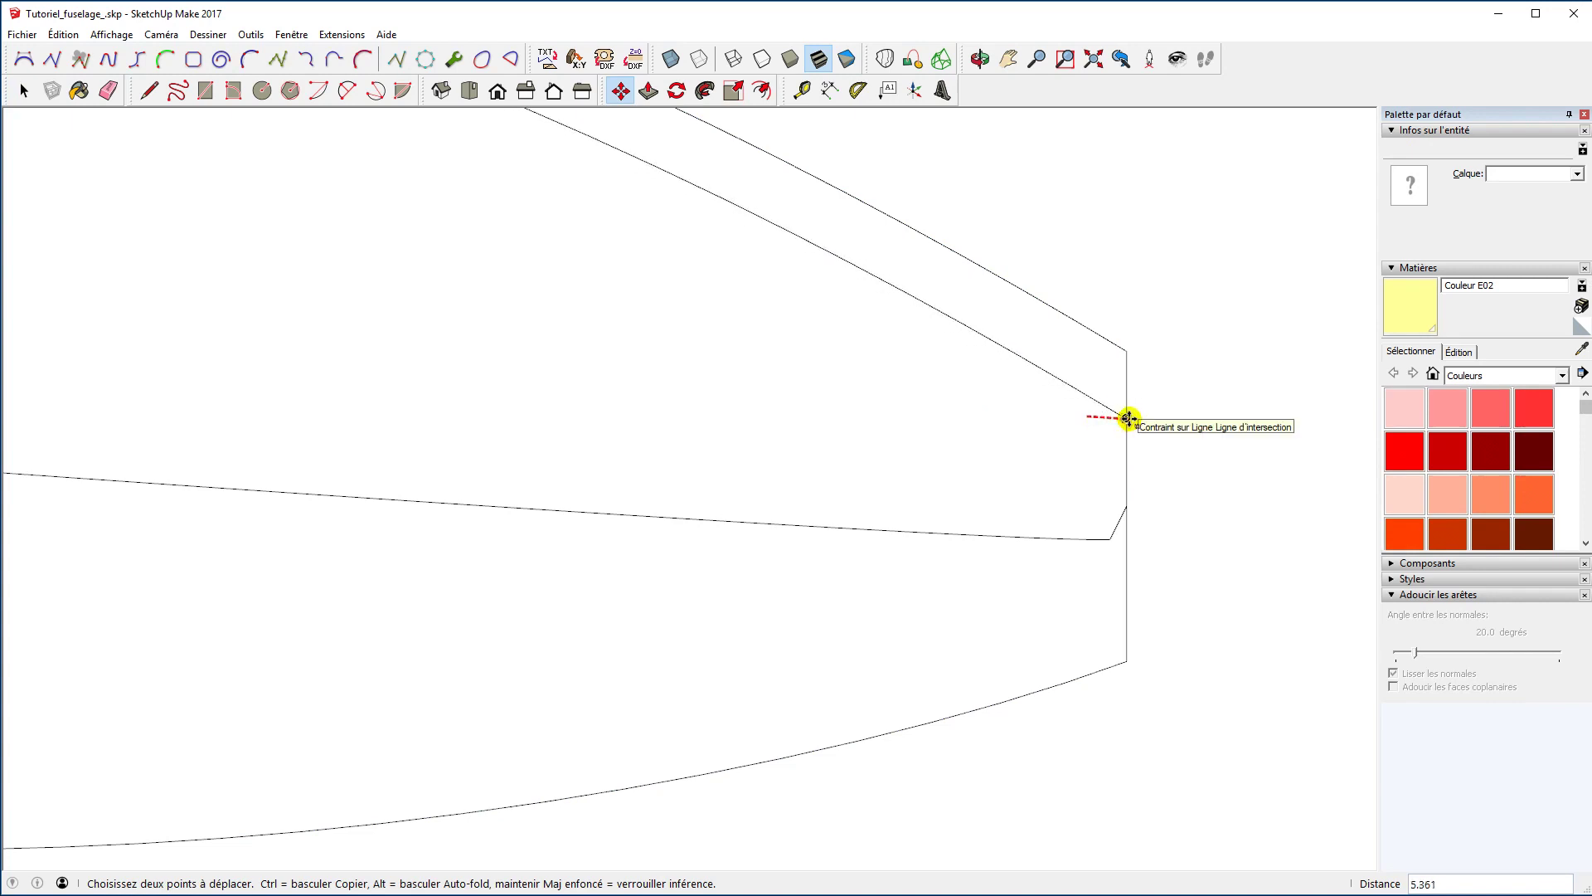
click(1126, 417)
Delete the tiny piece of the upper offset curve that protrudes beyond the tail edge.
scroll(1305, 362, down, 4)
scroll(1318, 365, down, 3)
scroll(332, 307, up, 5)
scroll(322, 311, up, 1)
key(space)
scroll(321, 320, up, 3)
scroll(359, 320, up, 3)
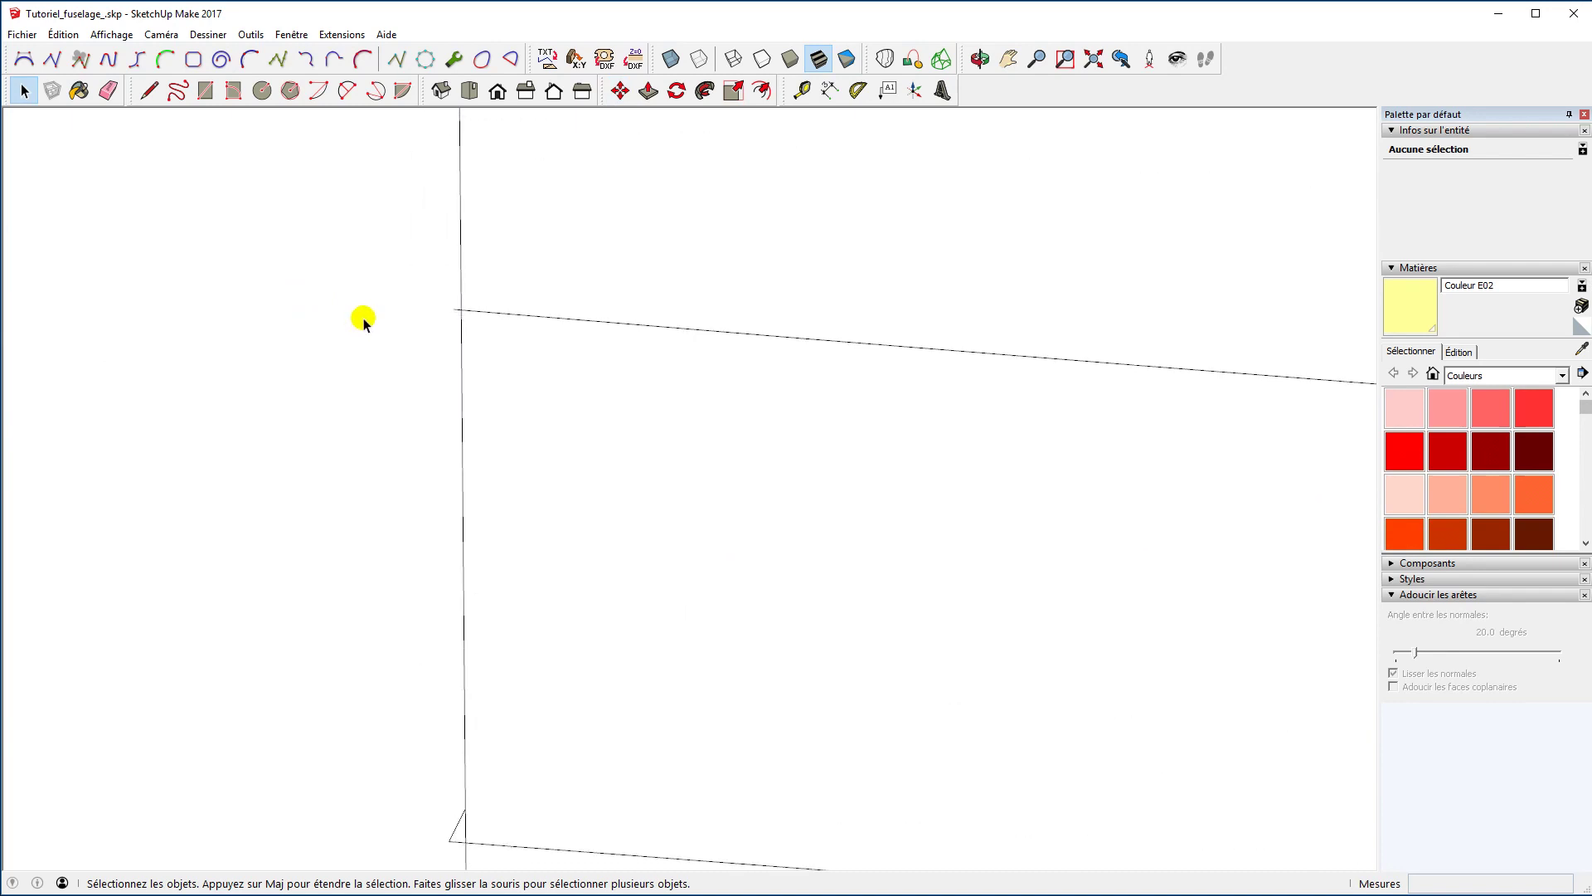
click(456, 312)
click(287, 351)
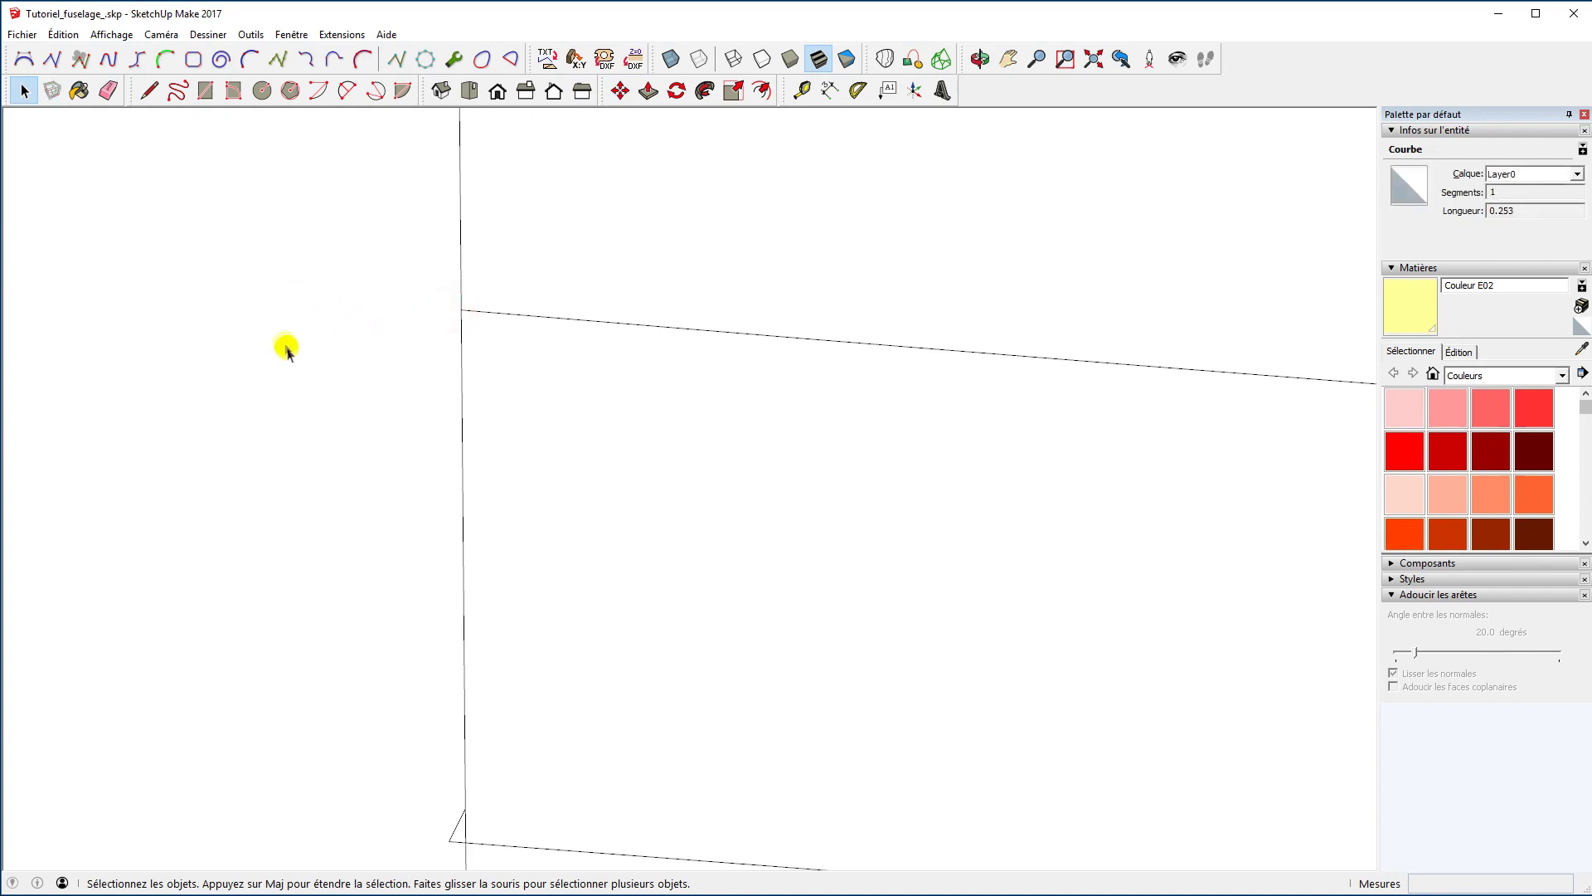
Delete the original upper side curve and the tail and nose edge pieces lying outside its offset.
scroll(285, 345, down, 5)
scroll(243, 314, down, 2)
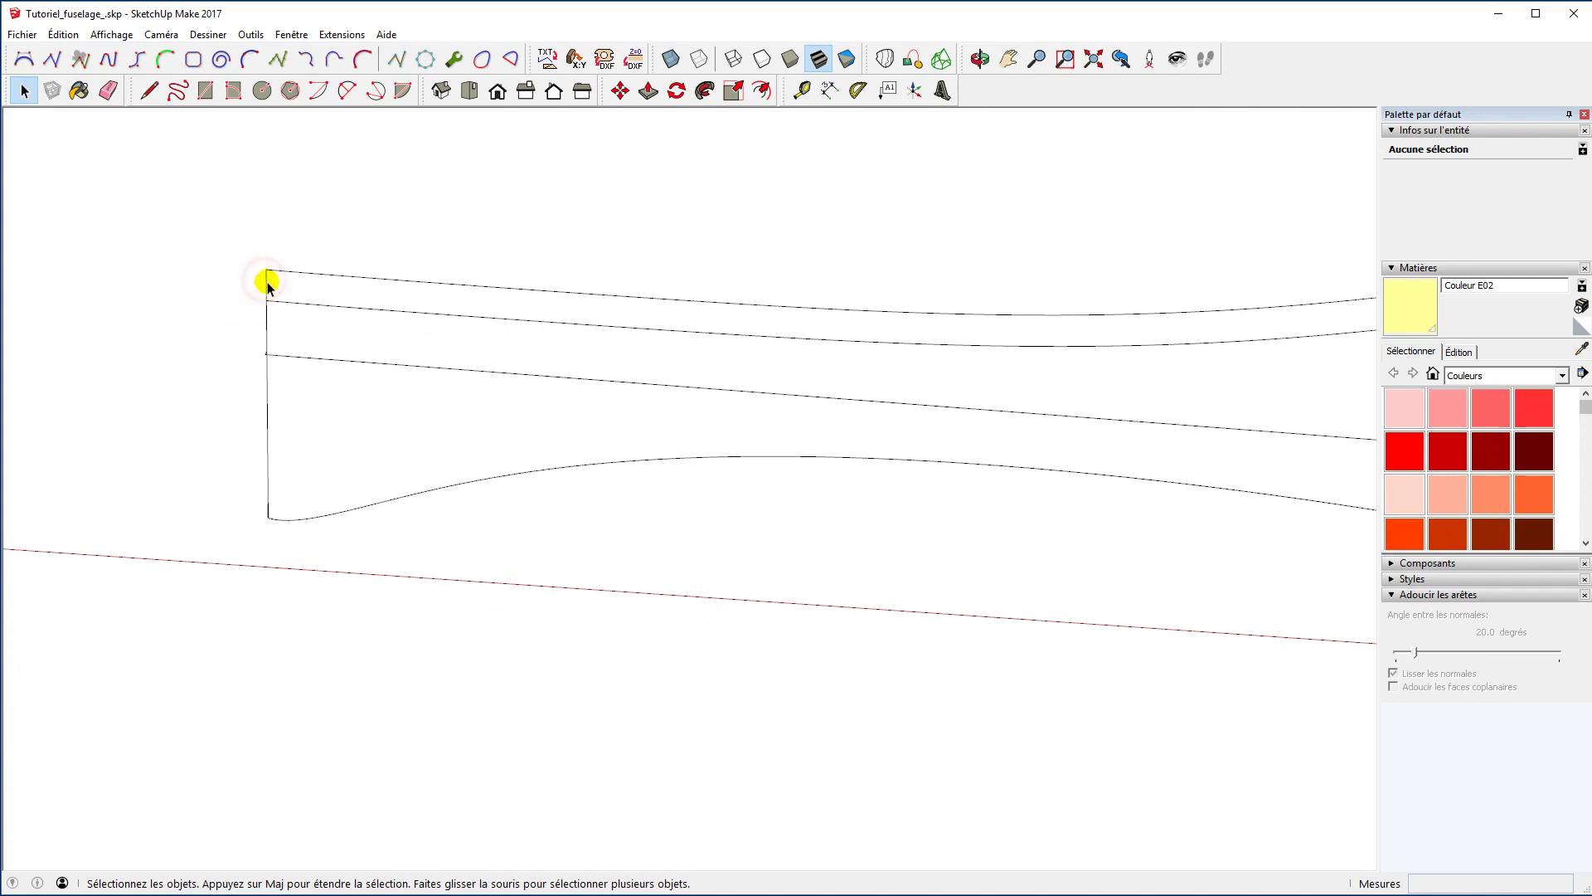
click(267, 284)
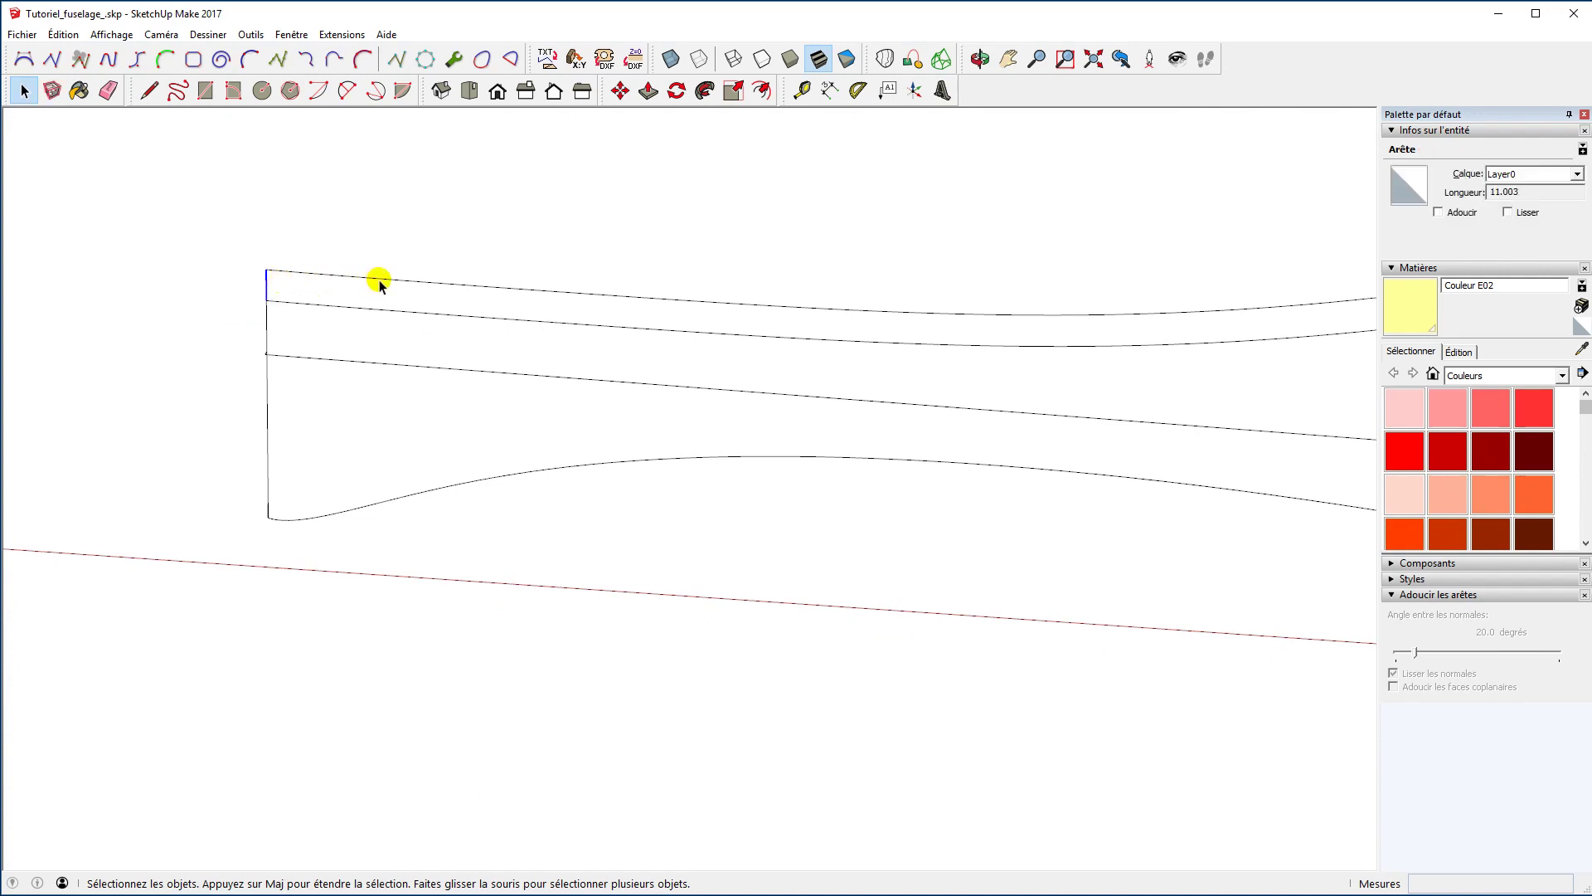
key(Delete)
click(426, 283)
key(Delete)
scroll(177, 210, down, 3)
scroll(217, 221, down, 2)
scroll(1322, 307, up, 4)
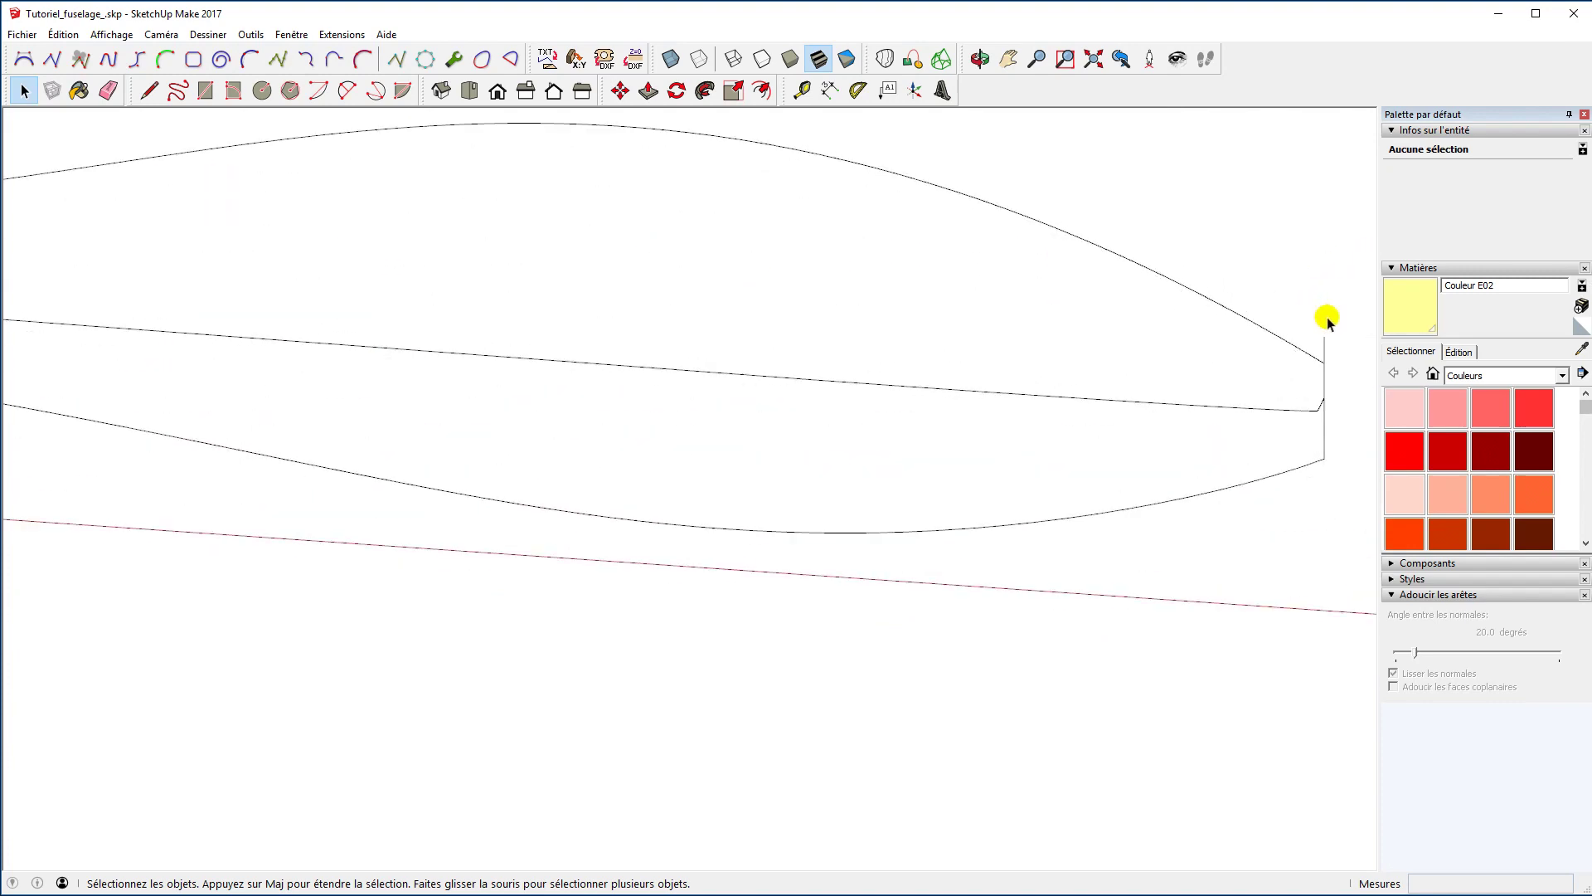
middle_drag(1316, 320, 1322, 490)
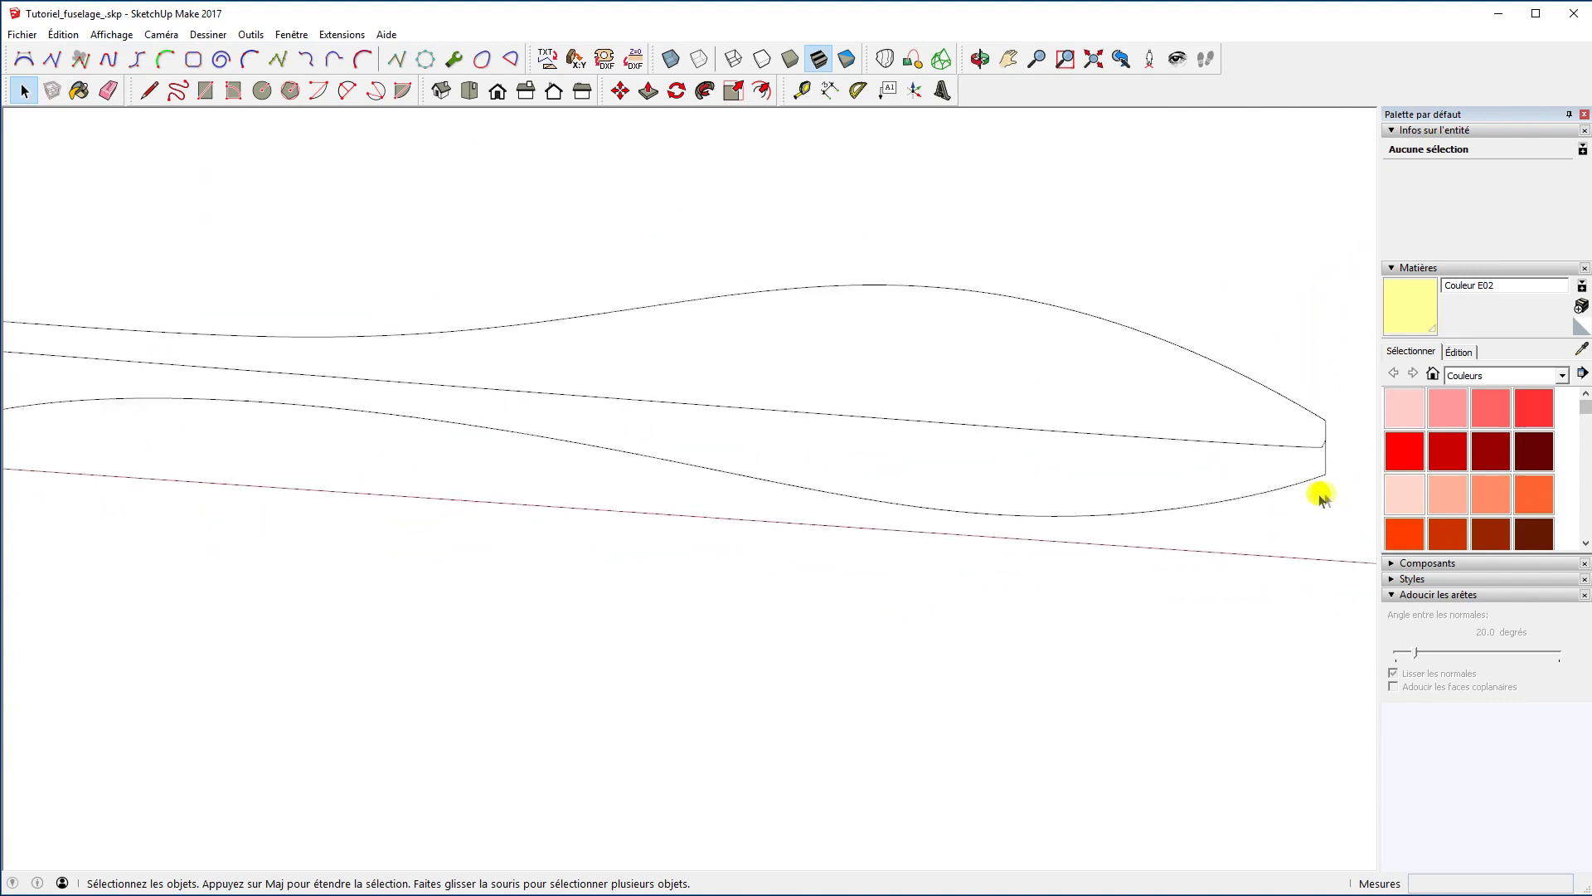
Offset the lower curve of the side profile inward by 11 and delete the original lower curve.
click(771, 485)
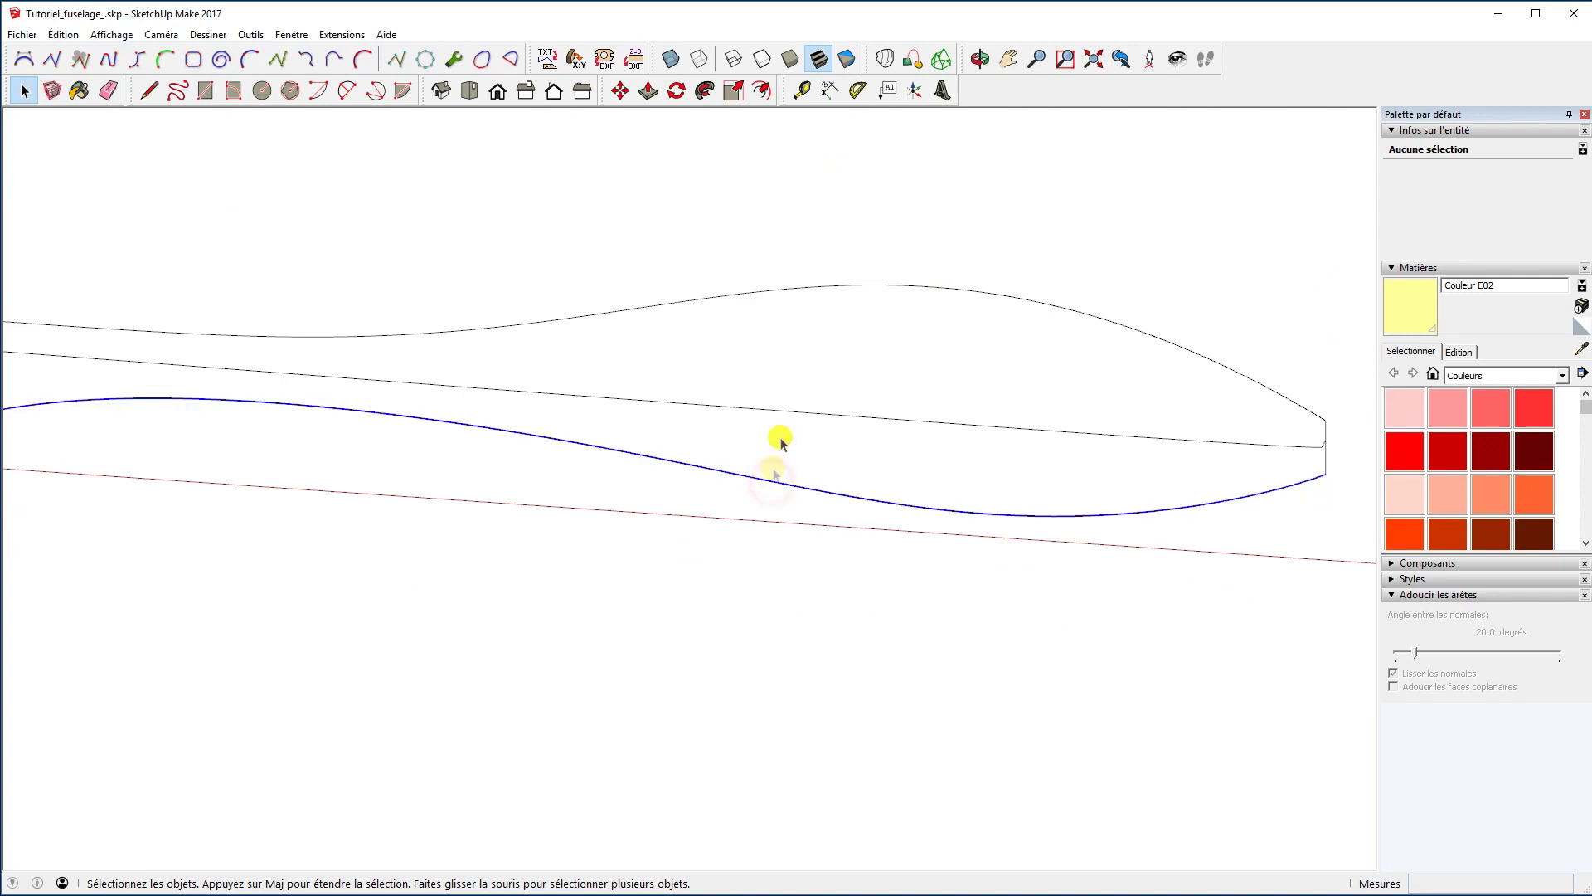
click(762, 90)
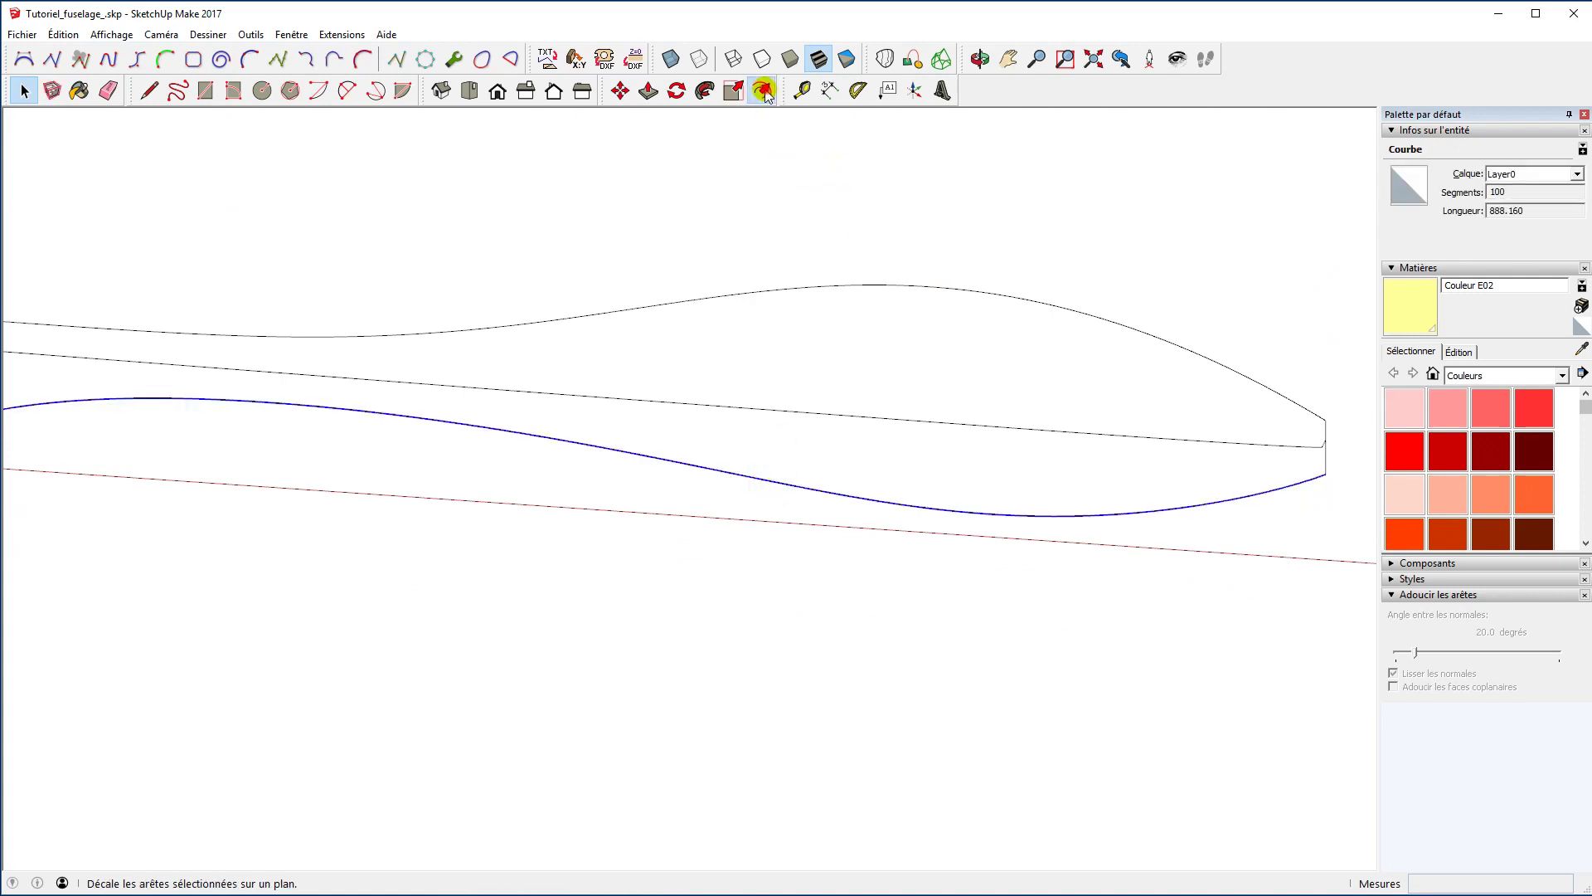
click(853, 496)
text(11)
key(Return)
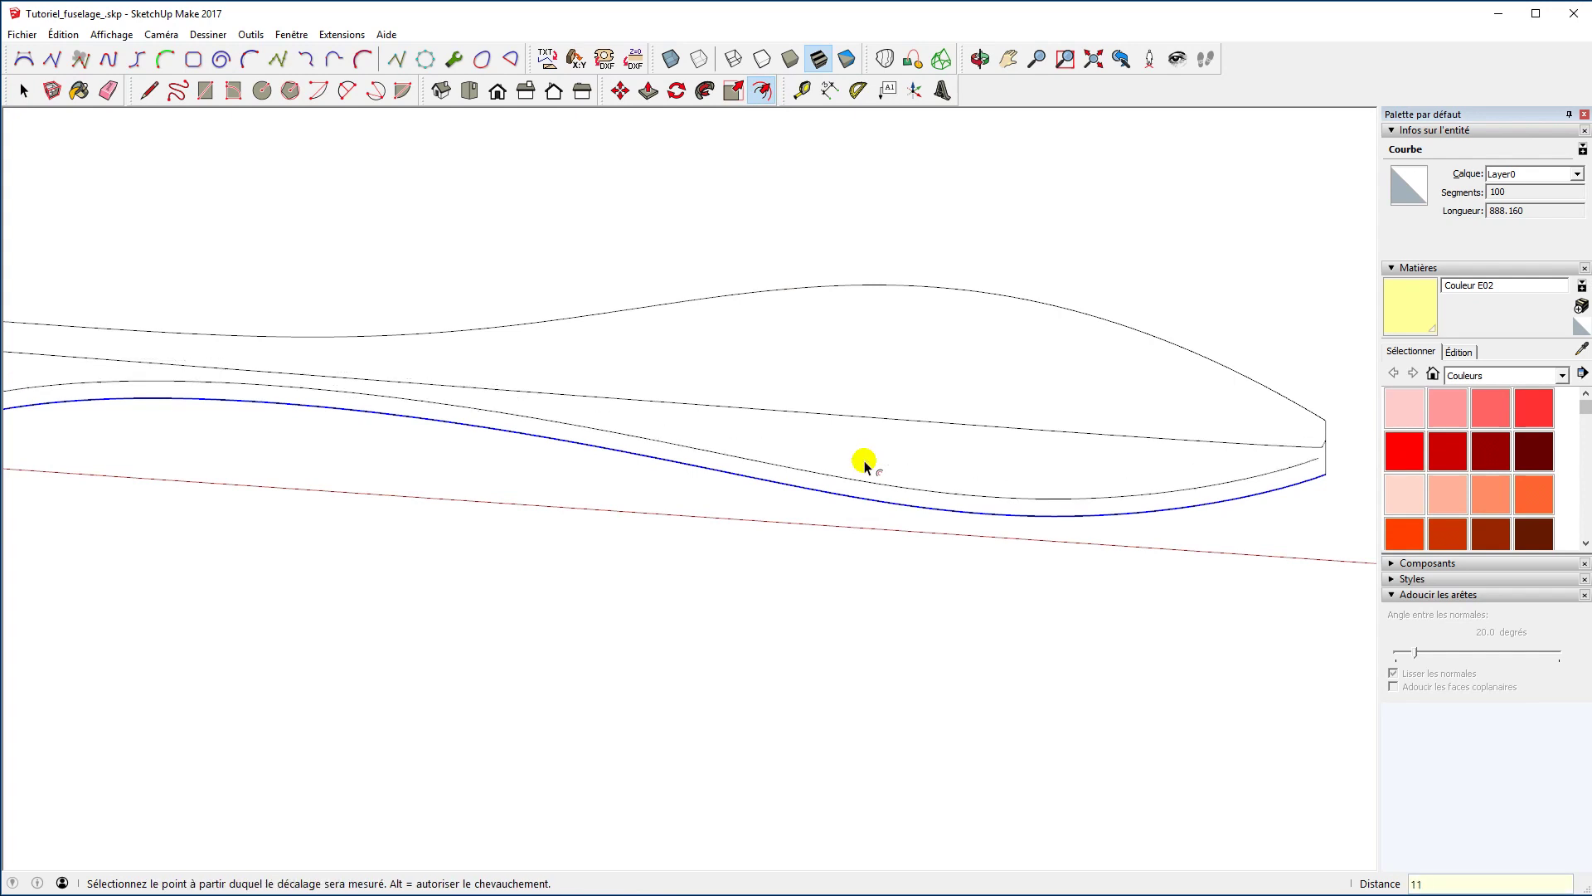
key(Delete)
key(space)
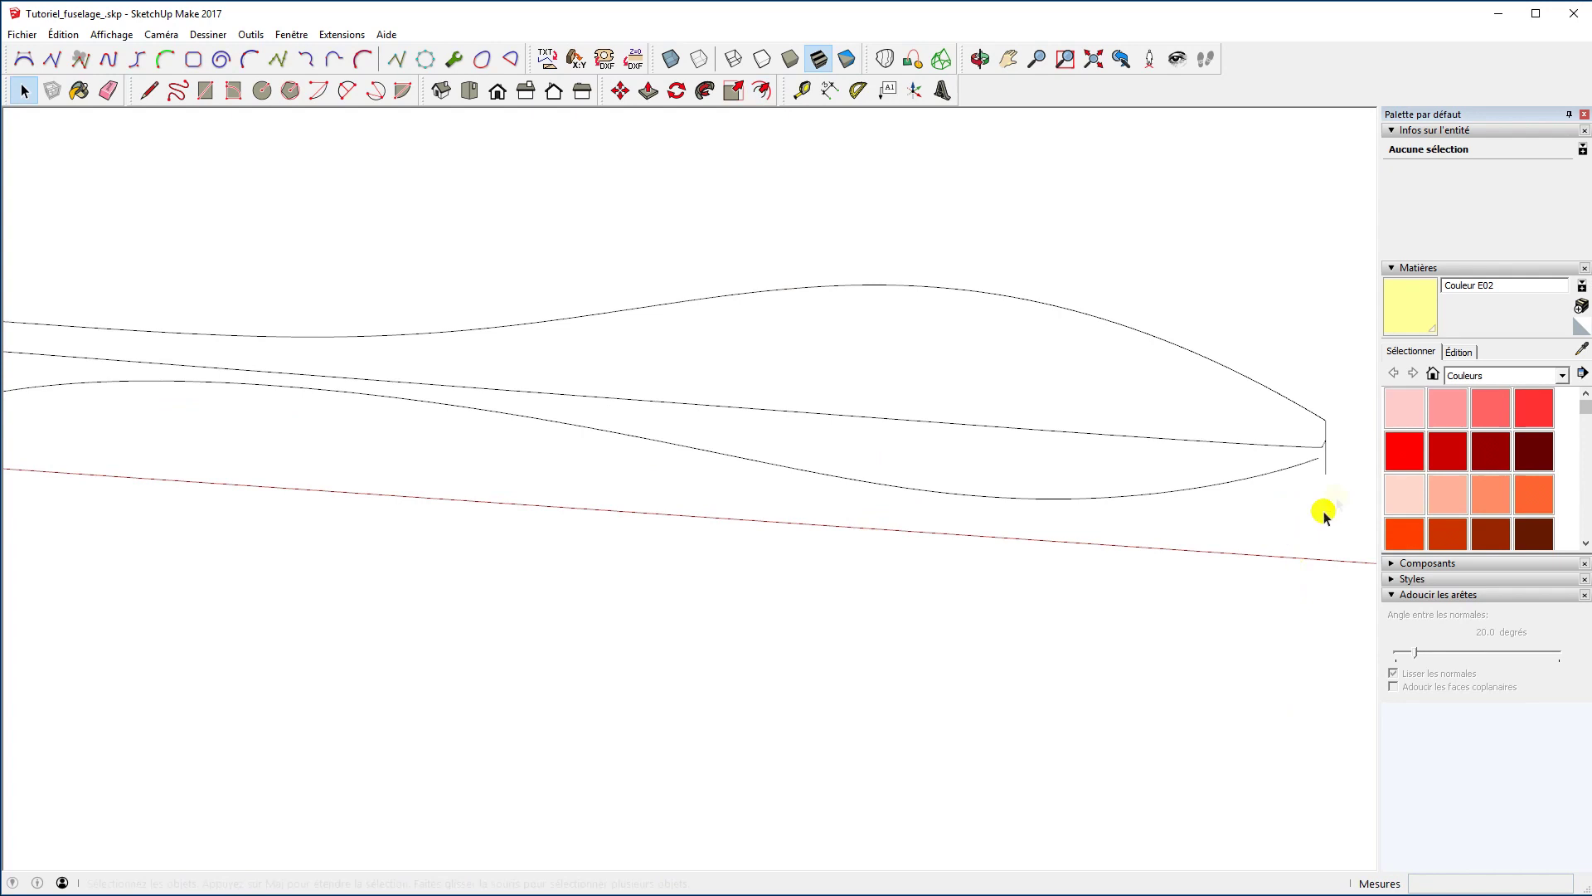
Stretch the nose end of the lower offset curve onto the nose edge and delete the edge piece protruding below it.
scroll(1326, 440, up, 2)
scroll(1327, 481, up, 2)
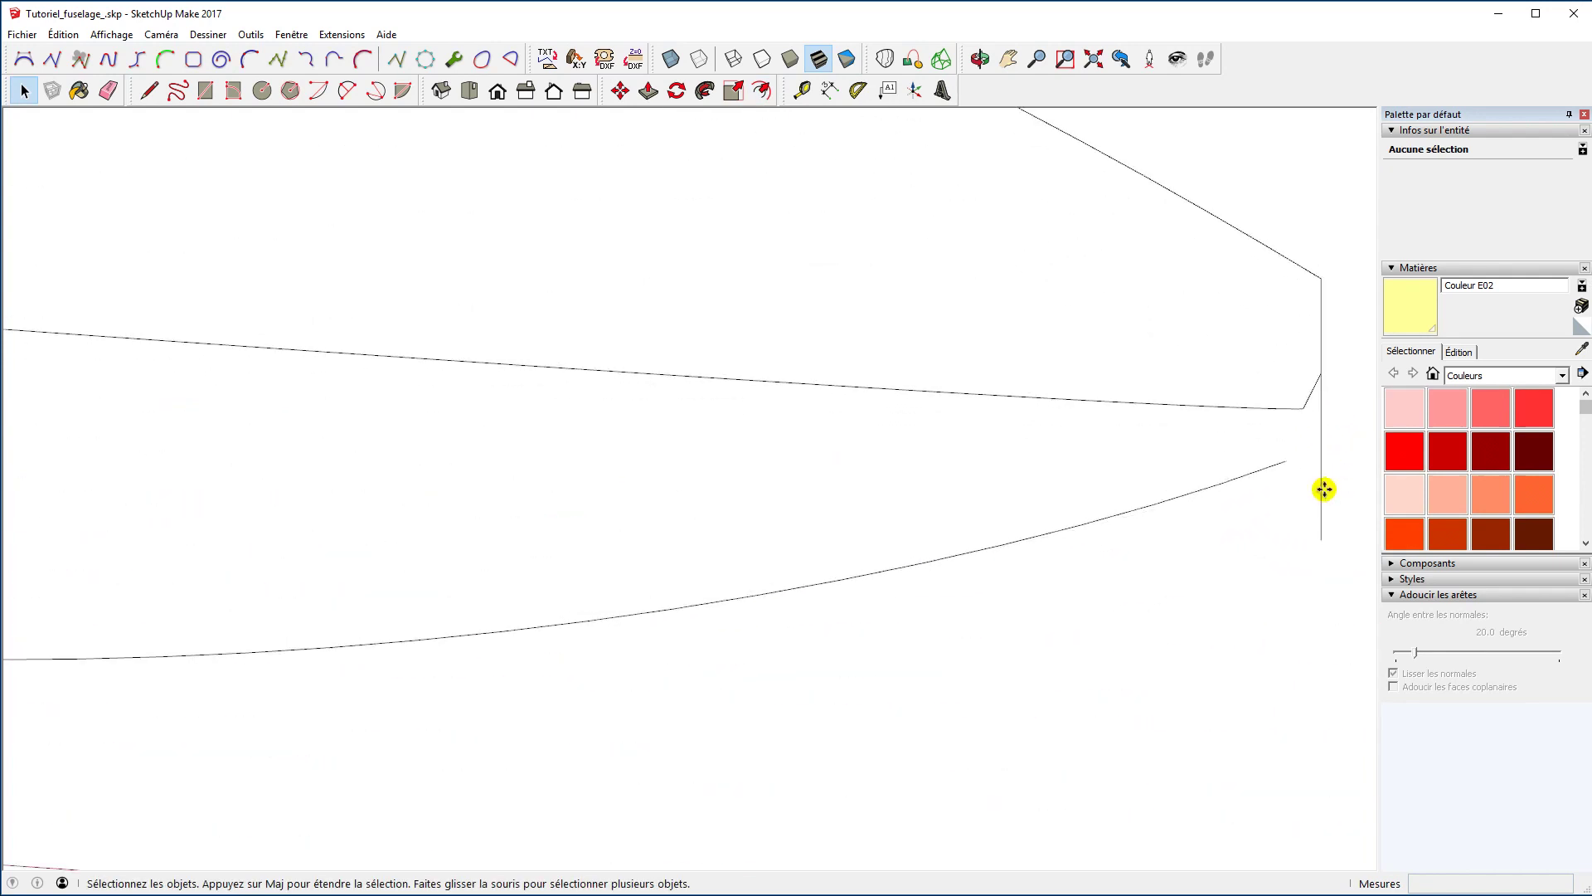
key(m)
click(1287, 460)
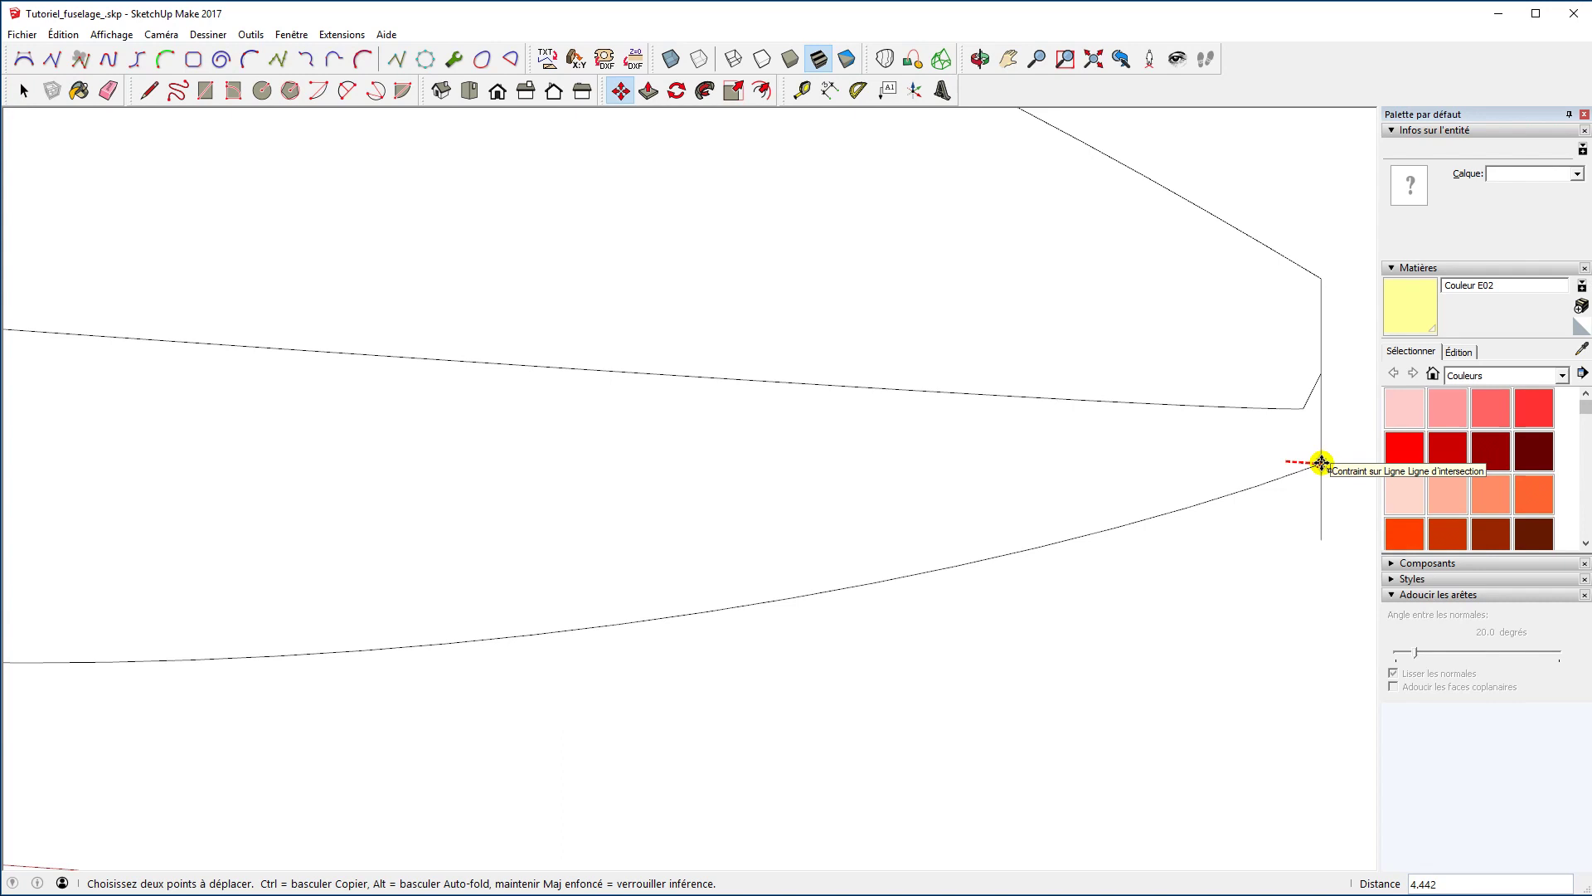
click(1322, 462)
key(space)
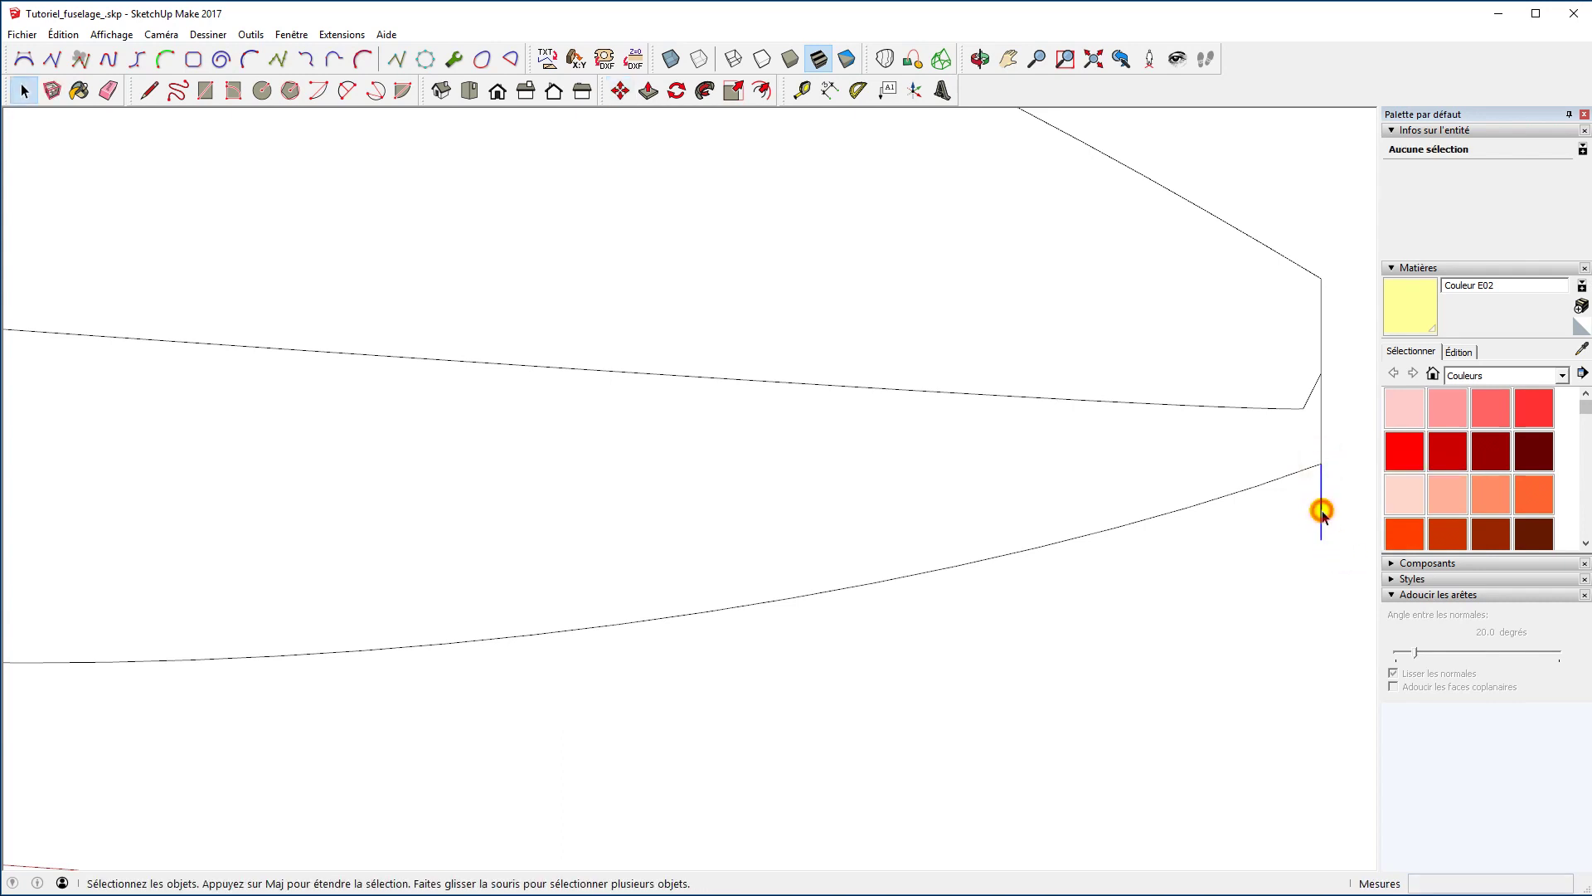
Stretch the tail end of the lower offset curve onto the tail edge and delete the edge piece protruding below it.
scroll(1325, 416, down, 6)
scroll(259, 423, up, 6)
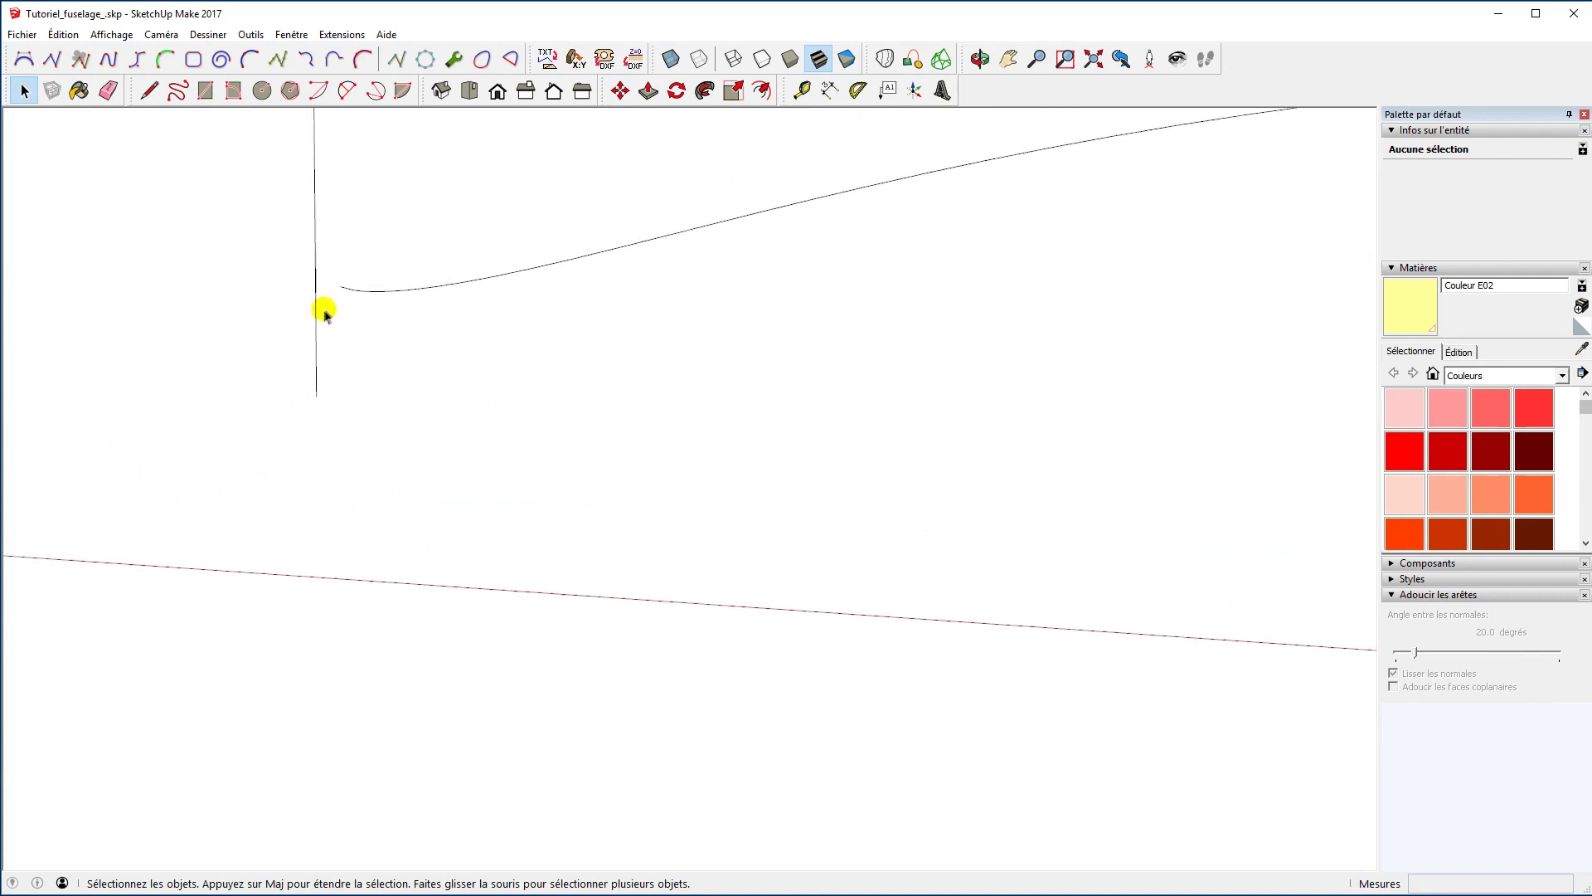
key(m)
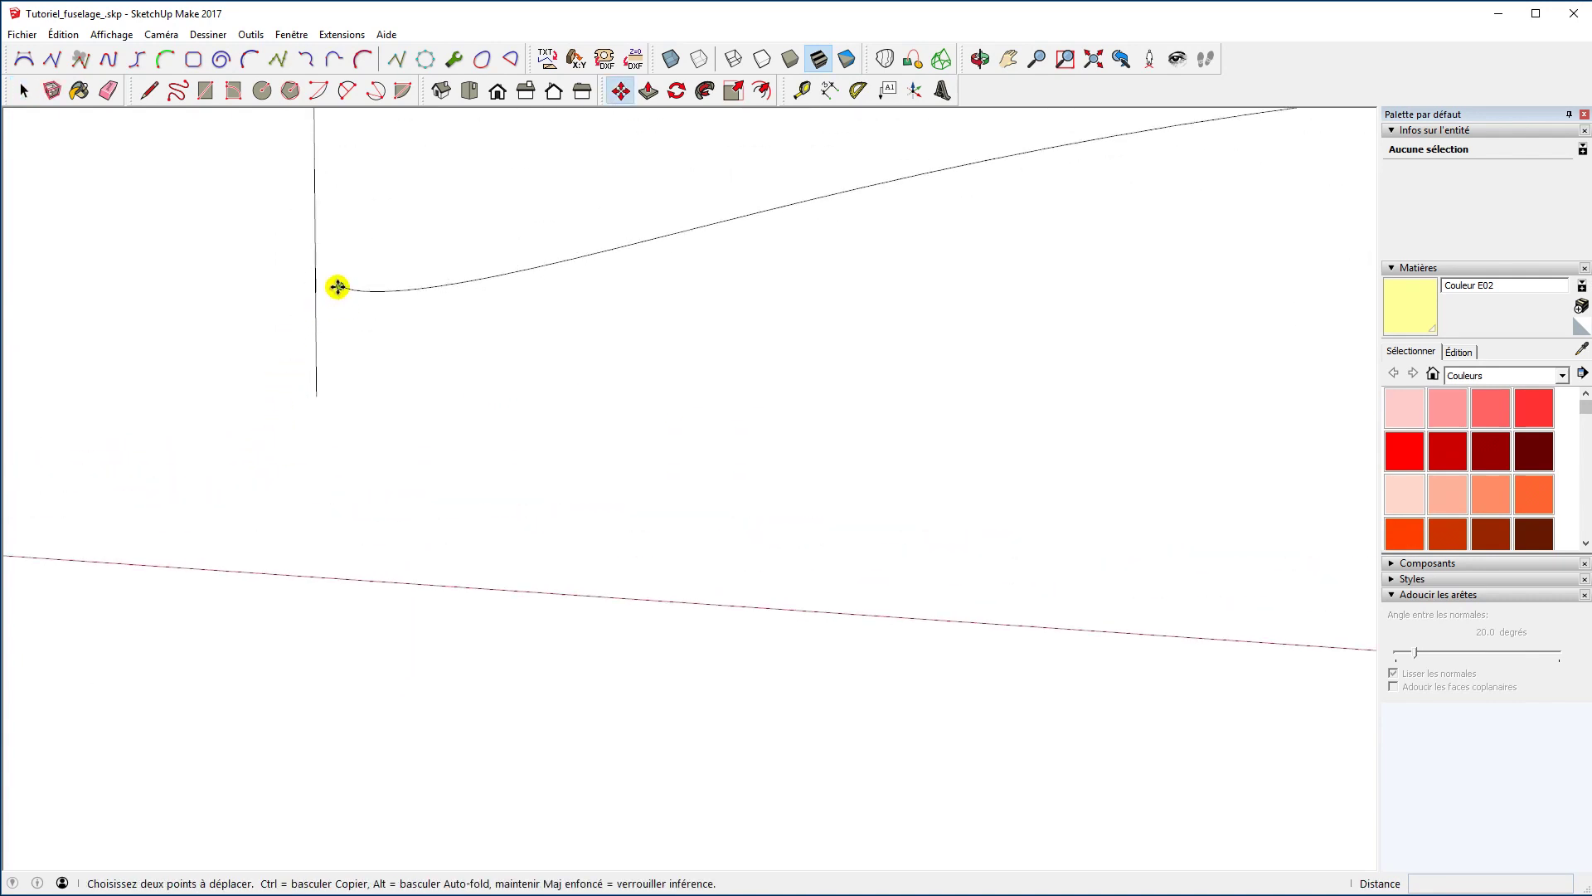
click(338, 286)
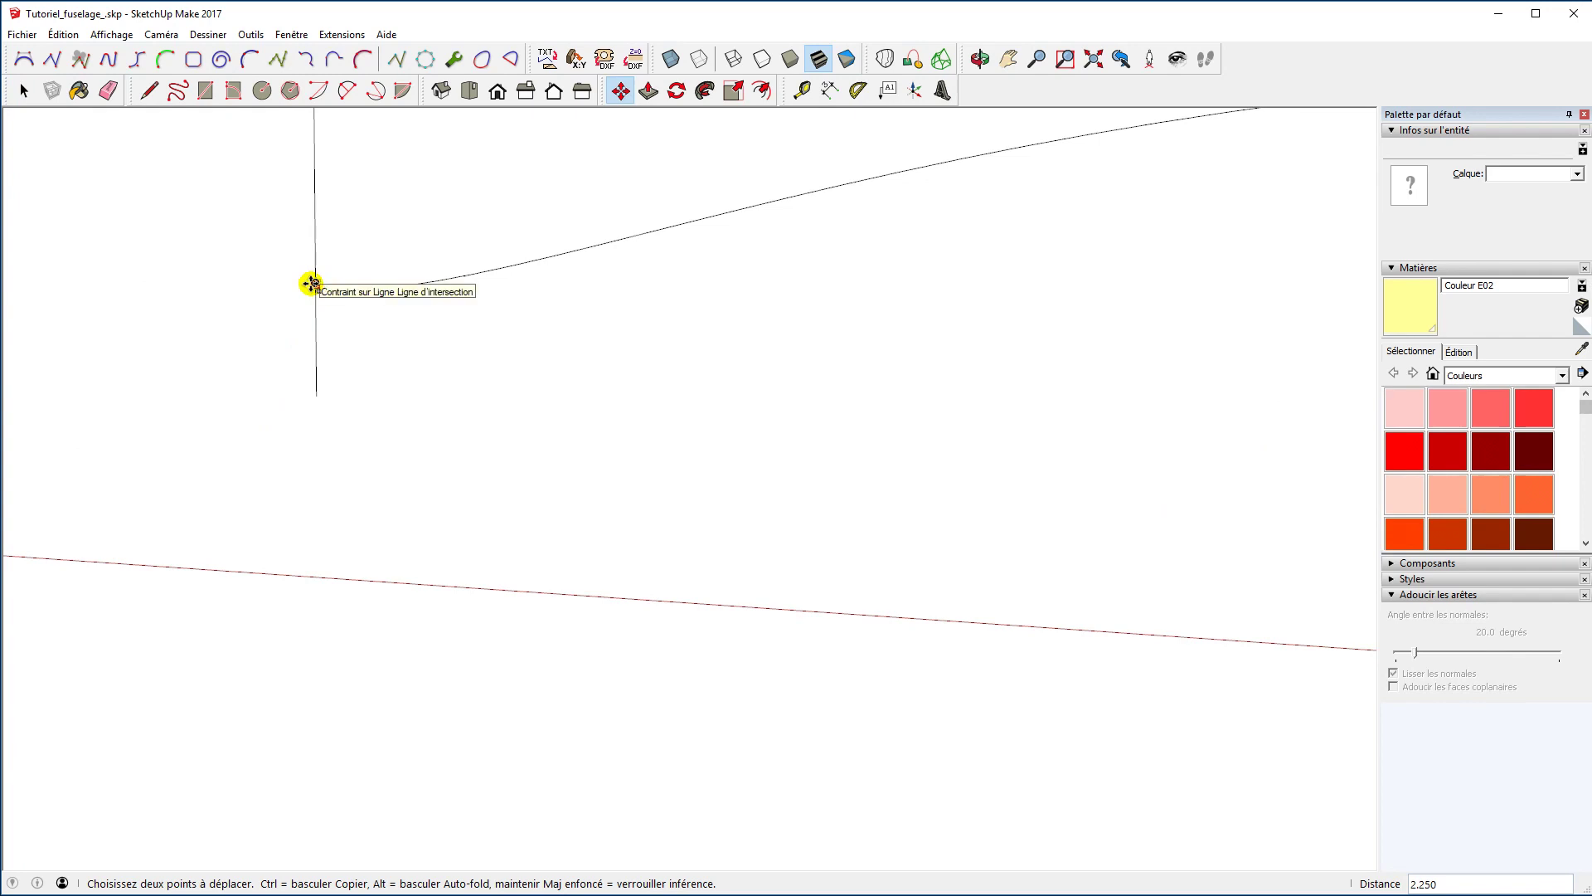
click(311, 284)
key(space)
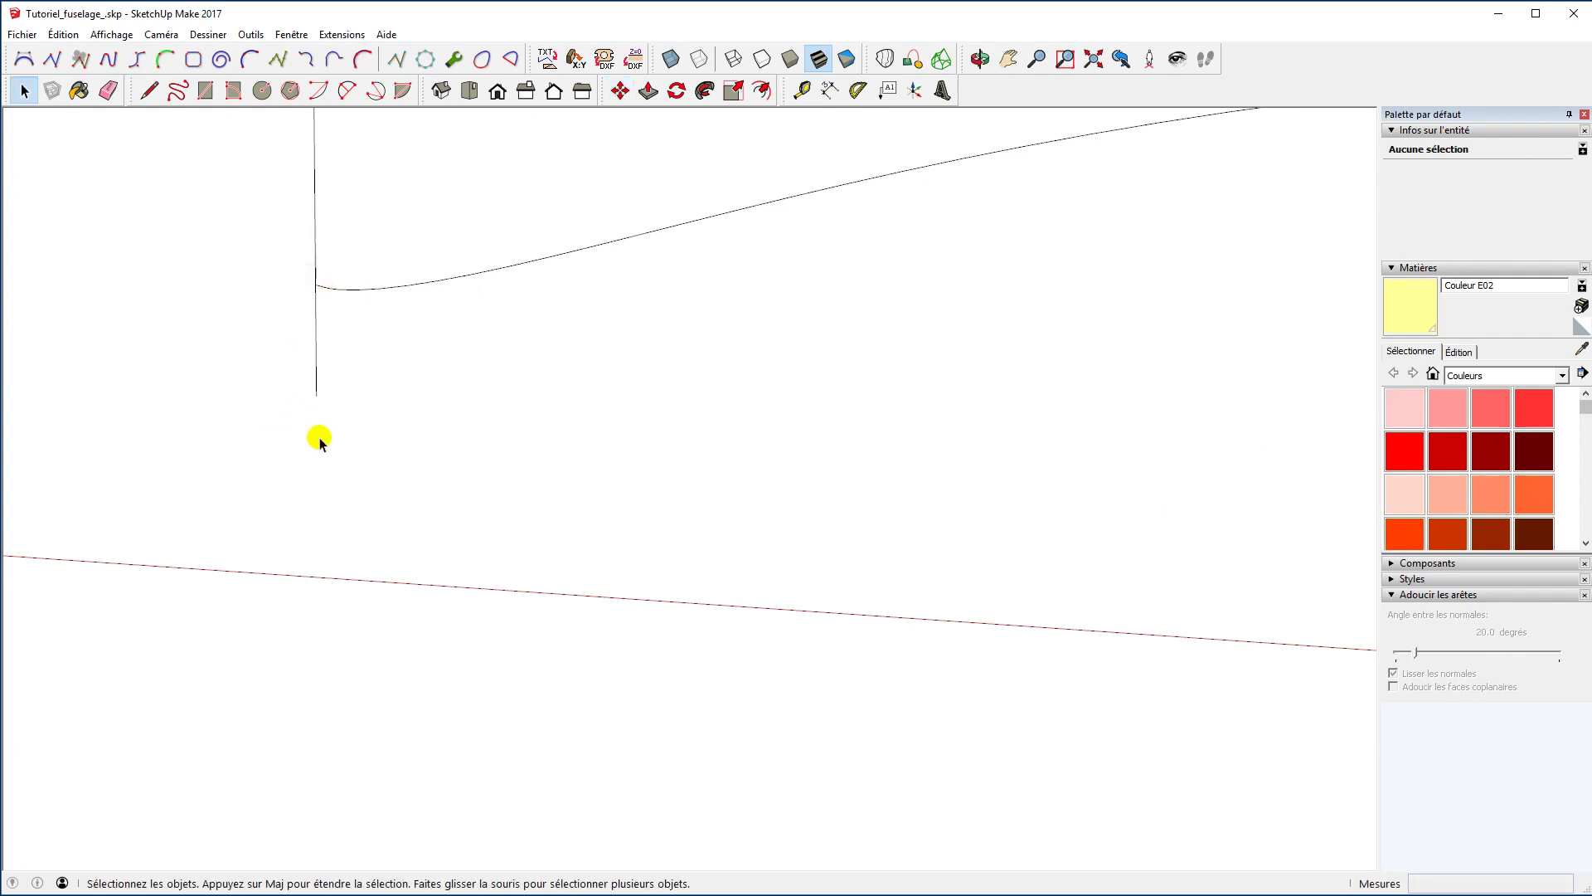
middle_drag(316, 333, 423, 369)
scroll(266, 320, down, 2)
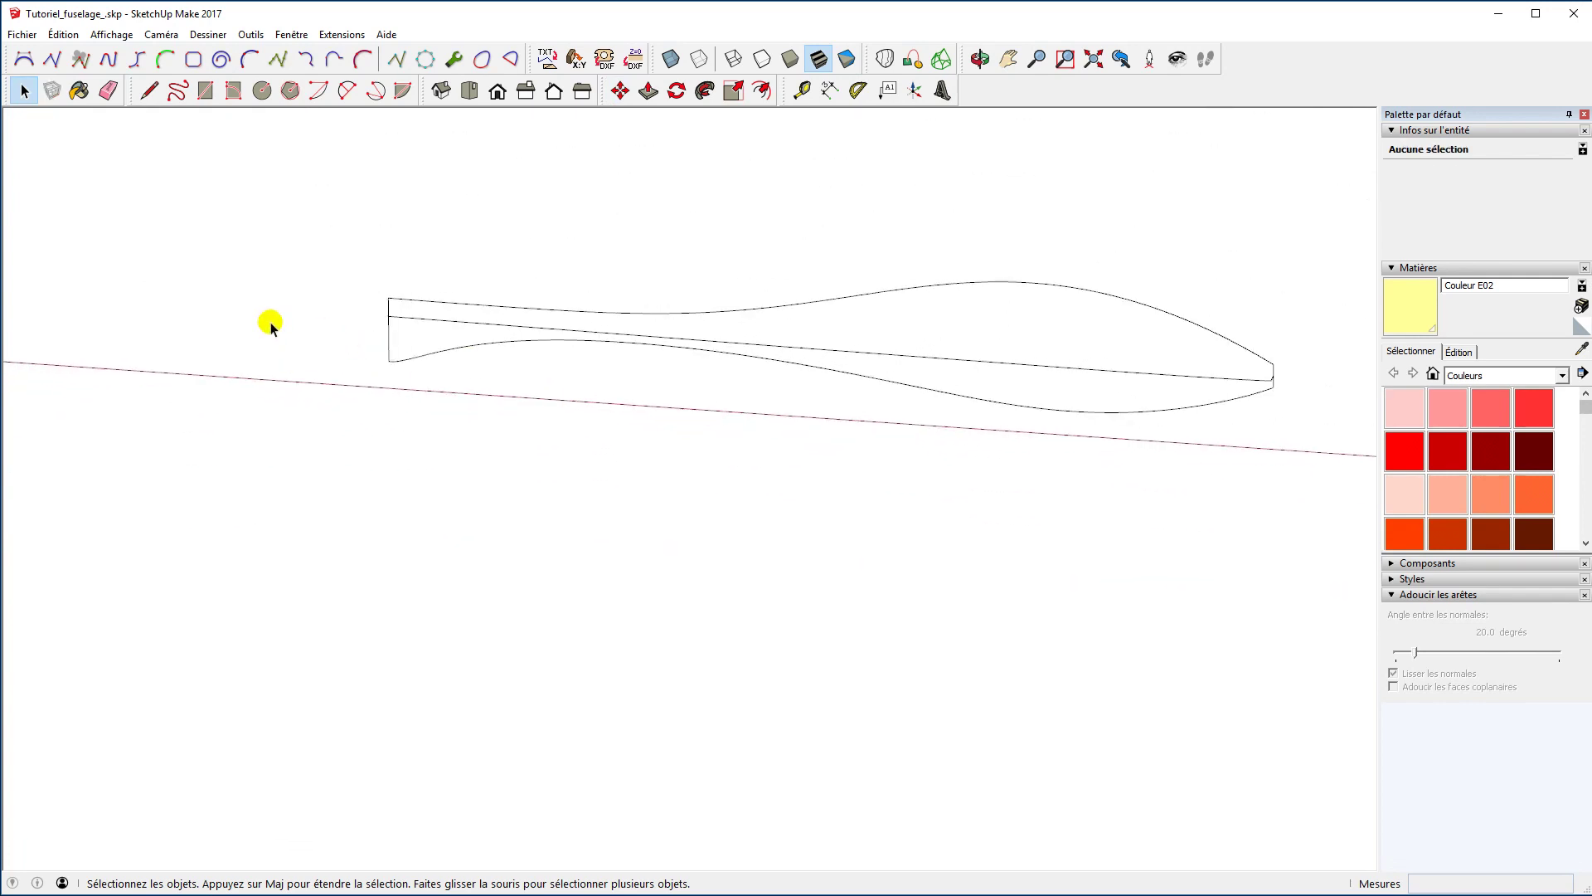
scroll(888, 366, up, 2)
scroll(531, 191, down, 1)
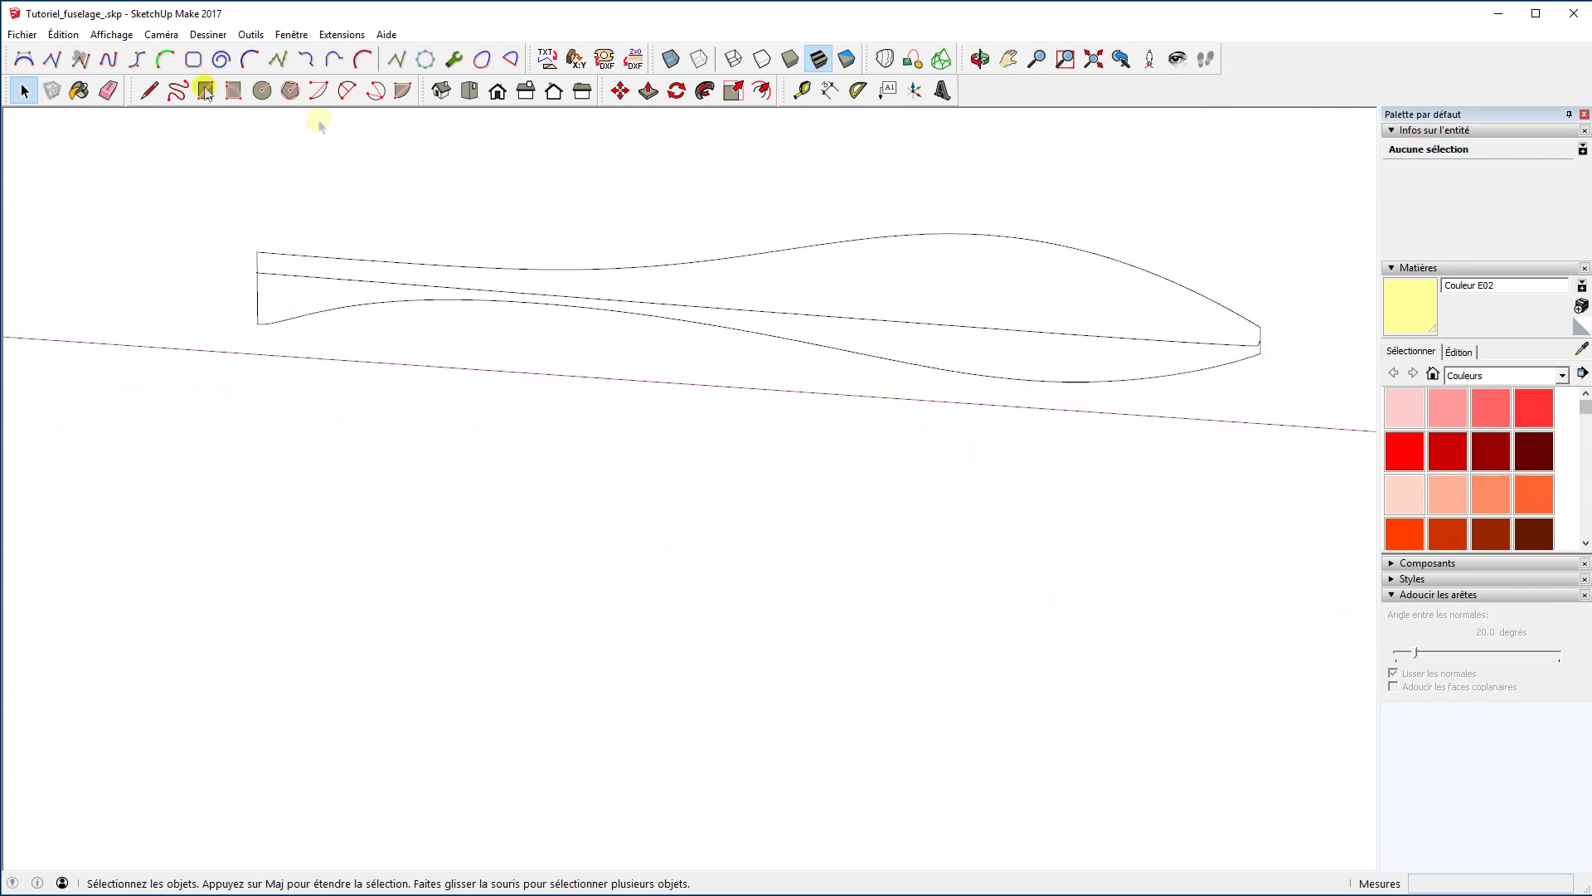
Save the model and save a copy of it as Tutoriel_fuselage_6.skp.
click(20, 35)
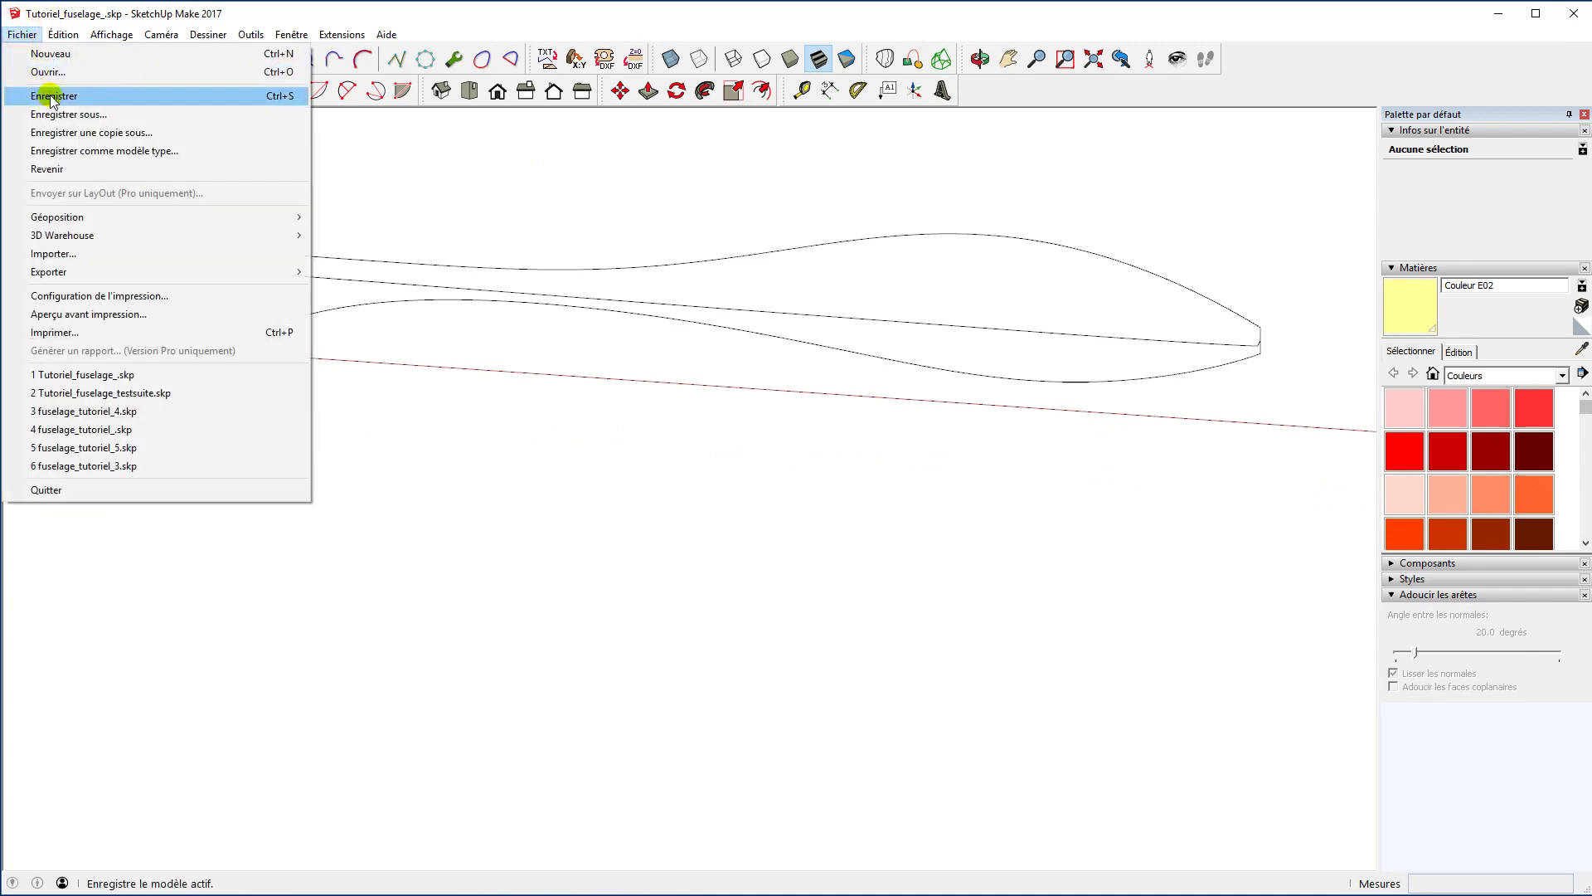
click(47, 96)
click(20, 34)
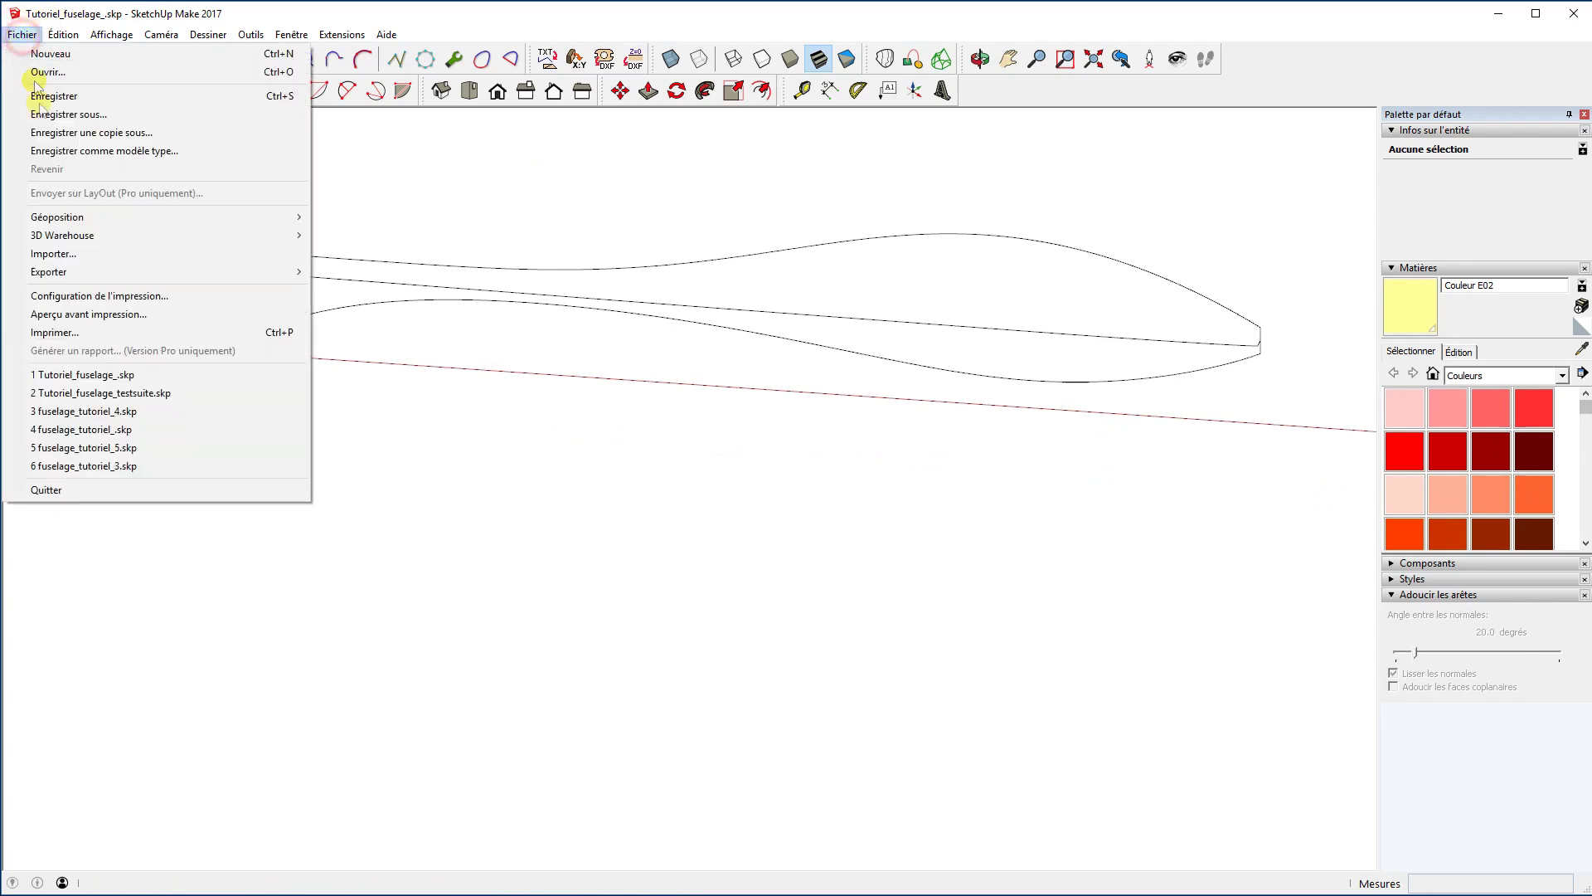
click(56, 133)
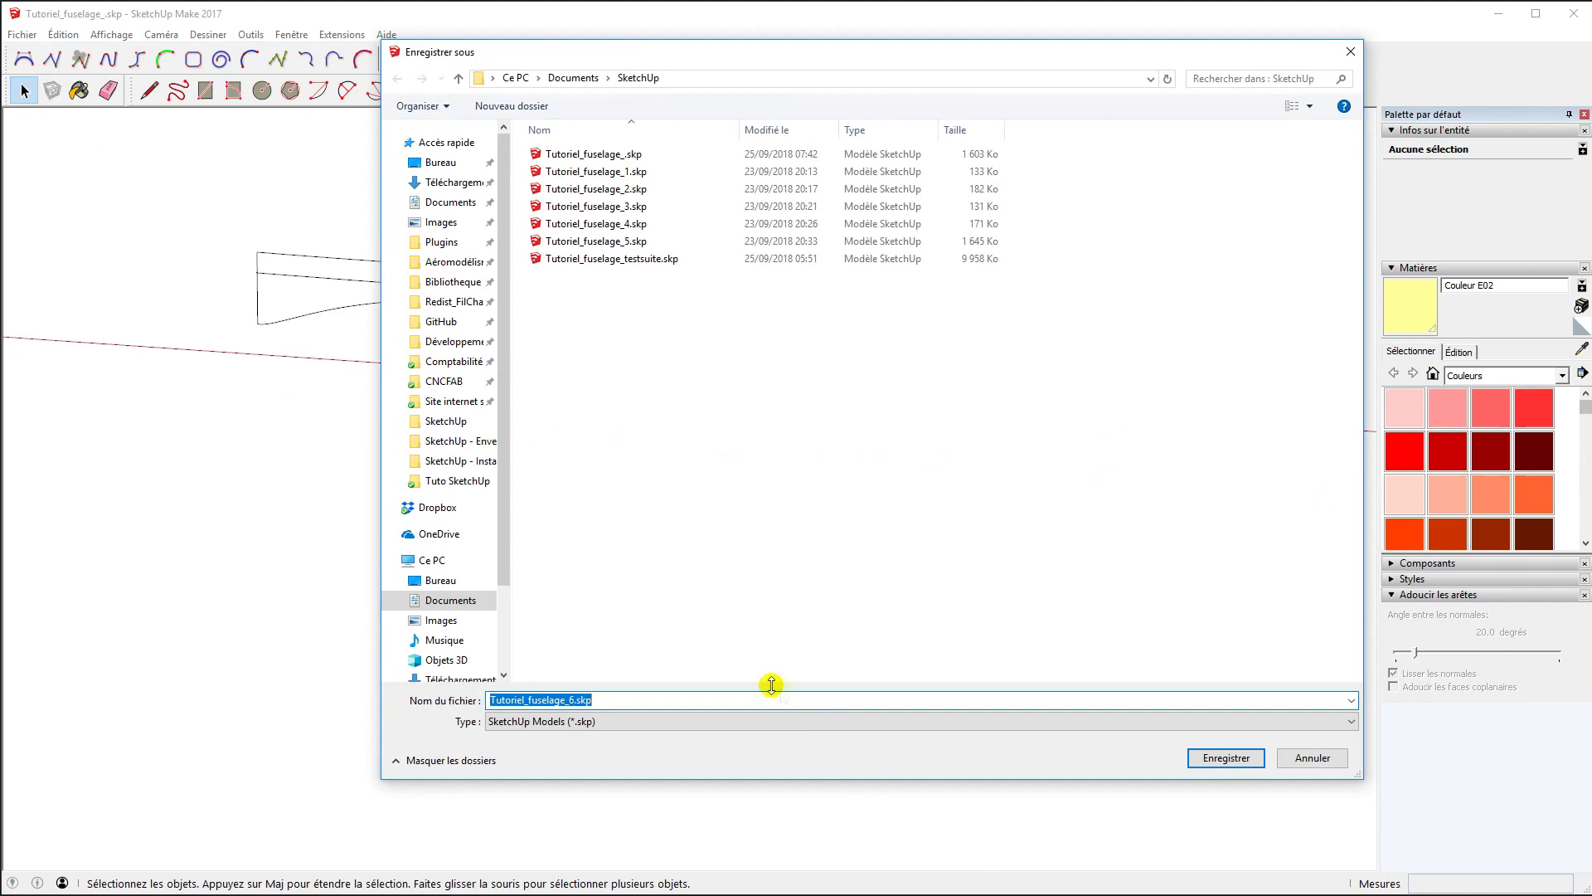
click(1229, 759)
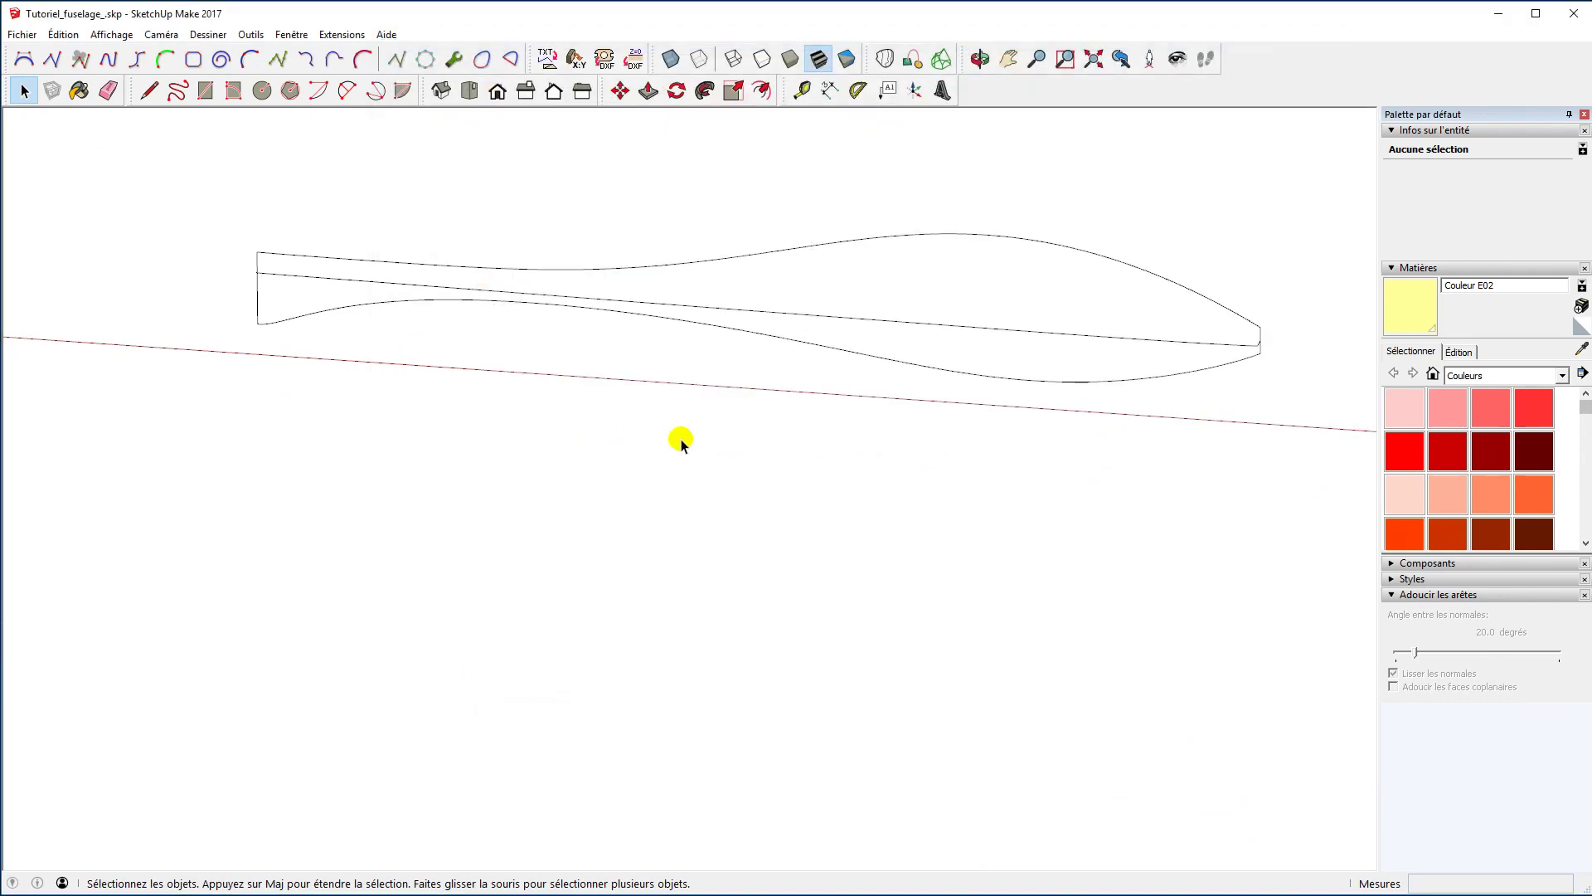
Start a Loft by Spline using the upper, middle and lower fuselage curves in that order and validate the contours.
click(884, 60)
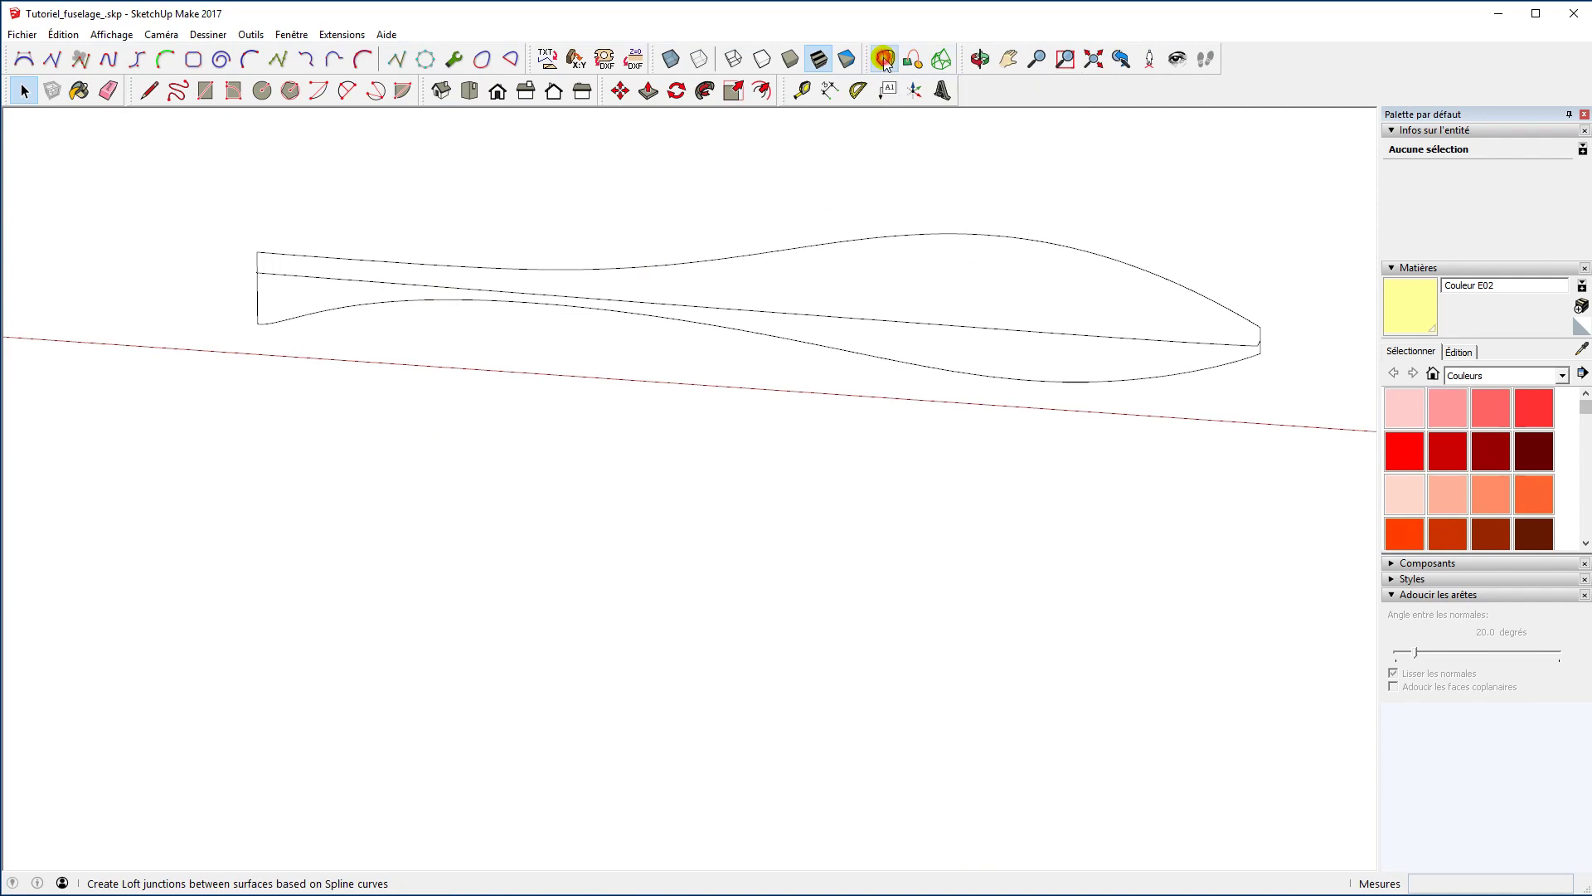
click(883, 239)
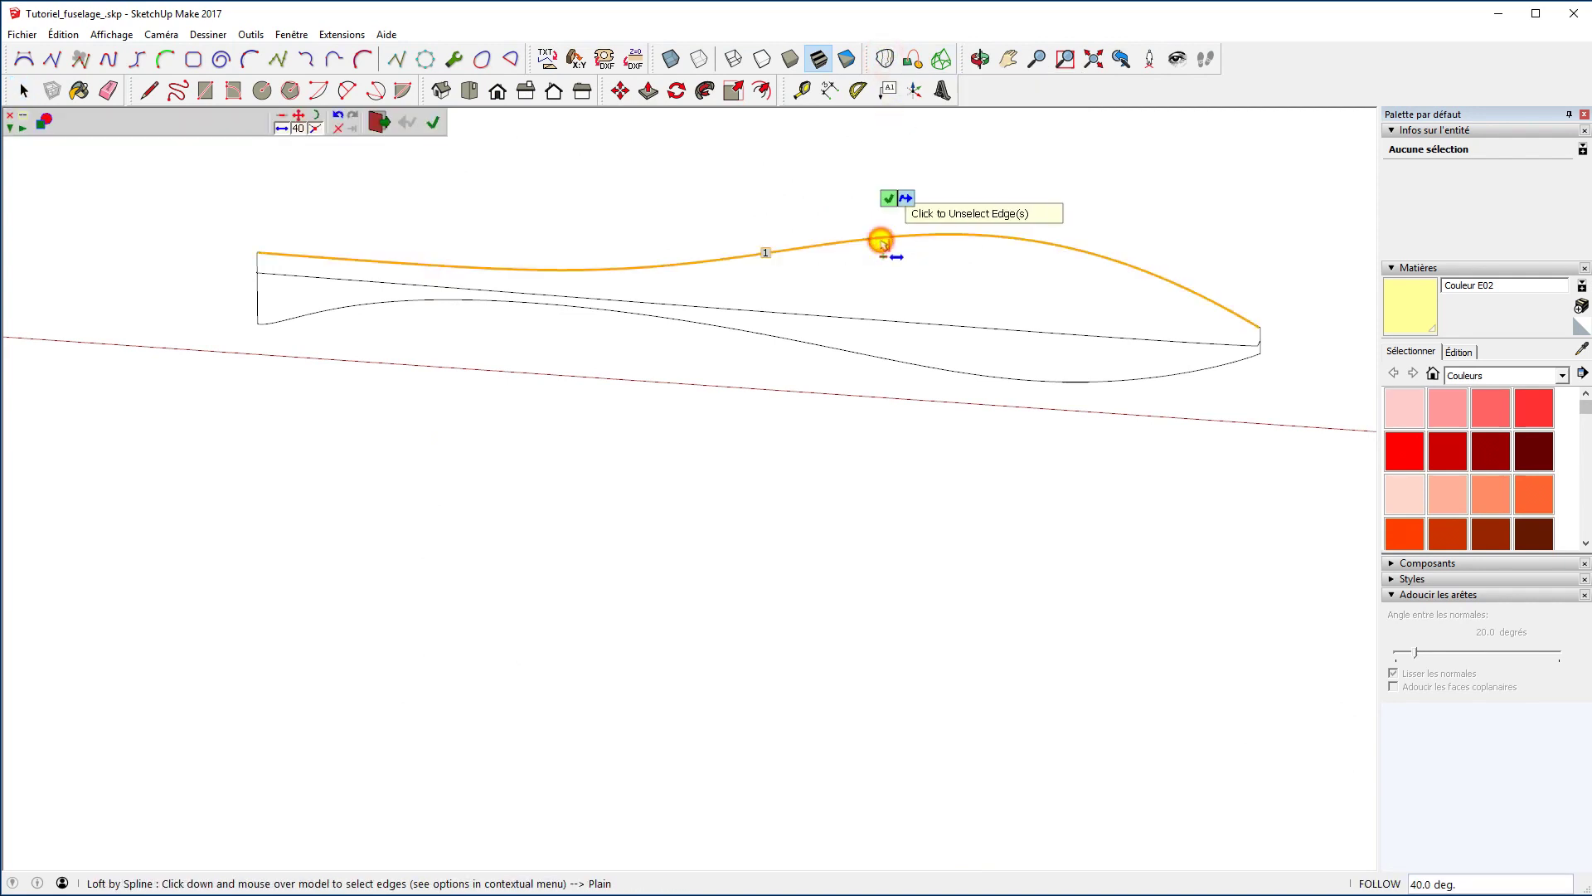
click(905, 328)
click(904, 360)
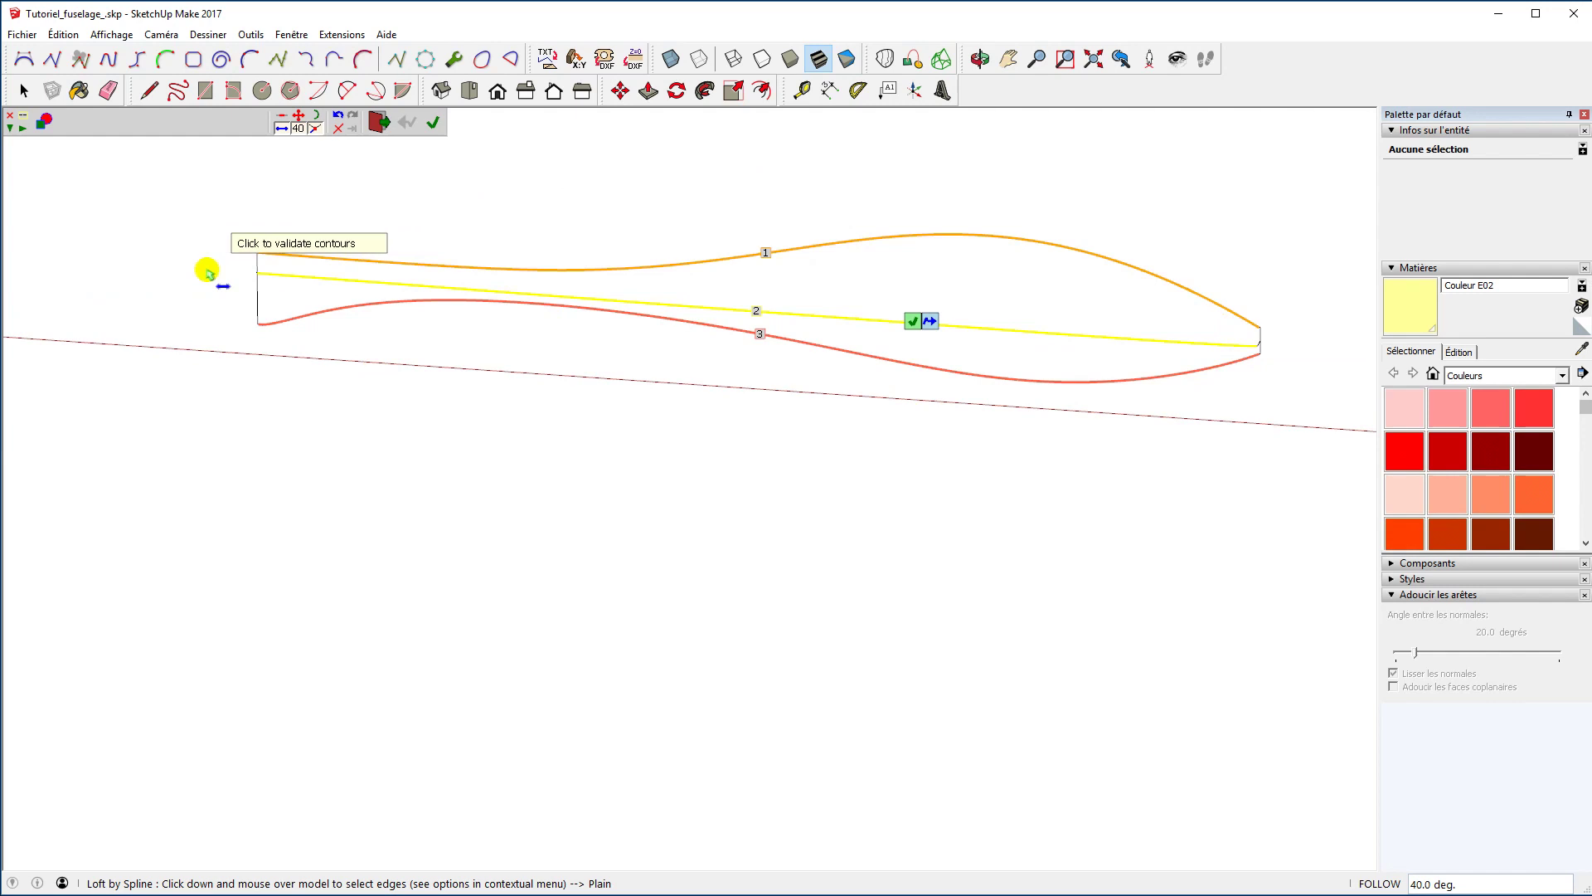
click(1065, 192)
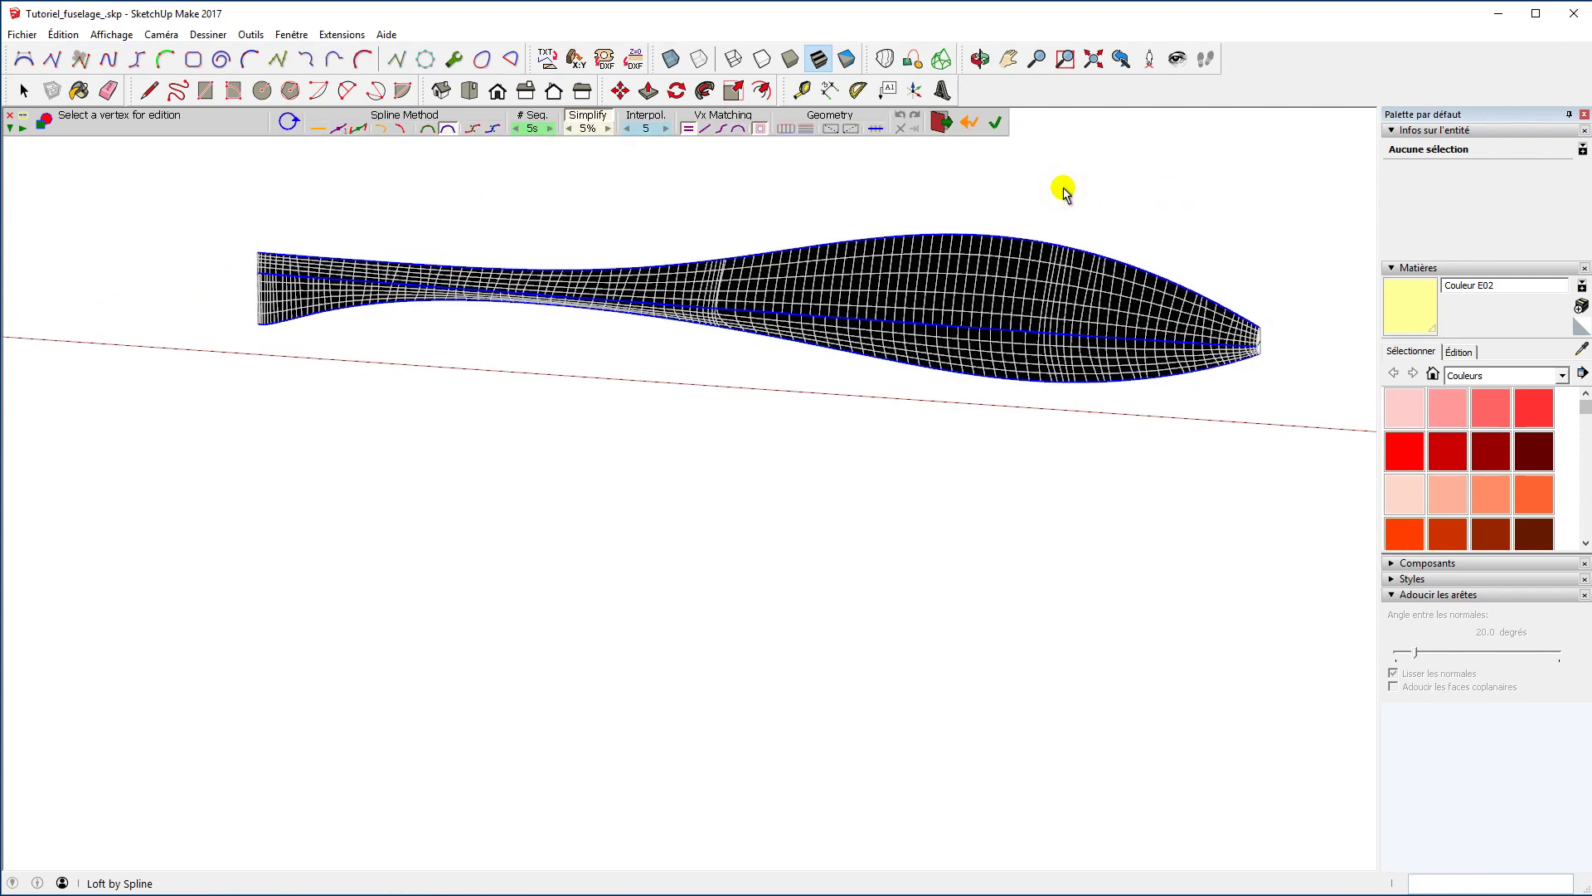
Switch the loft to the fifth spline method with 20s segments, generate the half-fuselage surface and exit the Loft tool.
click(403, 129)
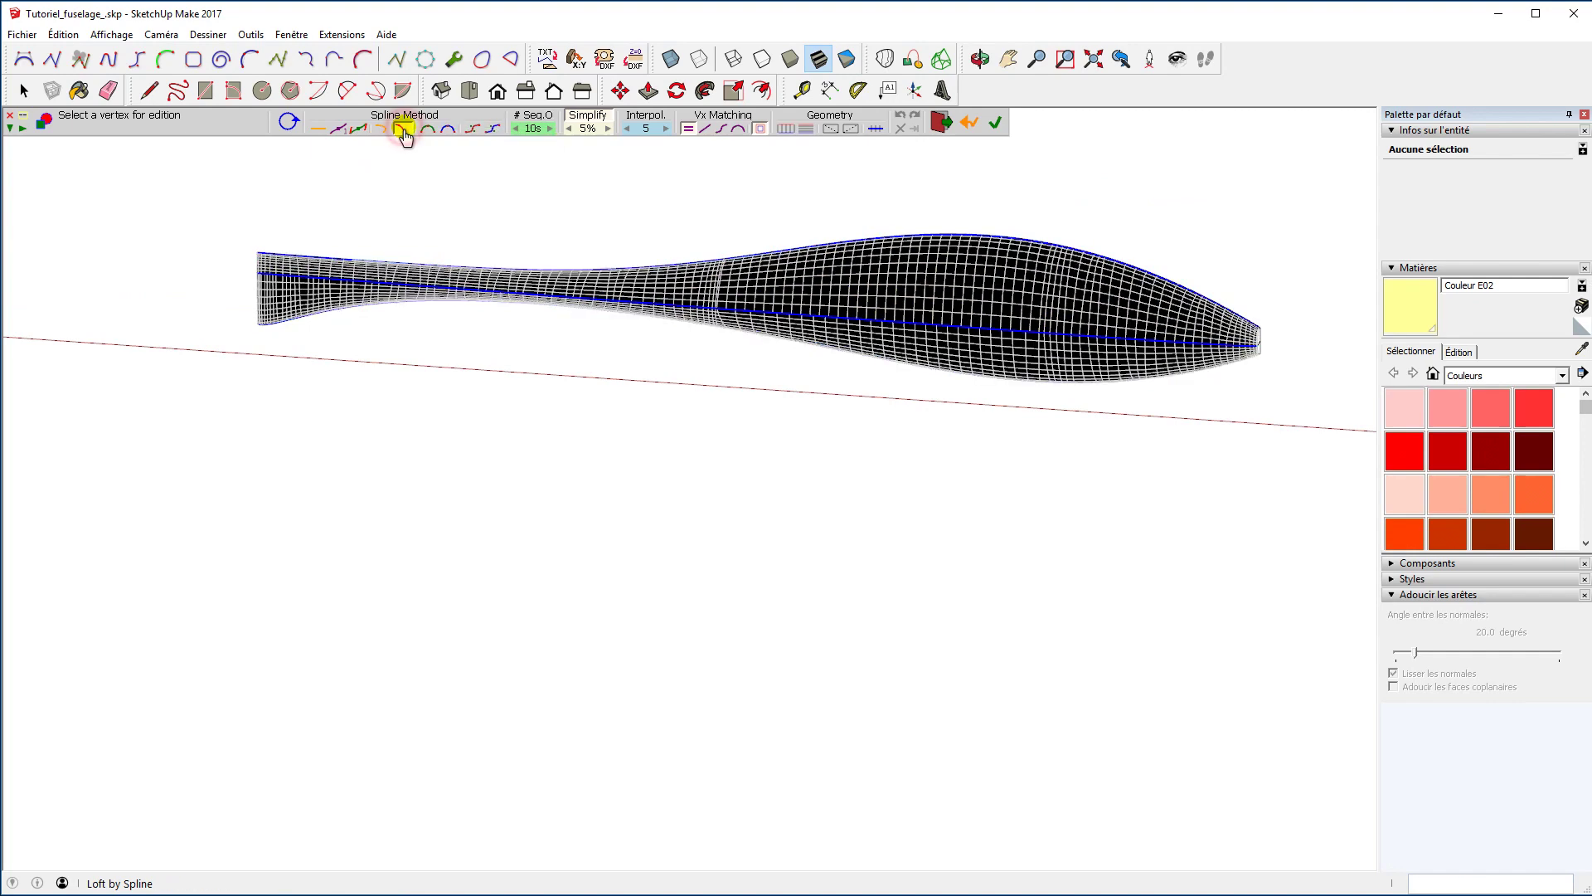
click(552, 129)
click(553, 129)
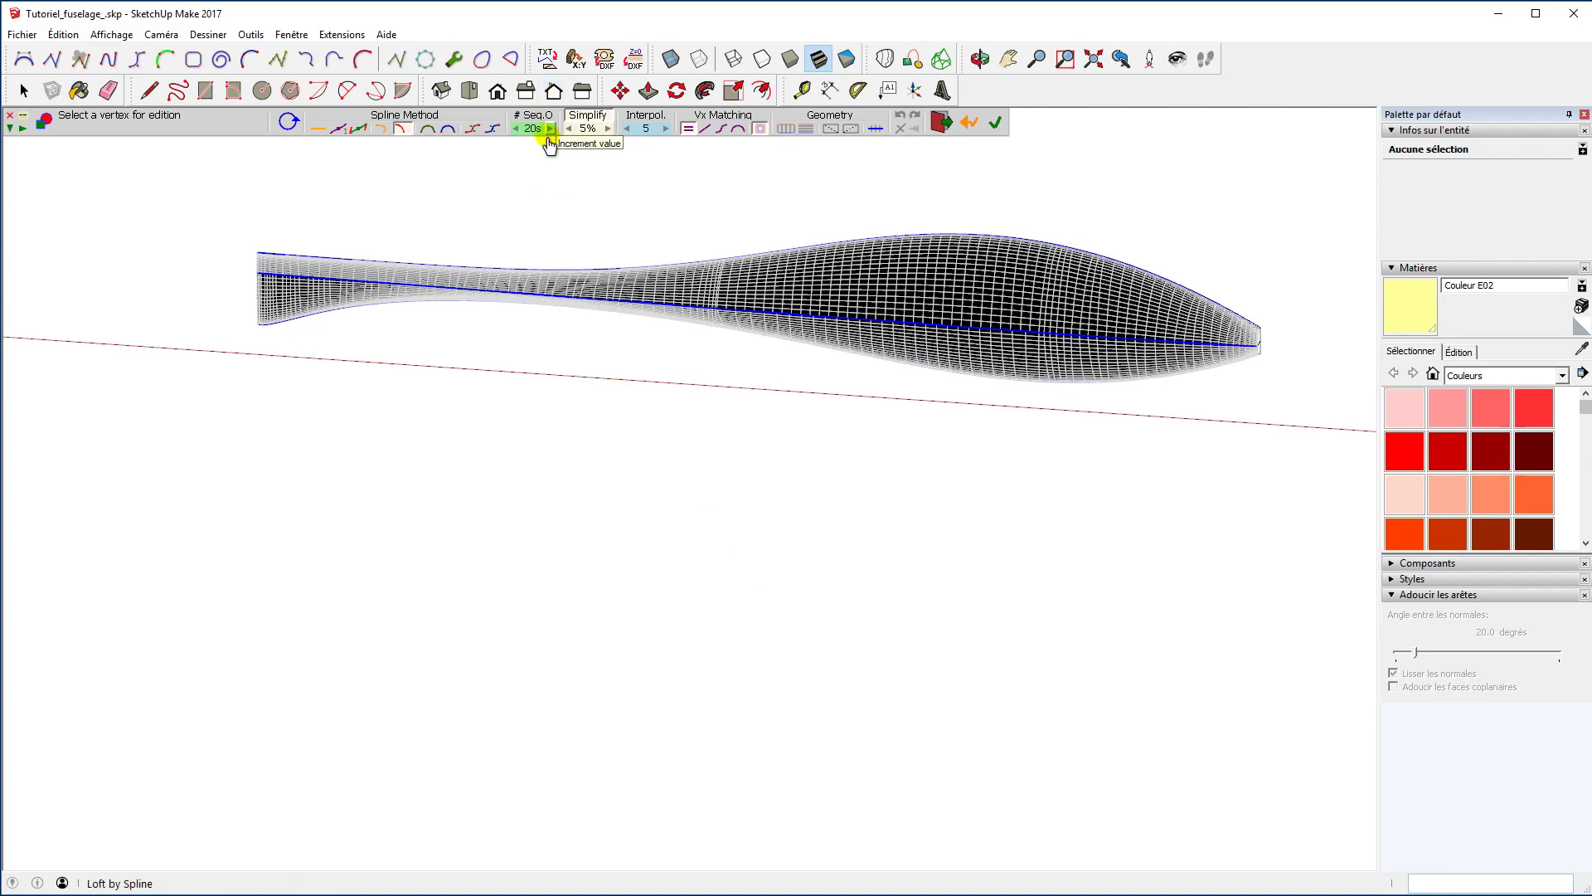
middle_drag(498, 162, 480, 433)
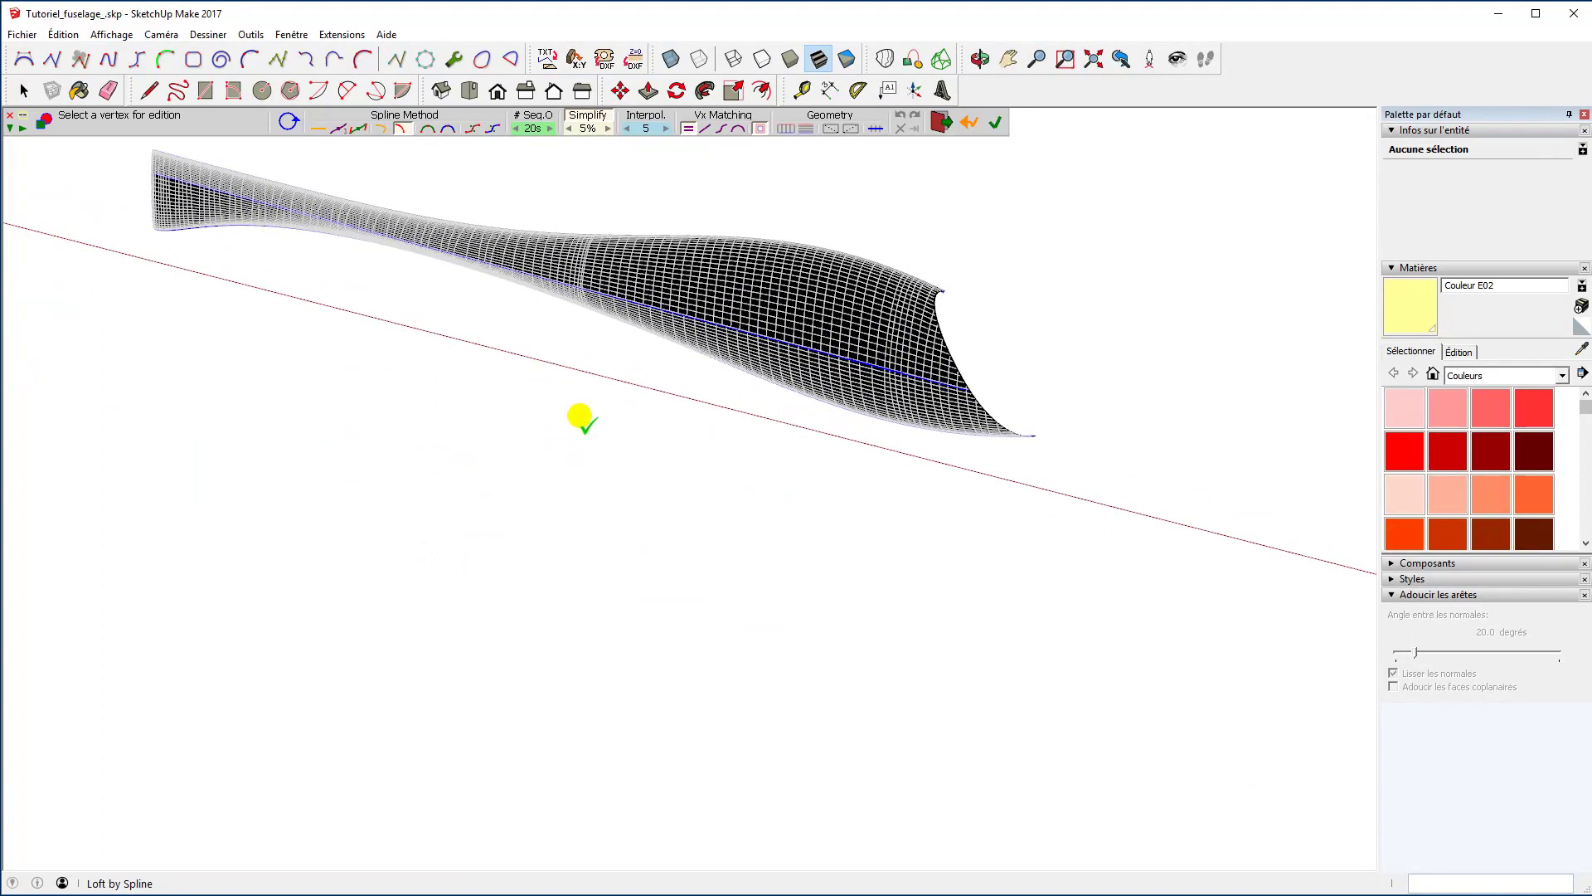
click(580, 417)
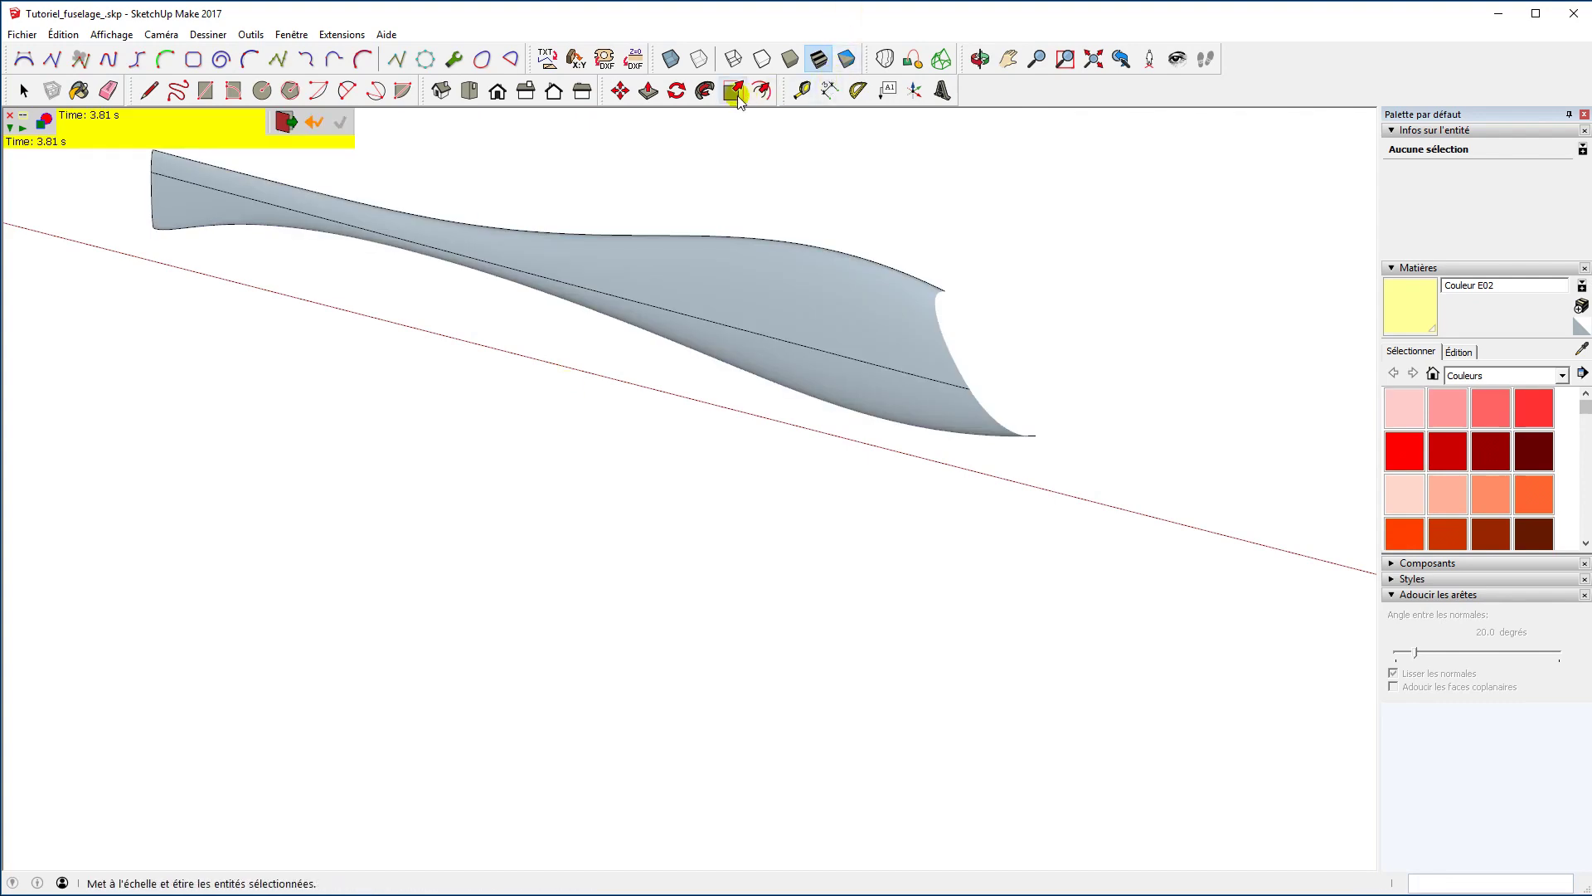
click(1093, 58)
drag(964, 58, 968, 110)
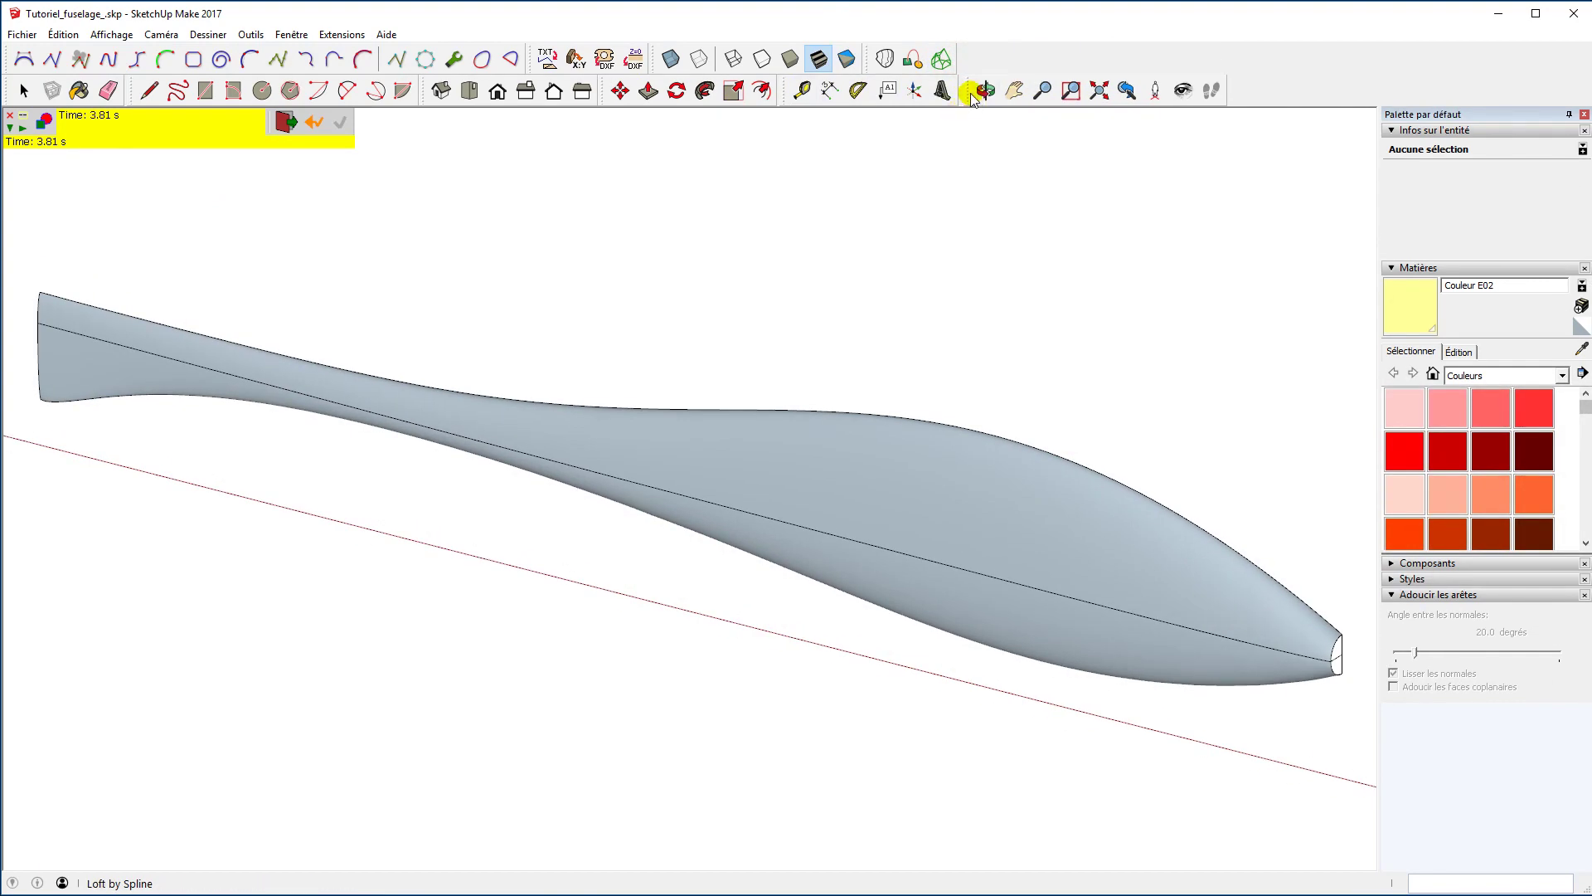
drag(968, 92, 963, 91)
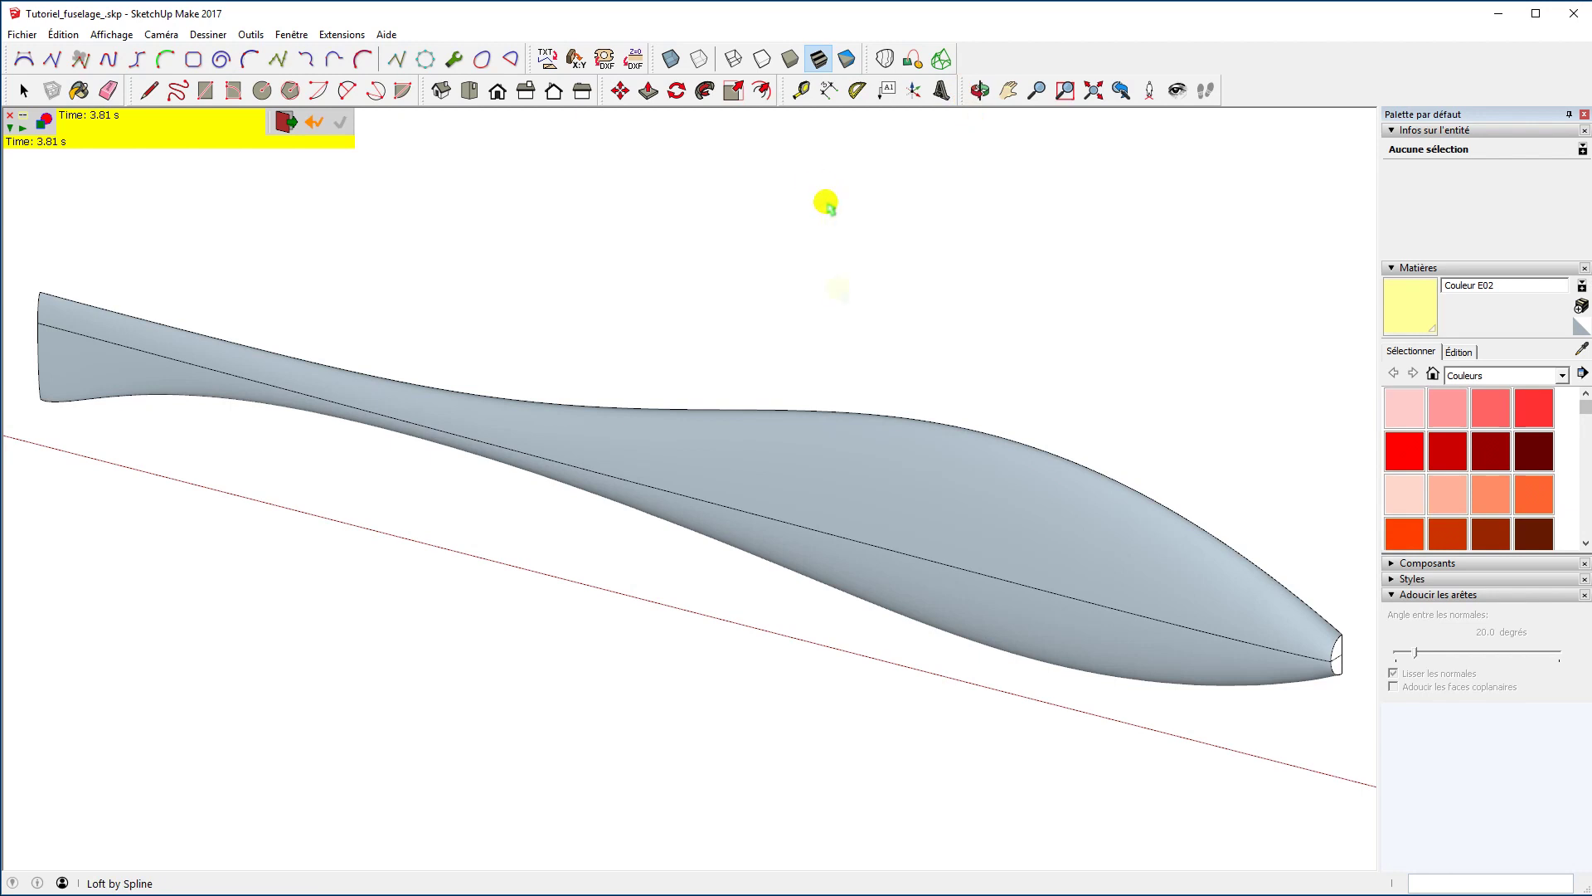
middle_drag(1174, 650, 1112, 636)
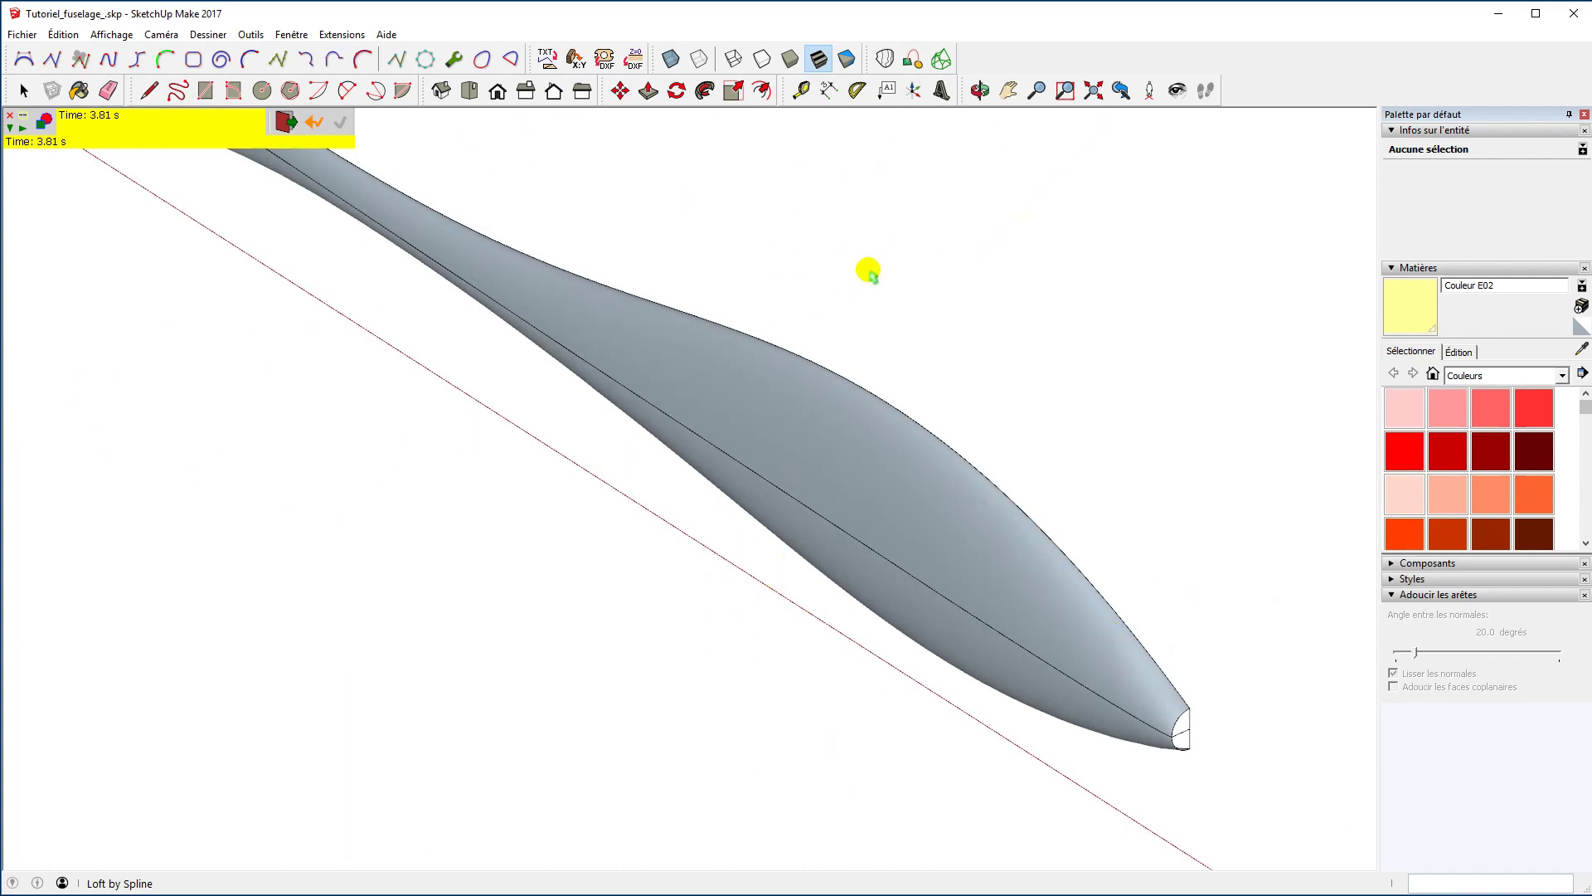
click(284, 122)
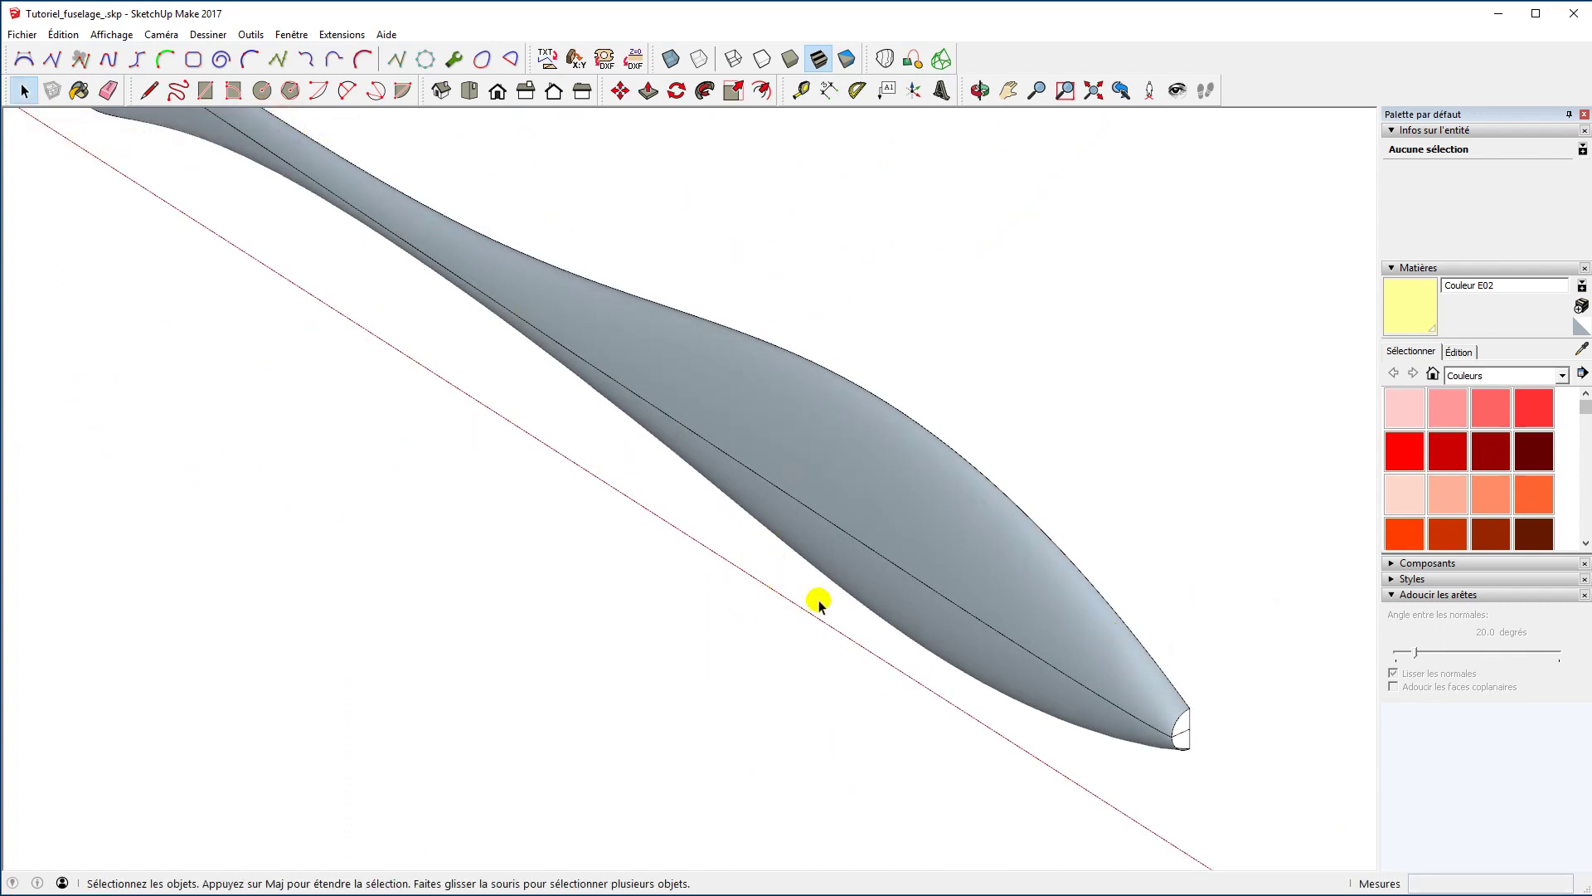
Set the lofted group's edge softening angle to 0 degrees and turn off smoothing of normals.
click(912, 563)
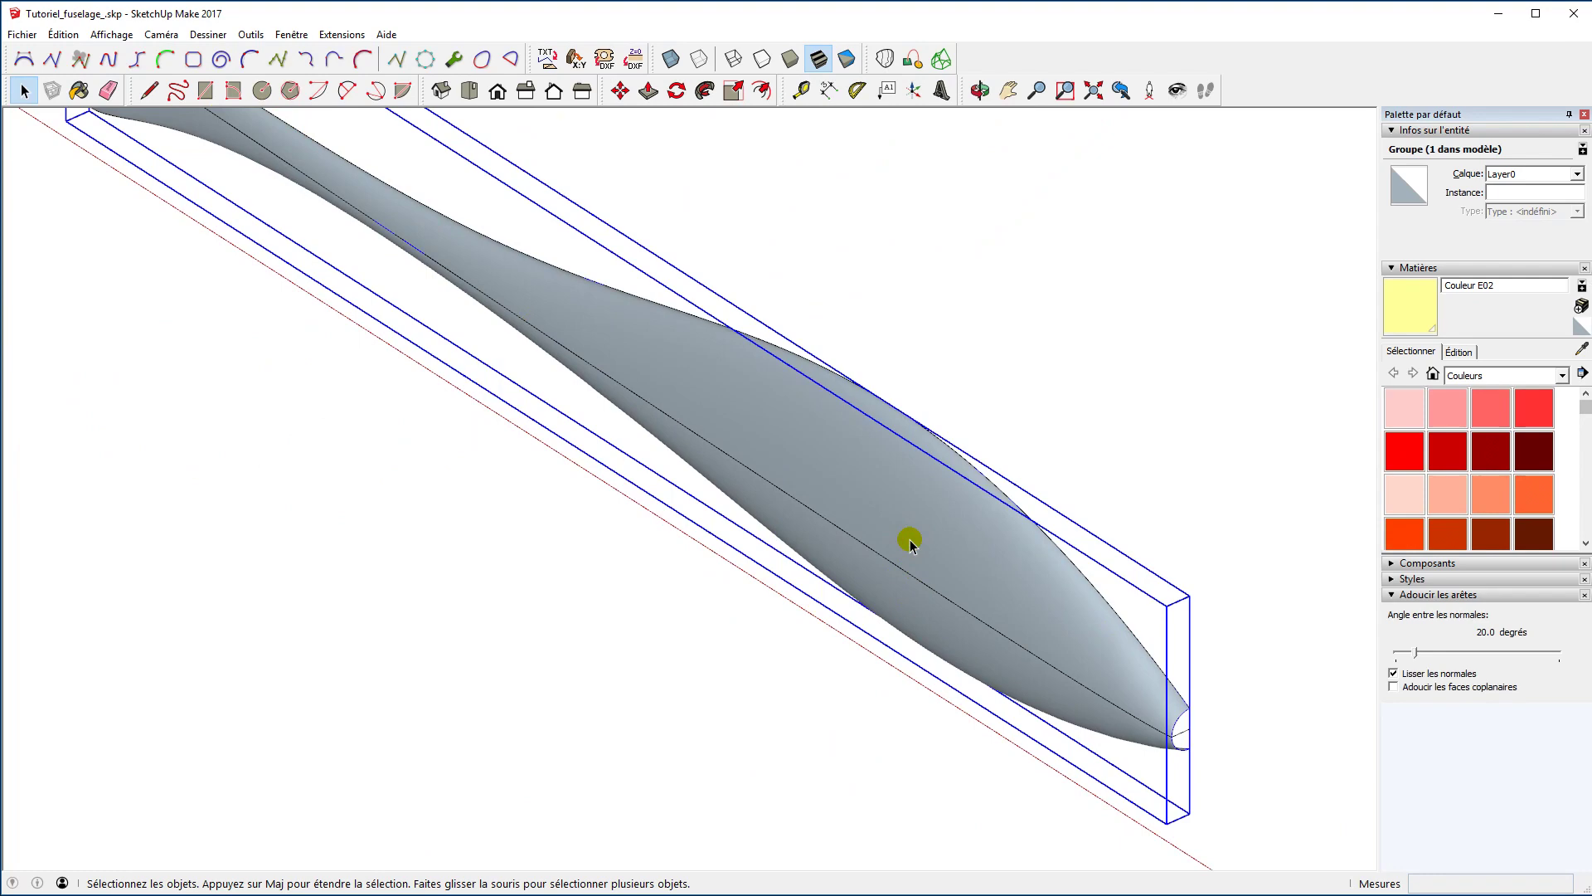
scroll(910, 543, down, 2)
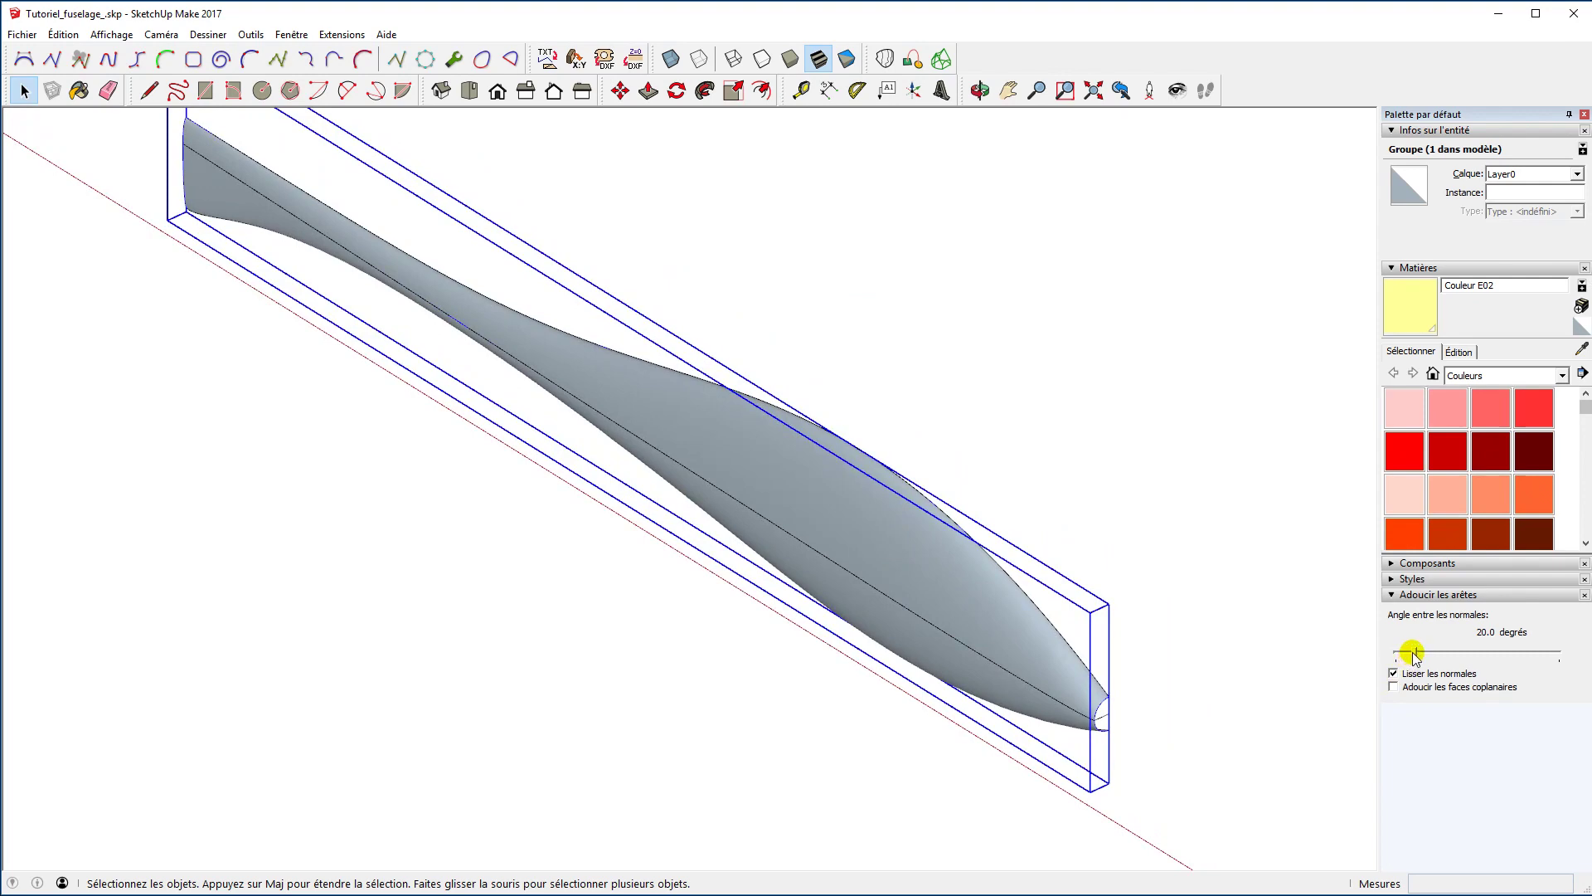
drag(1412, 653, 1172, 634)
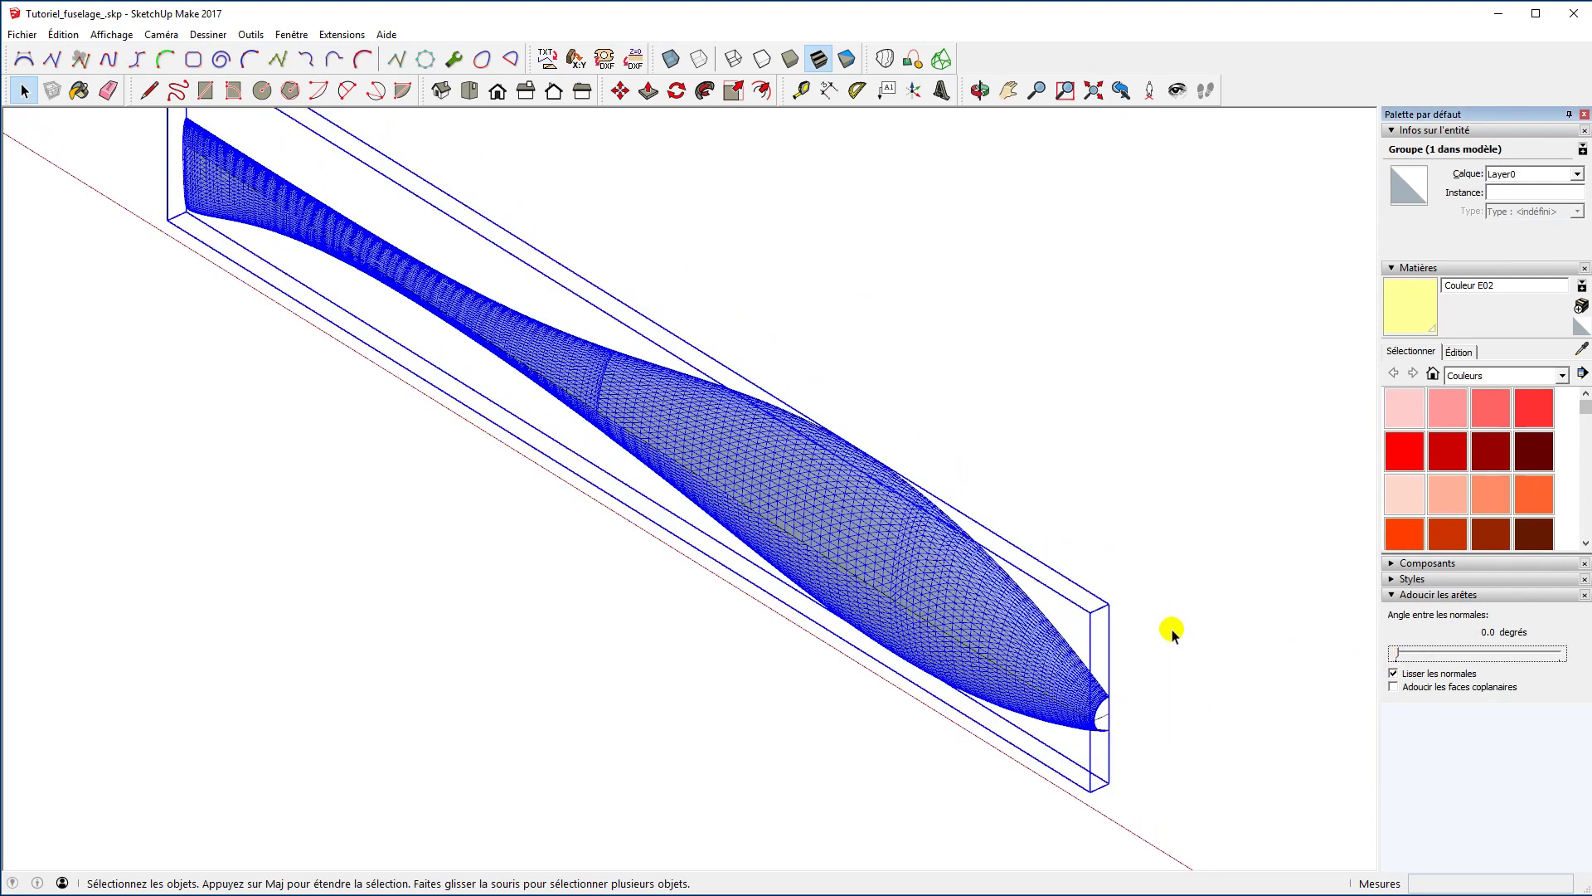
click(1393, 674)
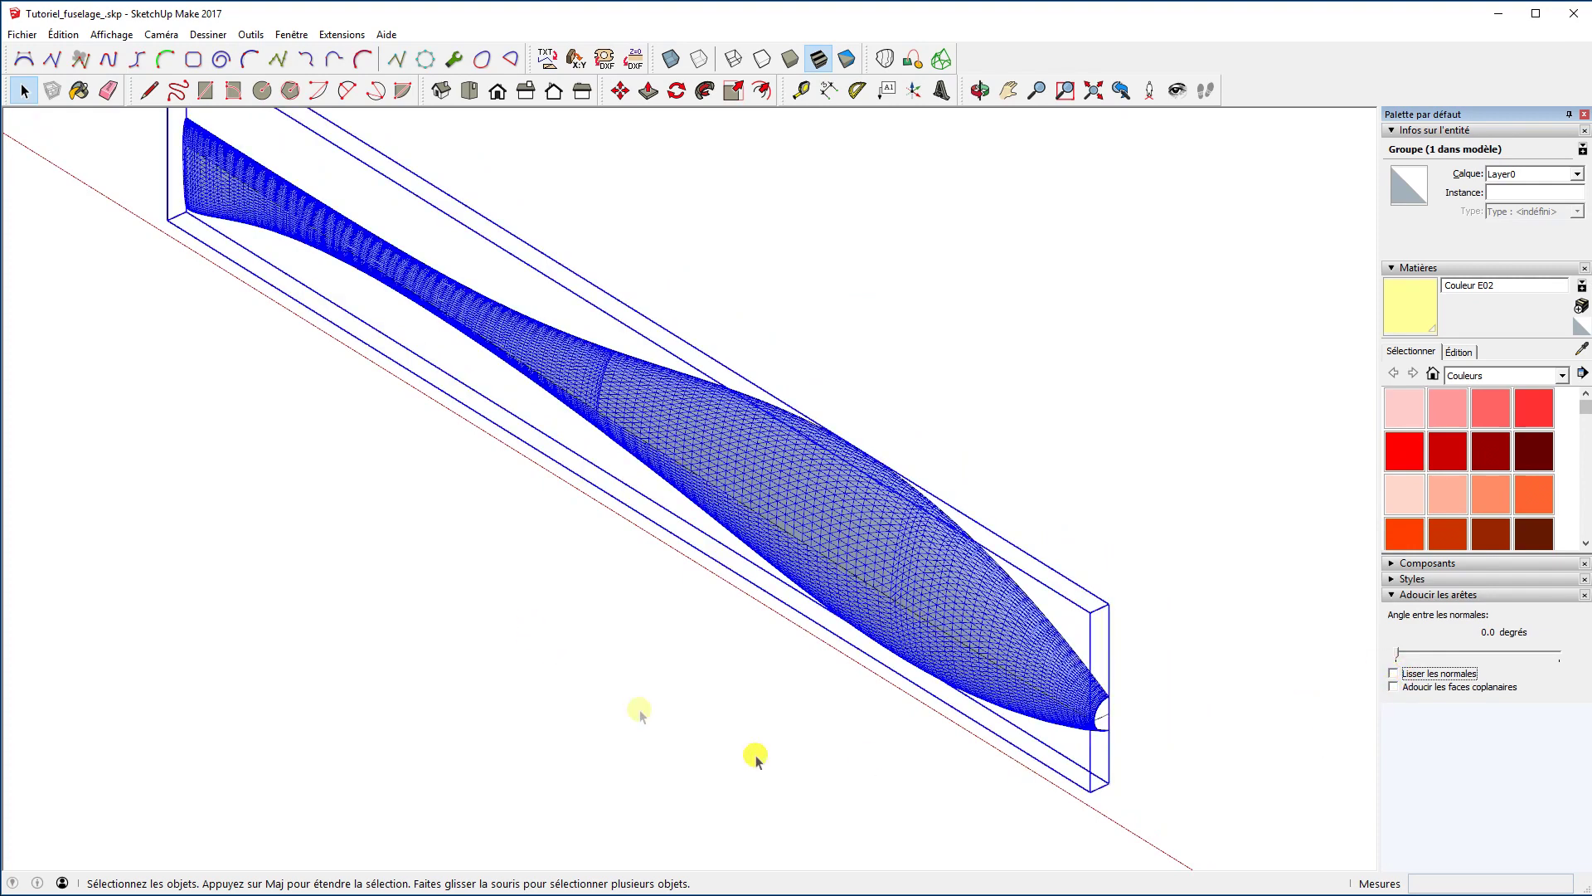
Copy the half-fuselage group about 172 along the green axis, behind the original.
key(m)
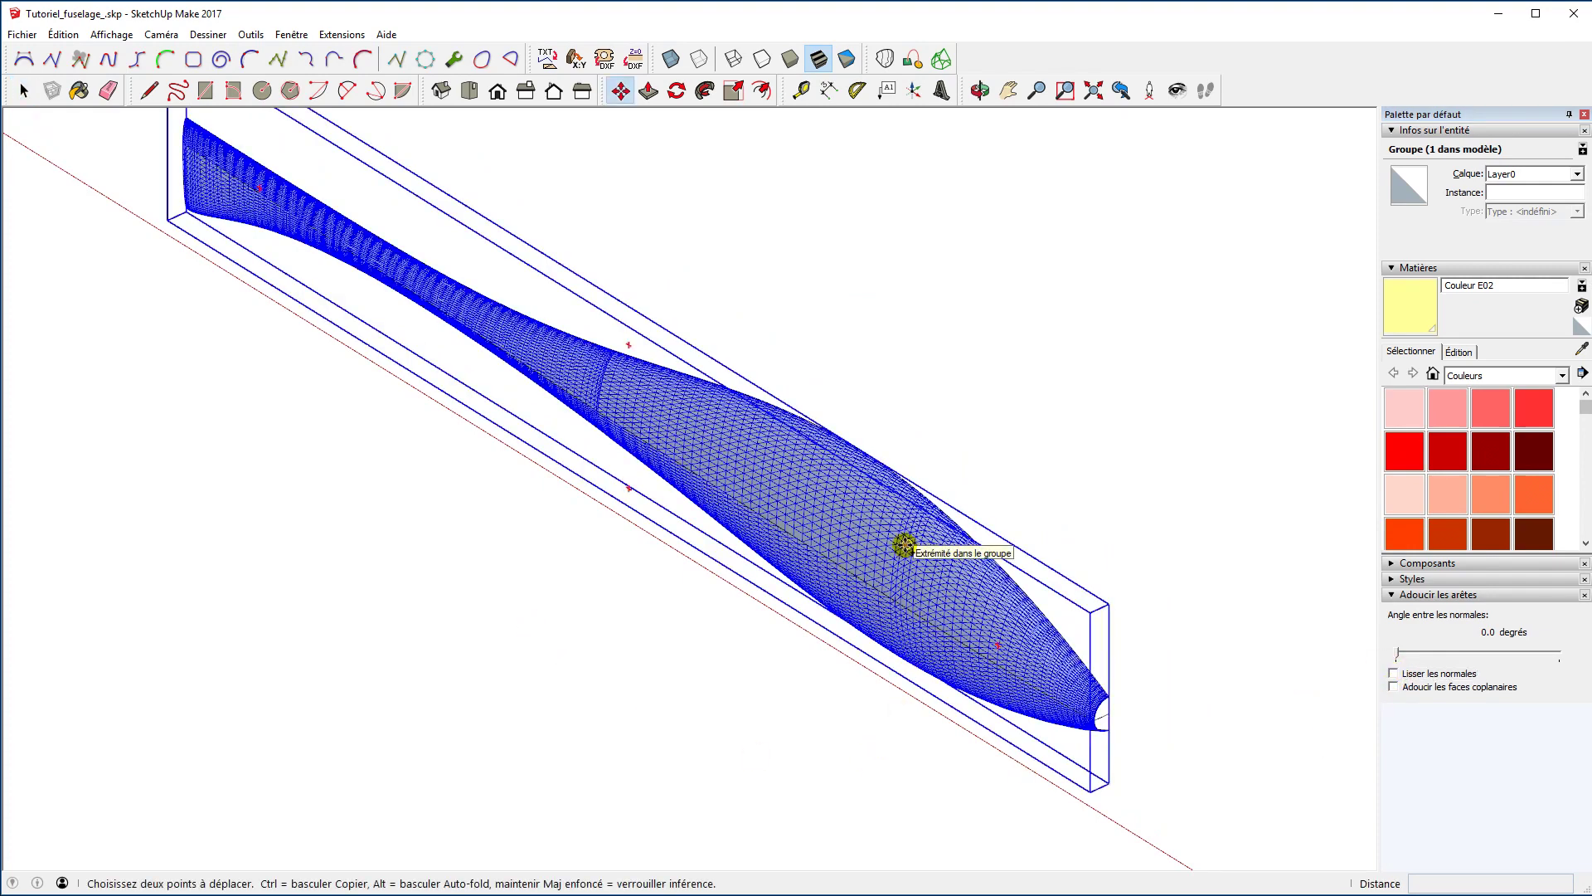
click(909, 544)
key(ctrl)
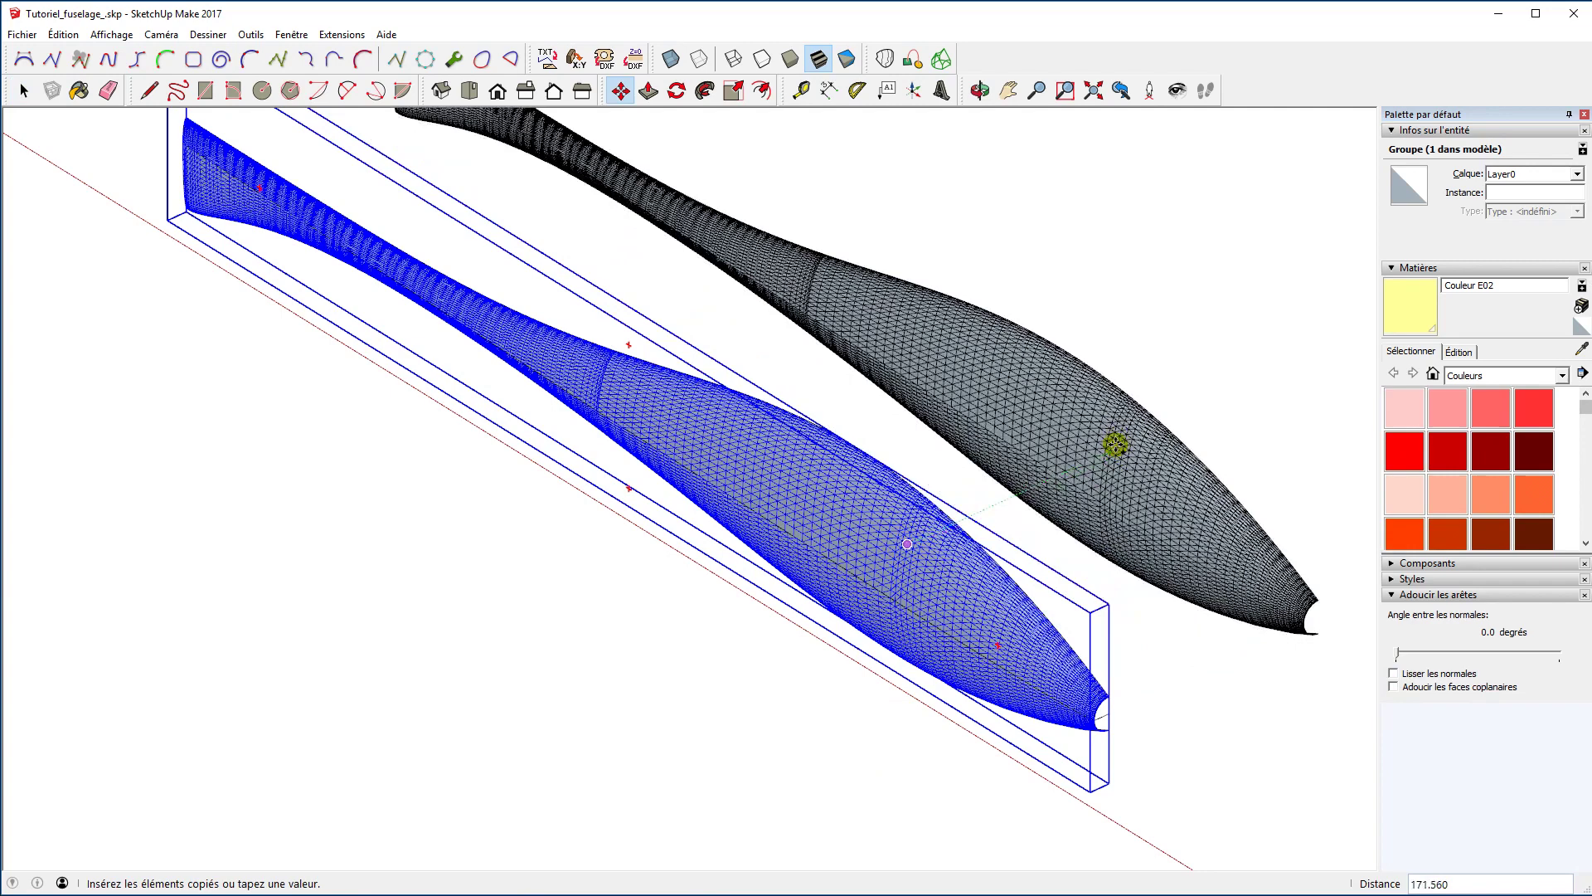
click(1115, 446)
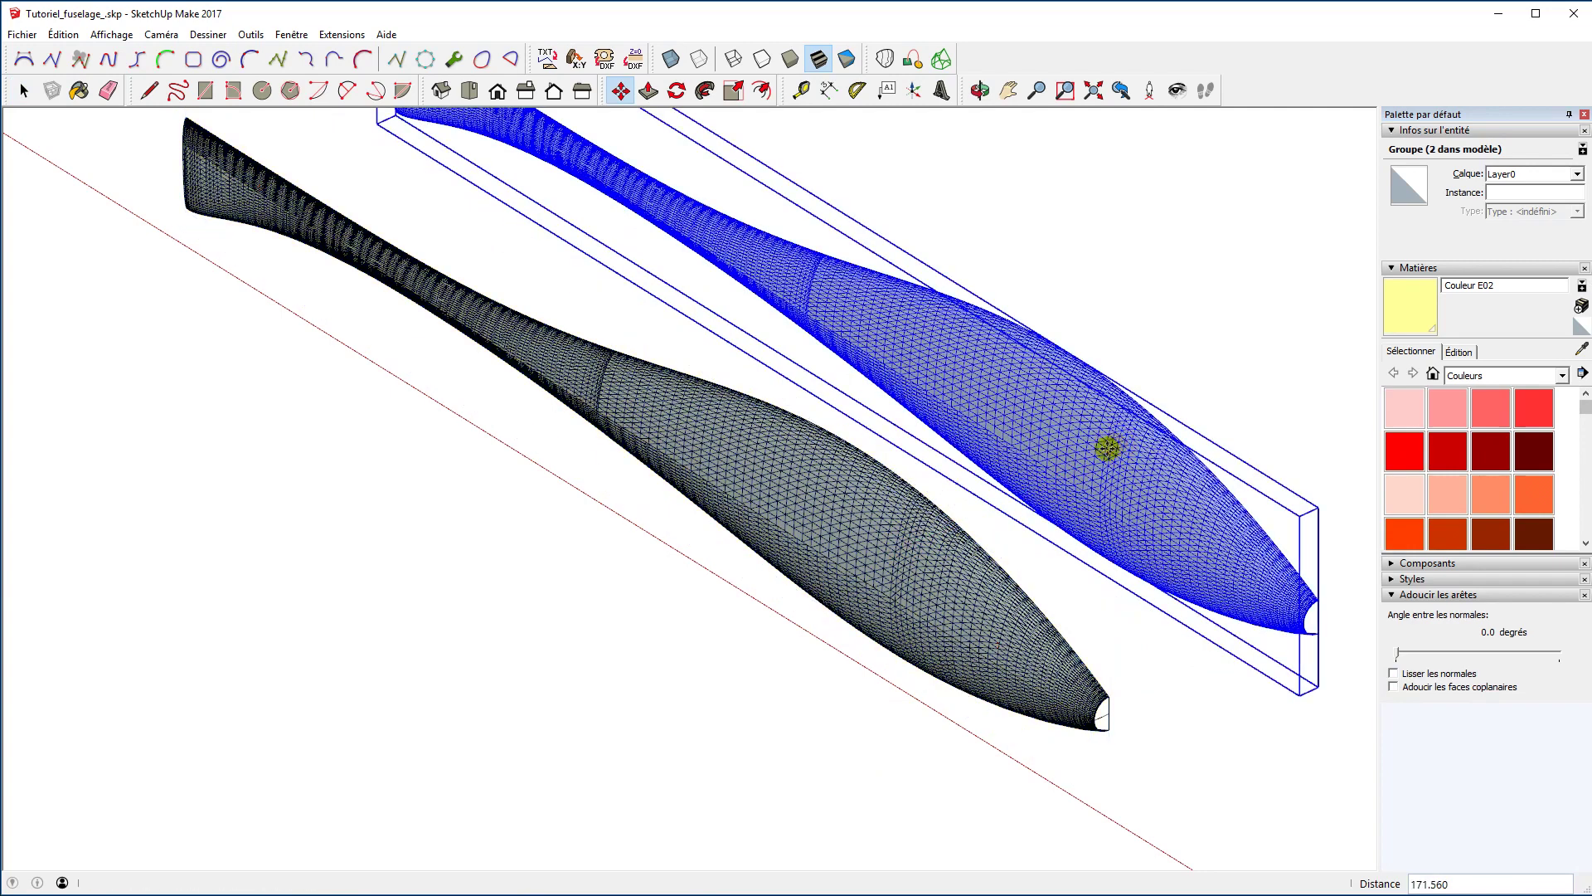
Mirror the copied half-fuselage by scaling it by -1 along the green axis.
click(734, 91)
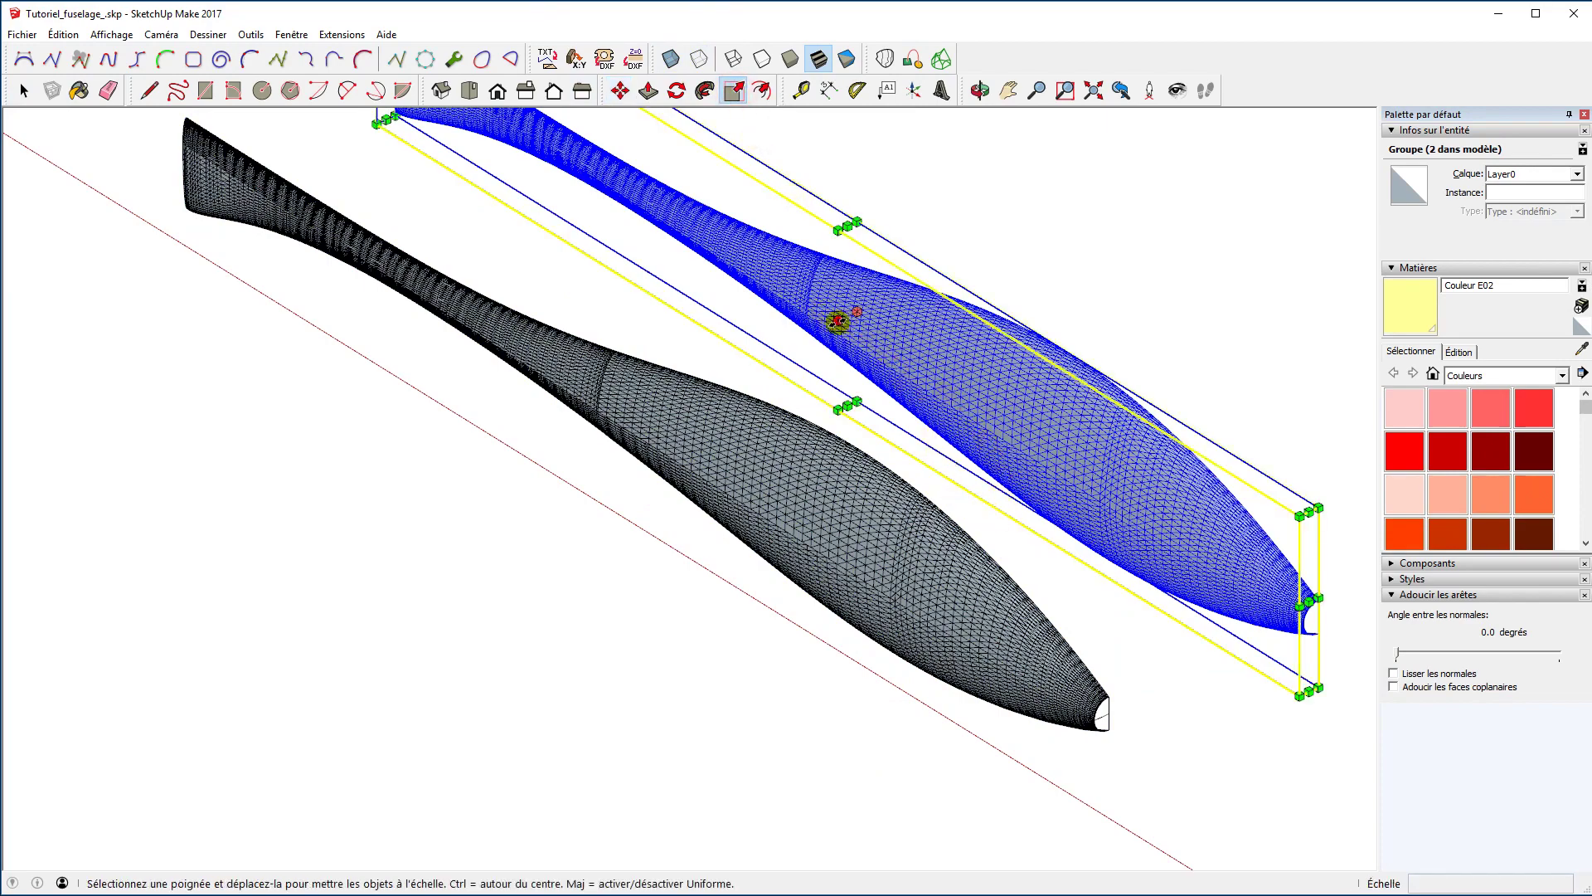
drag(837, 321, 881, 305)
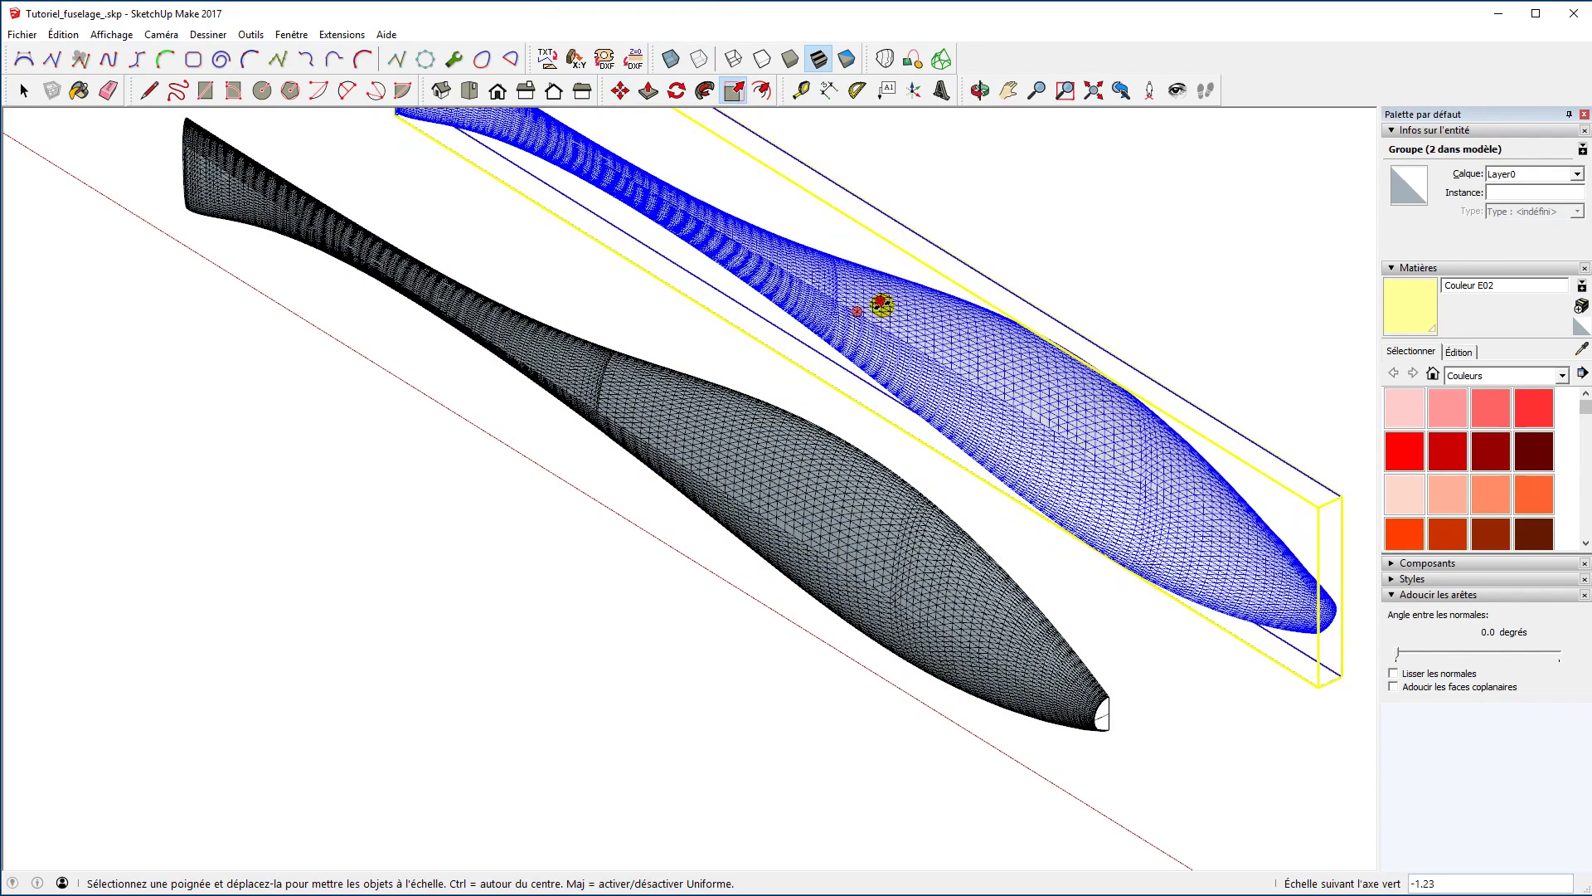
text(-1)
key(Return)
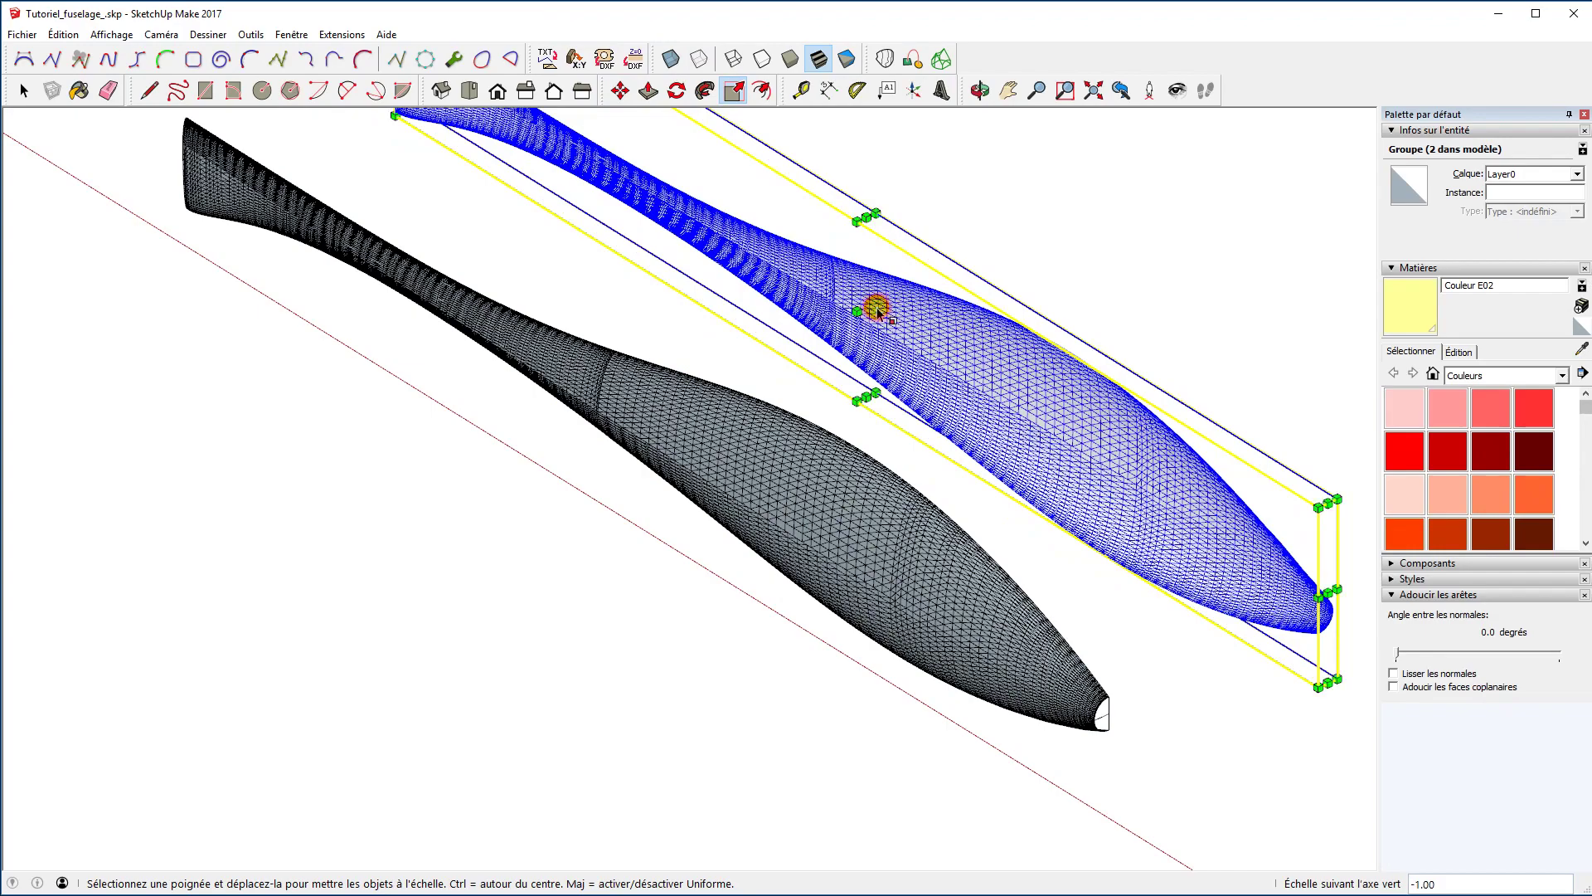
Move the mirrored half against the original in wireframe display, matching their upper nose endpoints, and restore the shaded display.
key(m)
middle_drag(1341, 793, 1161, 686)
scroll(1162, 687, up, 6)
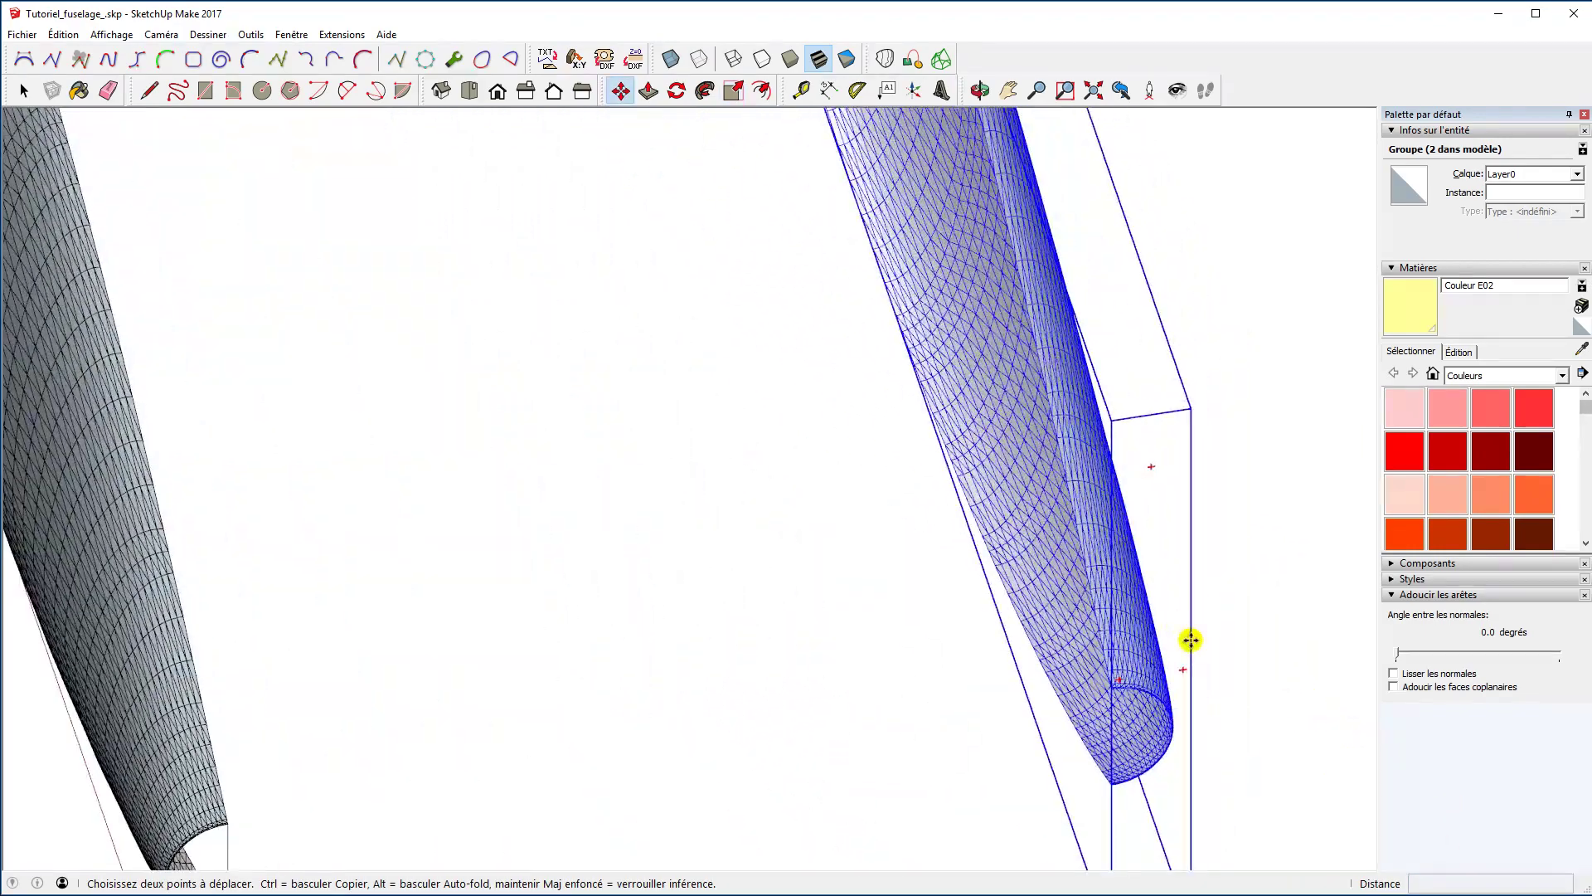
scroll(1026, 745, up, 4)
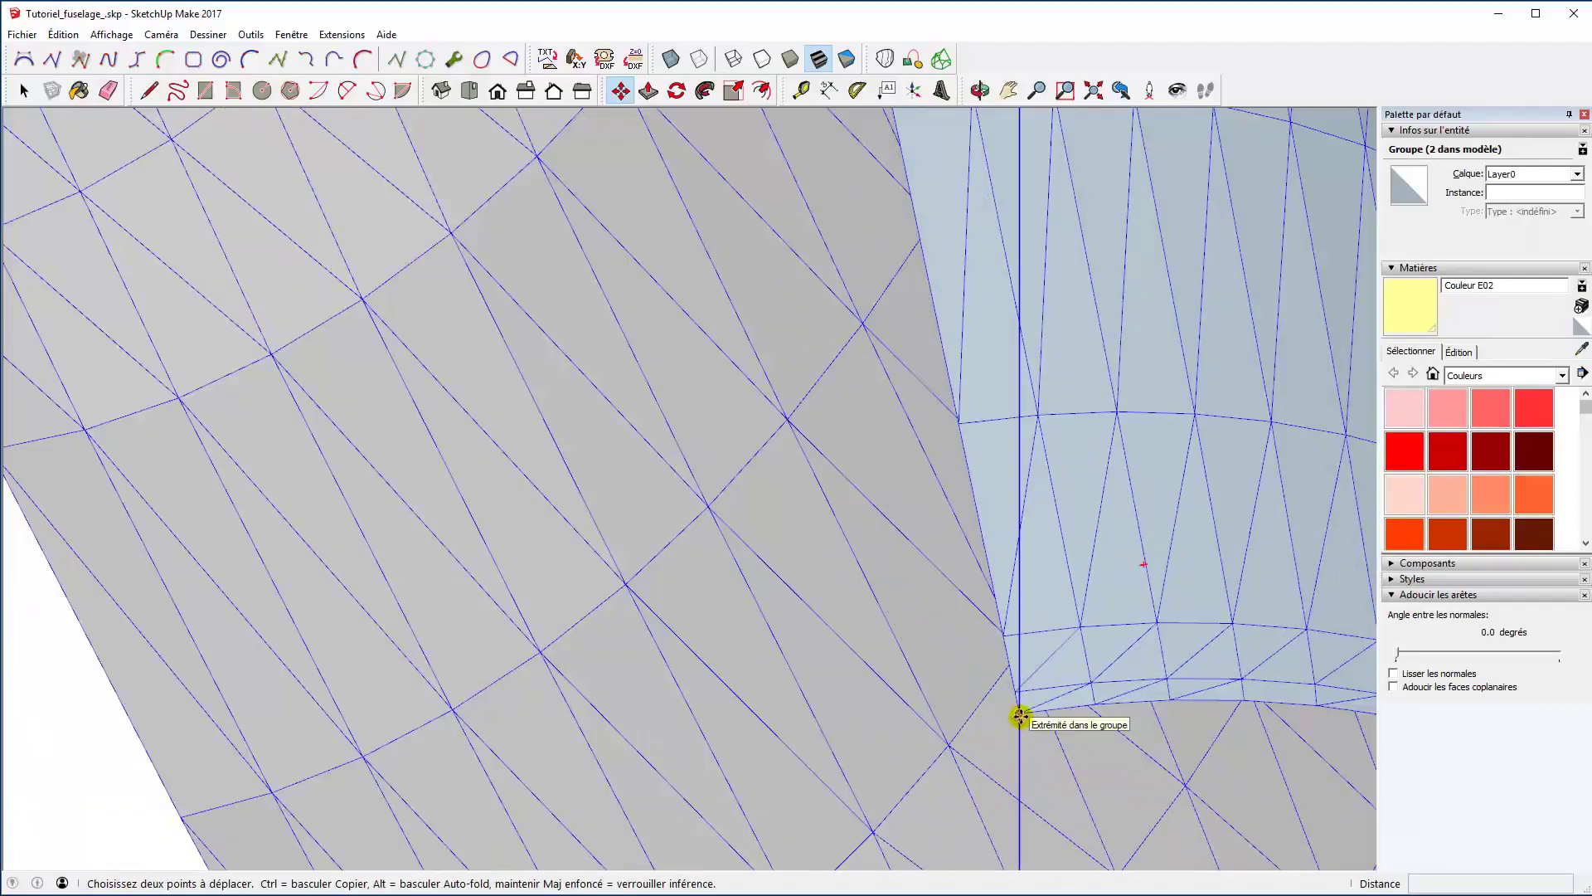
click(735, 60)
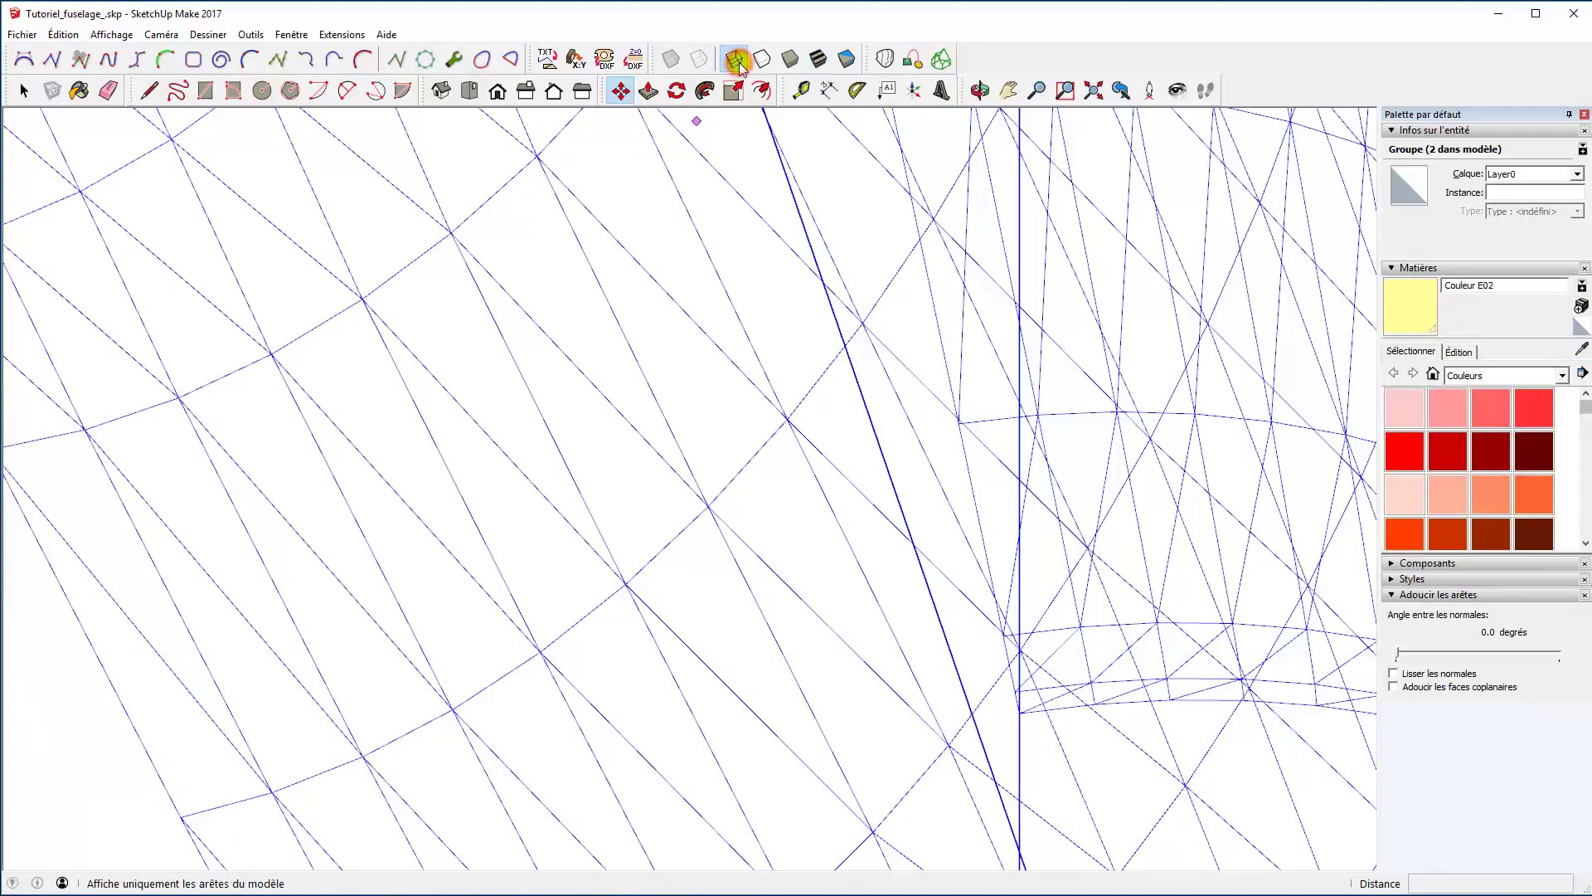
click(1021, 715)
scroll(1021, 713, down, 8)
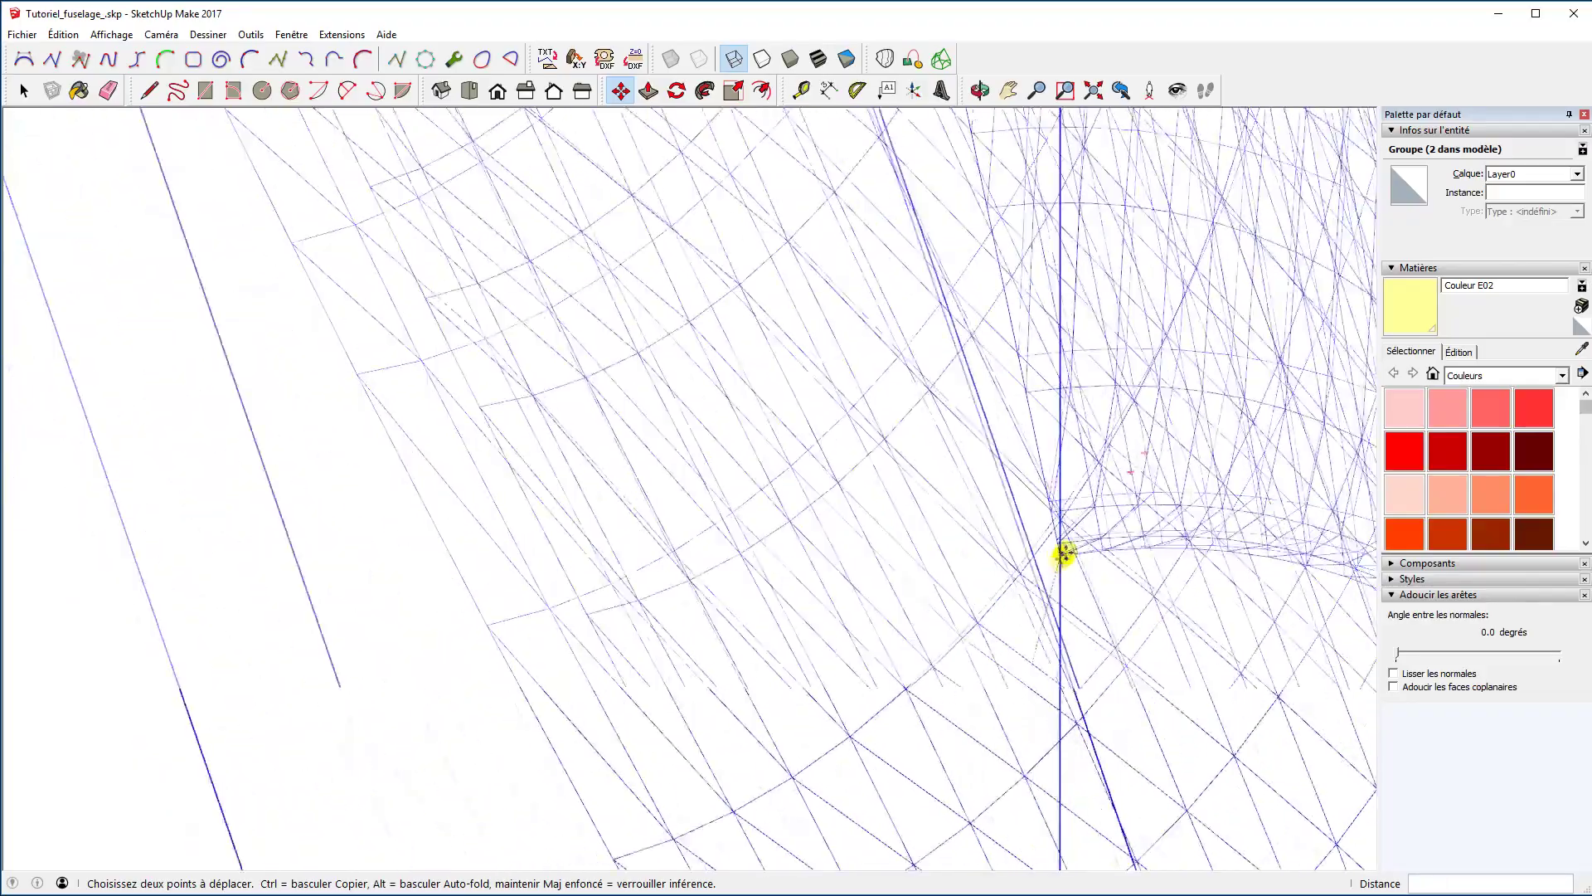
scroll(1111, 499, down, 6)
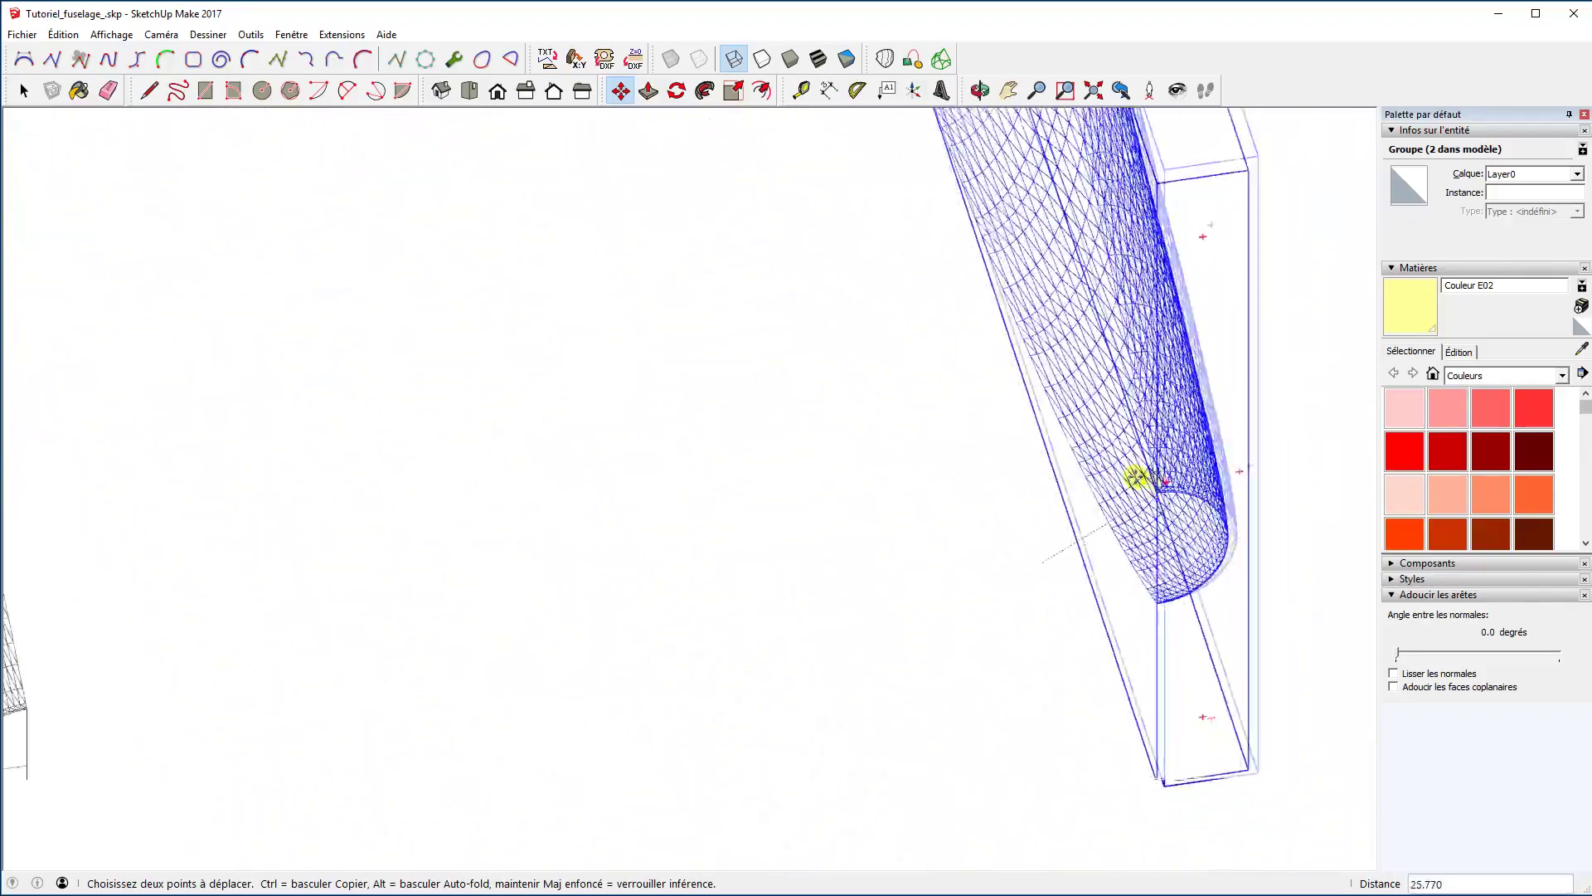
scroll(602, 541, up, 8)
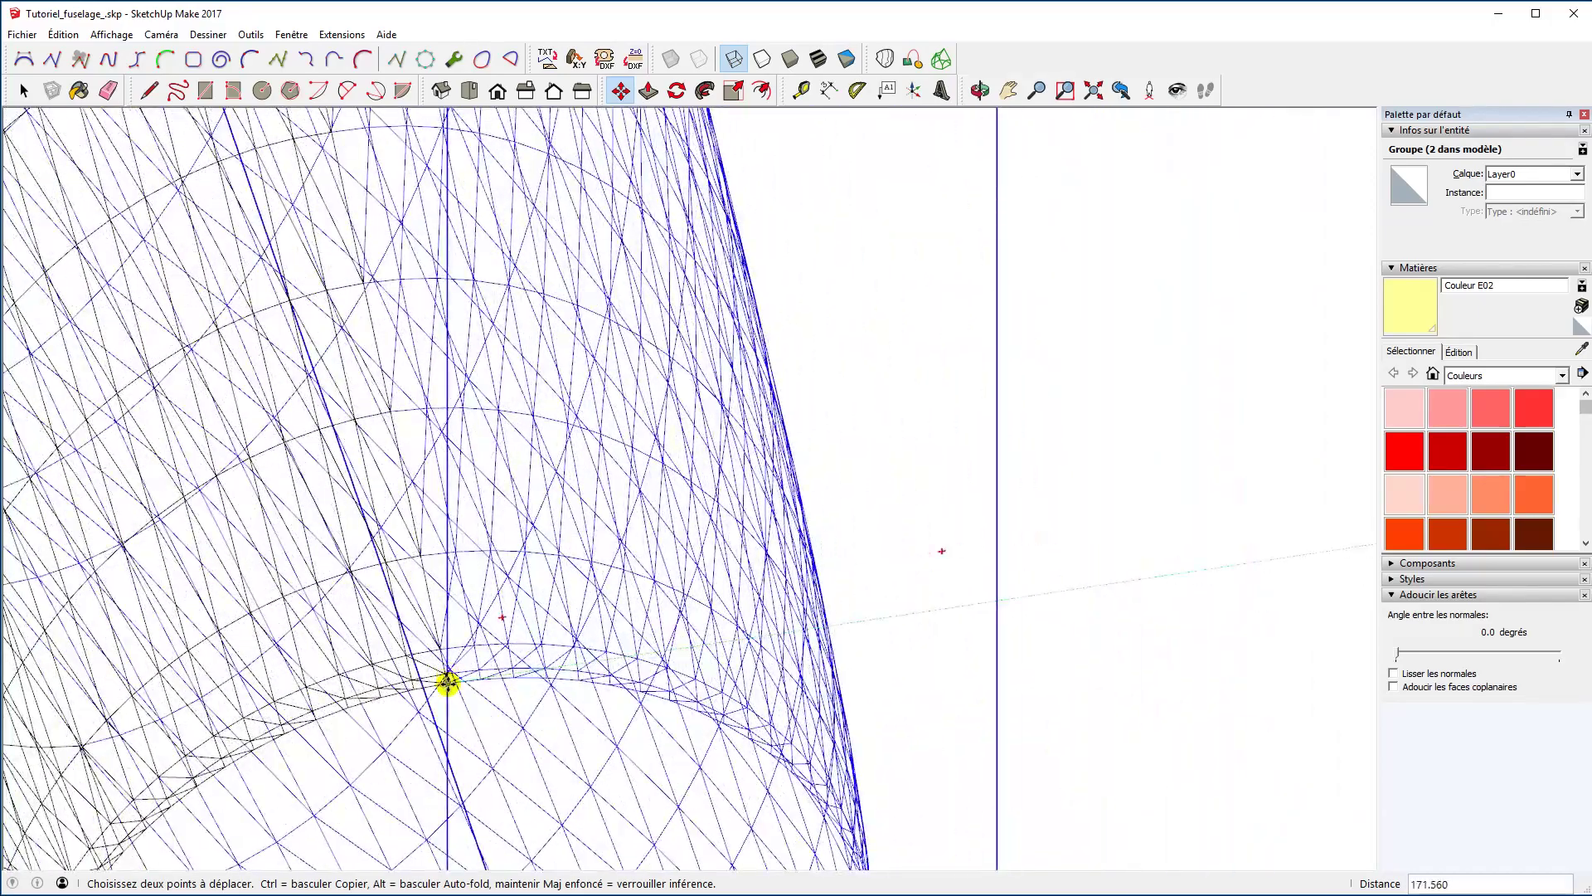
click(447, 683)
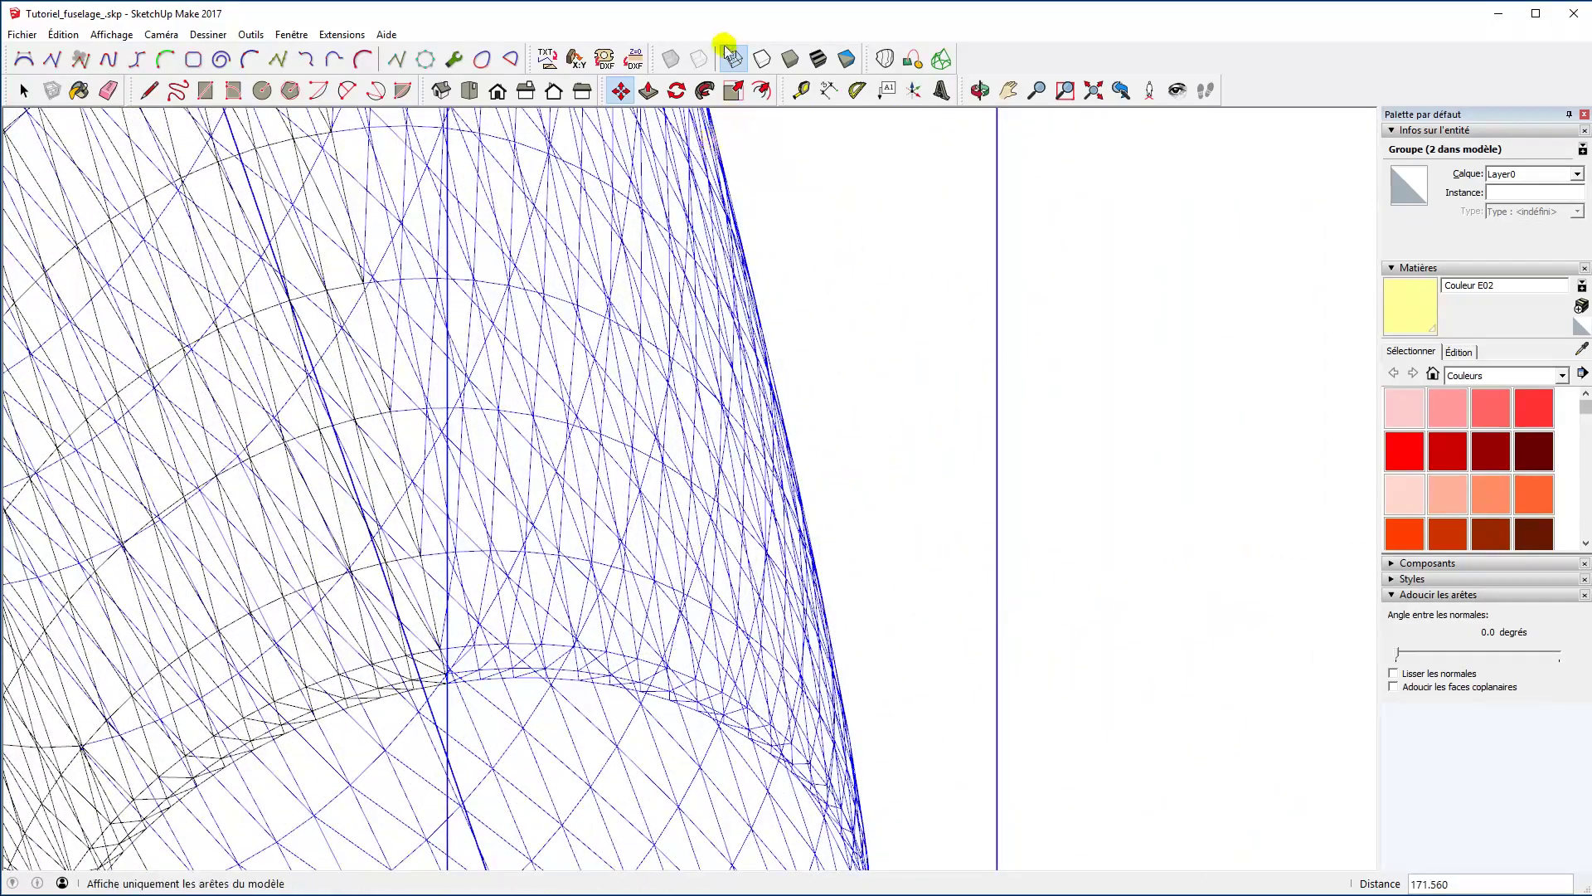
click(792, 61)
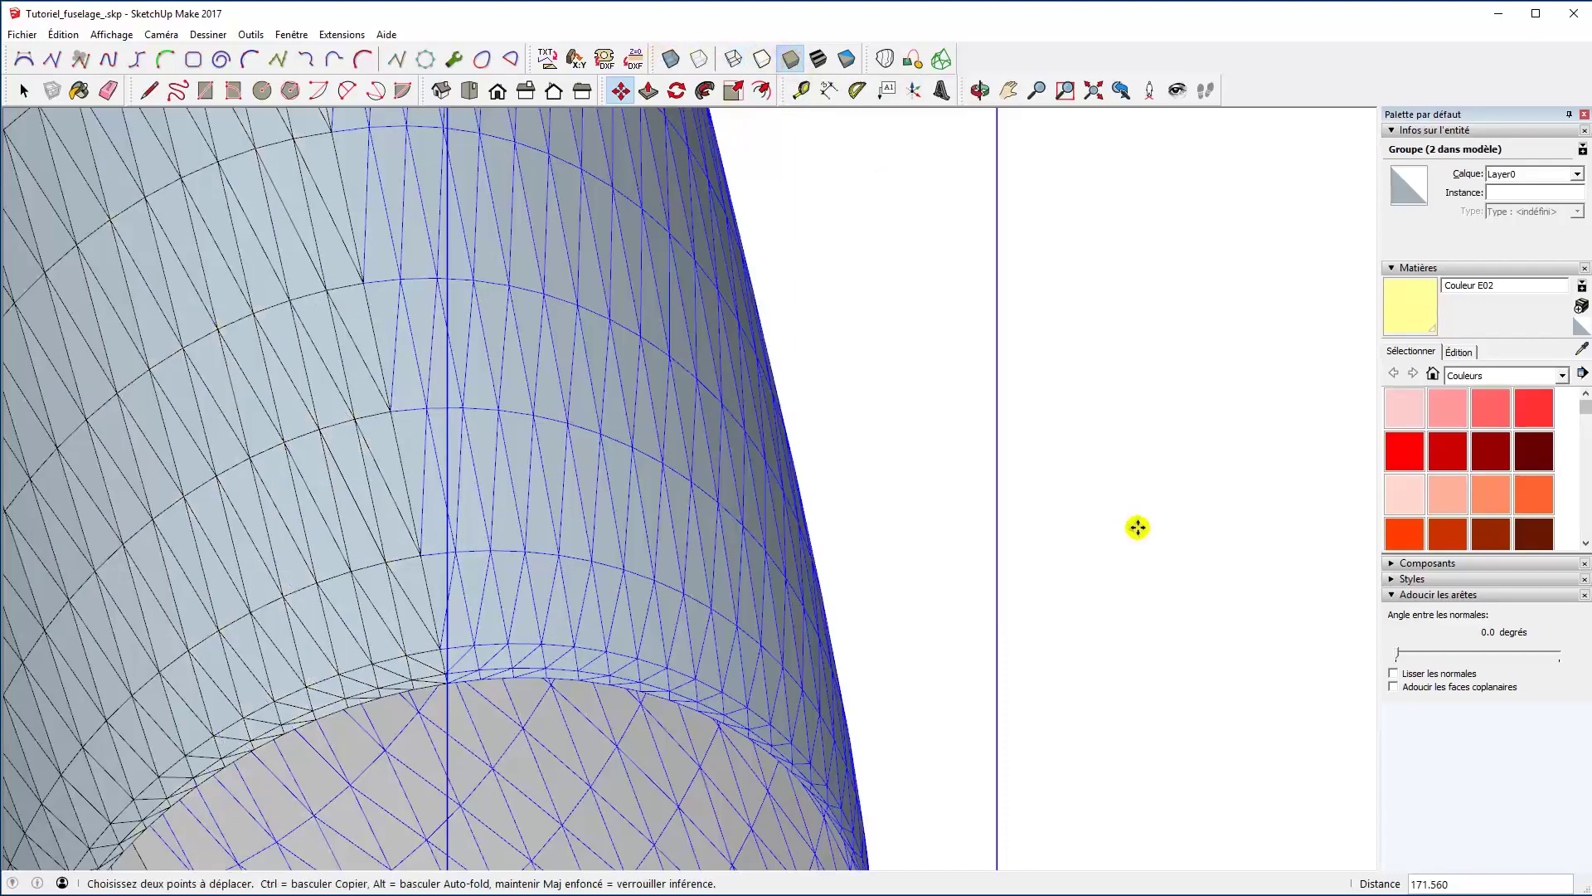
Combine the two joined half-fuselage shells into a single group and hide that group.
scroll(1065, 480, down, 2)
scroll(1065, 480, down, 4)
key(space)
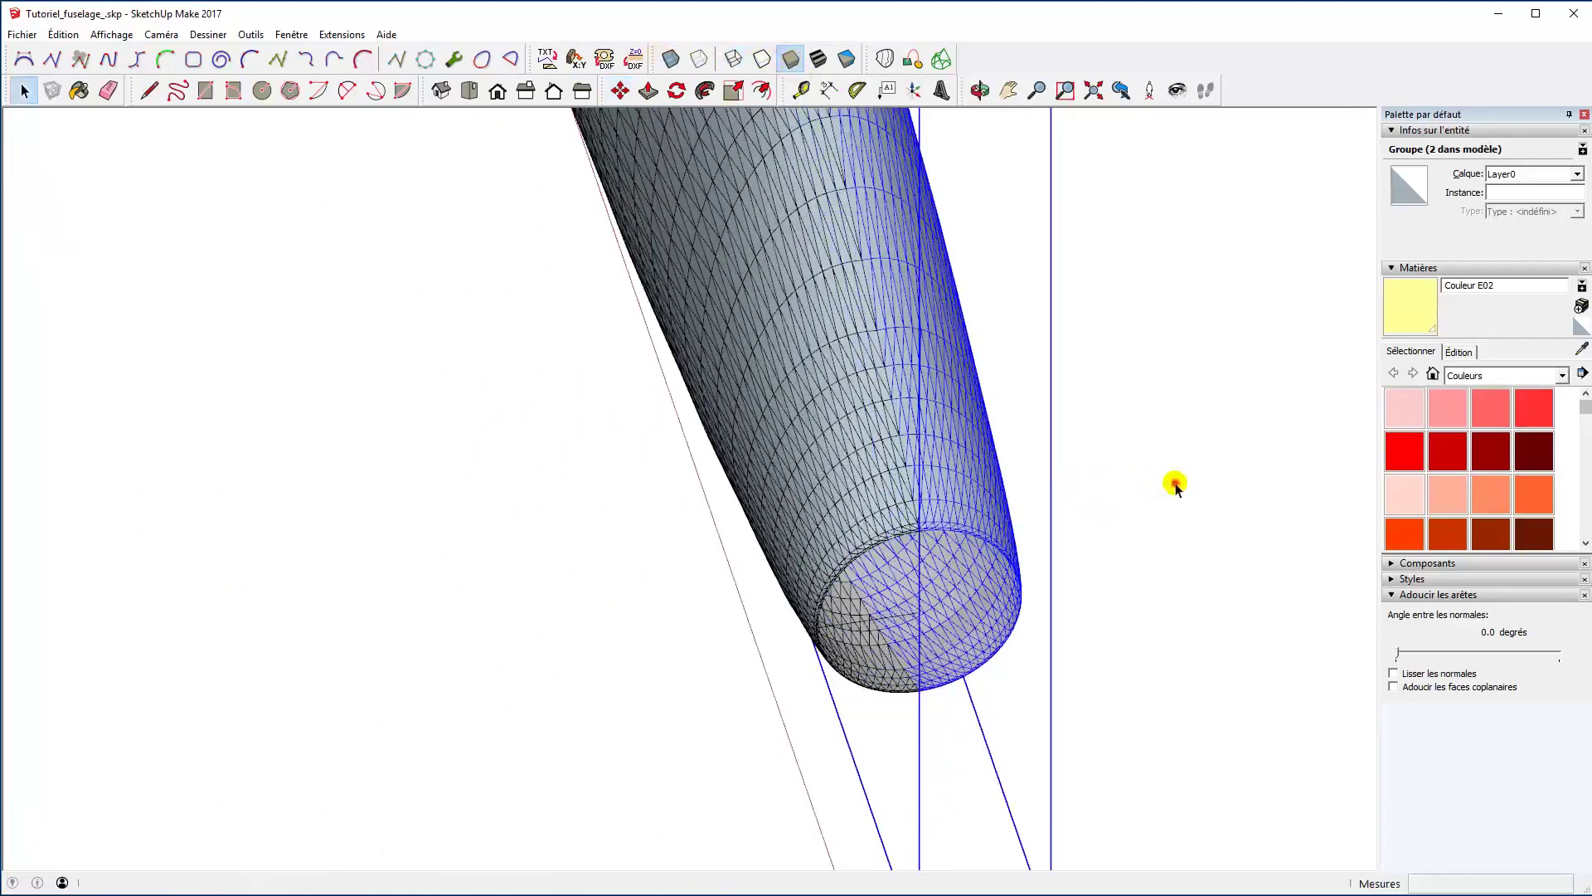
click(1187, 510)
middle_drag(1182, 523, 1003, 647)
click(860, 444)
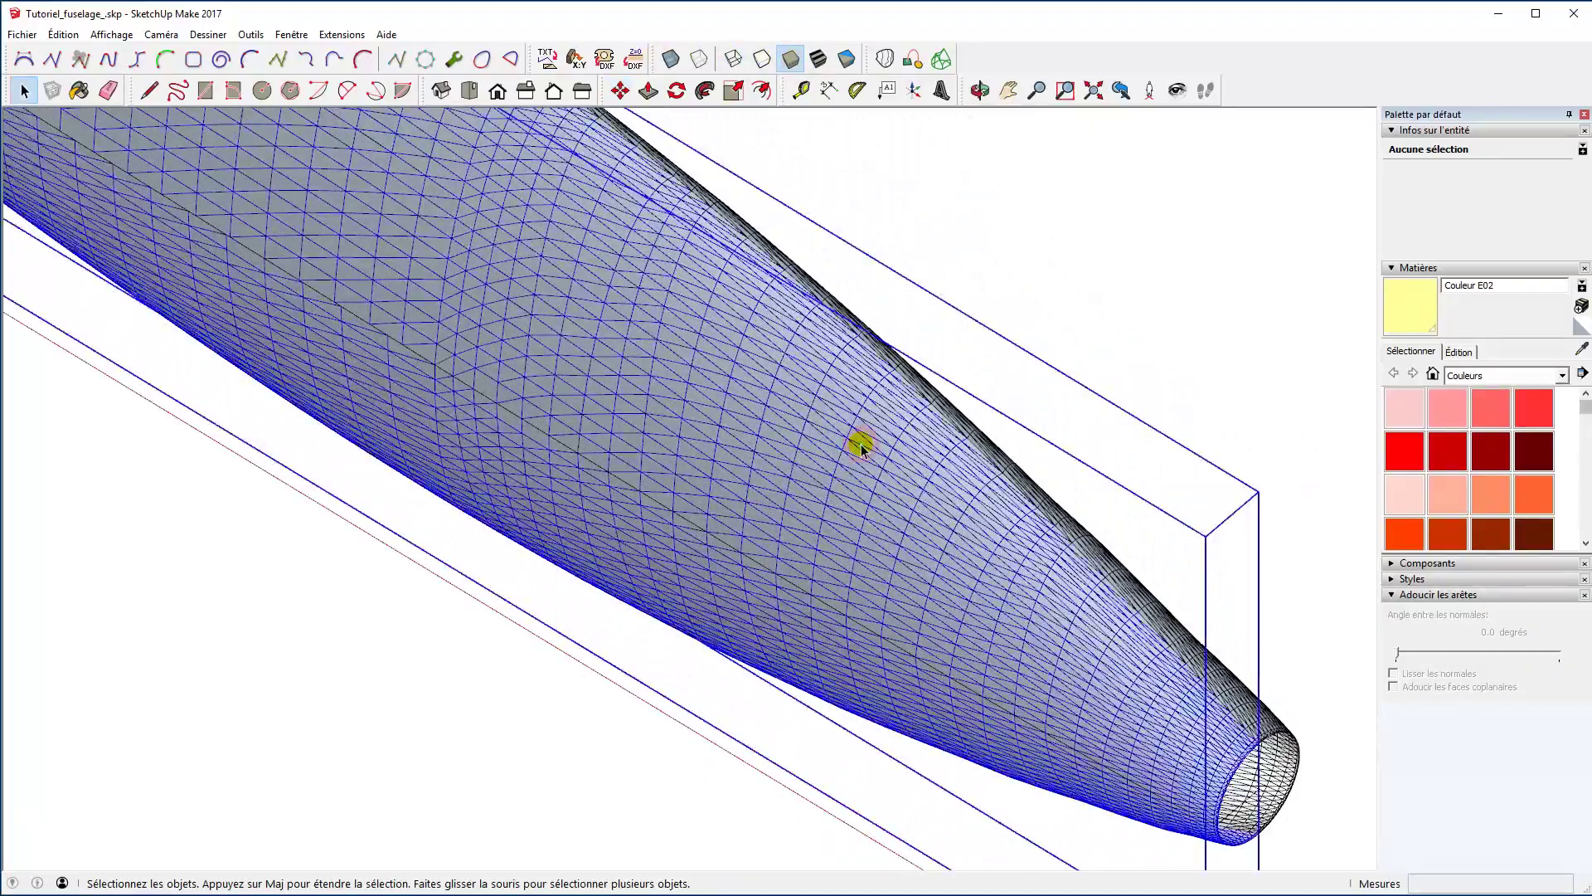
middle_drag(941, 620, 914, 561)
shift+click(842, 481)
right_click(839, 479)
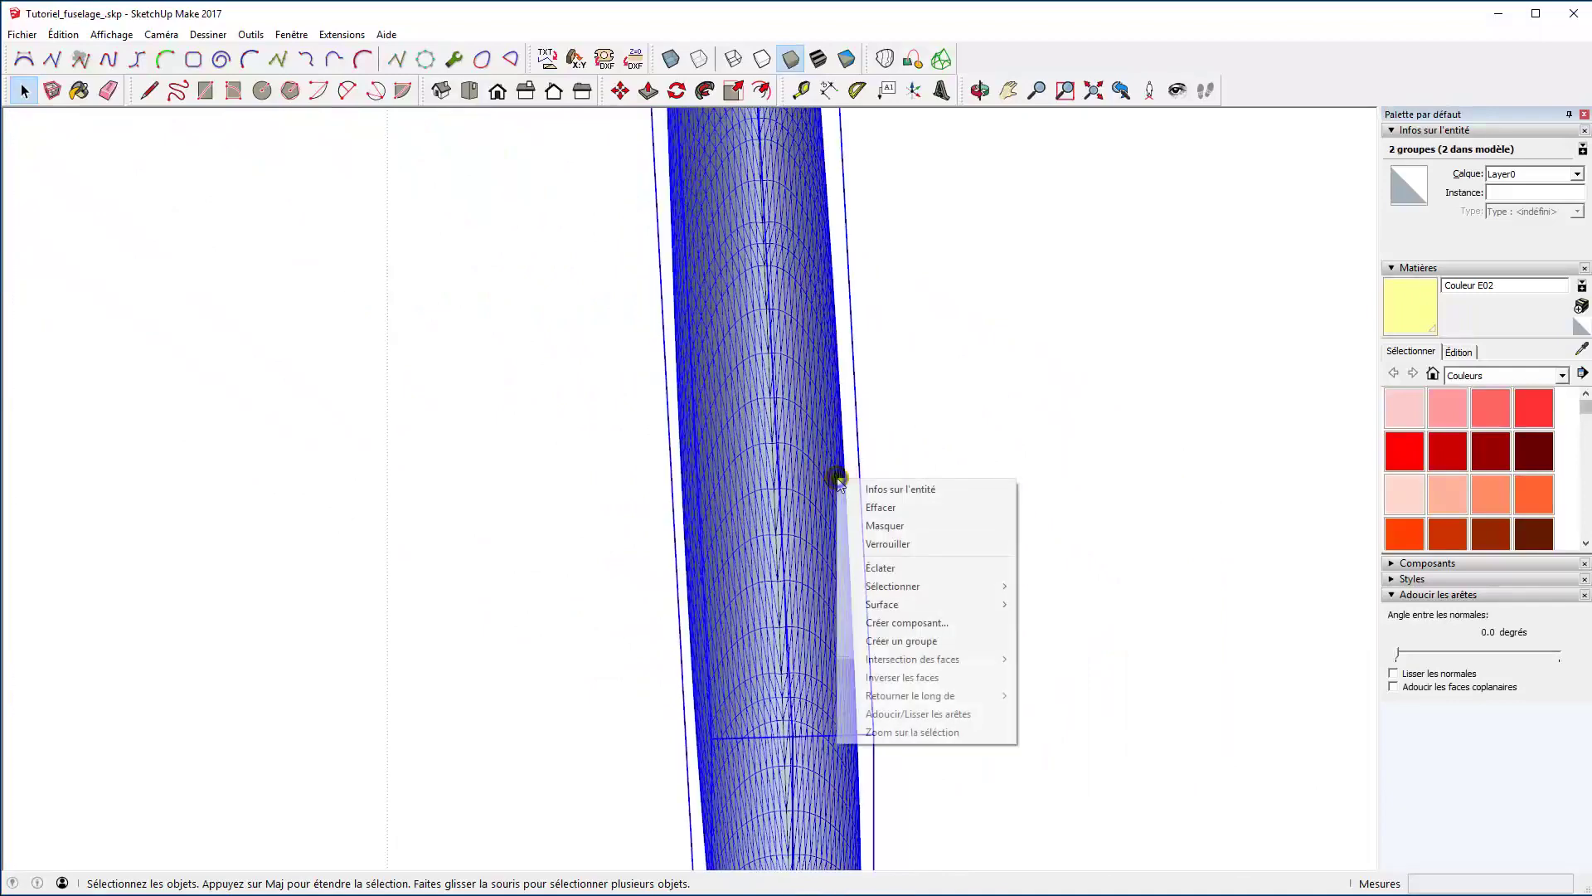
click(906, 642)
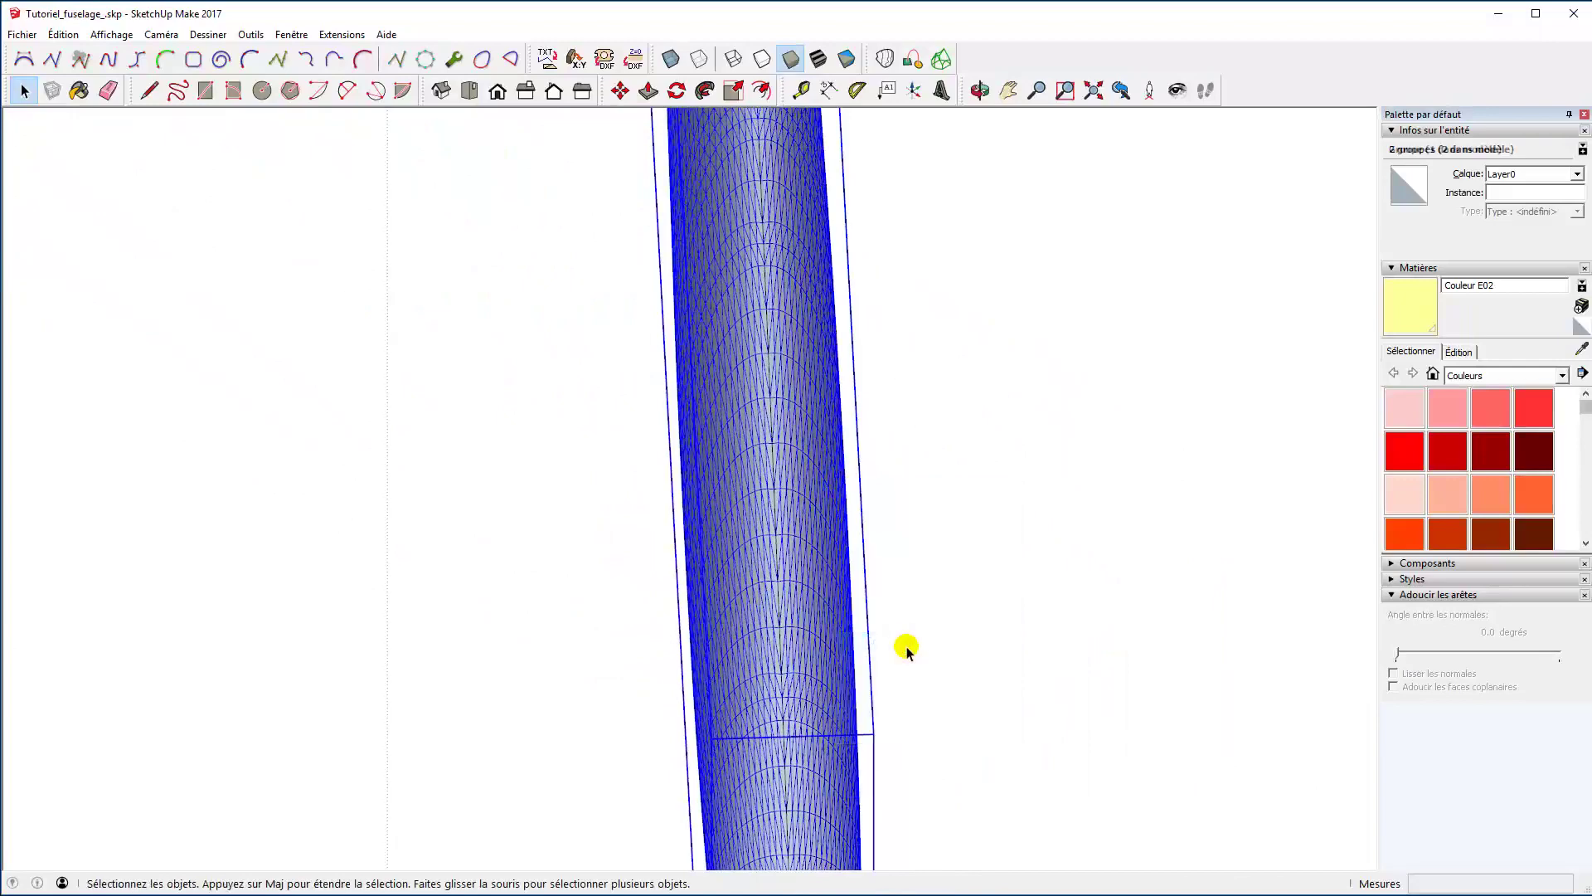
right_click(803, 560)
click(864, 608)
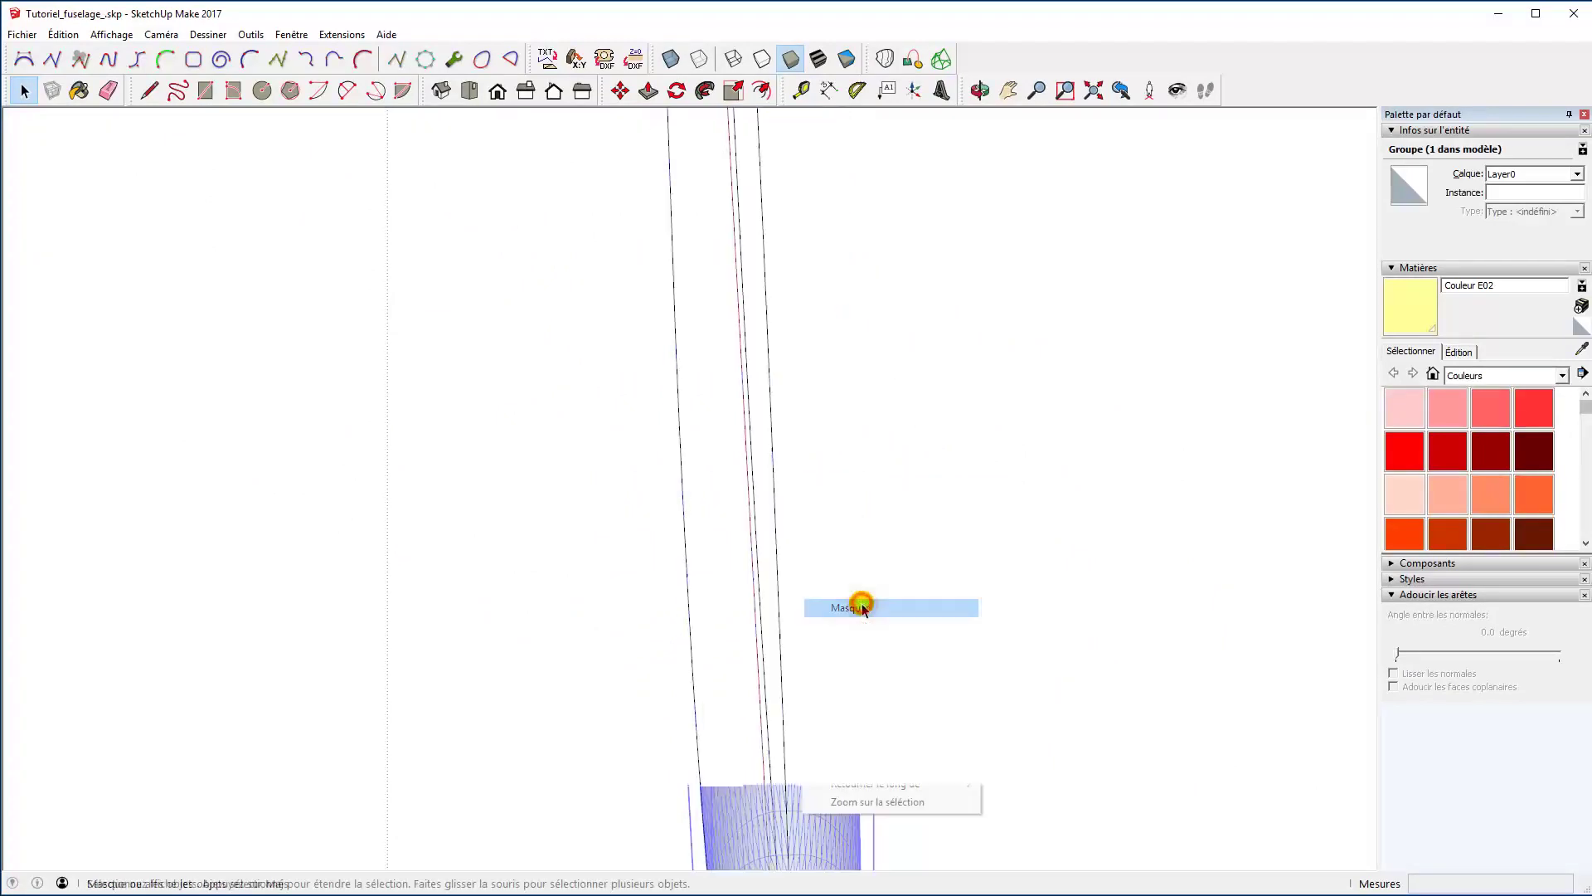
Group all the remaining fuselage profile curves and hide the resulting group.
scroll(867, 601, up, 5)
scroll(883, 597, down, 10)
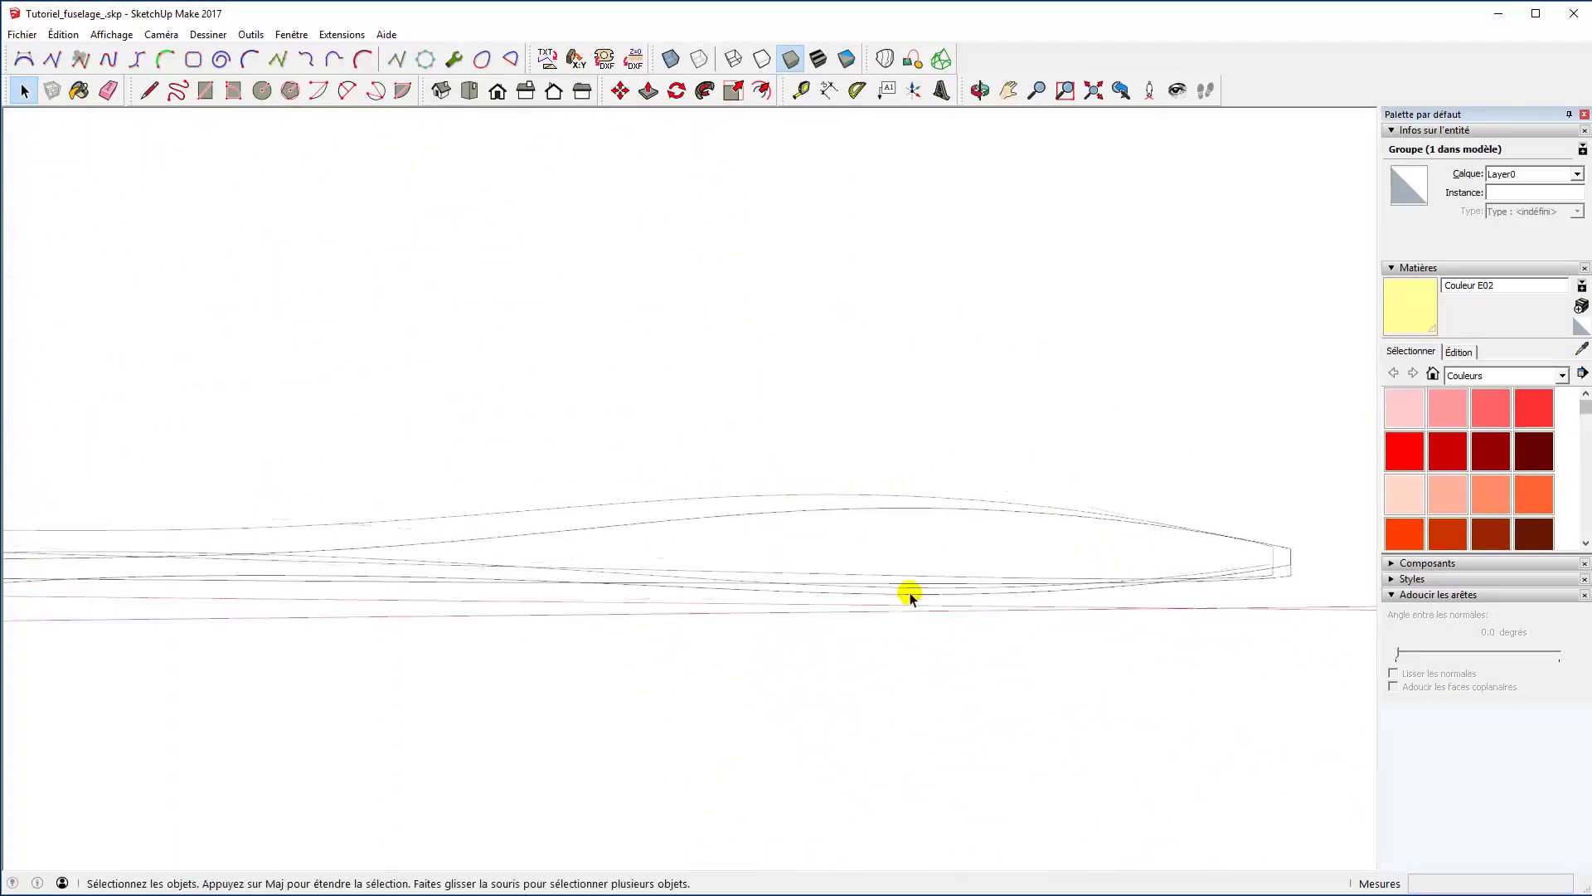
click(296, 437)
drag(249, 434, 1333, 645)
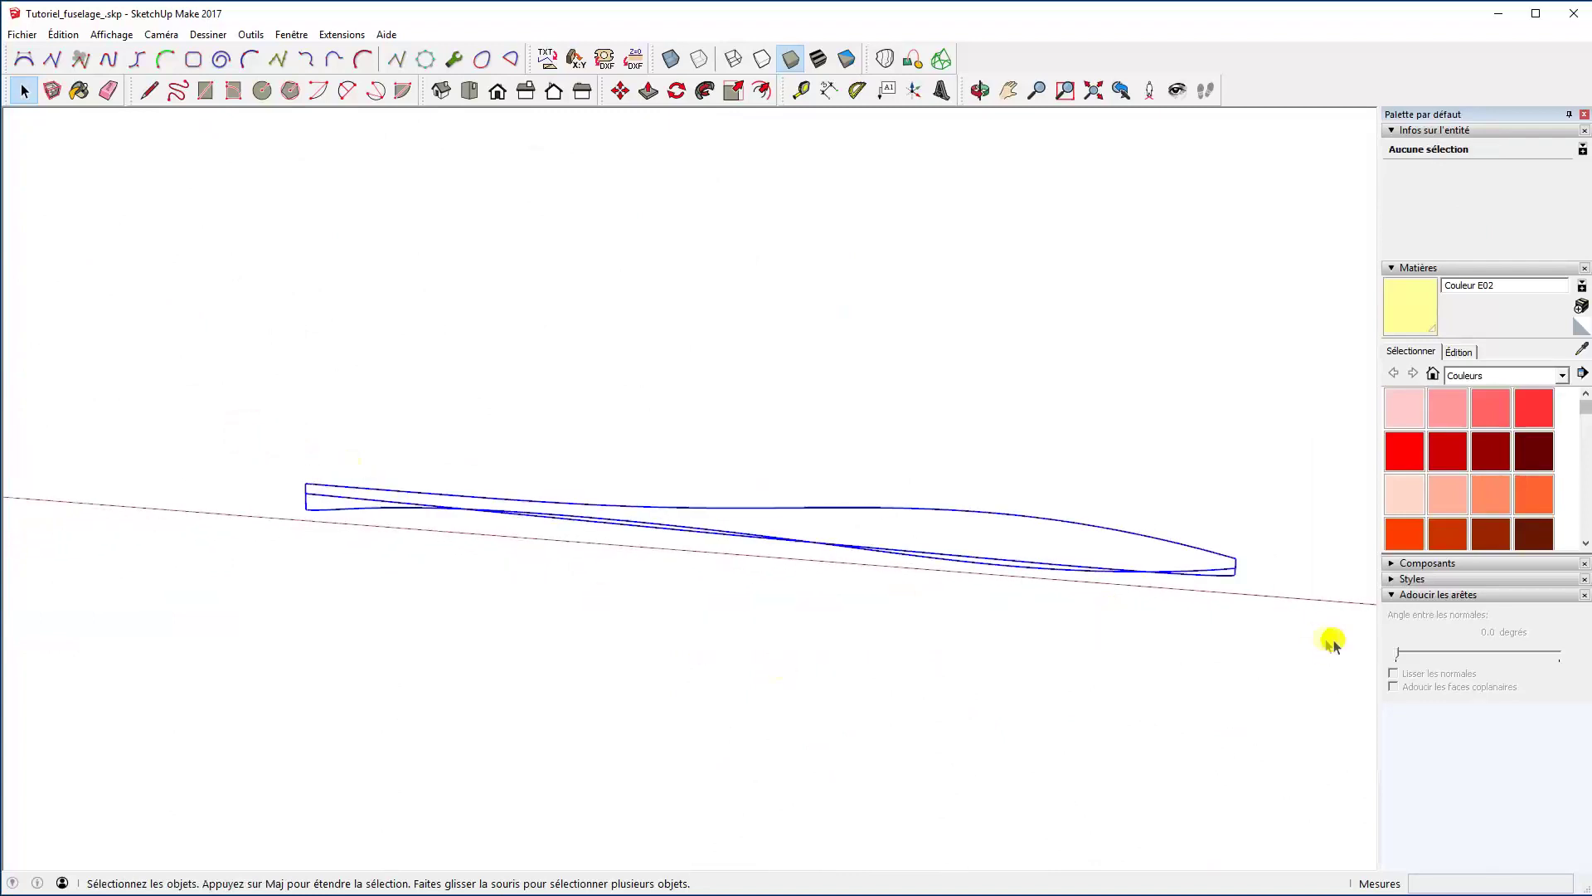
right_click(958, 510)
click(1037, 651)
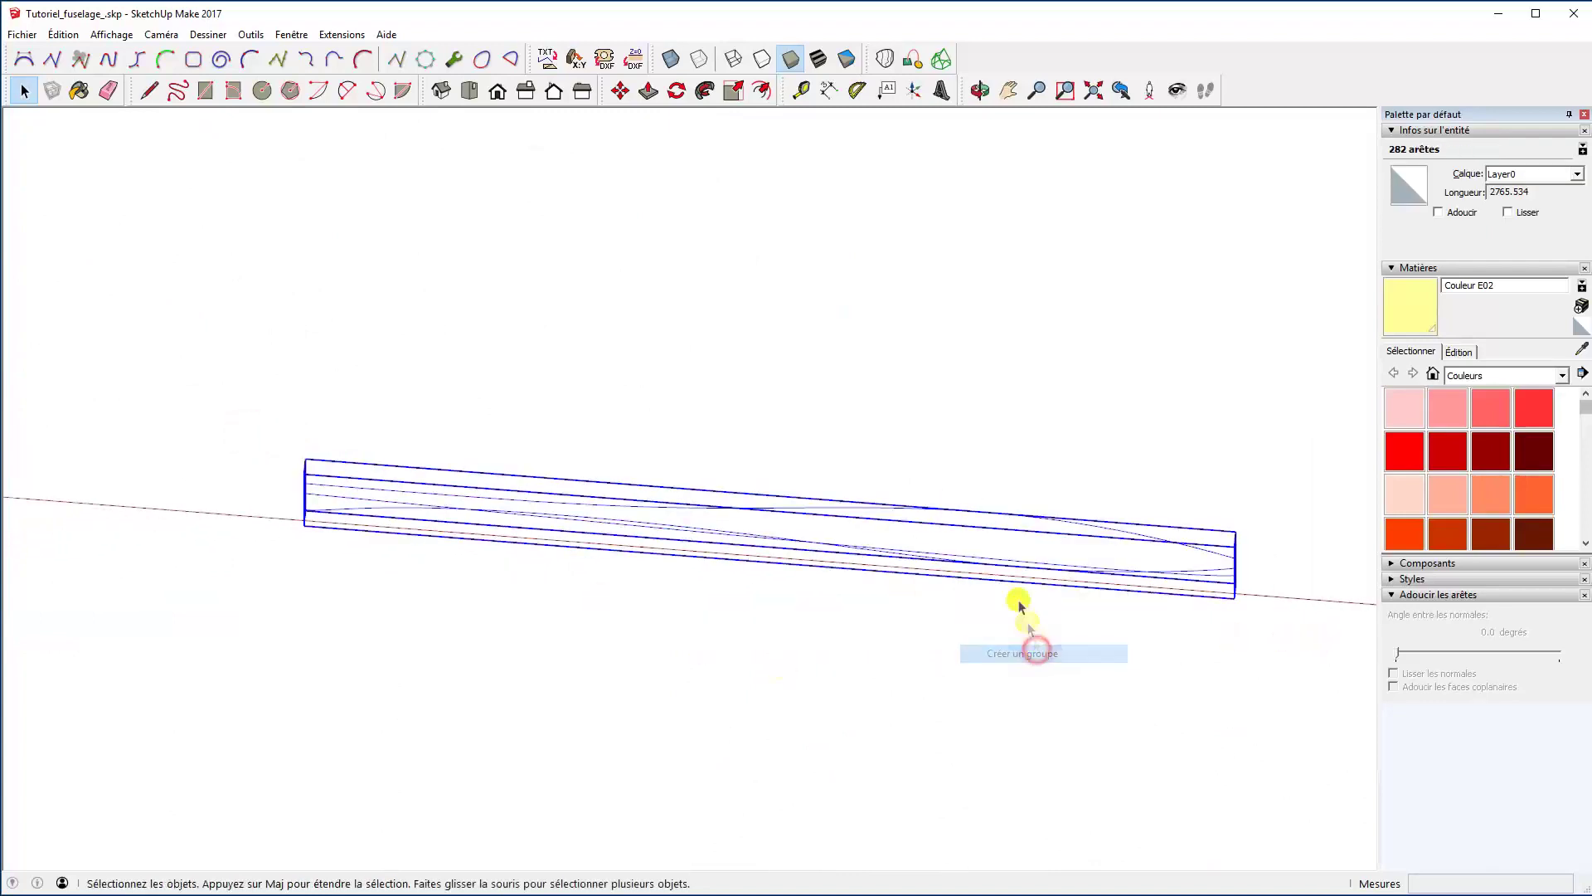
right_click(994, 516)
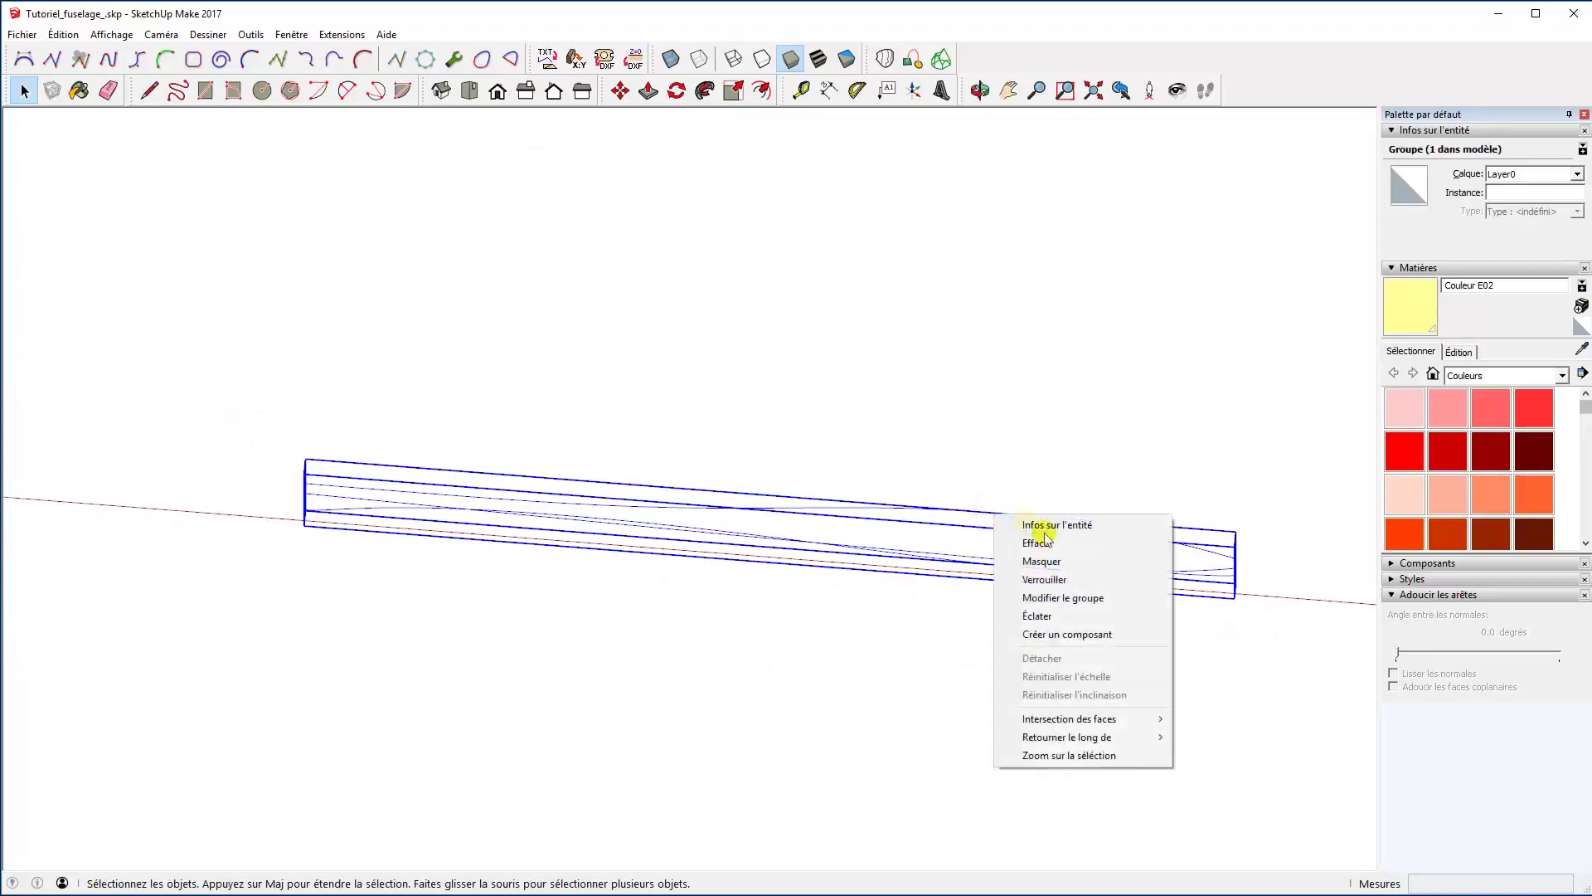
click(1040, 561)
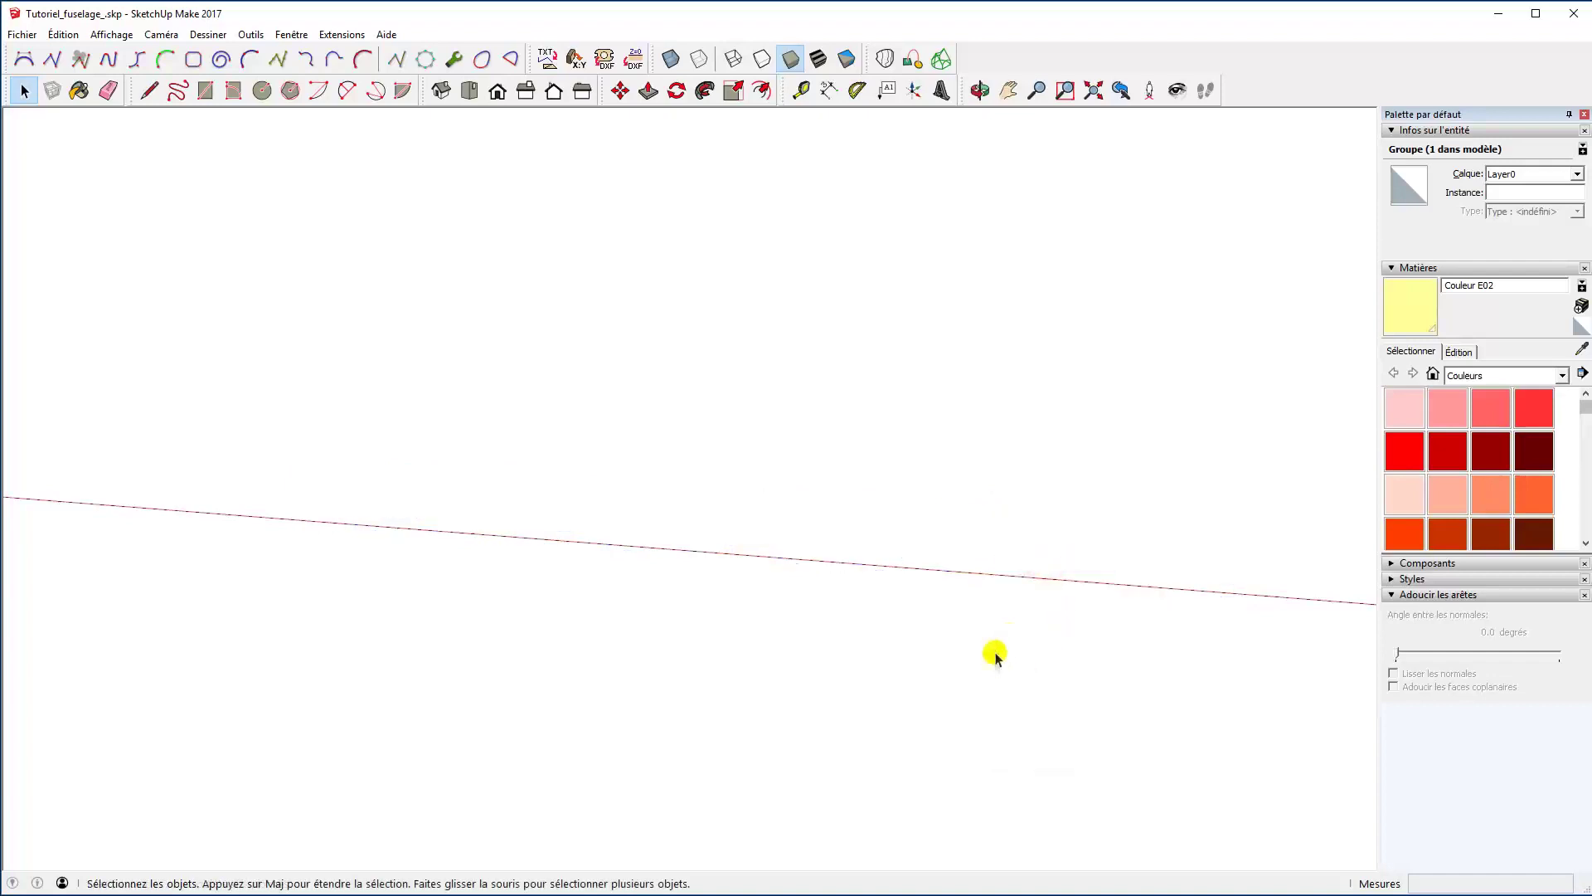
Show hidden geometry in the model and unhide the newly assembled fuselage group.
scroll(1075, 612, down, 10)
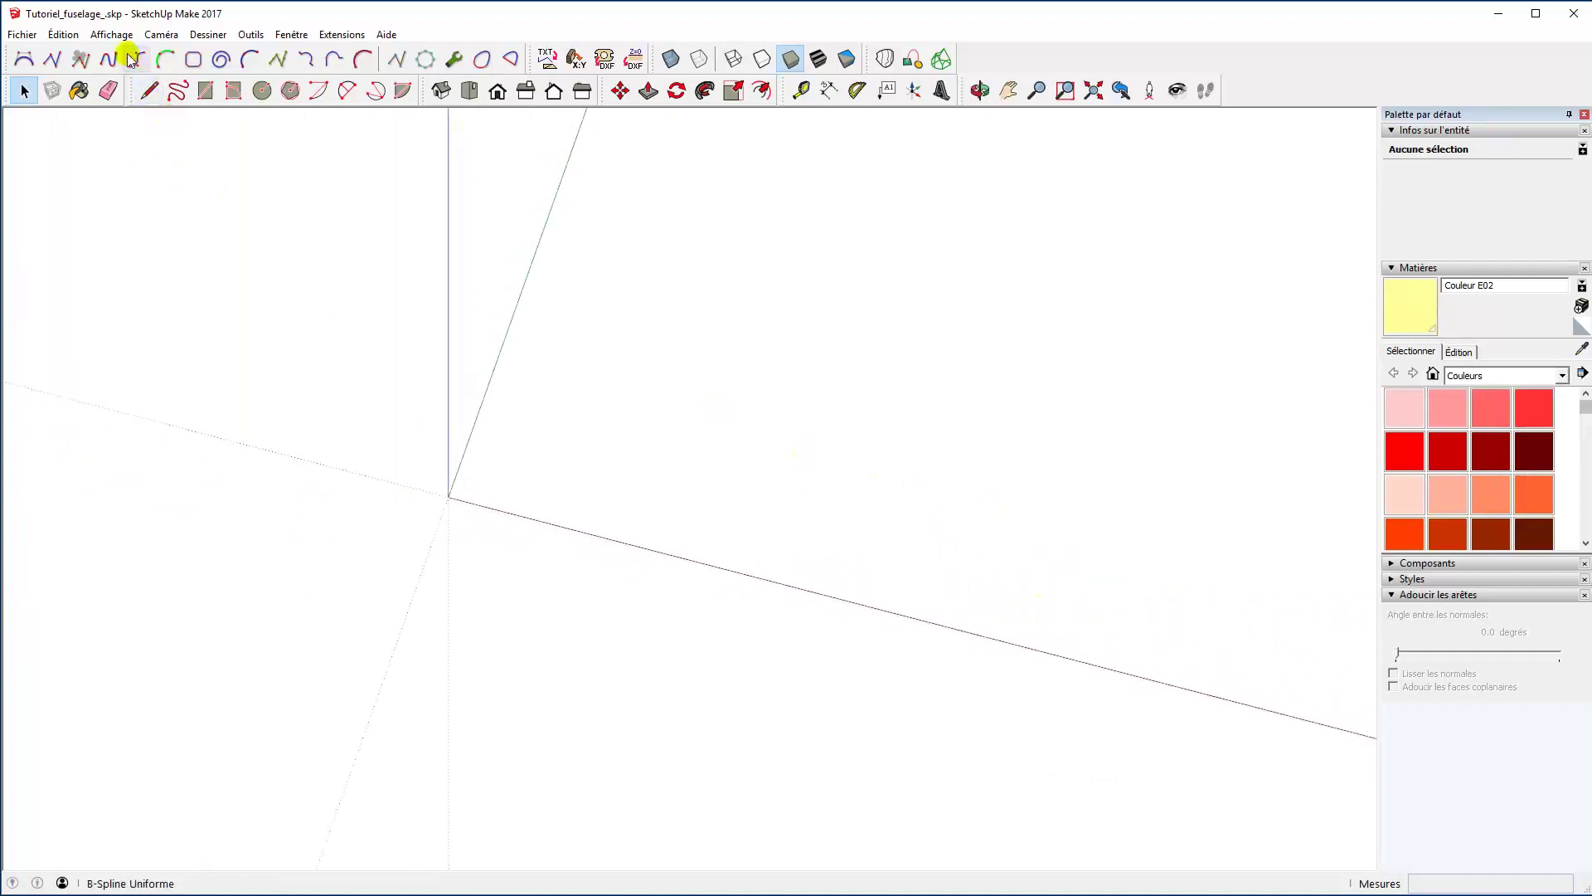
click(111, 34)
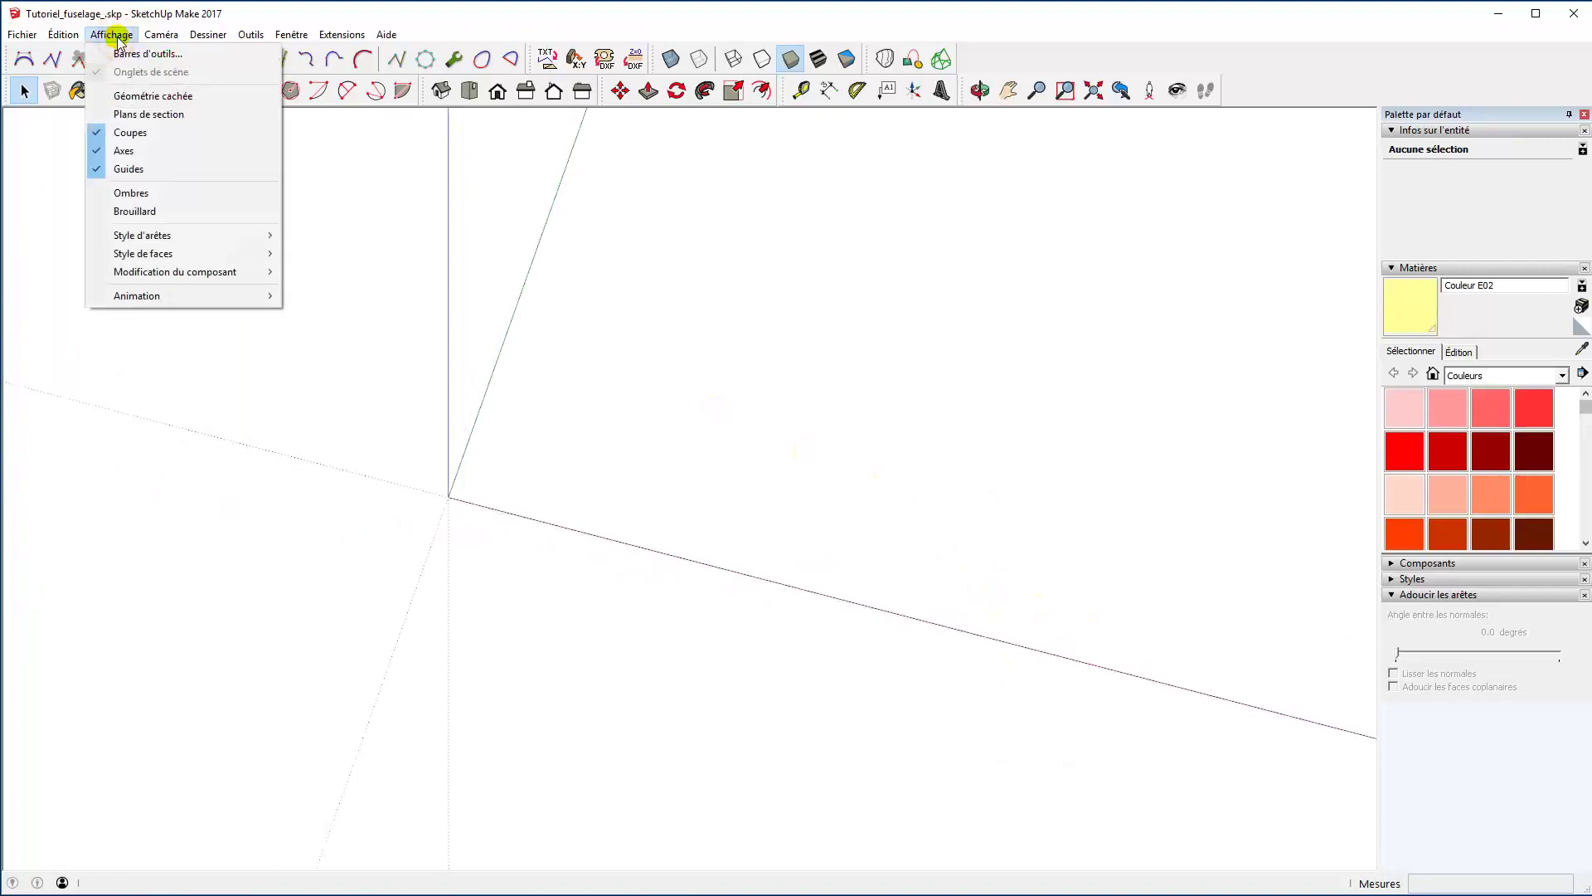
click(137, 95)
scroll(885, 656, up, 5)
scroll(884, 655, up, 3)
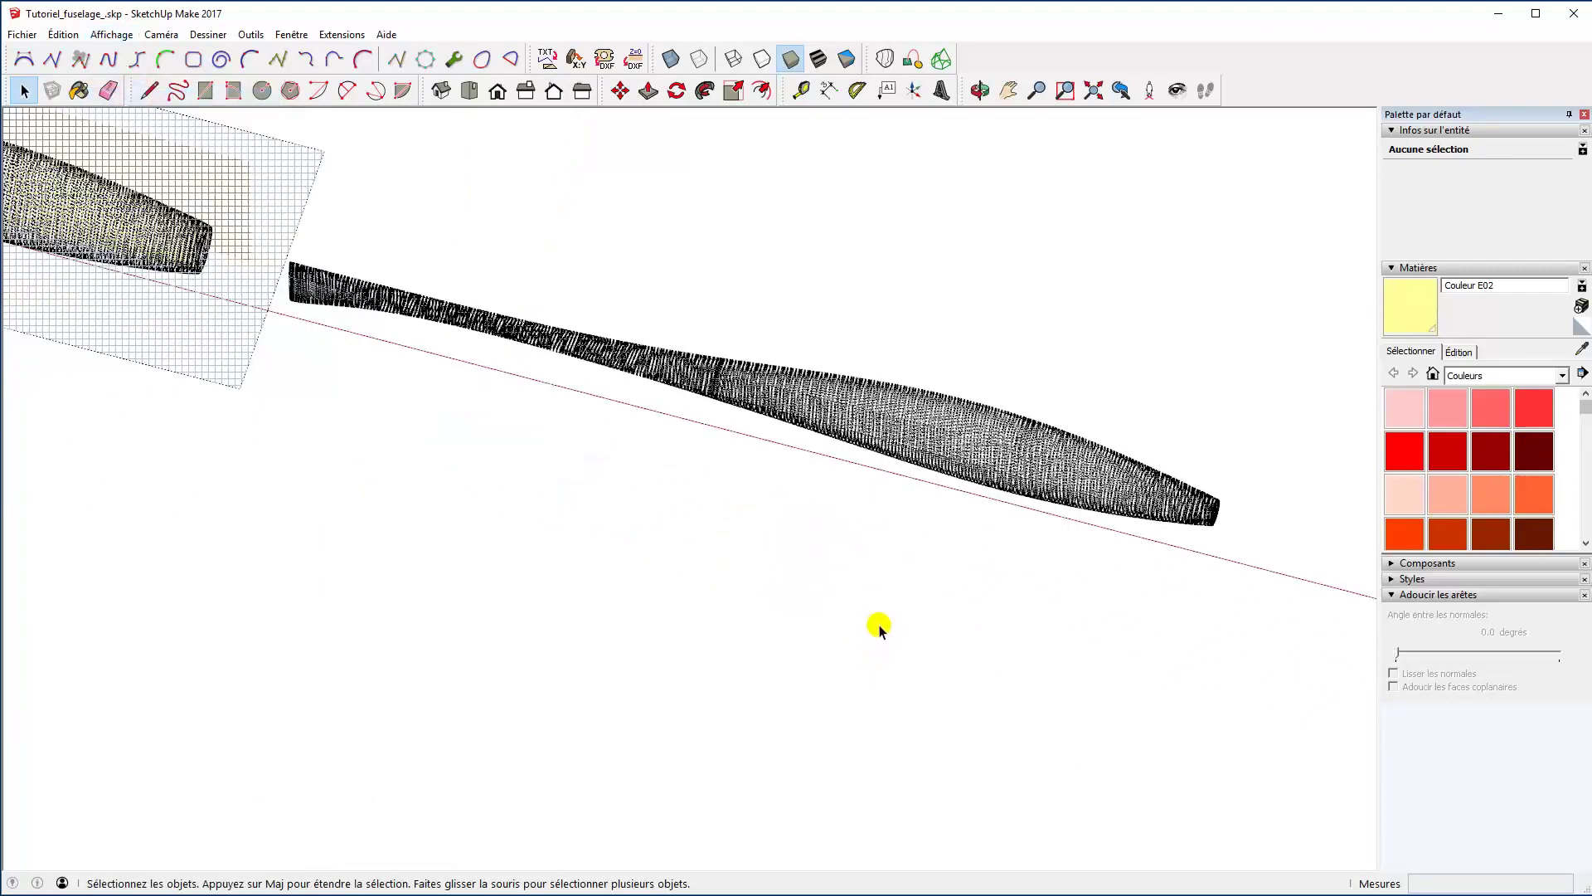
click(921, 395)
right_click(925, 399)
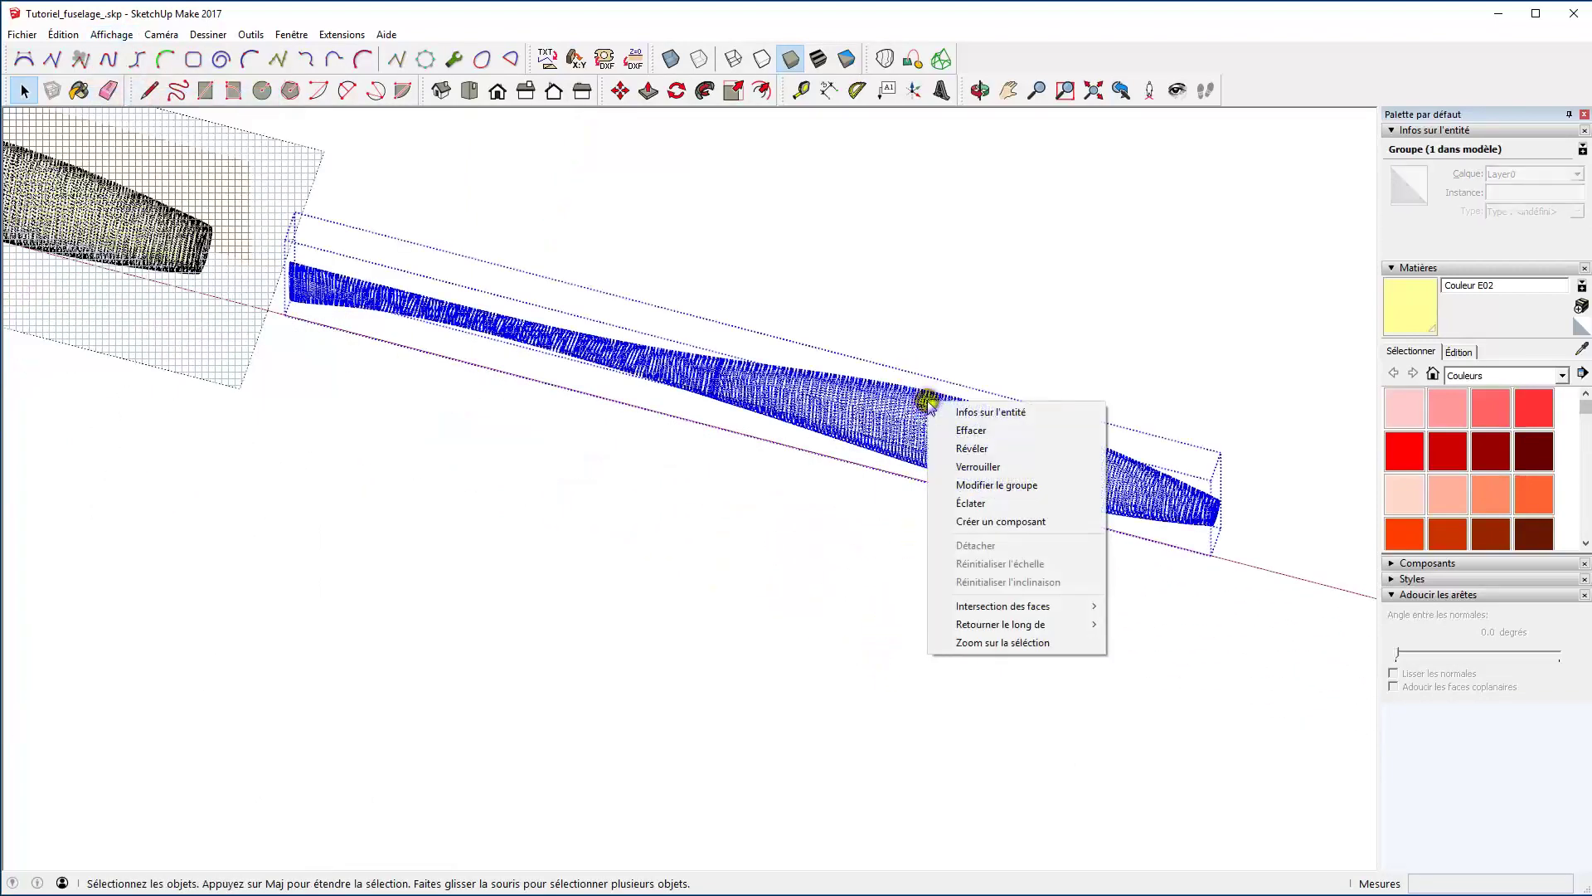
click(968, 450)
Unhide the yellow fuselage group located nearer the origin.
scroll(1024, 417, down, 5)
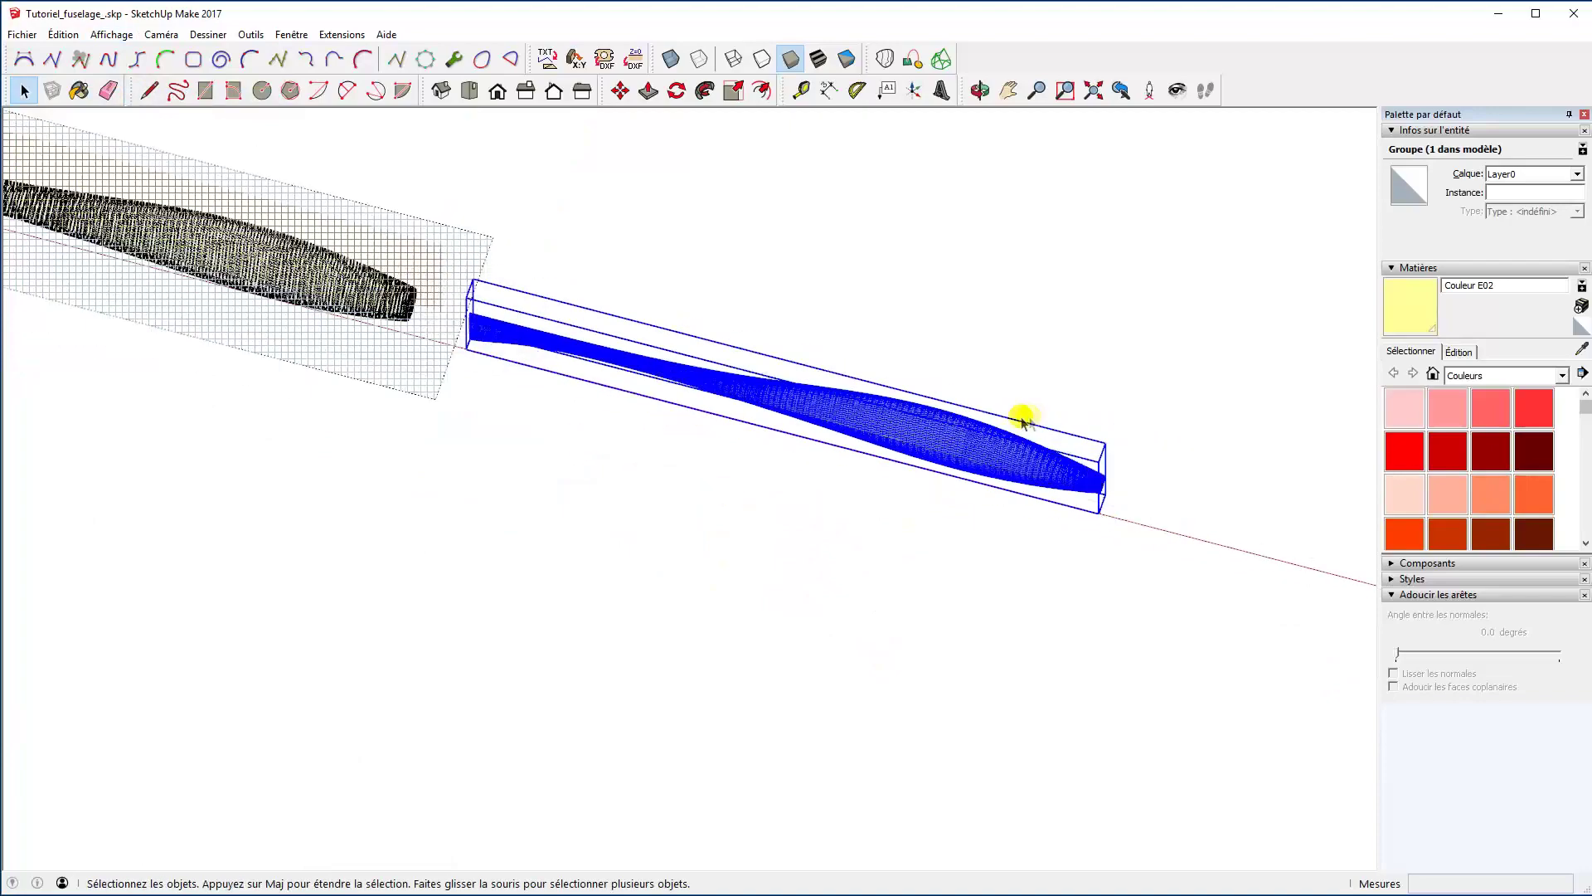
scroll(393, 298, up, 4)
scroll(392, 301, up, 2)
click(412, 274)
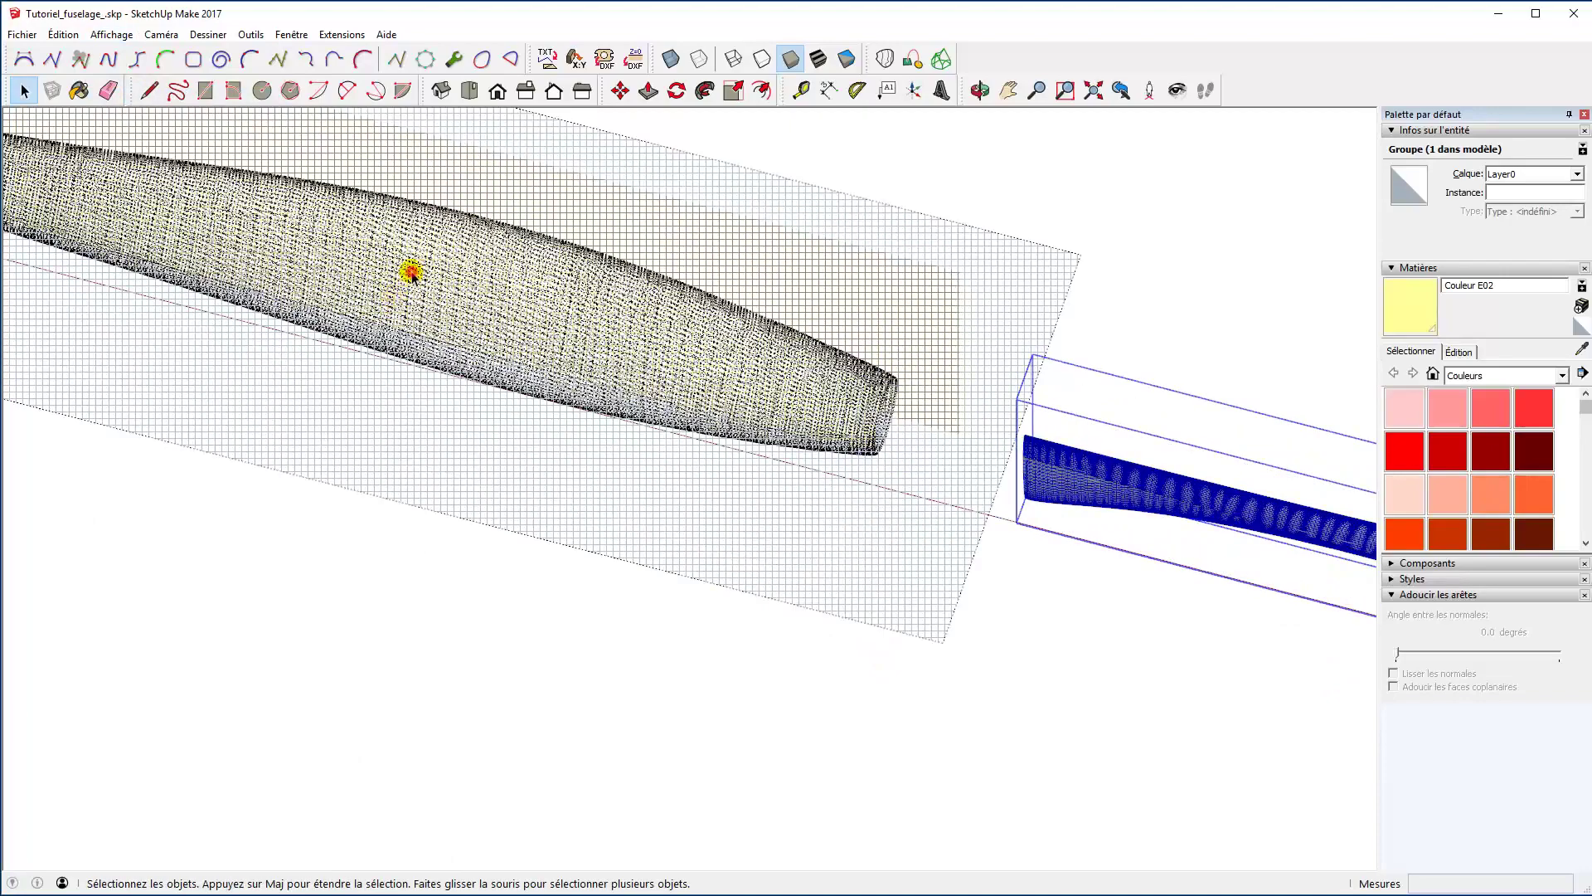
click(457, 271)
right_click(456, 267)
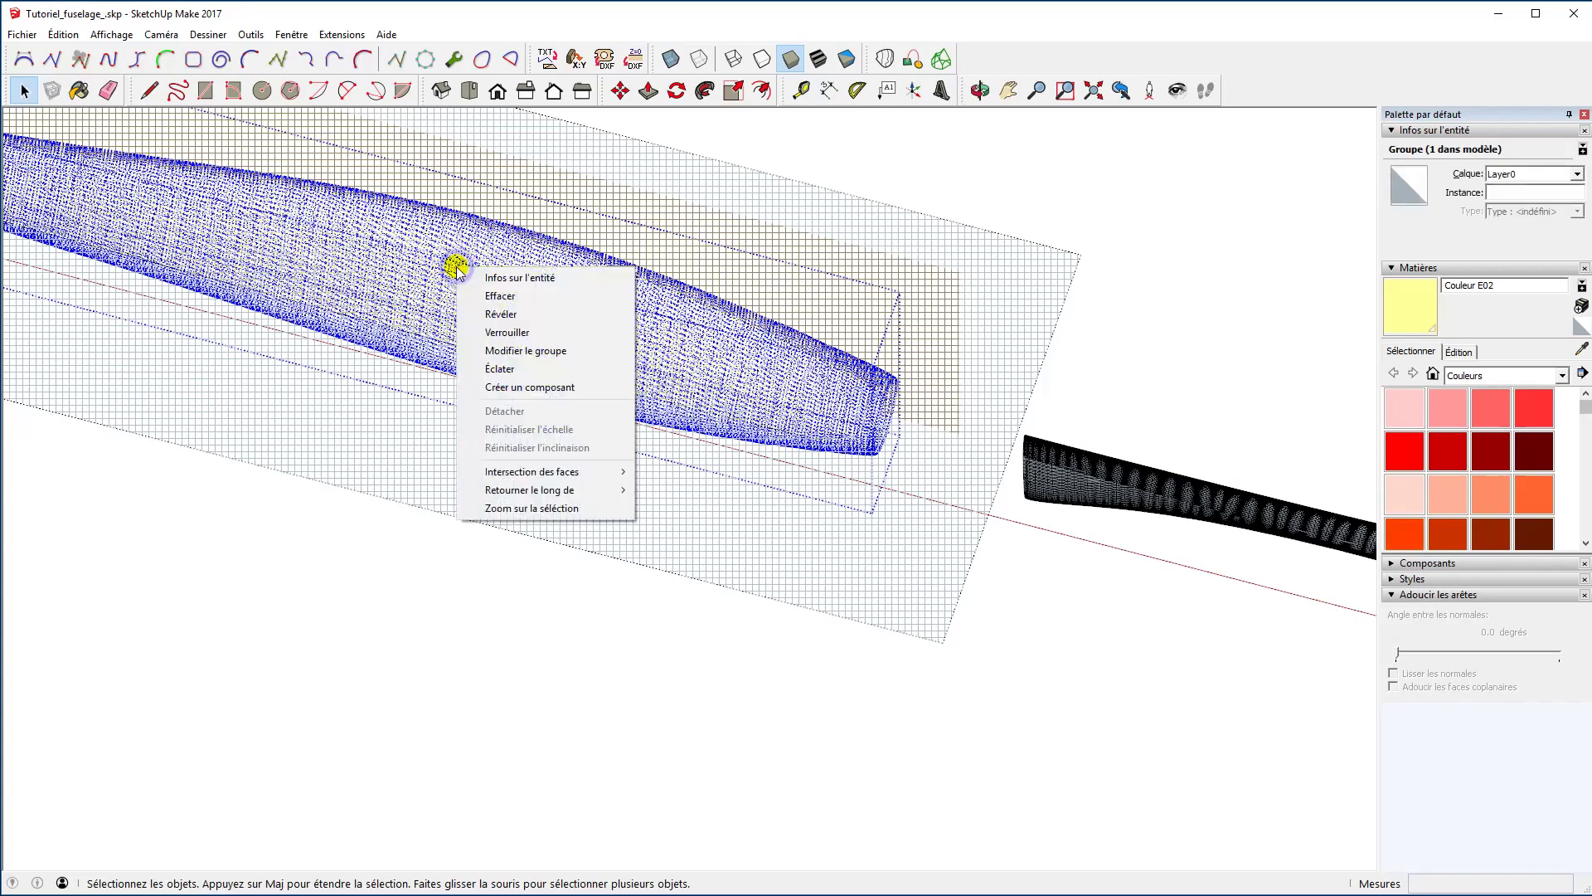
click(475, 310)
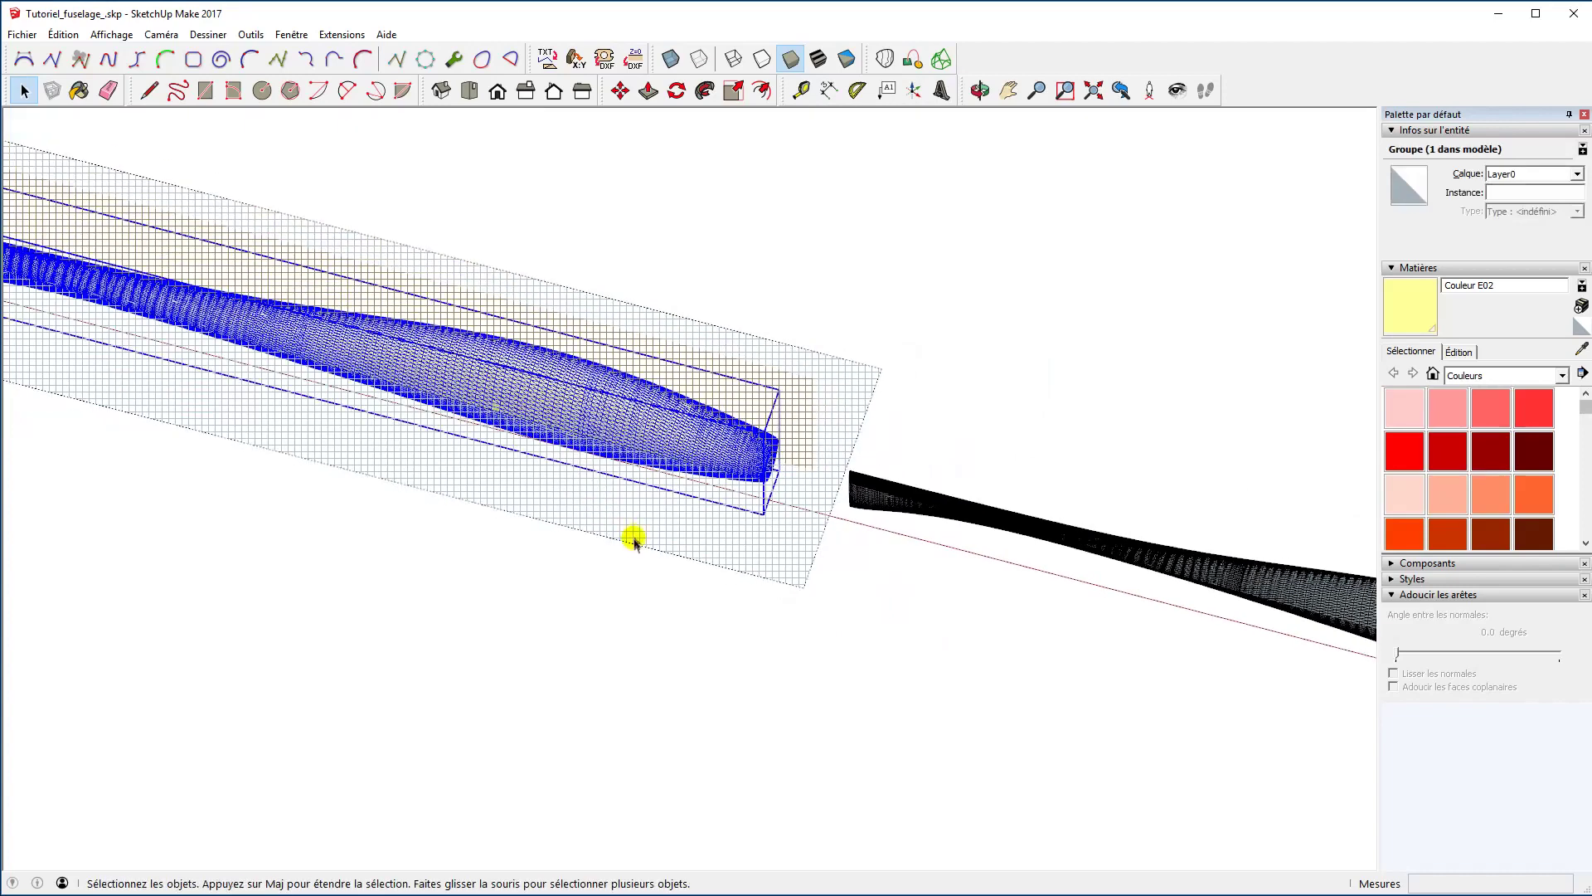
Turn off the display of hidden geometry and clear the selection.
click(111, 34)
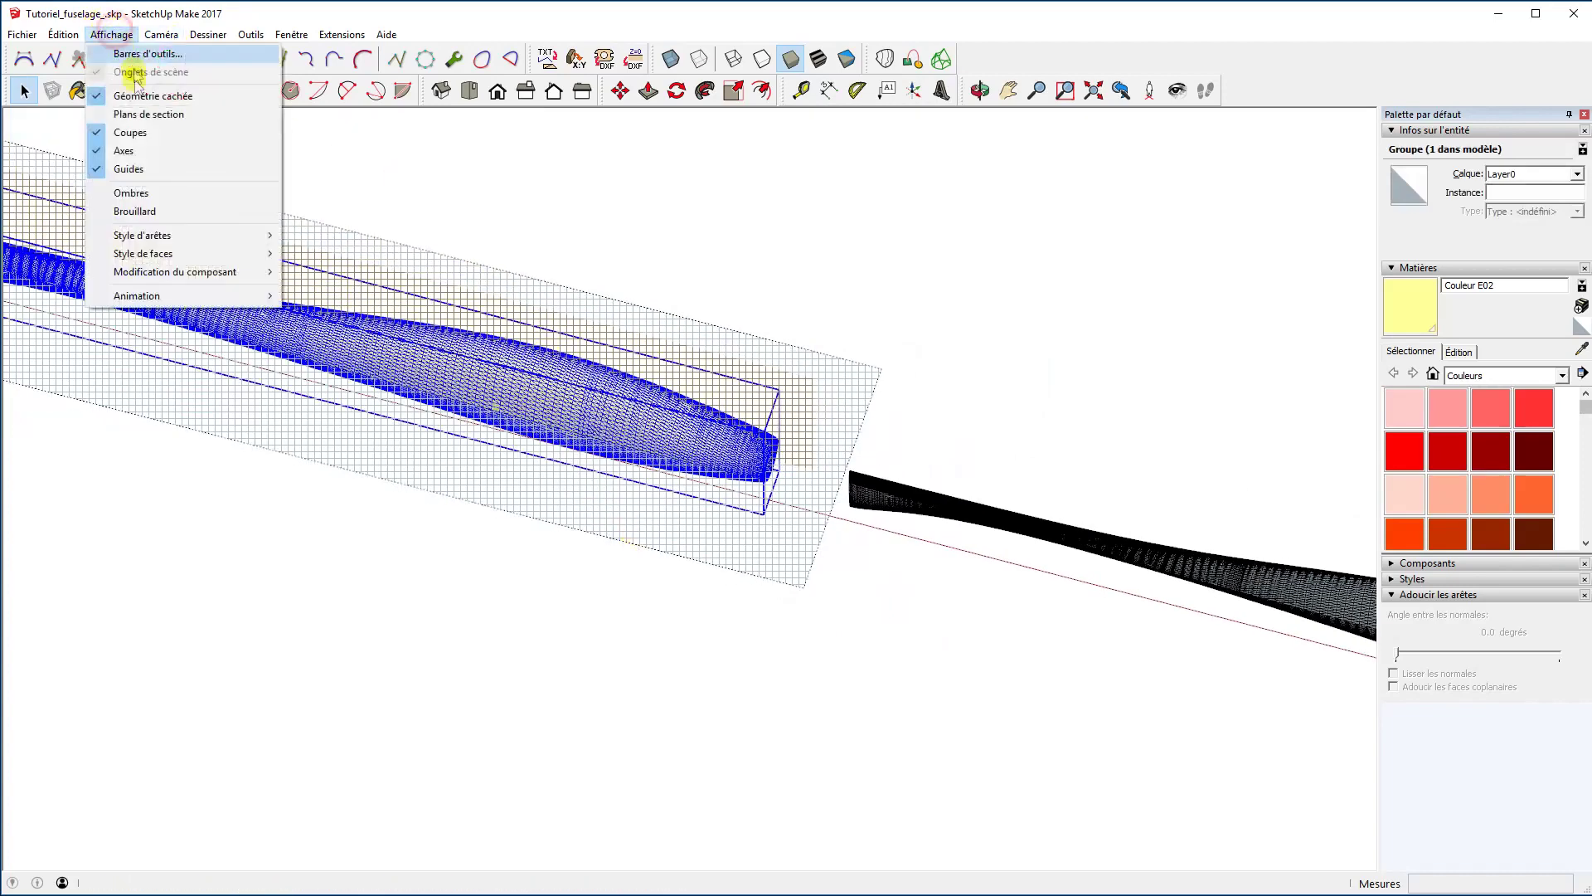
click(138, 97)
scroll(462, 569, down, 3)
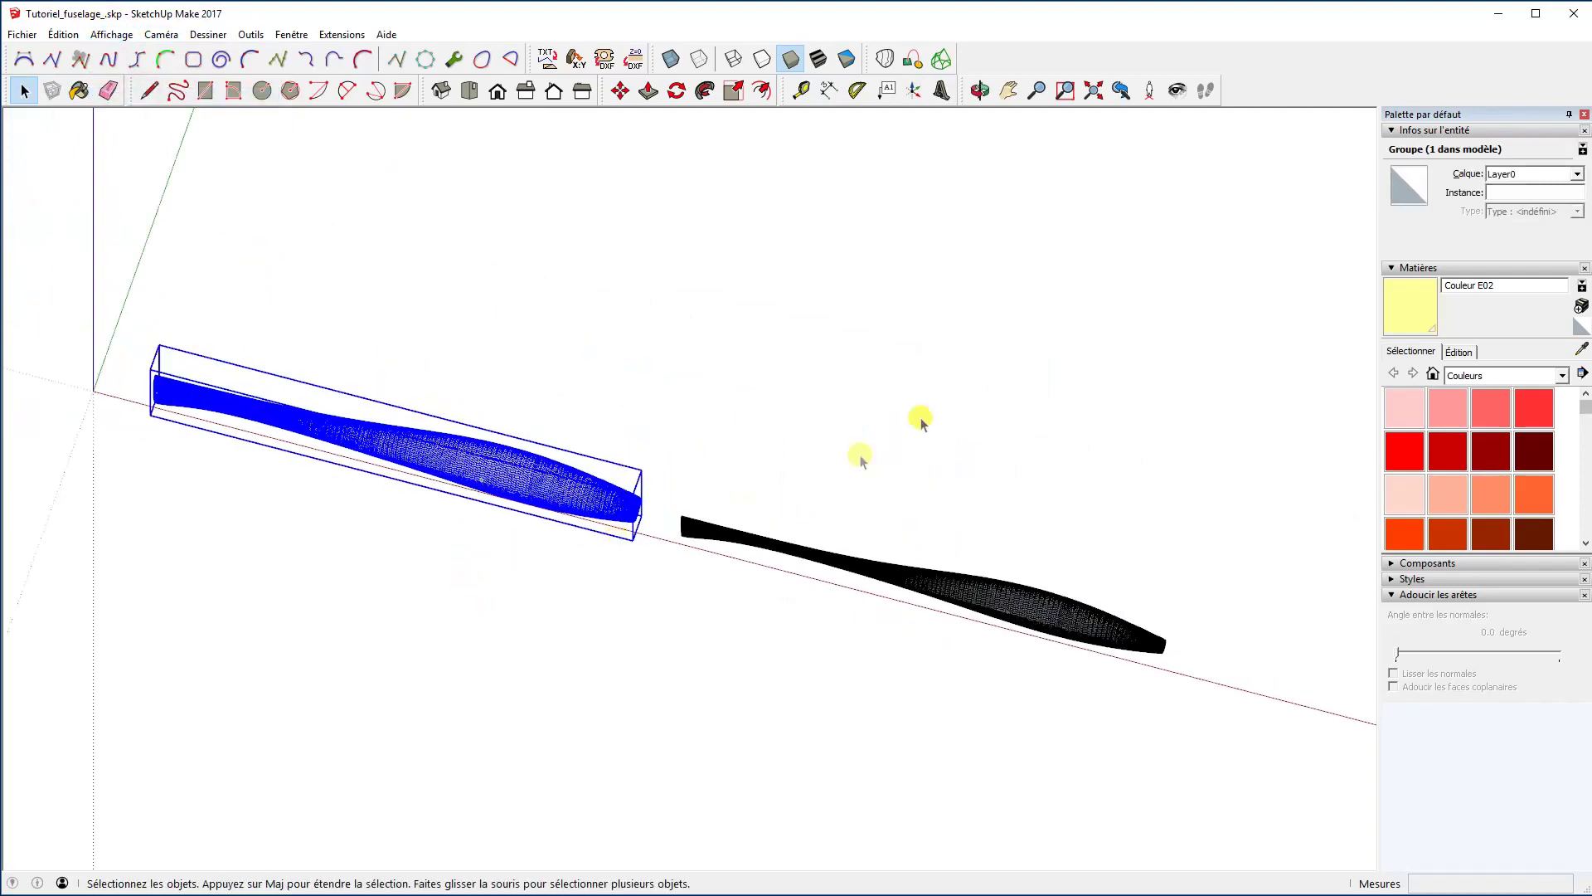
click(888, 419)
Examine the grey fuselage group beside the yellow one, including the joined halves and open nose end.
scroll(884, 700, up, 3)
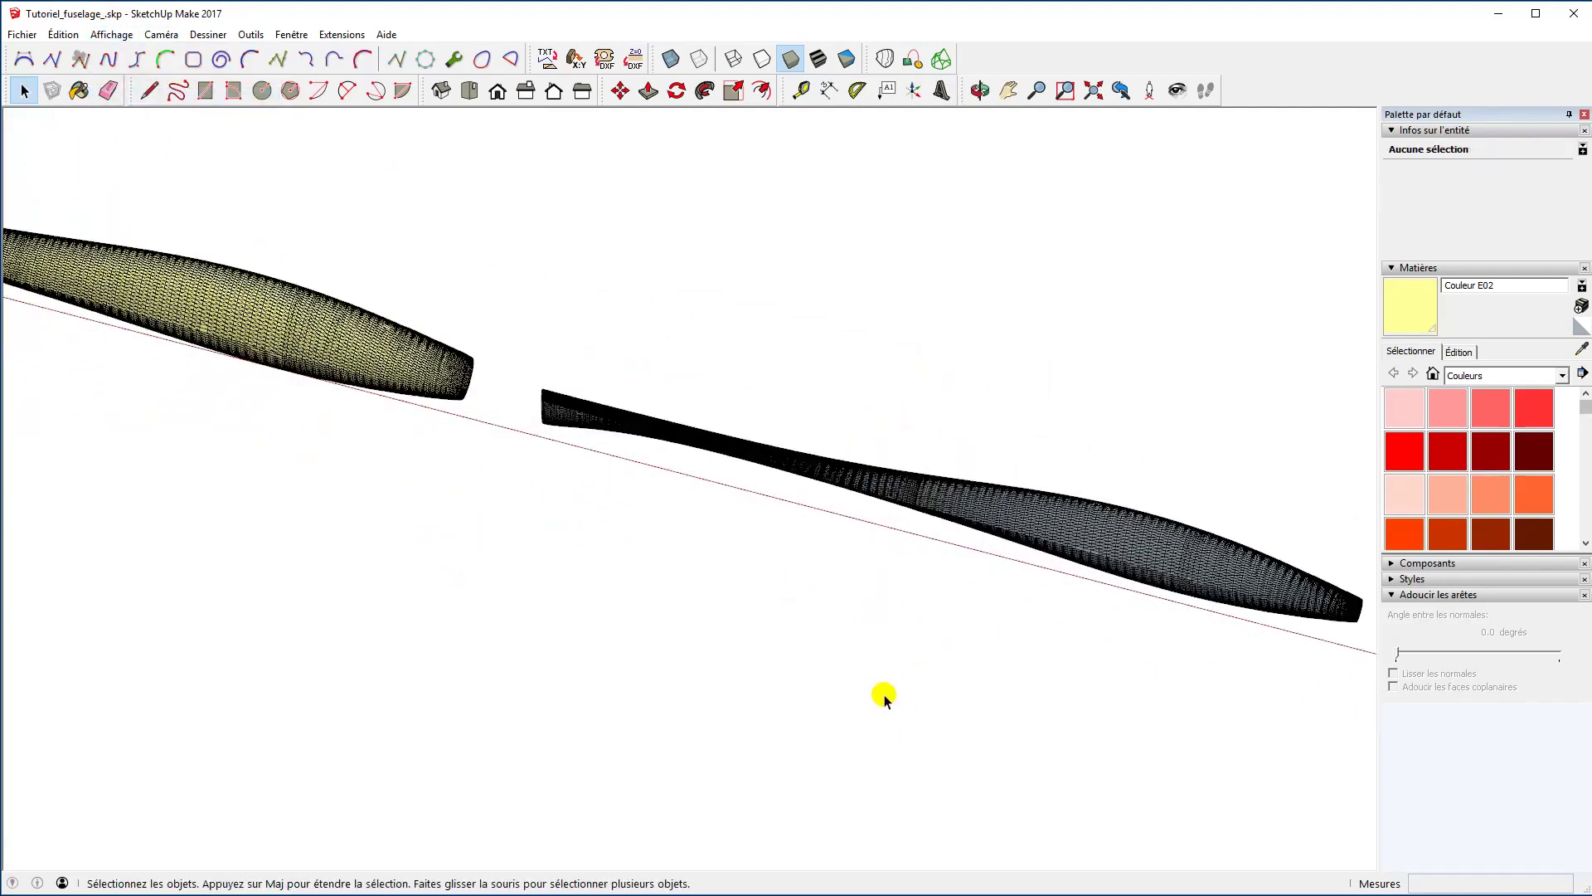
scroll(979, 659, down, 2)
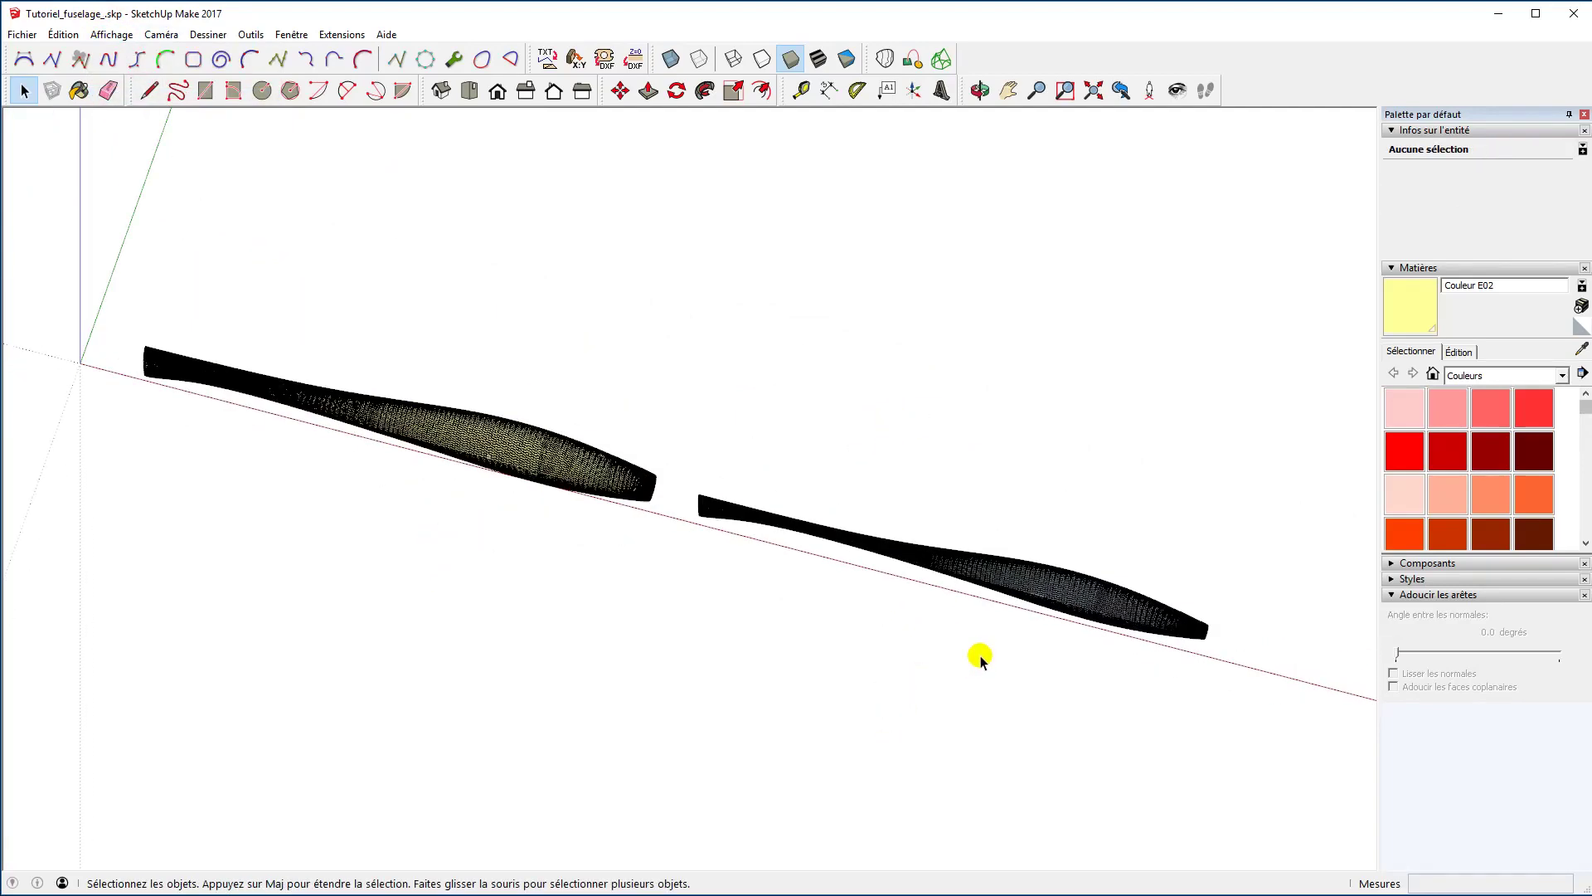
scroll(979, 659, down, 1)
scroll(980, 660, up, 3)
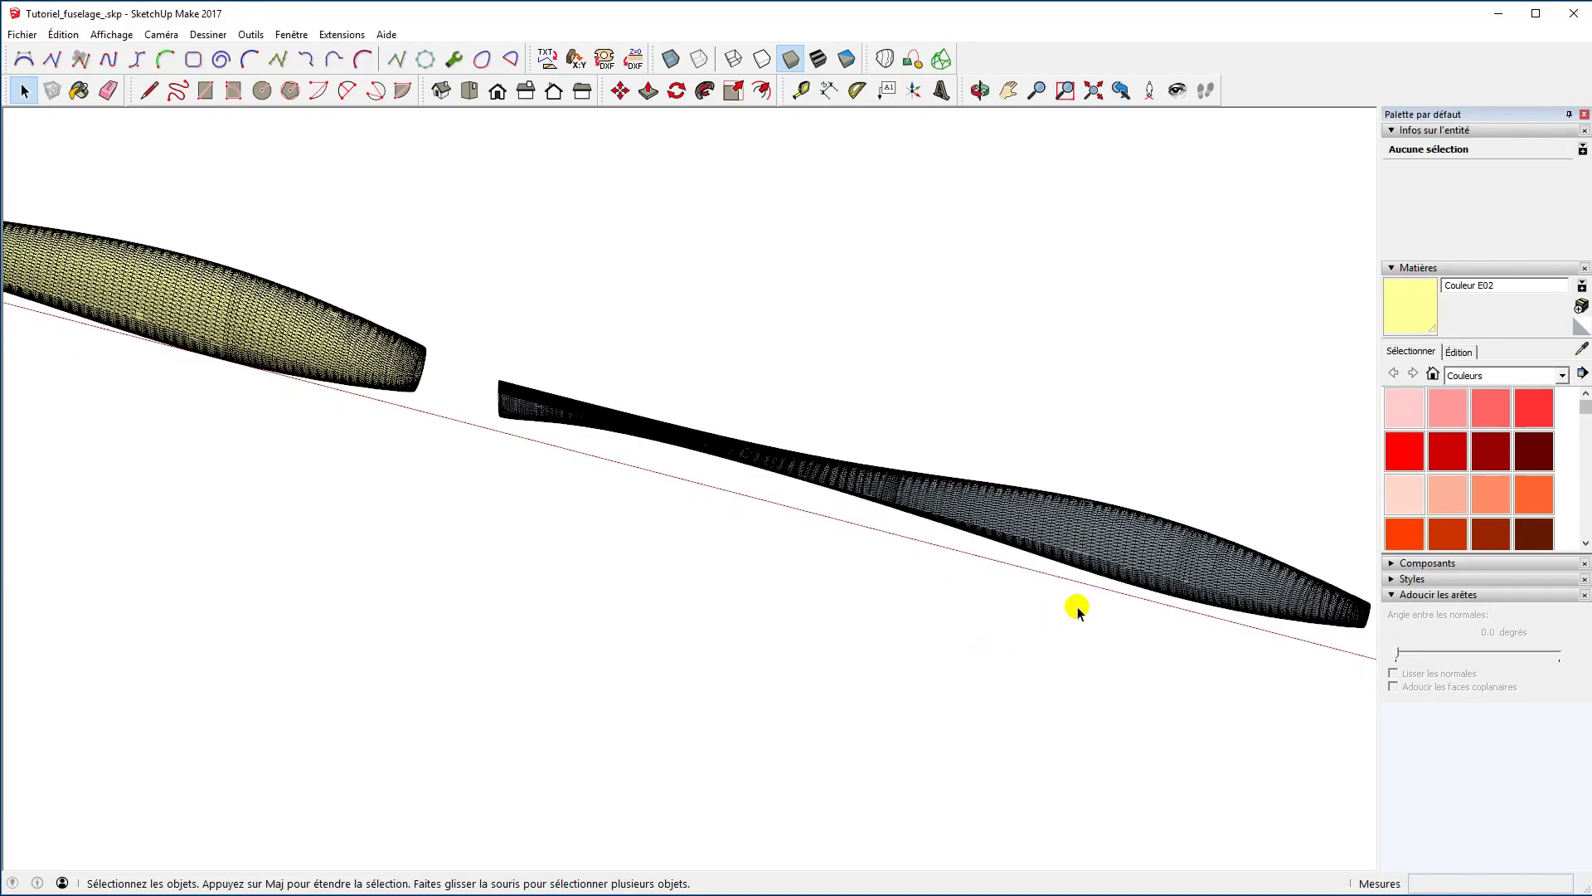
click(1133, 561)
scroll(988, 664, up, 5)
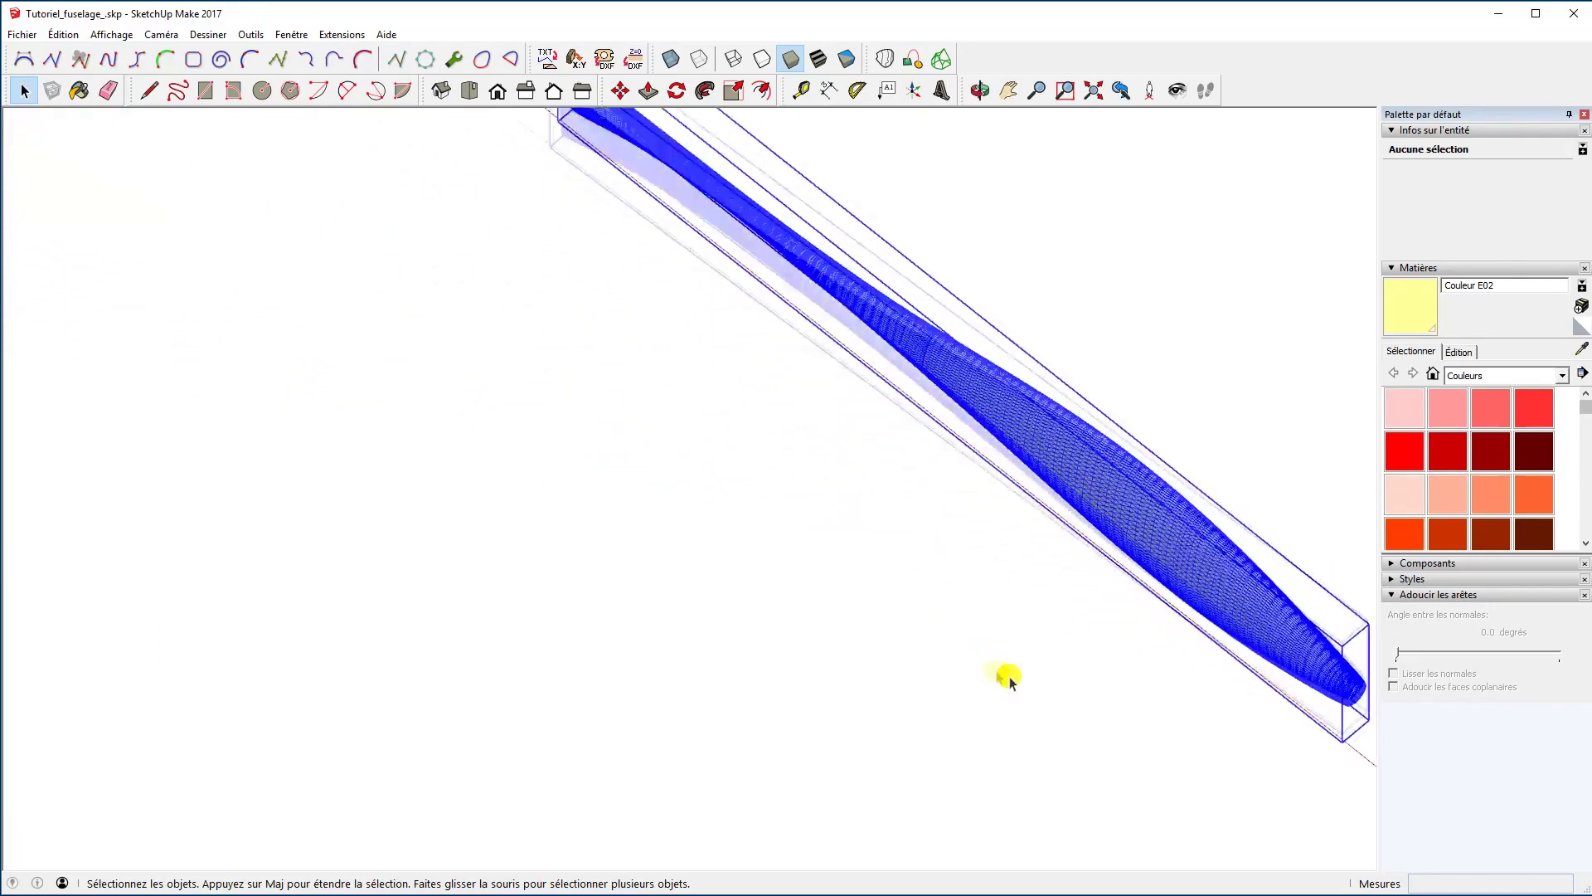
scroll(1058, 701, up, 8)
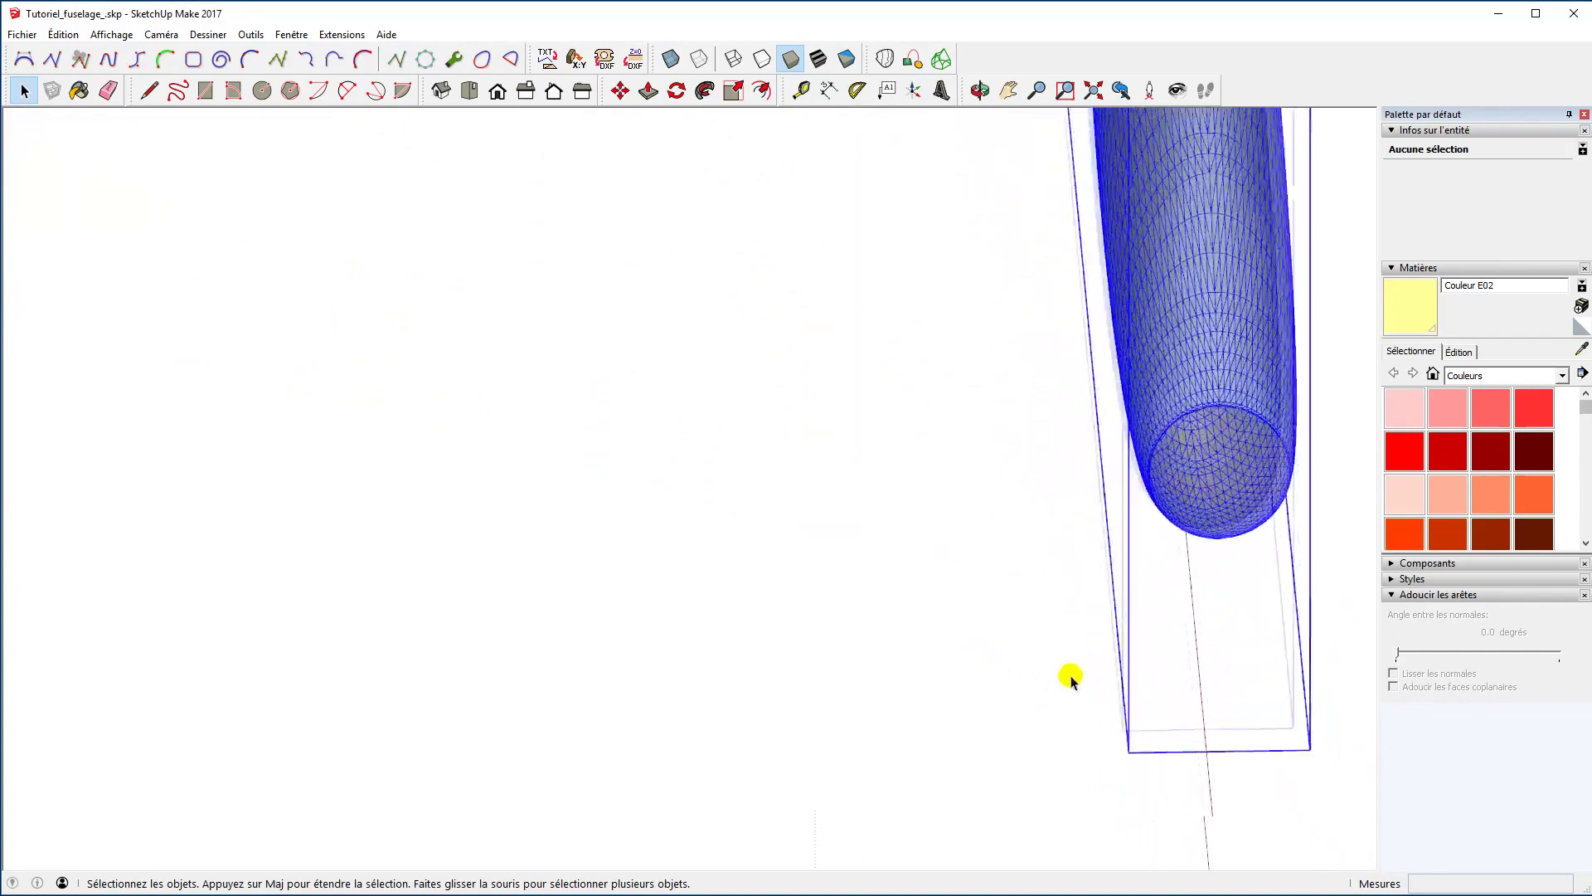
scroll(1098, 547, up, 10)
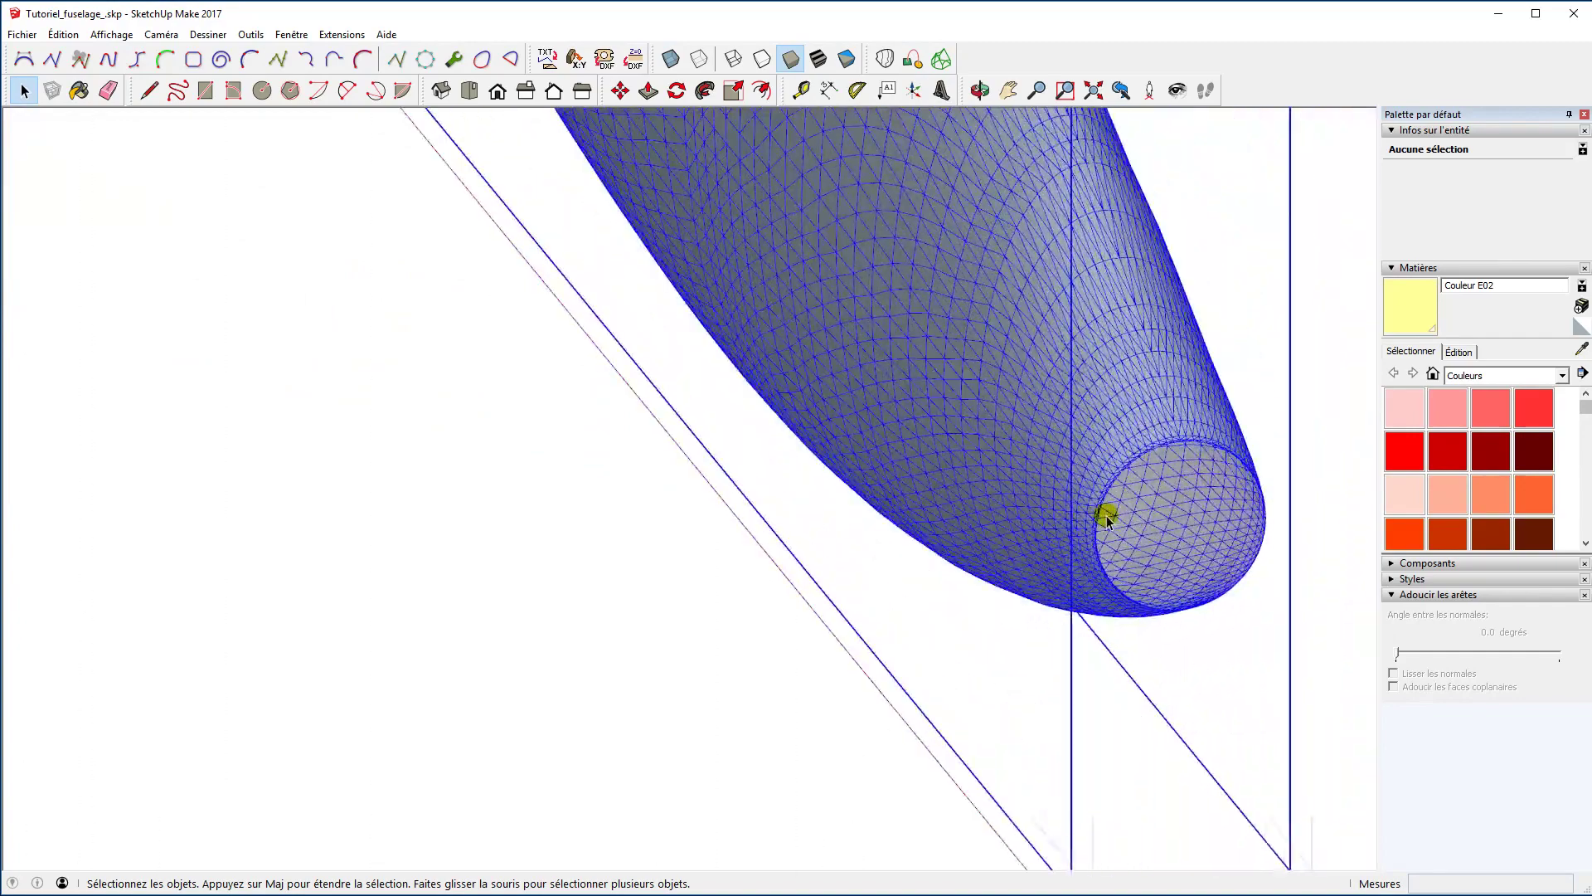
scroll(1028, 549, up, 3)
click(995, 558)
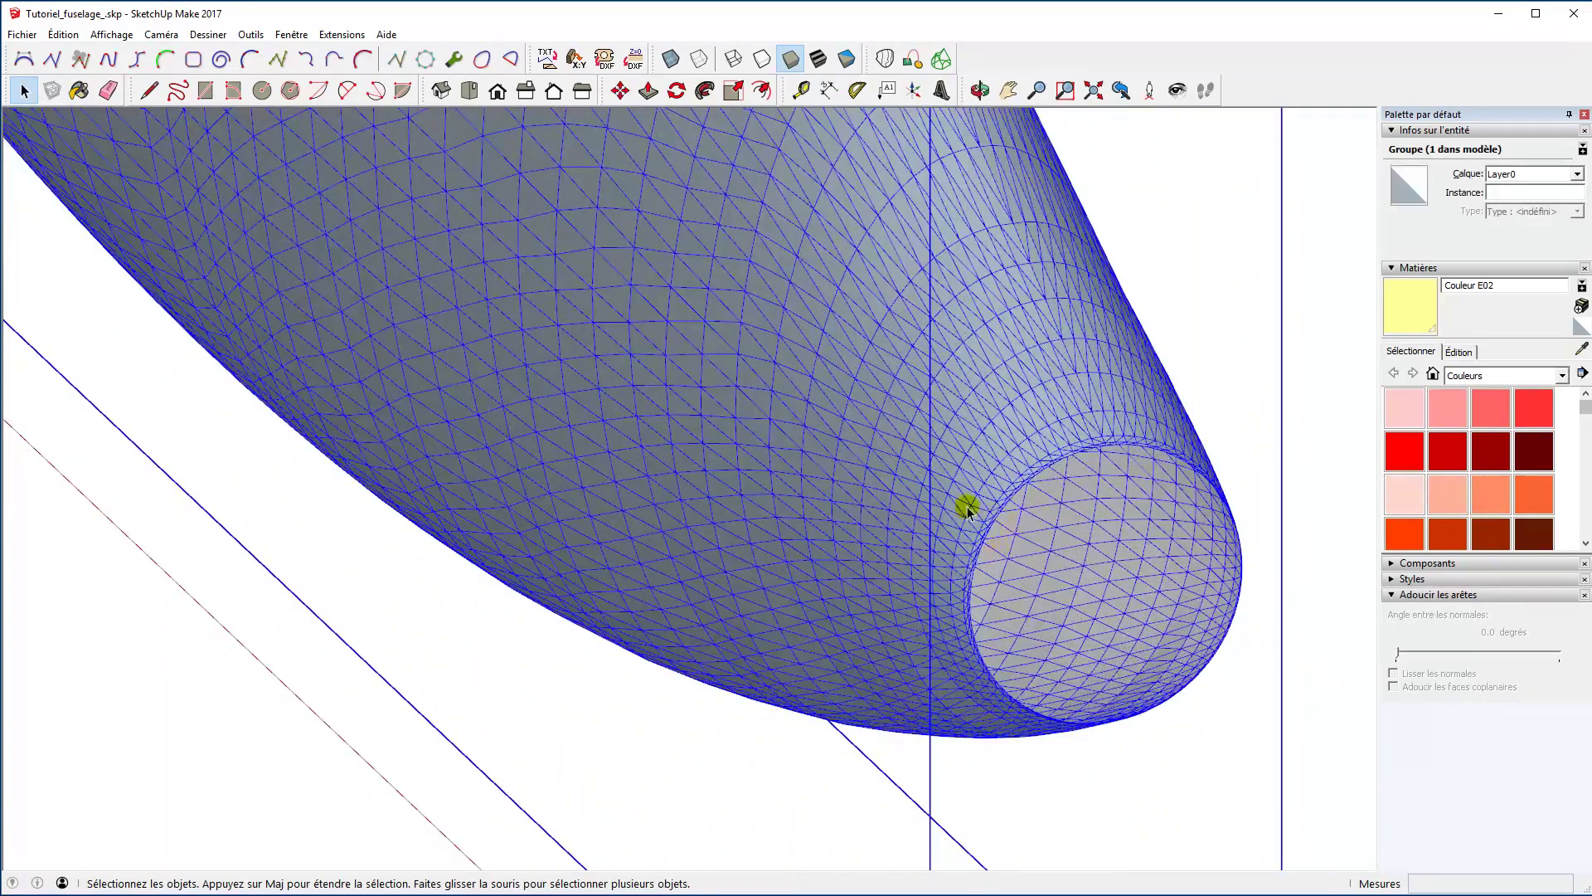
Move the grey fuselage group from its nose endpoint about 957 along the red axis so it nests inside the yellow fuselage.
key(m)
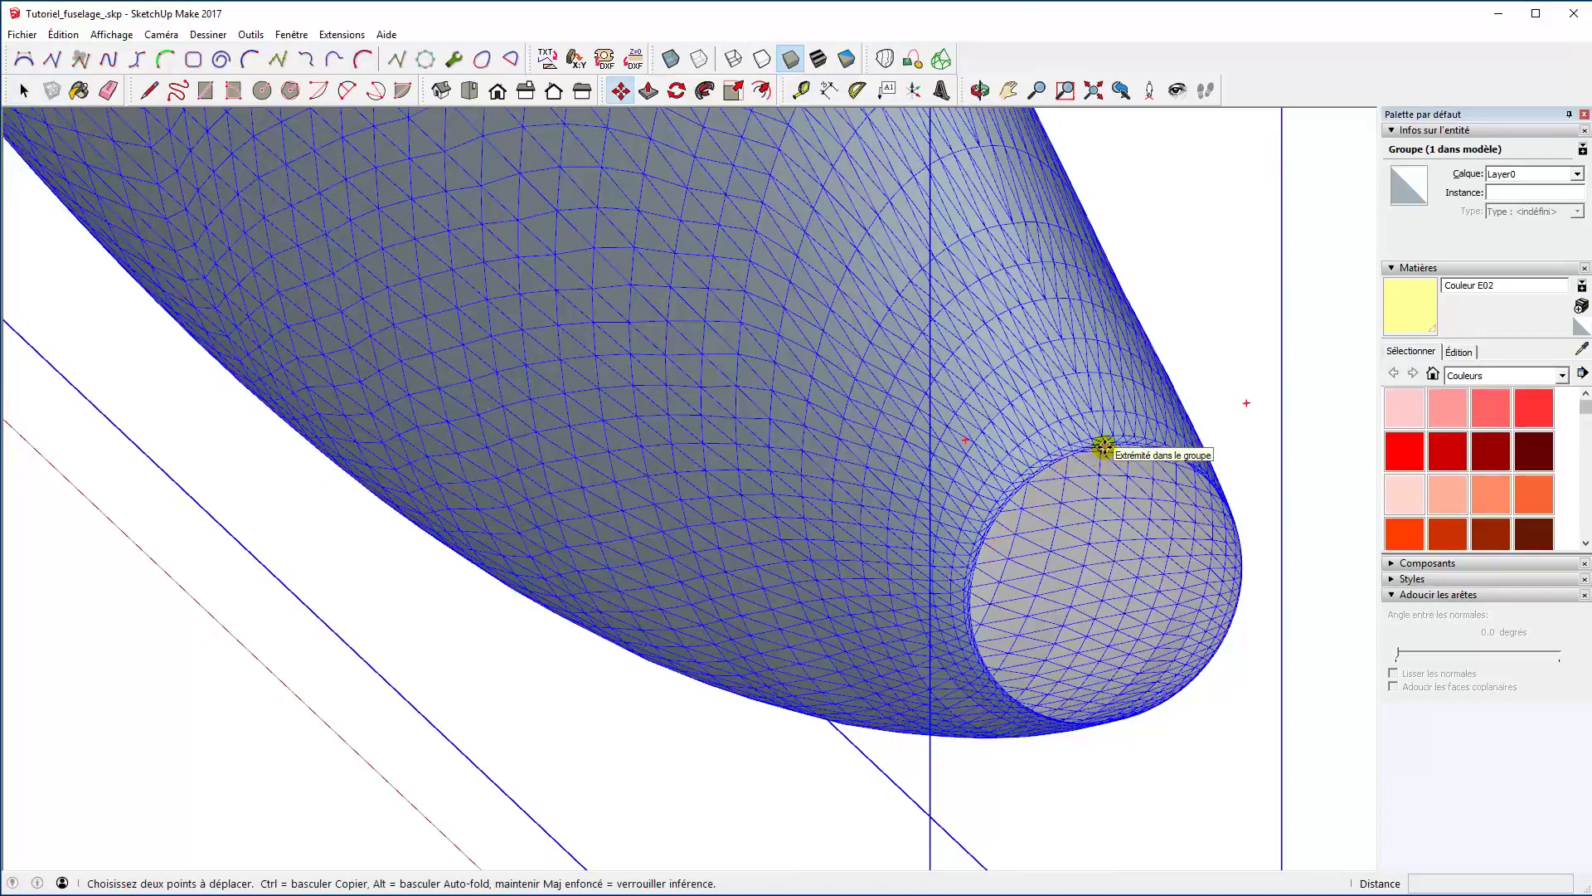
click(1103, 446)
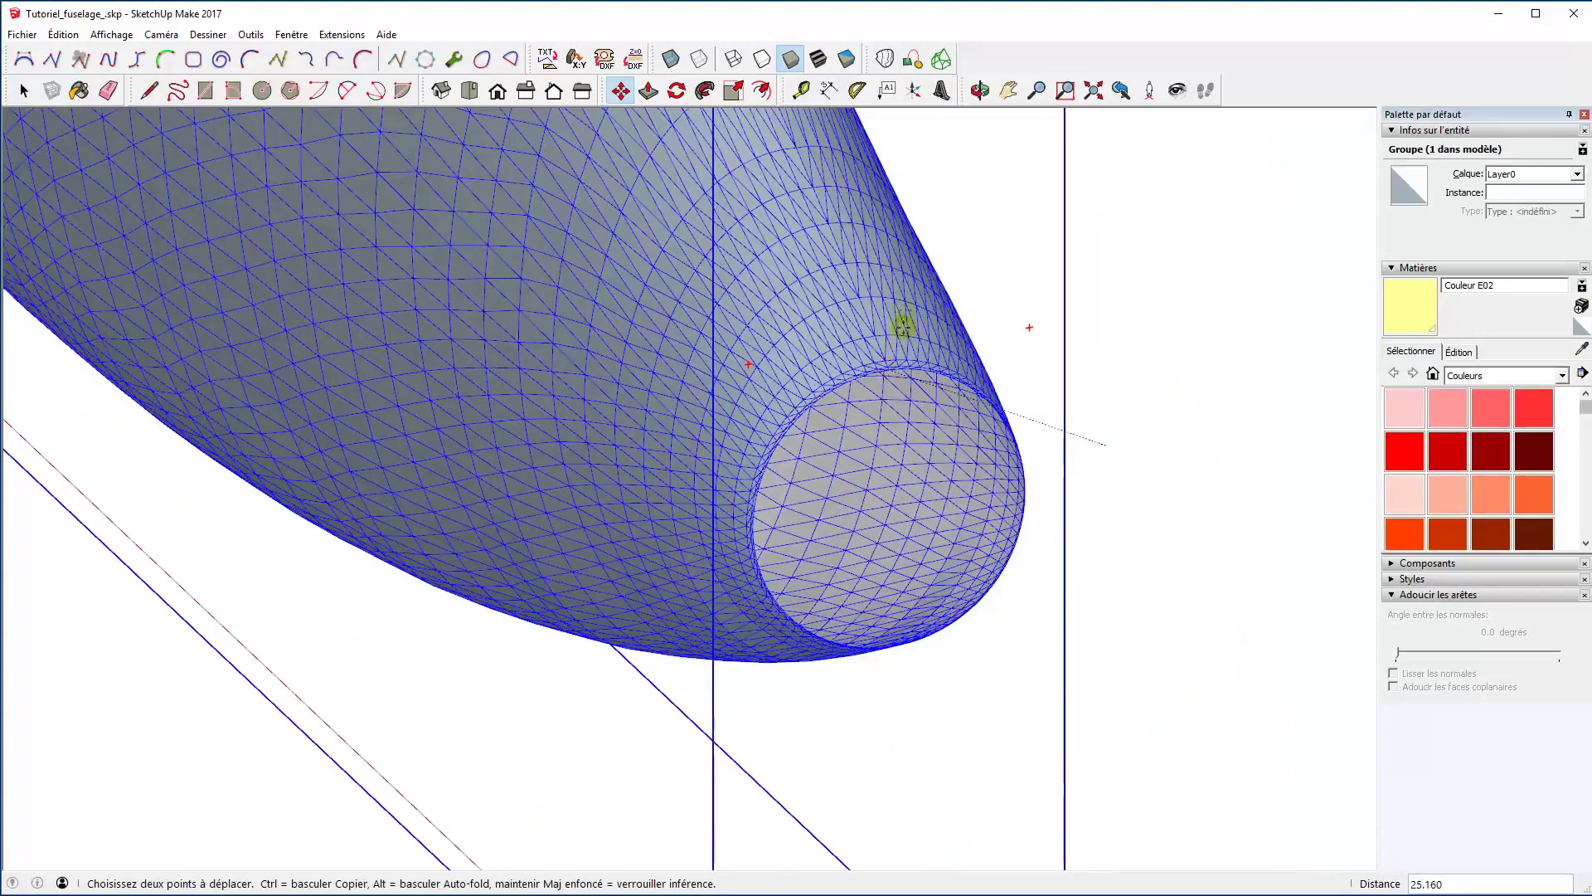
key(shift)
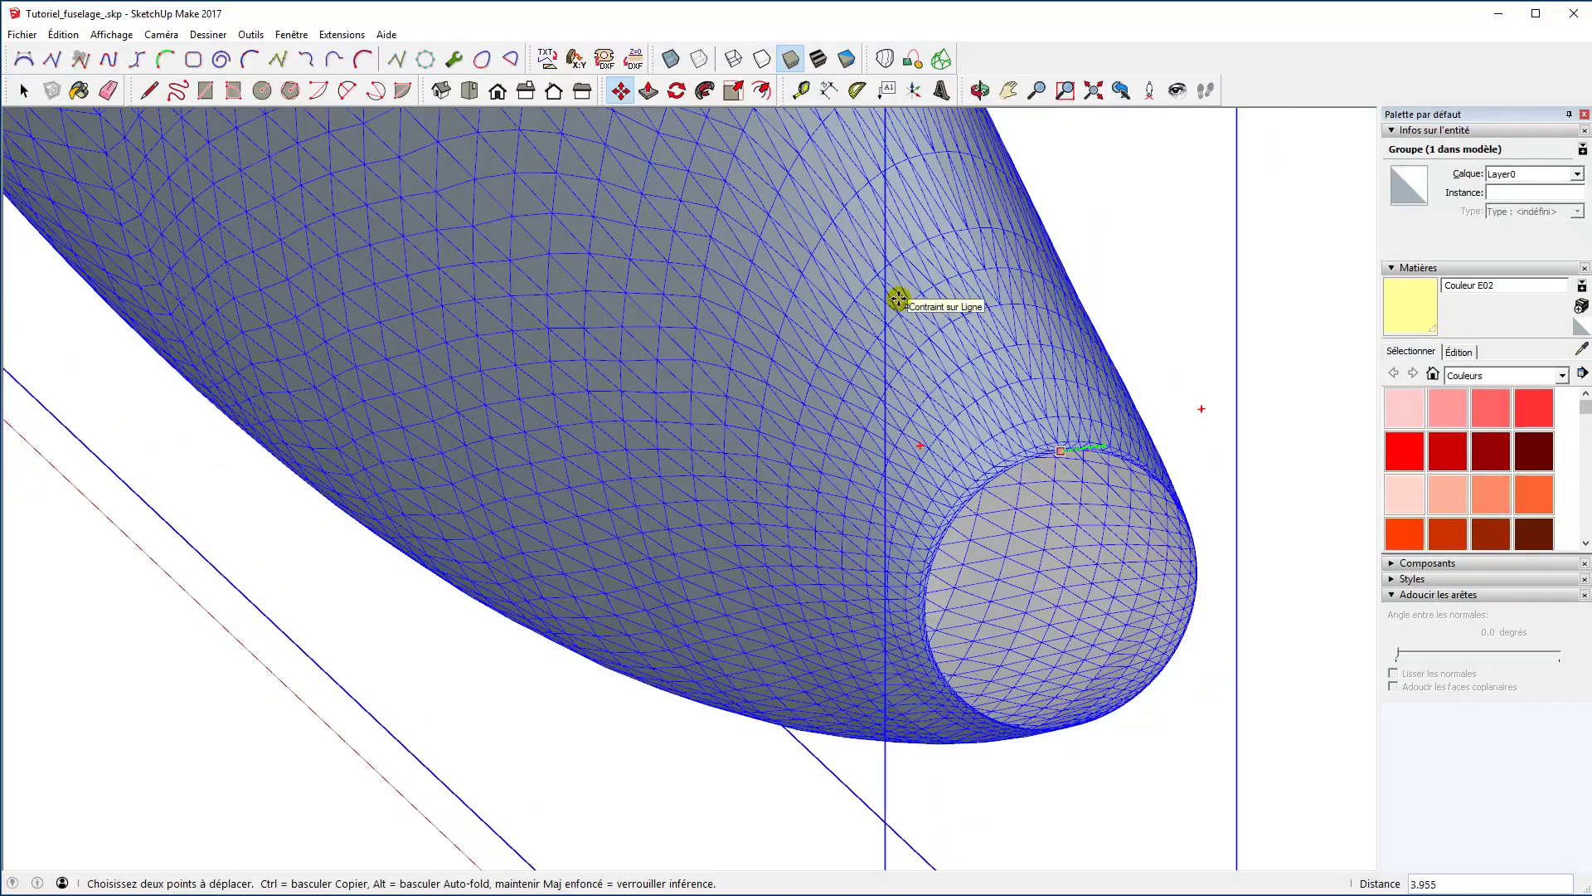
key(Right)
key(Left)
key(Right)
middle_drag(924, 476, 863, 311)
scroll(863, 311, down, 4)
middle_drag(903, 401, 868, 484)
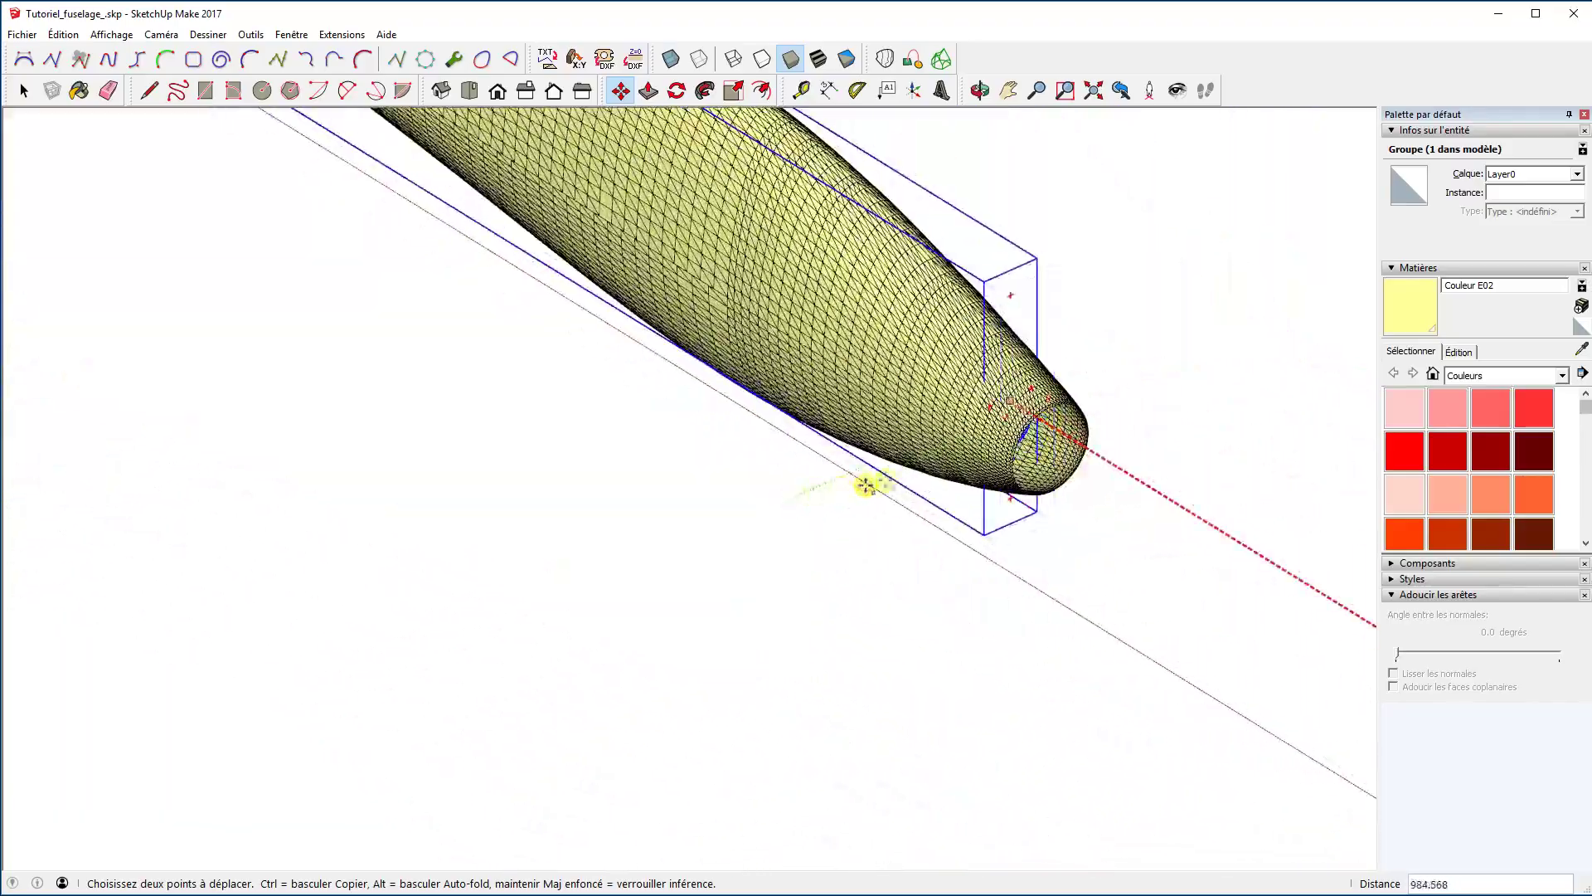
scroll(1028, 448, up, 6)
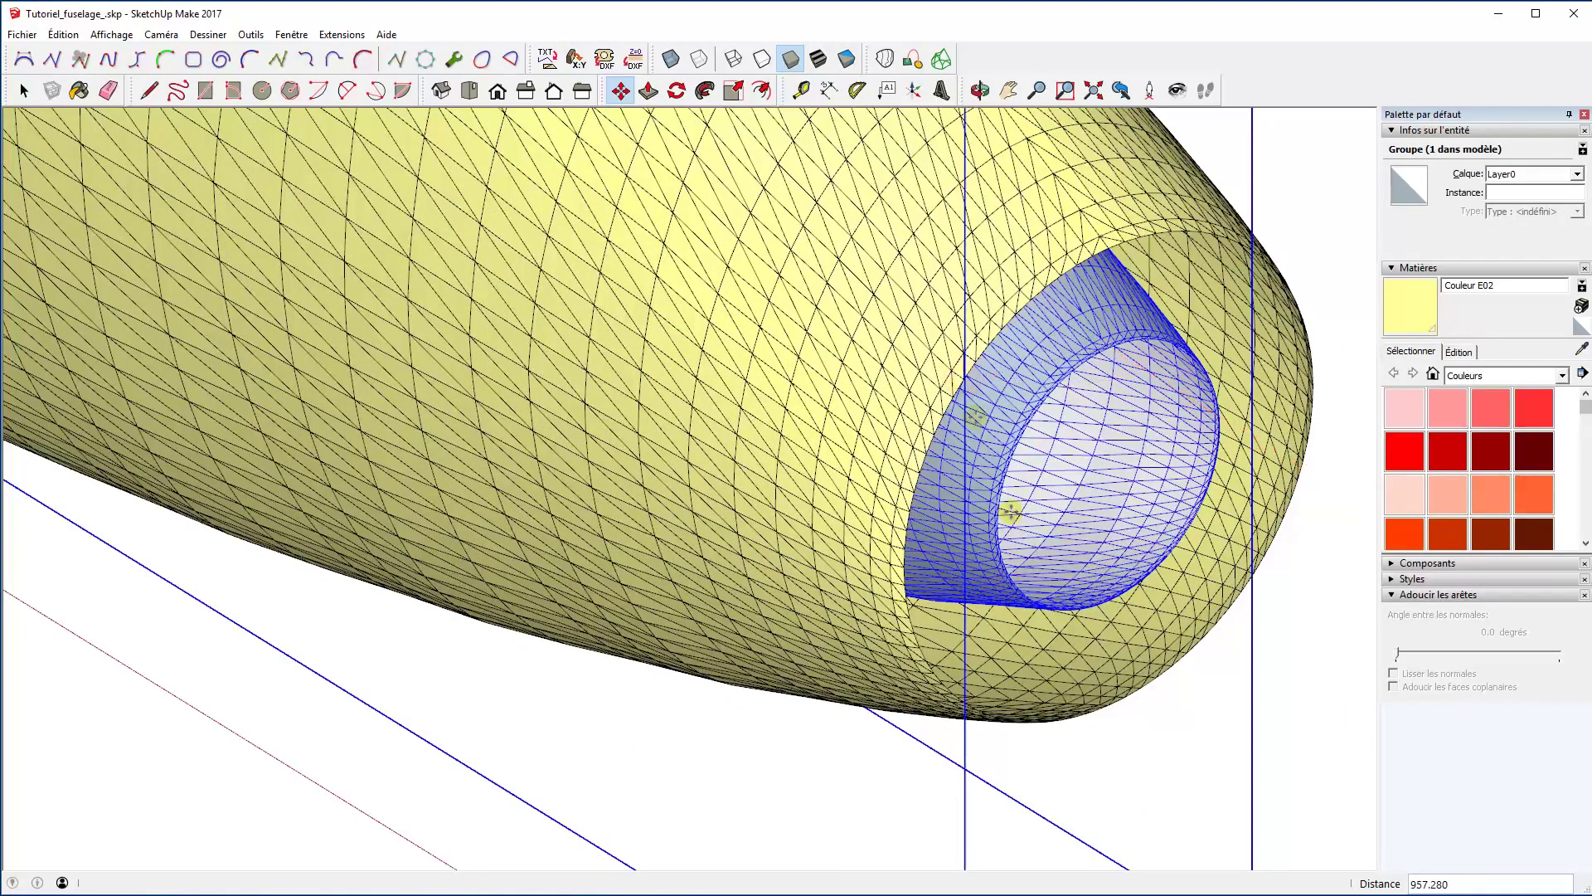
scroll(1037, 564, down, 5)
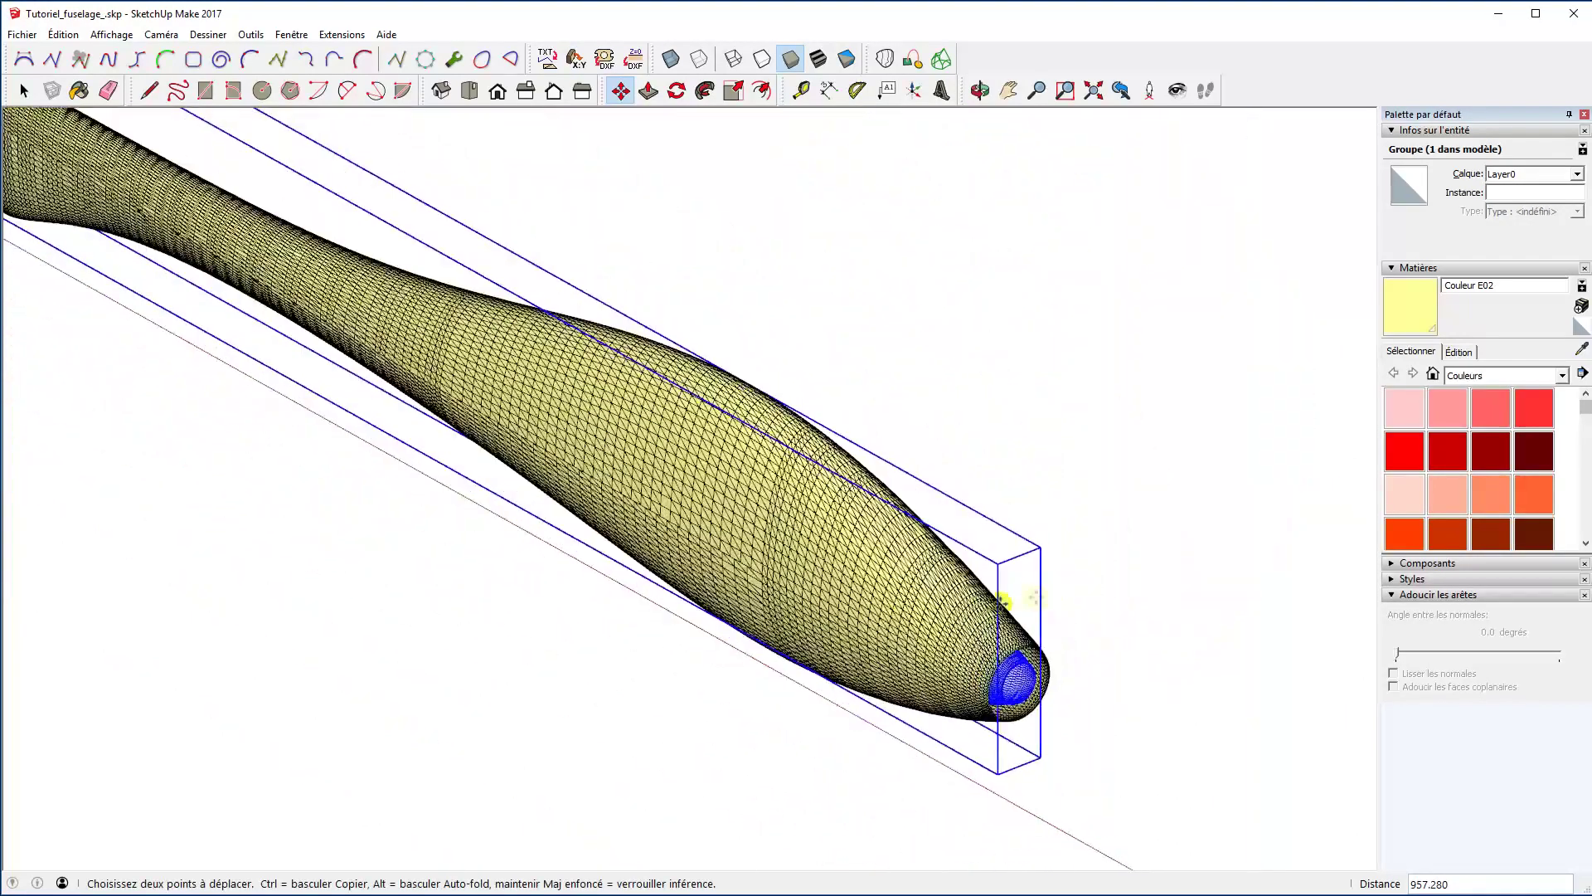
key(space)
click(655, 712)
Check the grey shell's fit inside the yellow fuselage using X-ray display and restore the opaque view.
mouse_move(682, 715)
middle_down()
mouse_move(895, 750)
mouse_move(698, 715)
middle_up()
scroll(697, 715, up, 5)
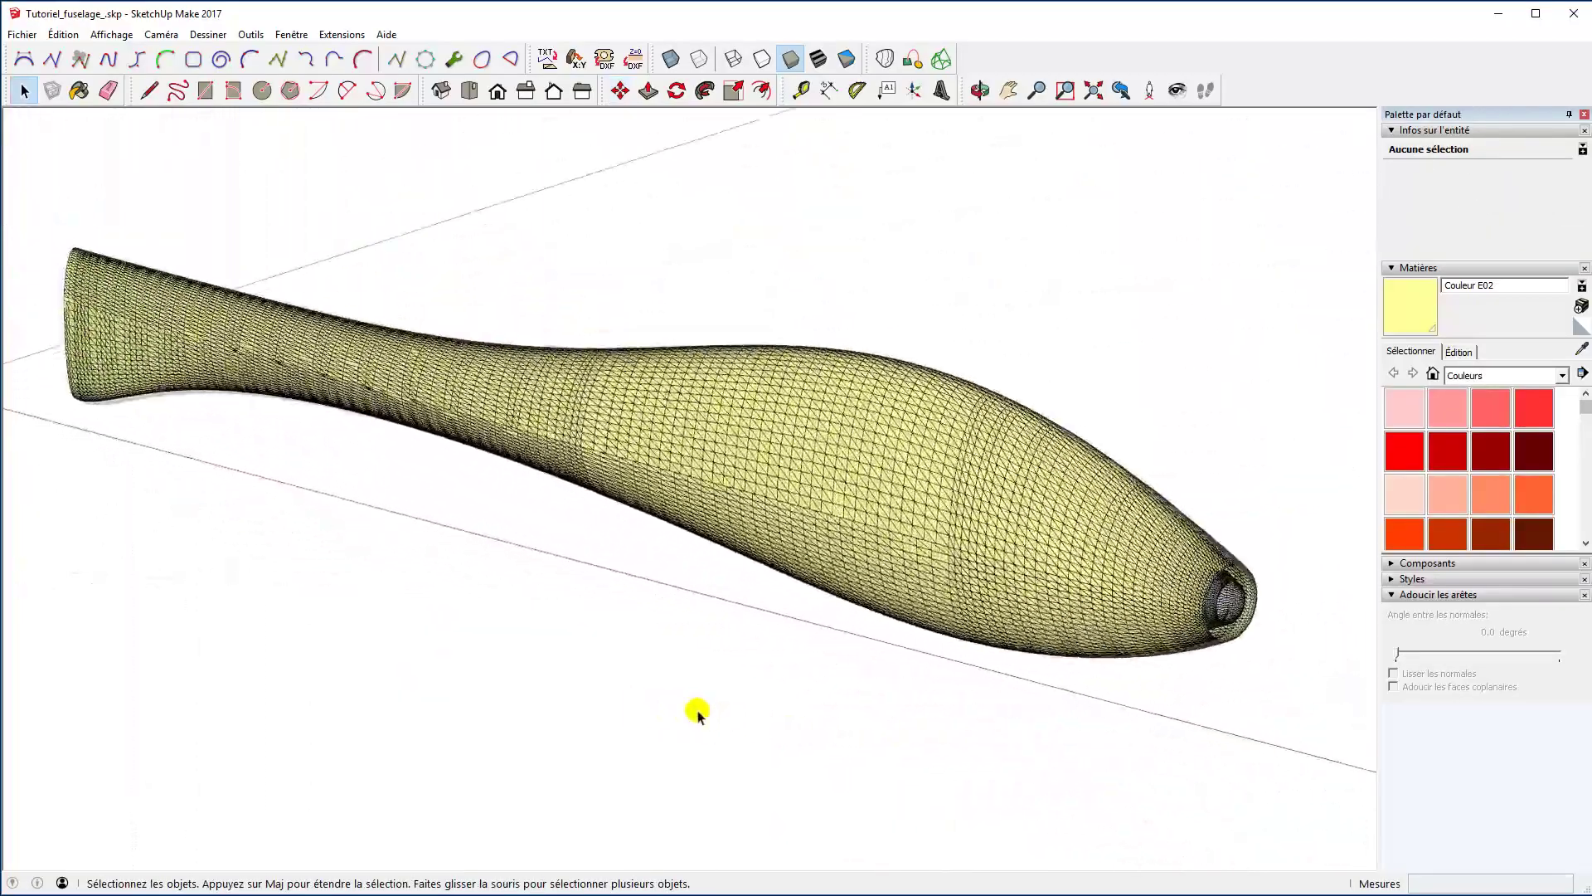
shift+middle_drag(698, 715, 669, 715)
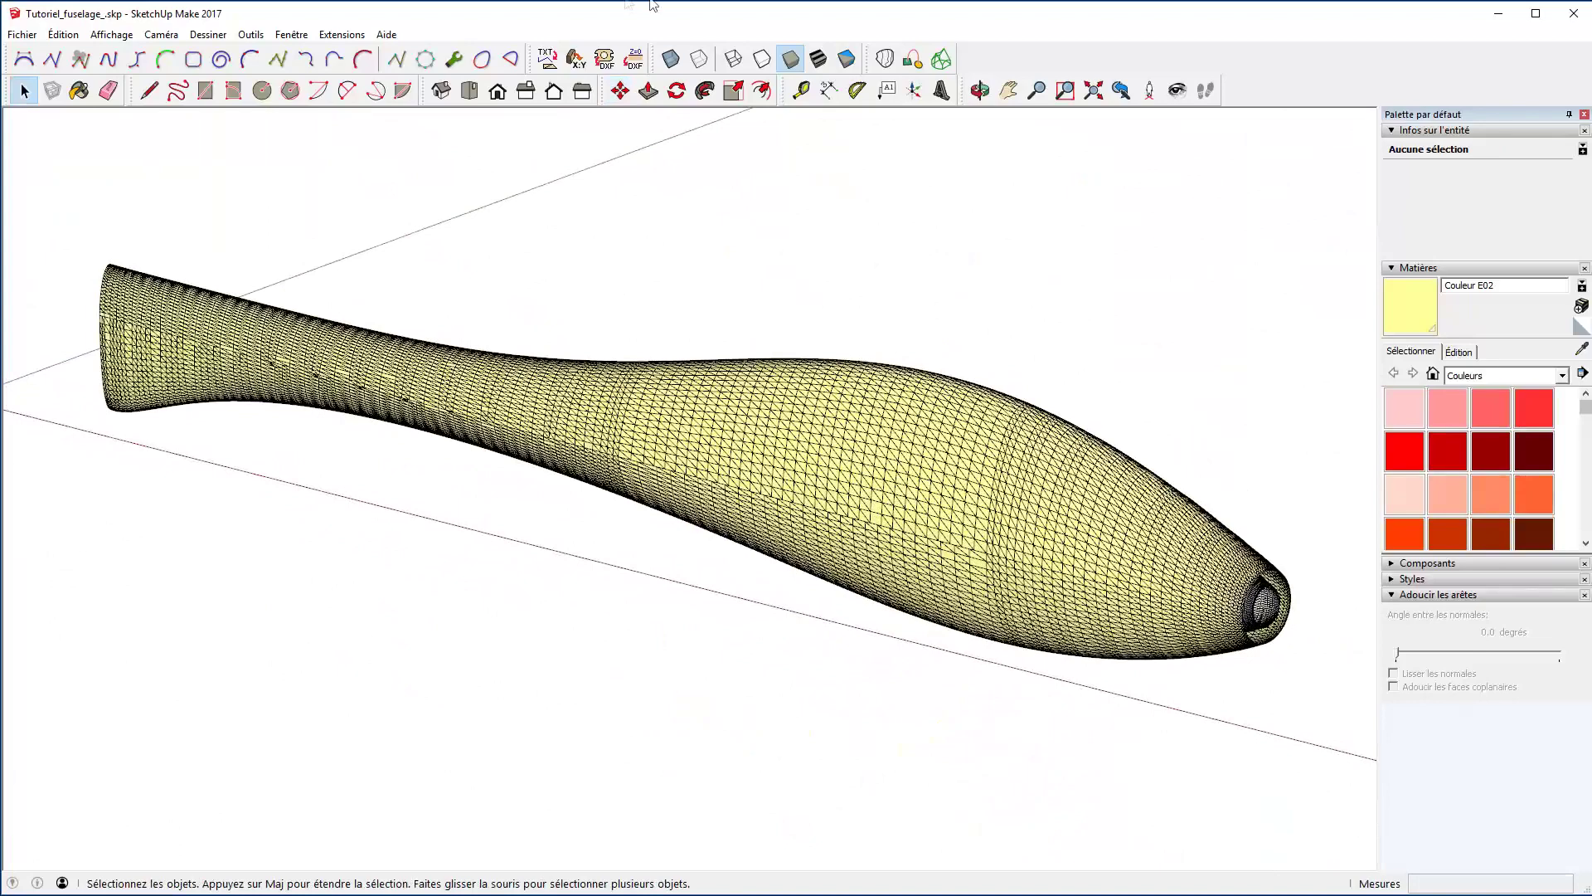
click(669, 58)
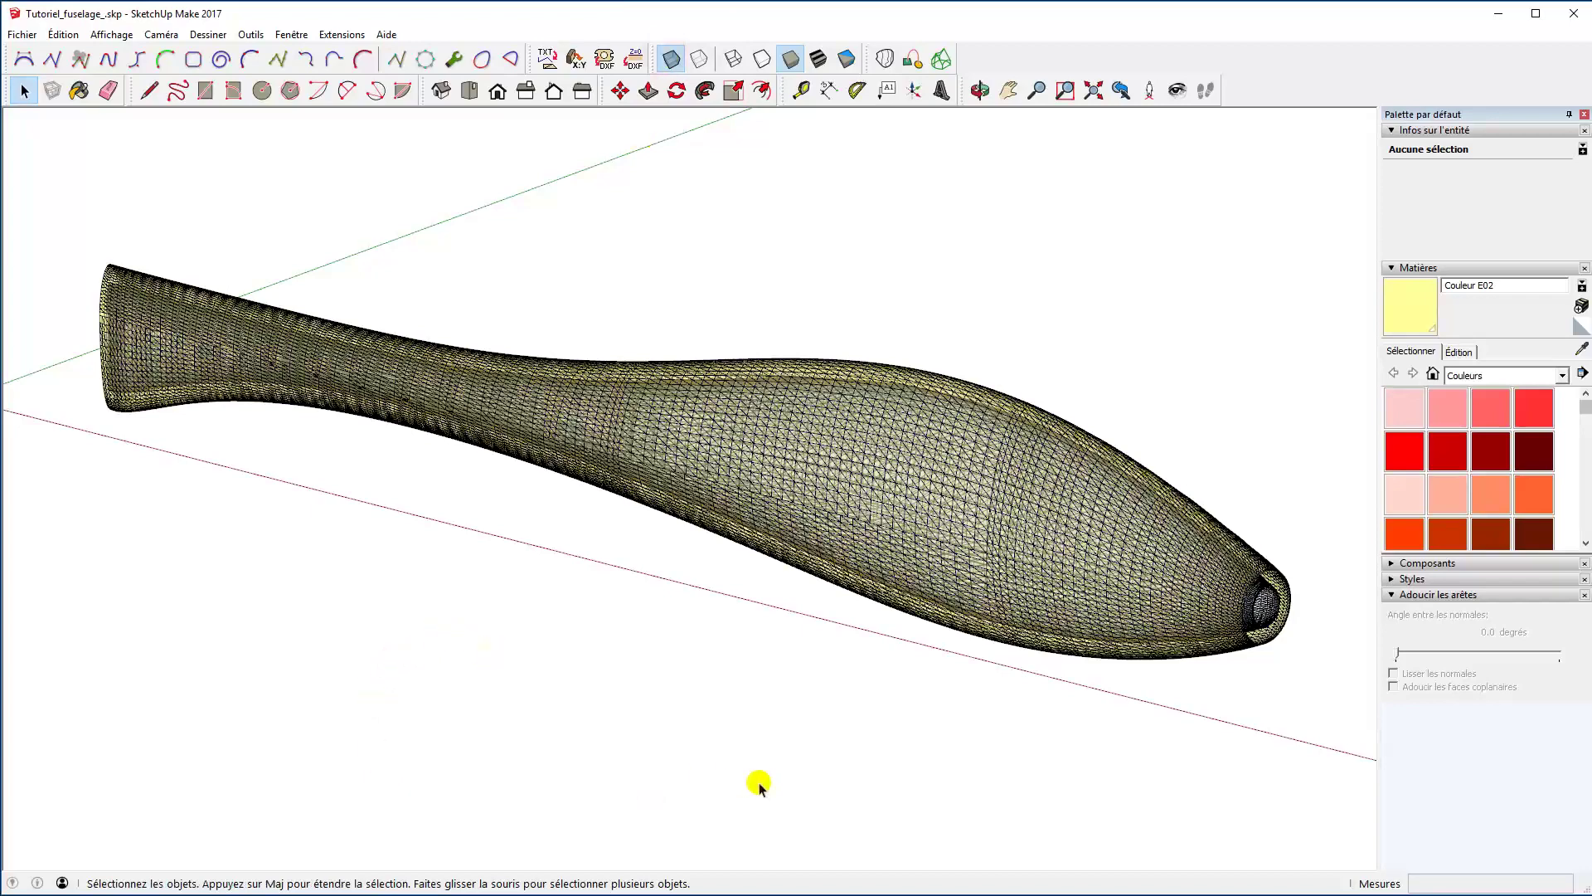
click(671, 58)
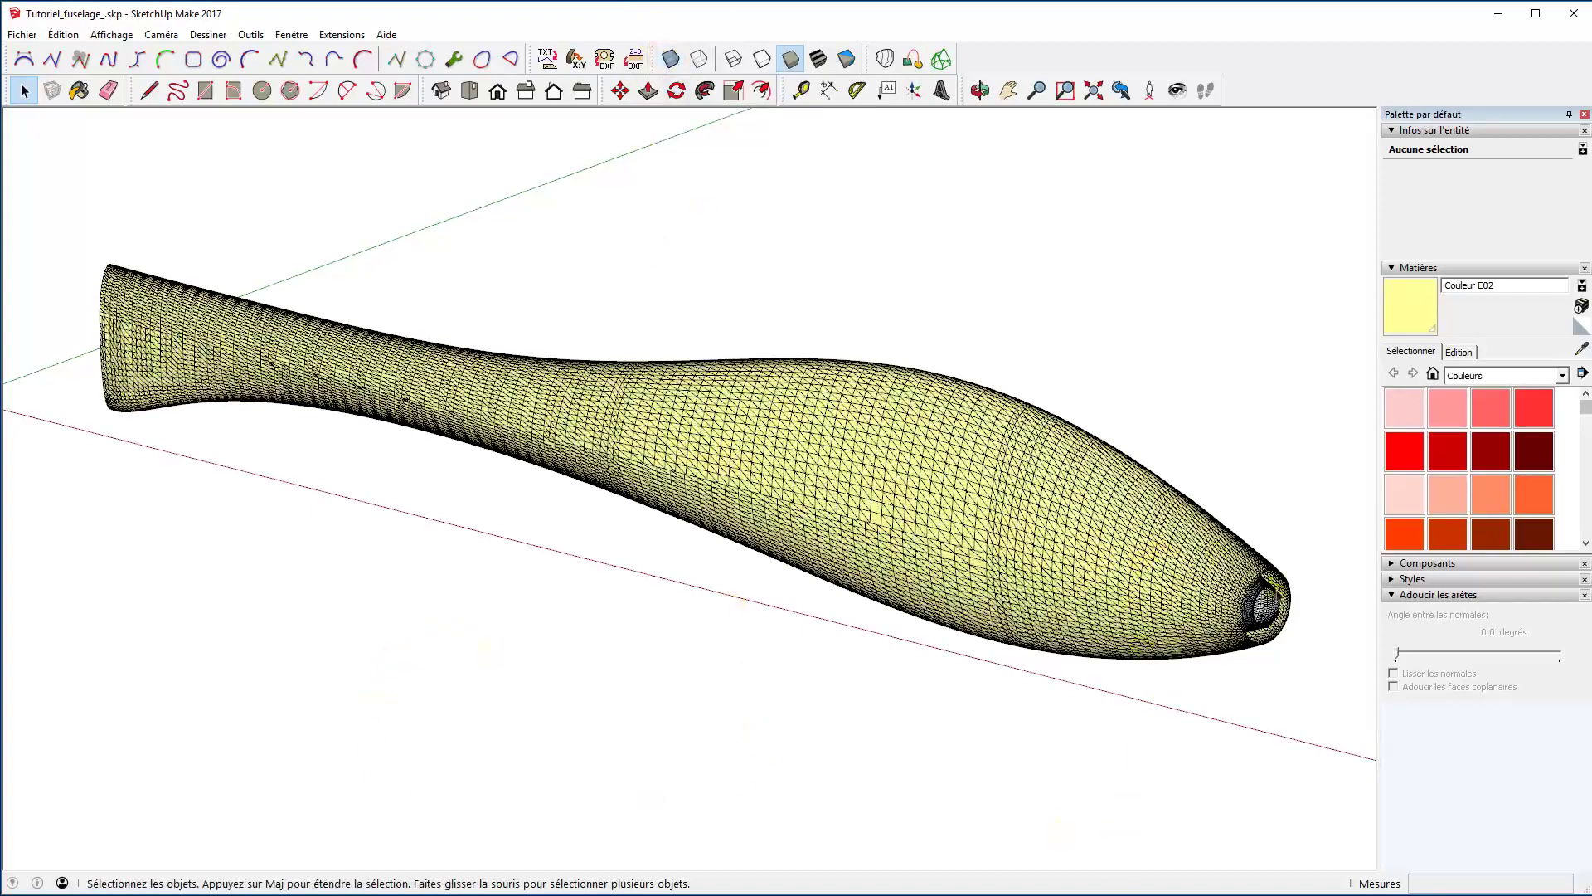
click(1265, 618)
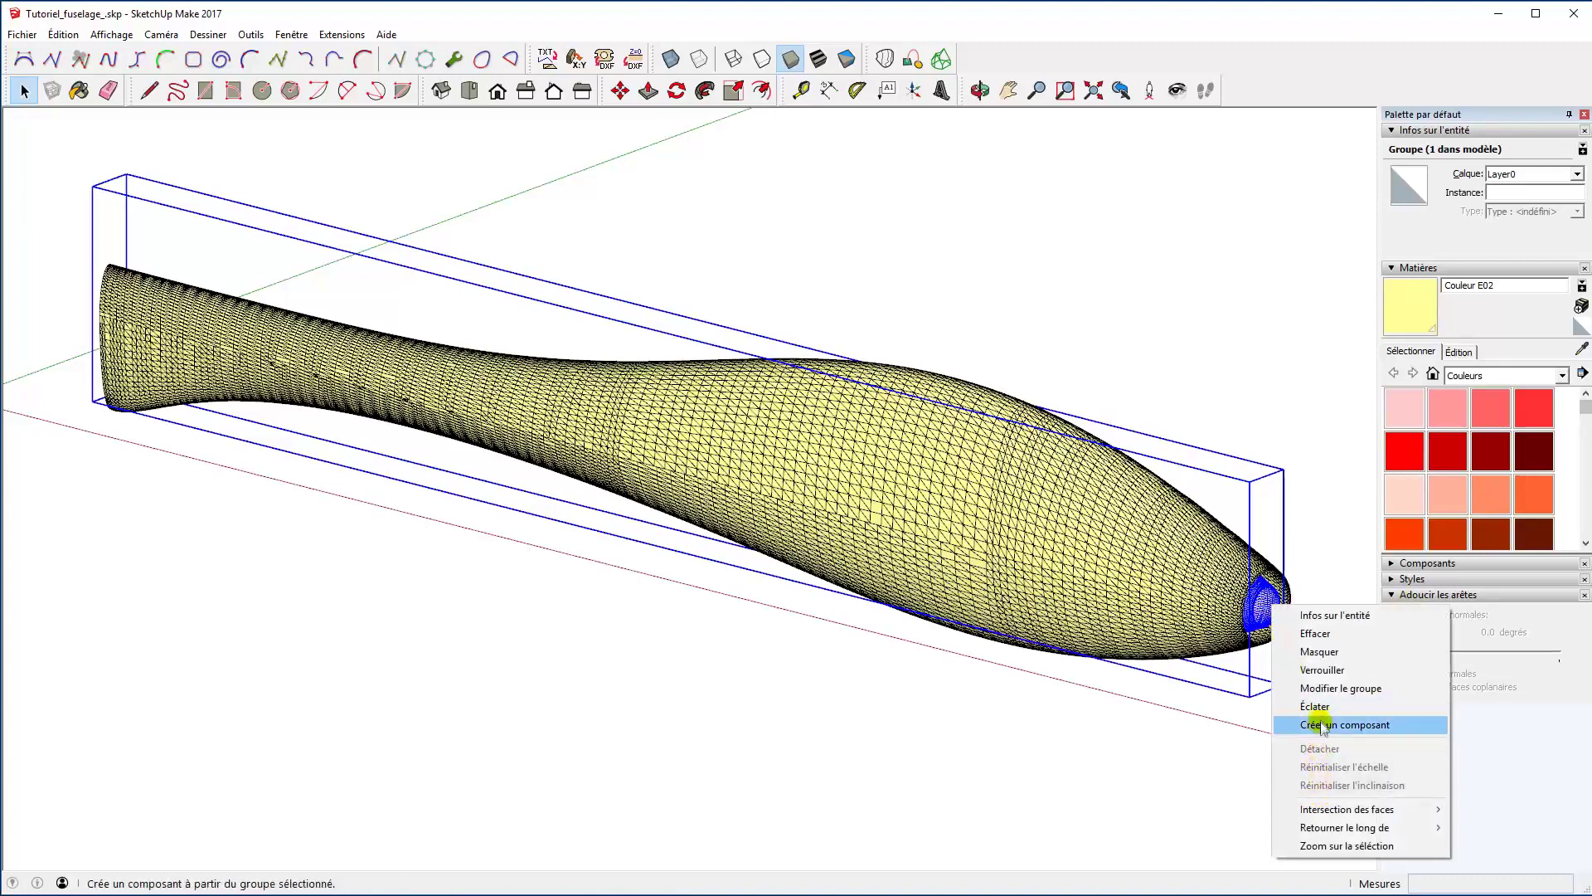
click(1155, 739)
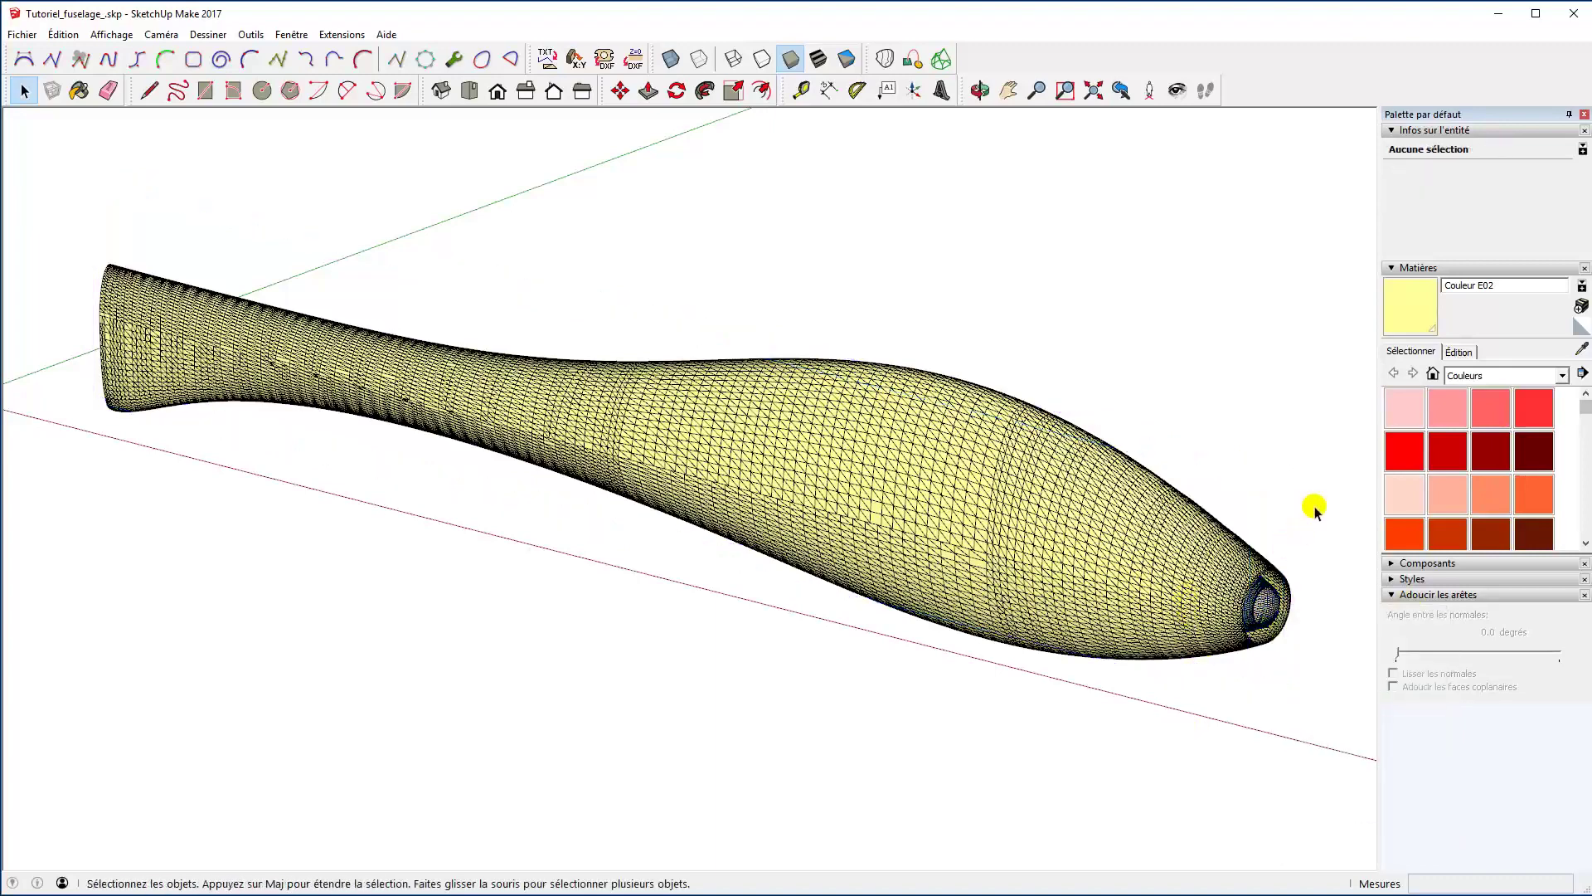
Soften the near yellow half's edges at 19.2 degrees, with smoothed normals and softened coplanar faces.
click(1196, 561)
double_click(1196, 561)
click(1196, 561)
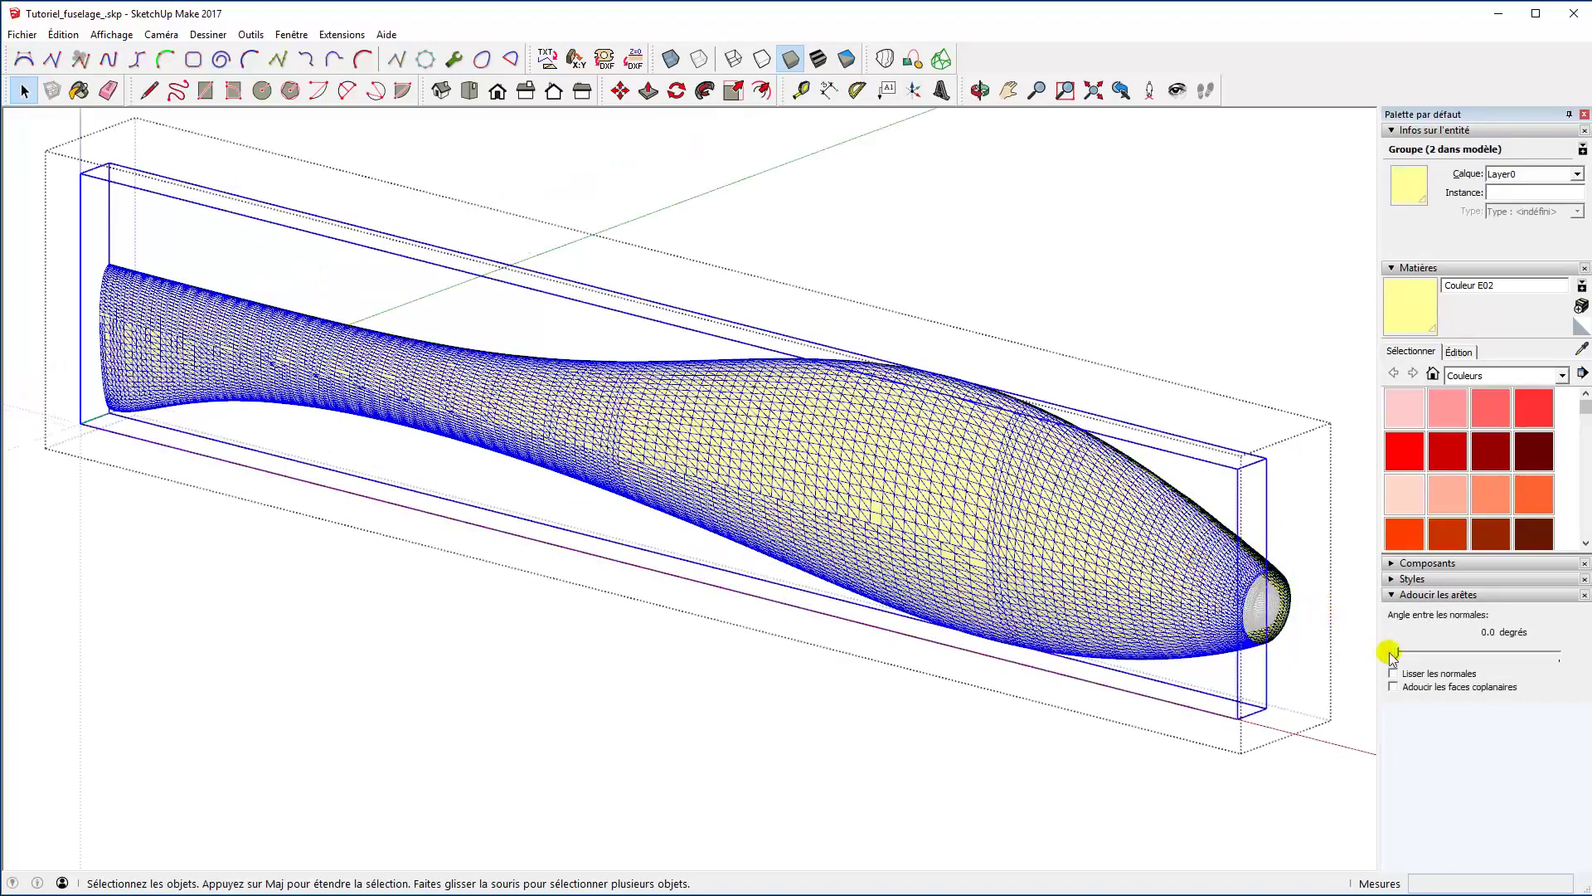
drag(1399, 655, 1410, 655)
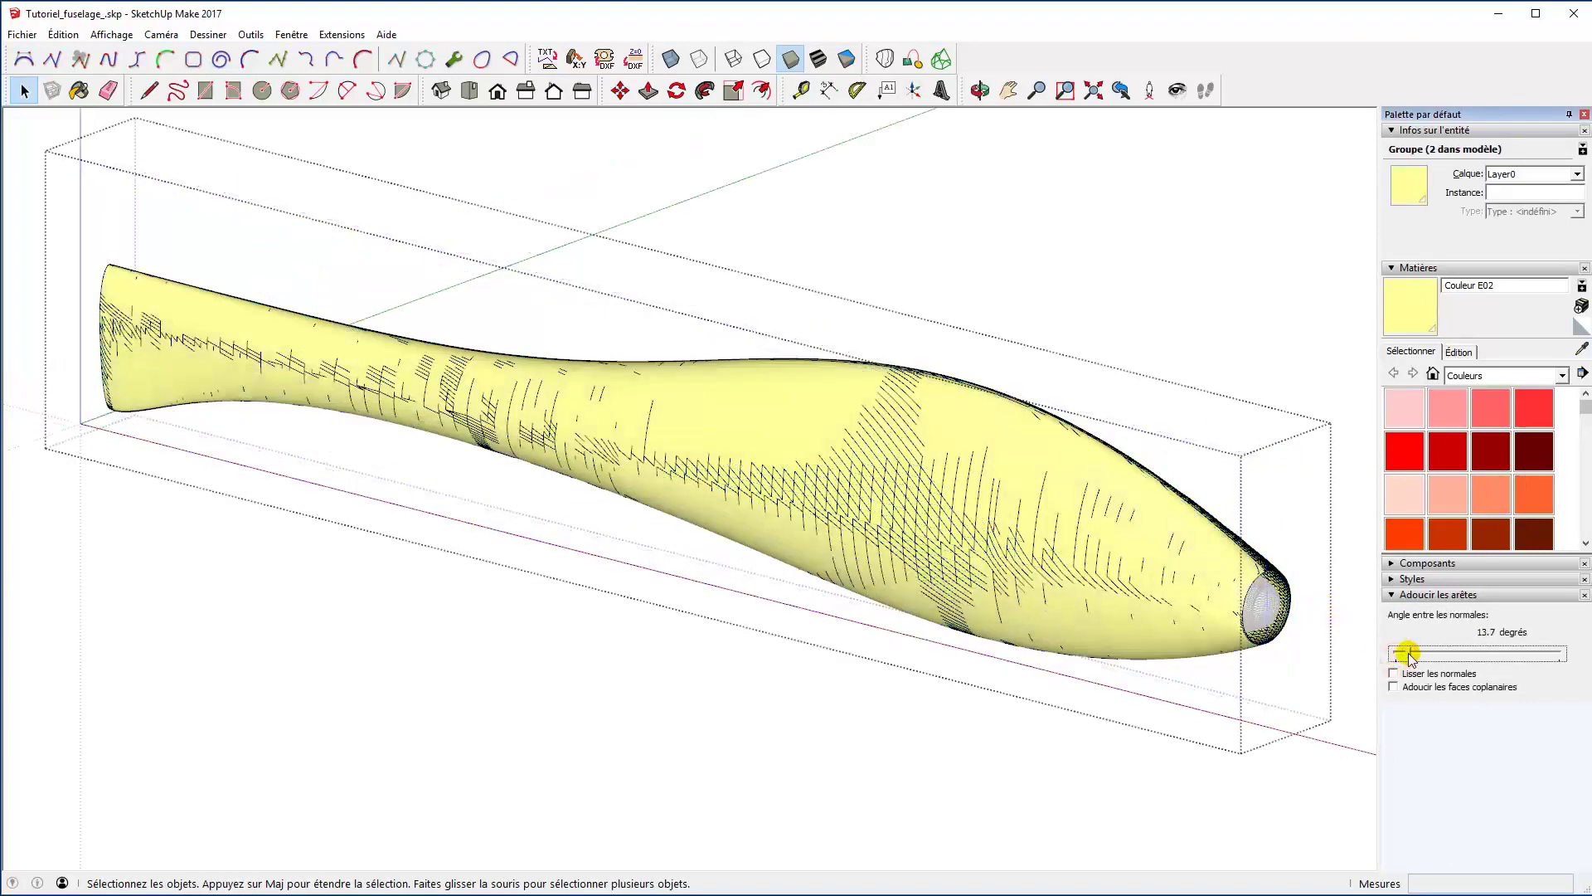
click(1395, 673)
click(1394, 688)
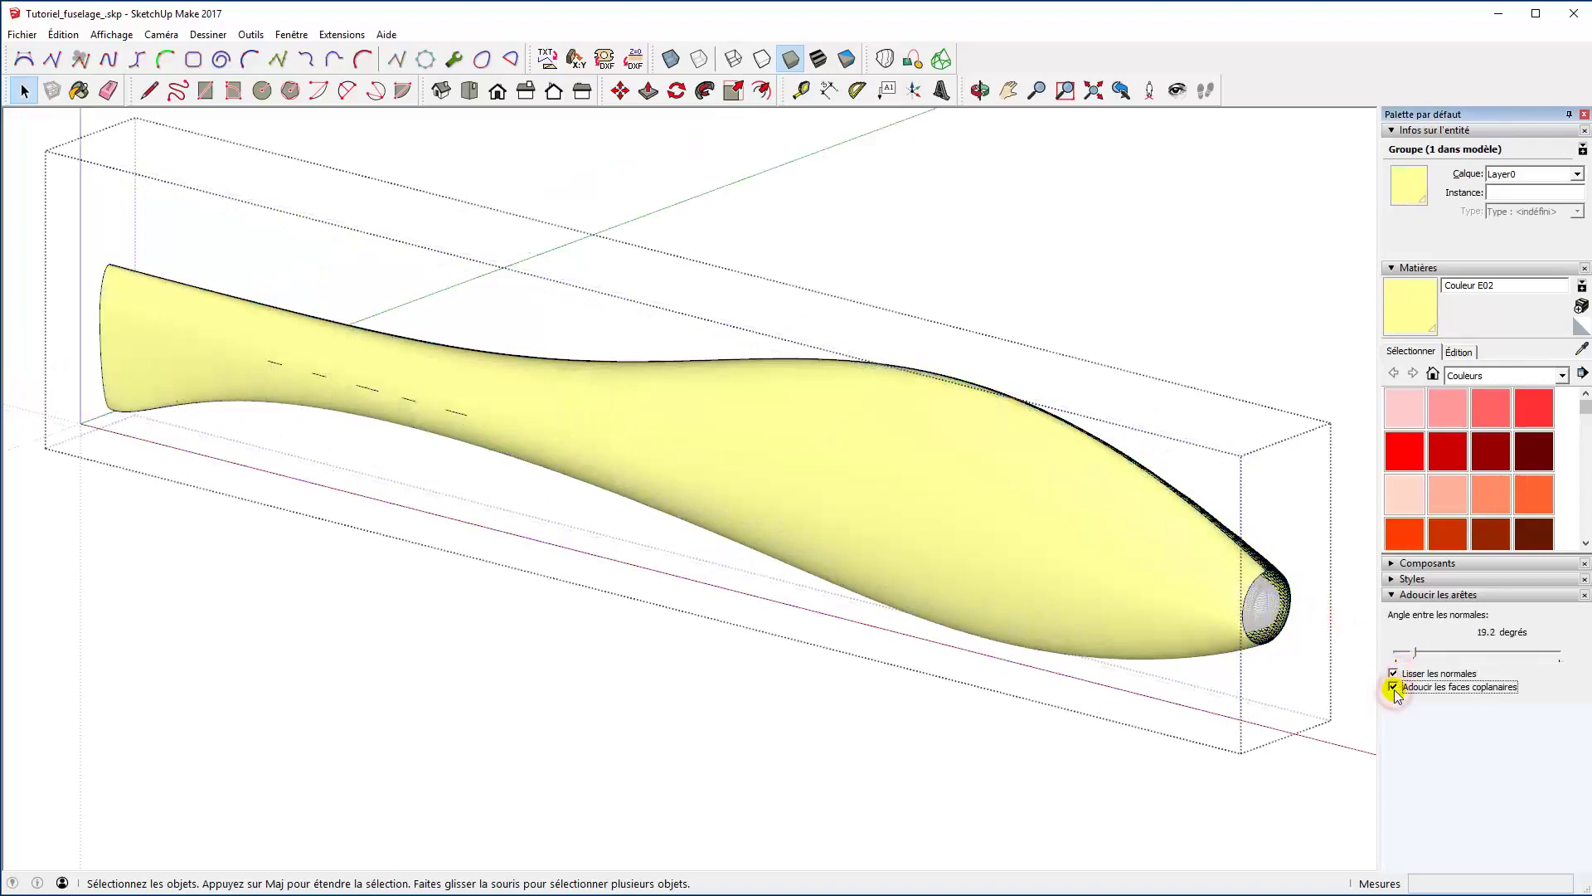
click(906, 783)
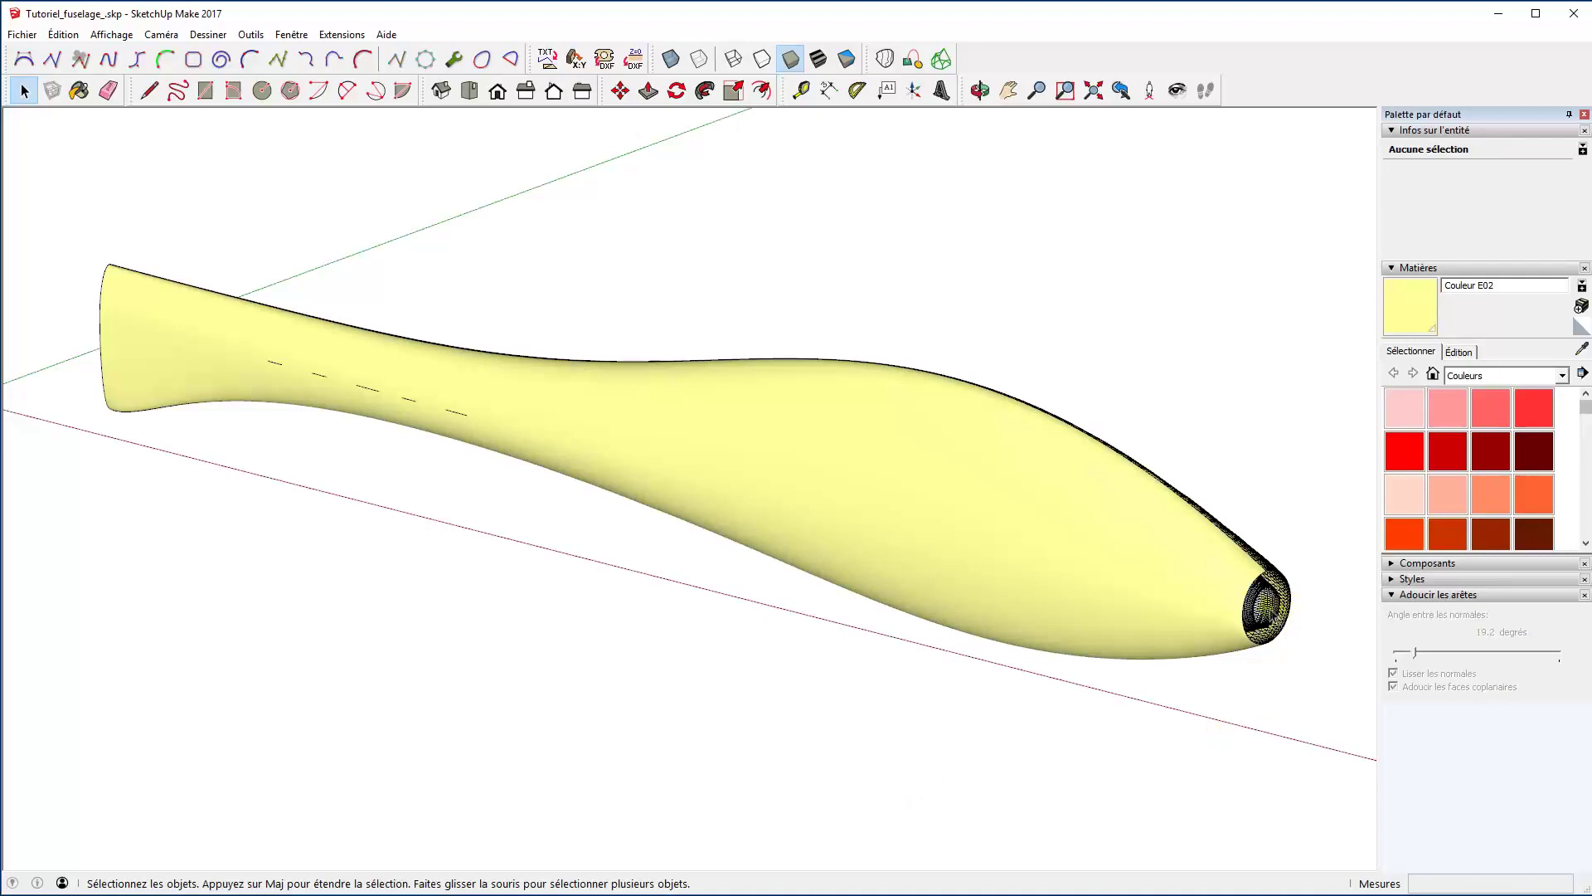
Soften the edges of both halves inside the inner grey fuselage group at 25.6 degrees.
click(1253, 606)
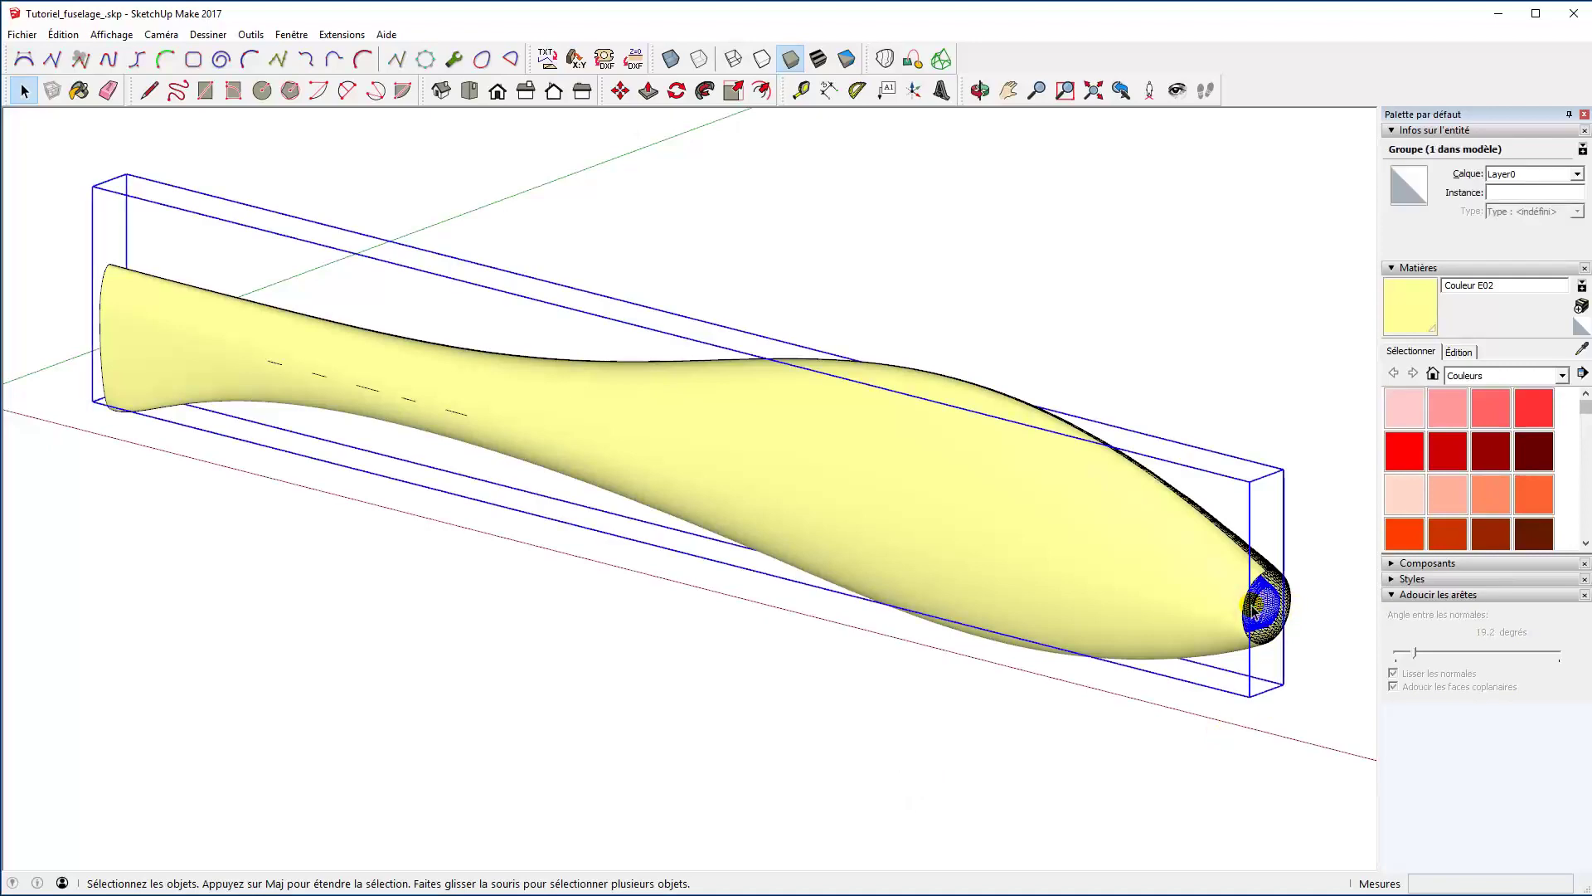
double_click(1254, 606)
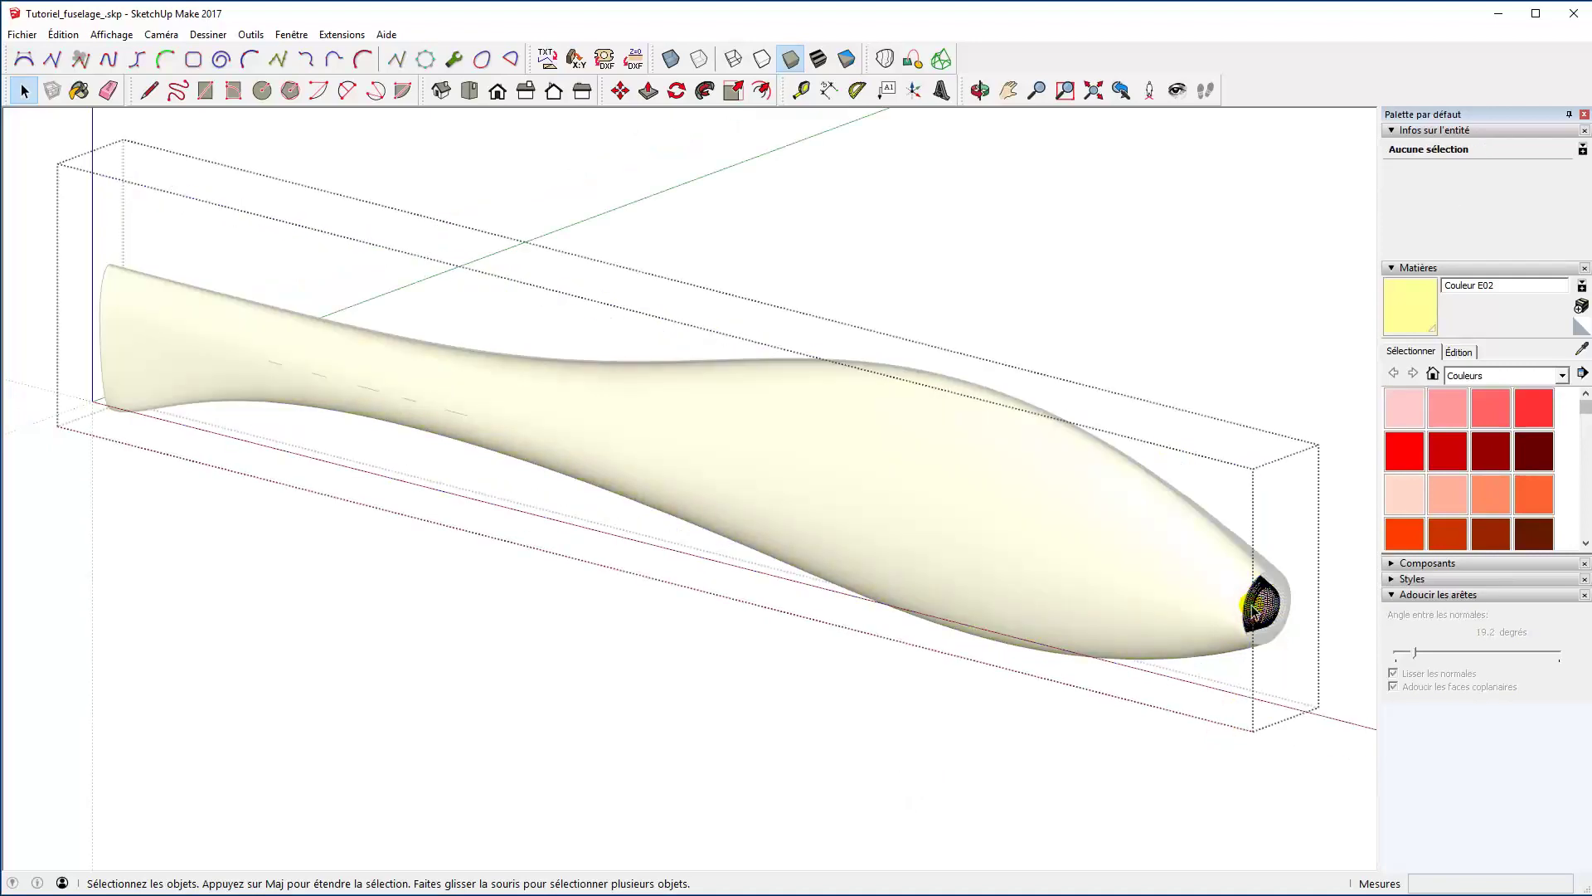
click(1255, 610)
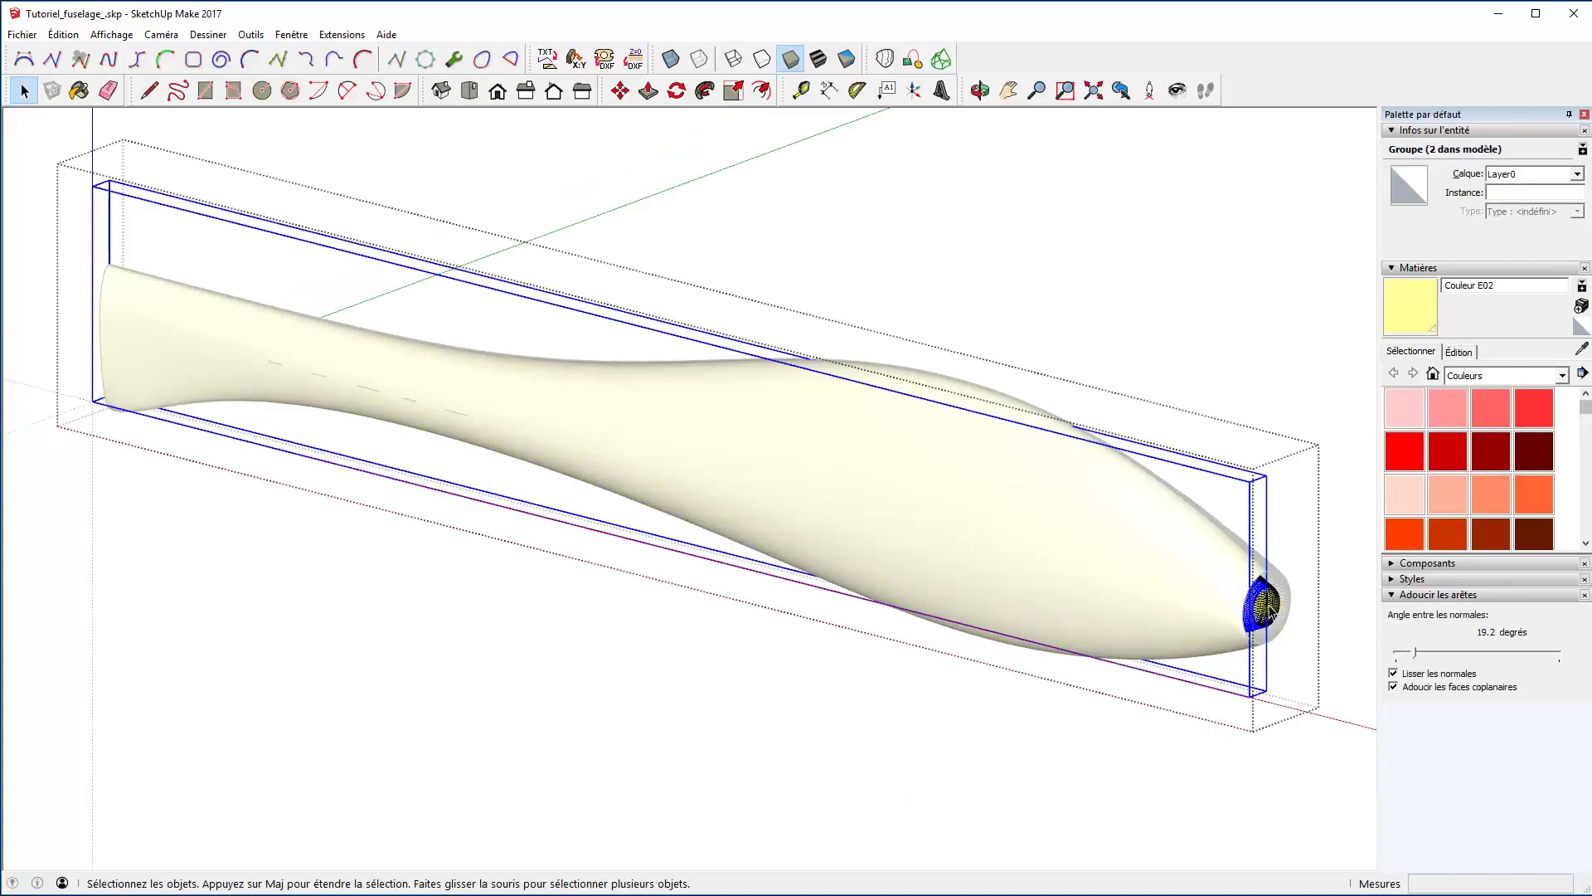
shift+click(1279, 606)
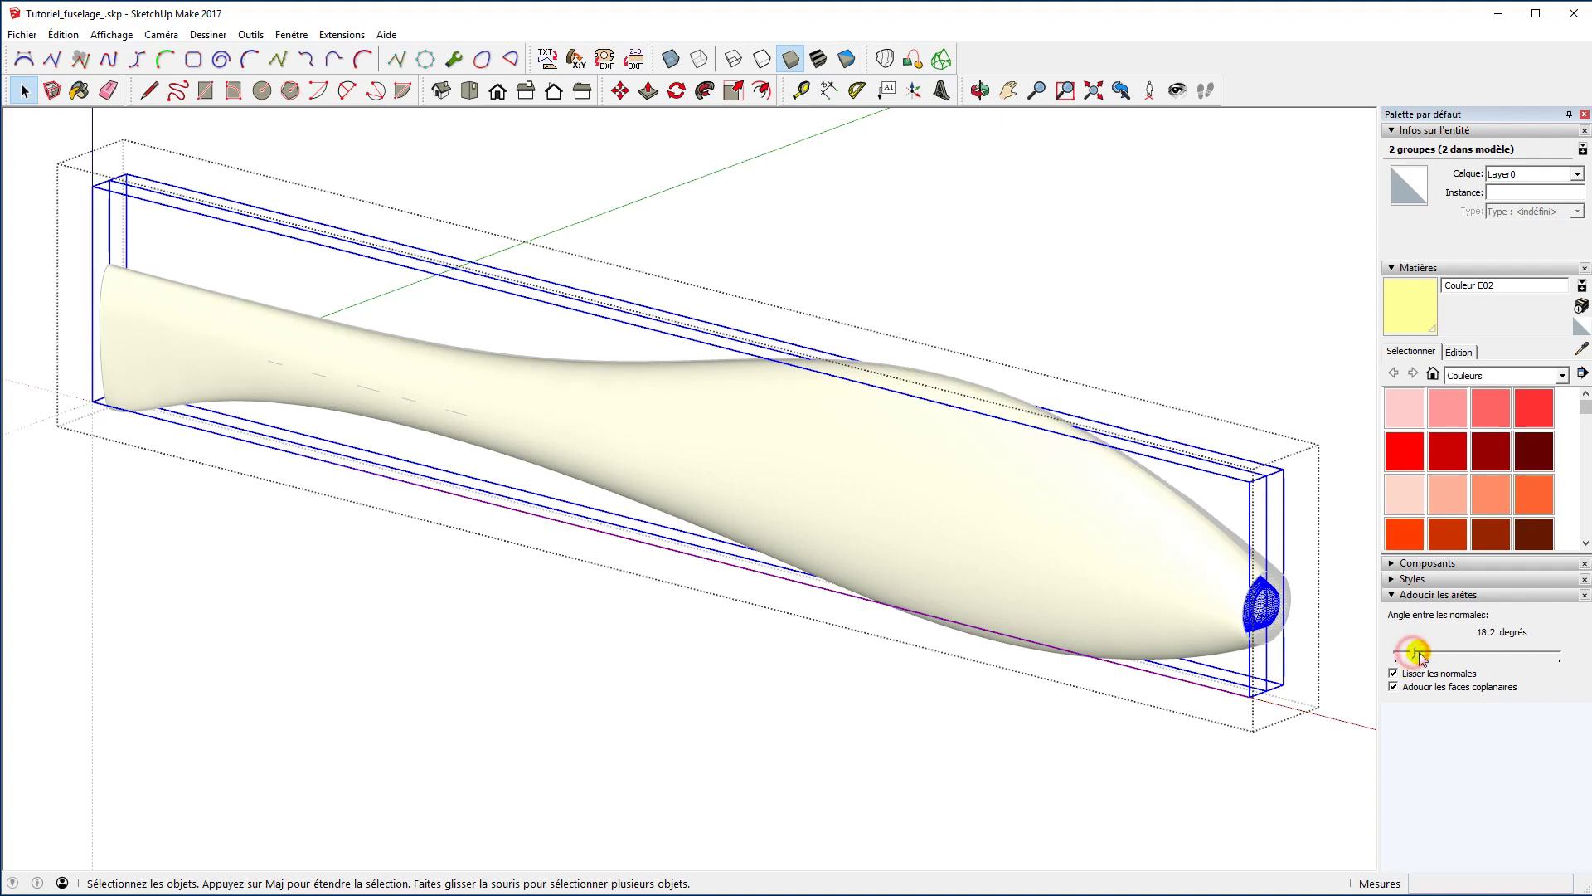
drag(1415, 653, 1421, 654)
click(1212, 757)
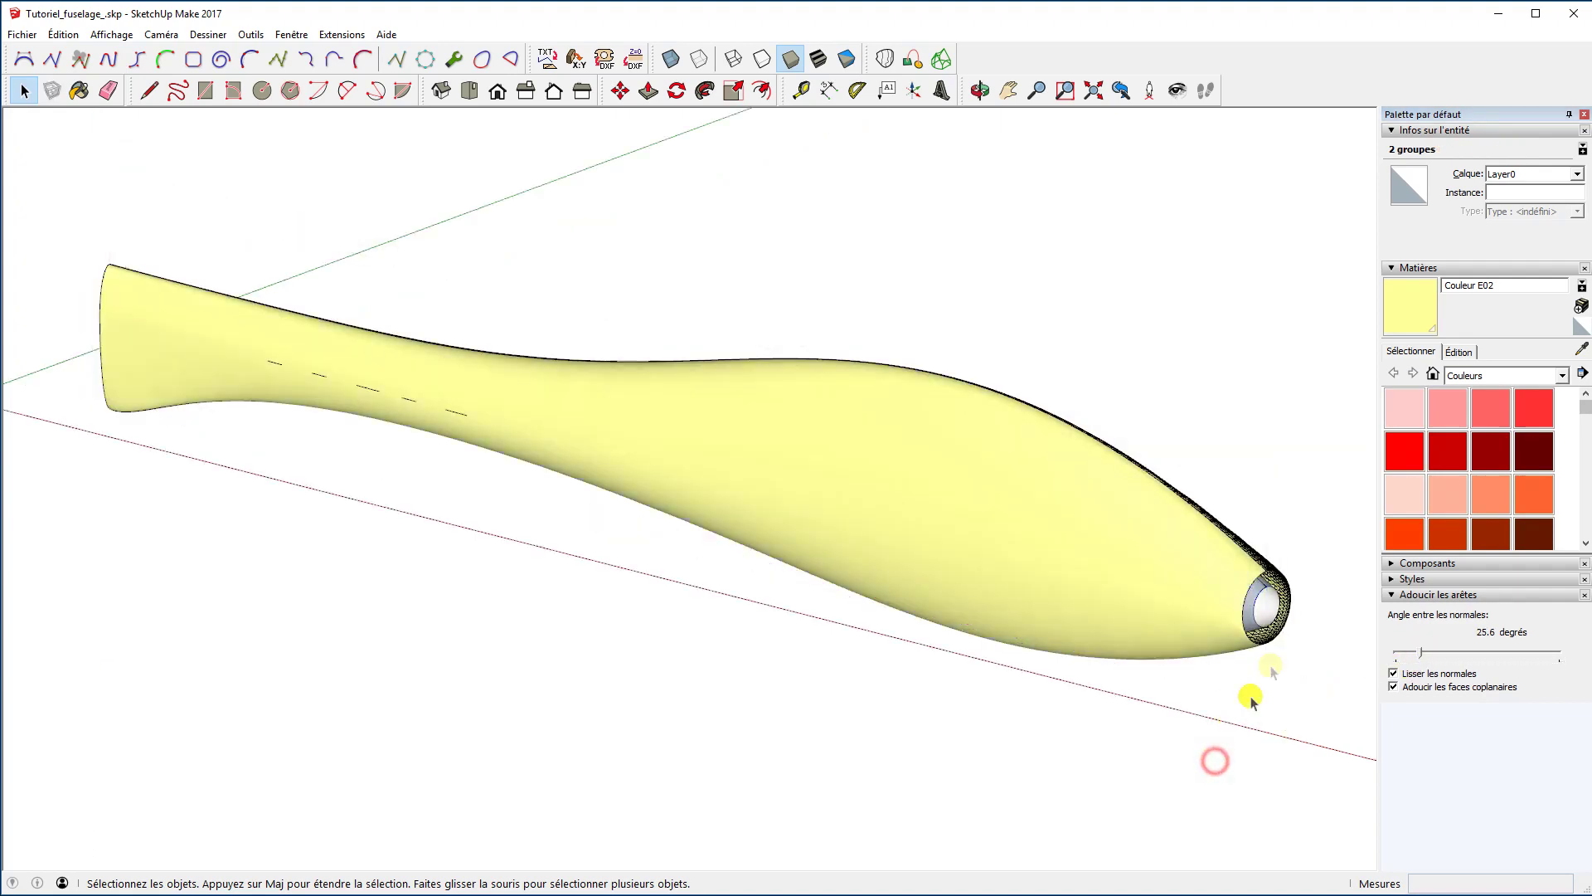
Soften the edges of the far half inside the yellow fuselage group at 27.4 degrees.
double_click(1281, 585)
click(1281, 584)
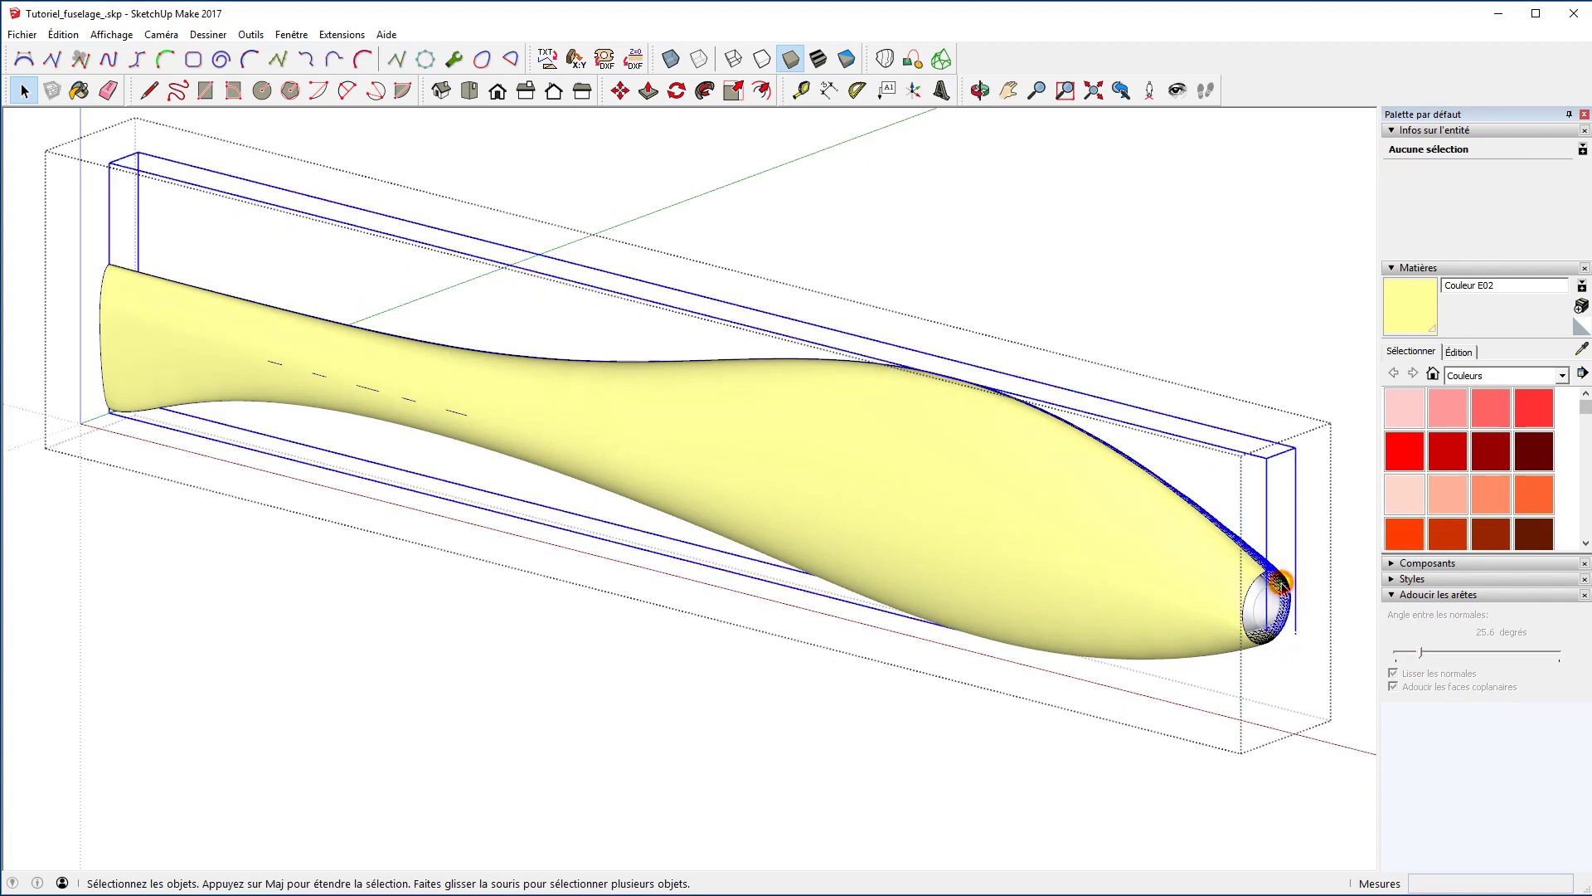
drag(1421, 653, 1424, 654)
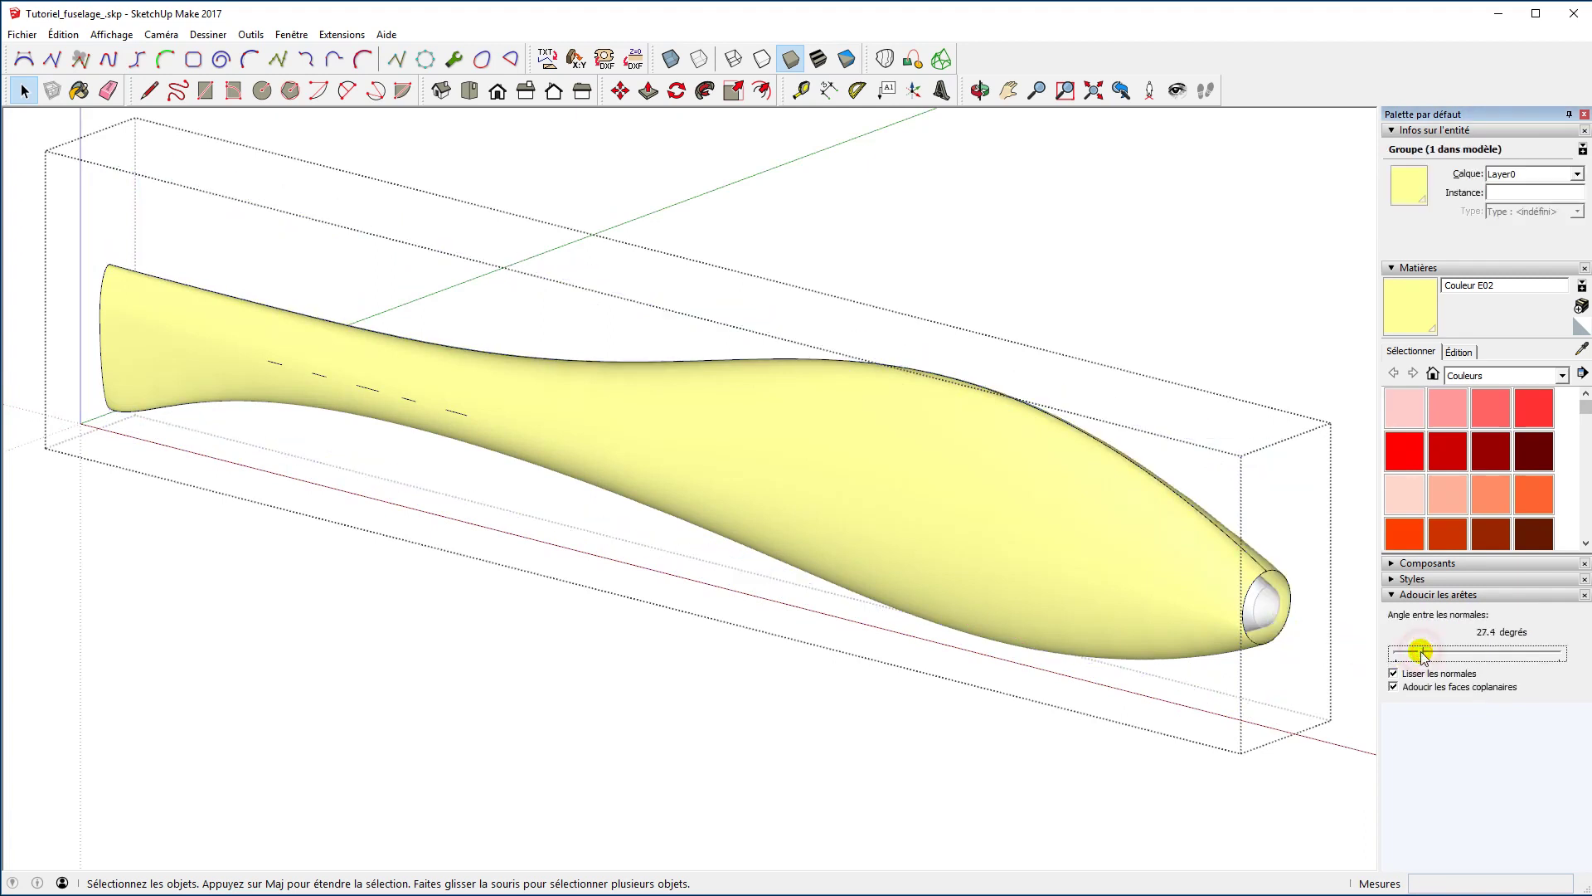
click(1009, 747)
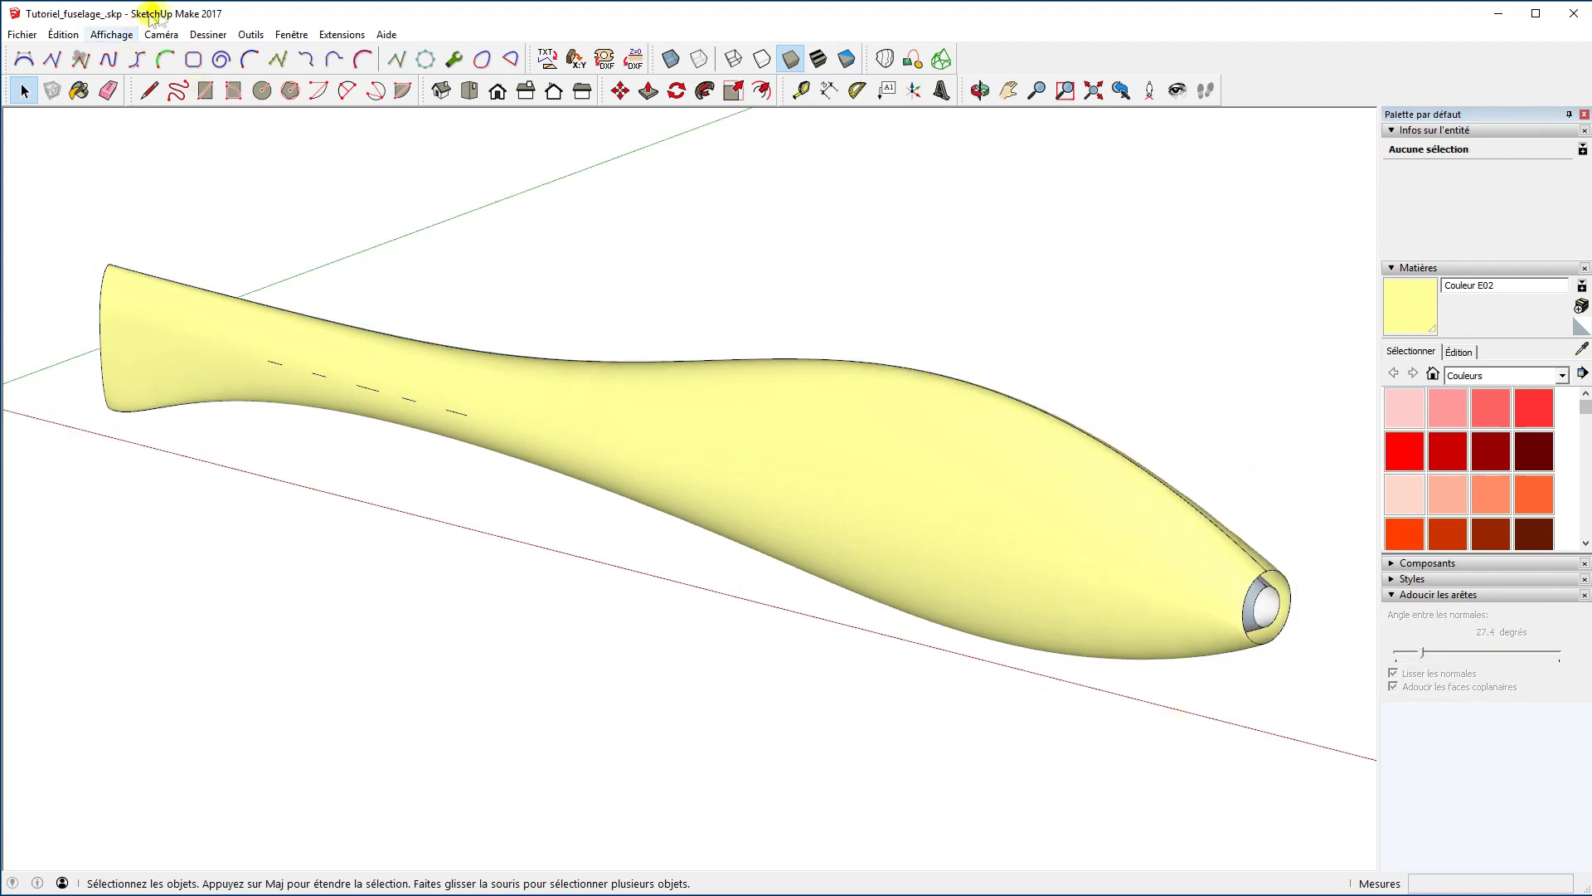
Turn on X-ray display for the nested fuselage shells and save the model.
click(671, 58)
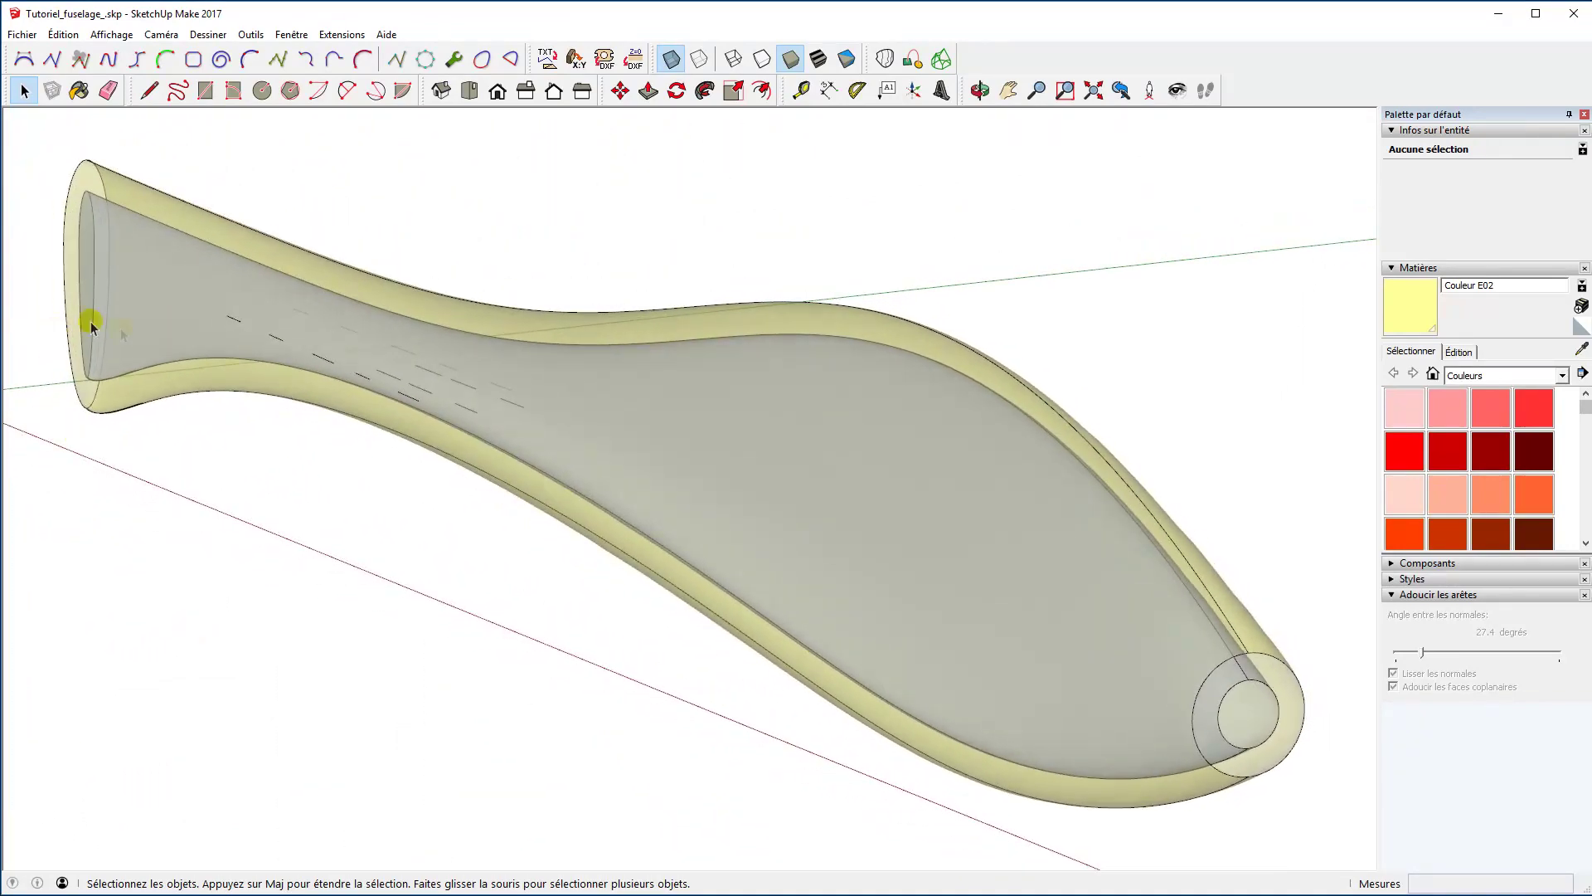
click(25, 34)
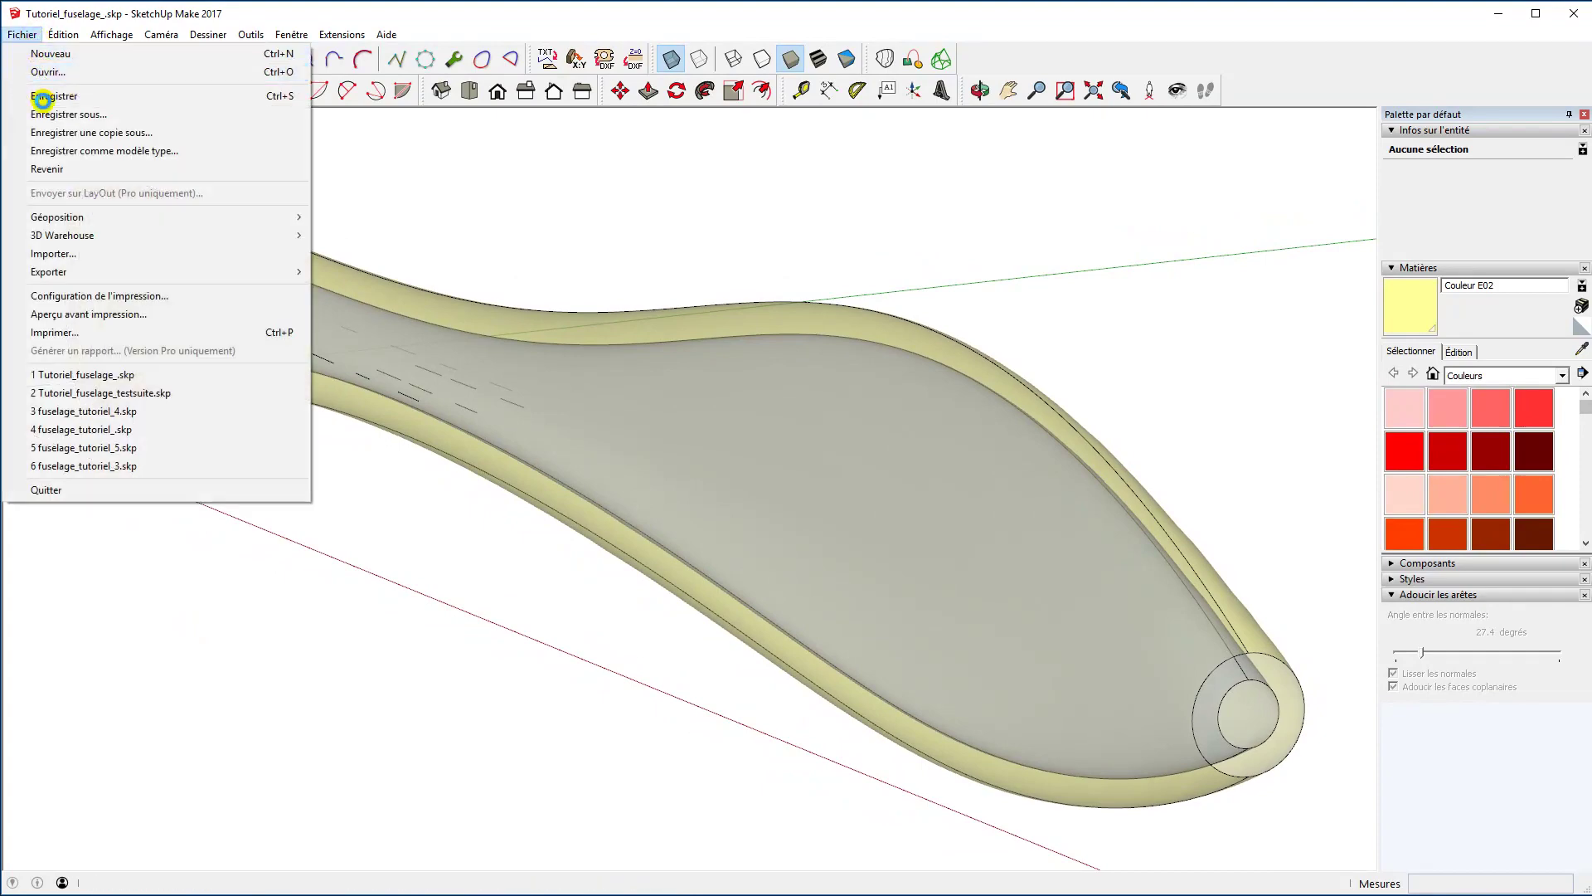
click(49, 96)
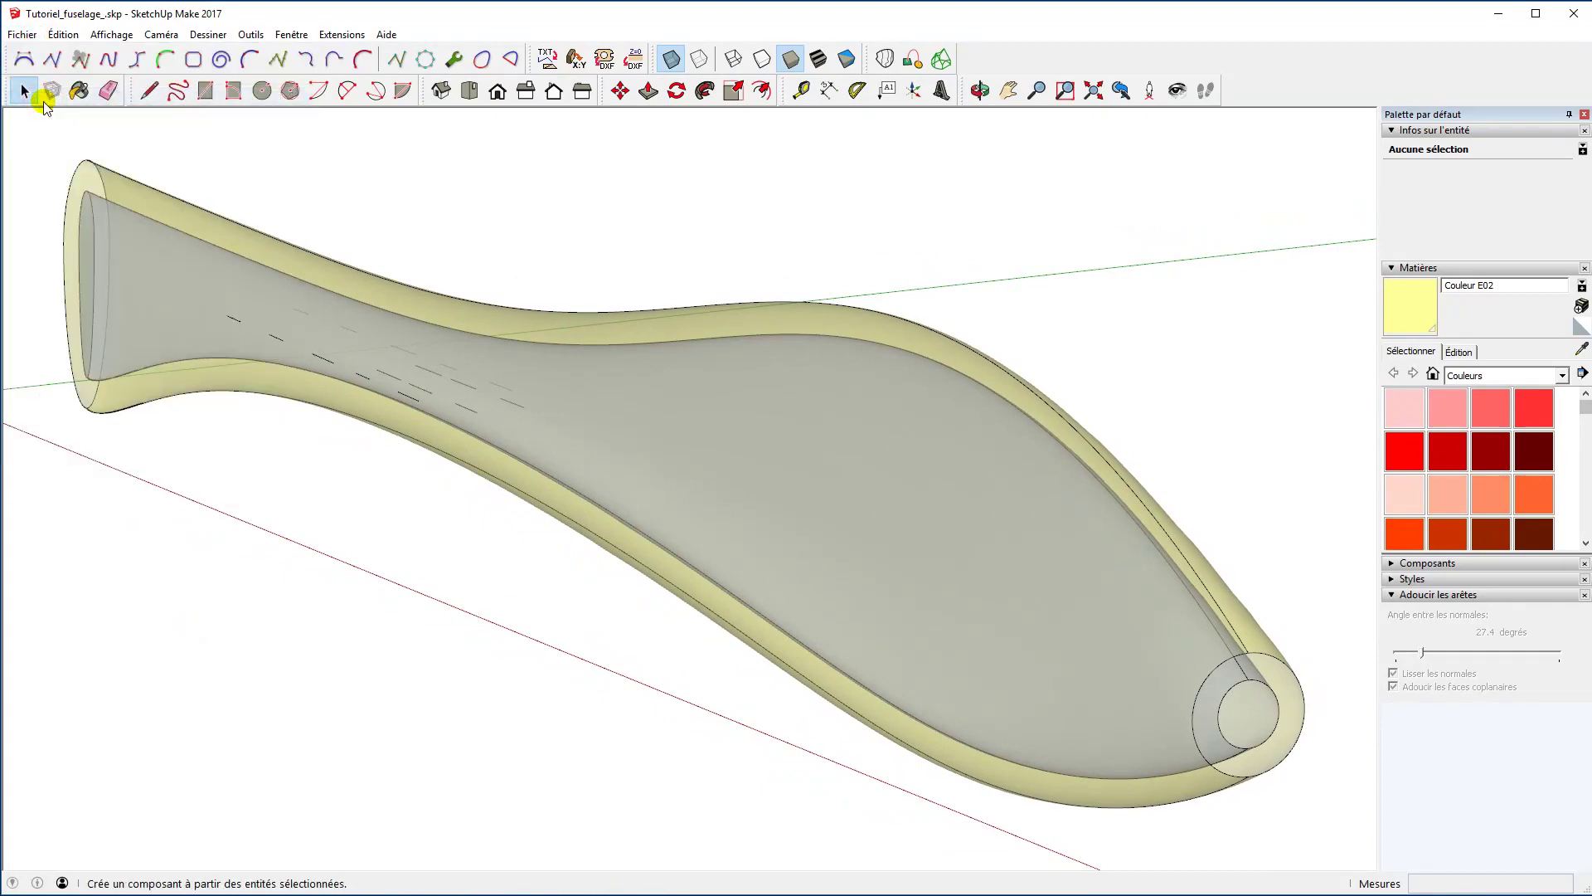
click(23, 34)
click(43, 96)
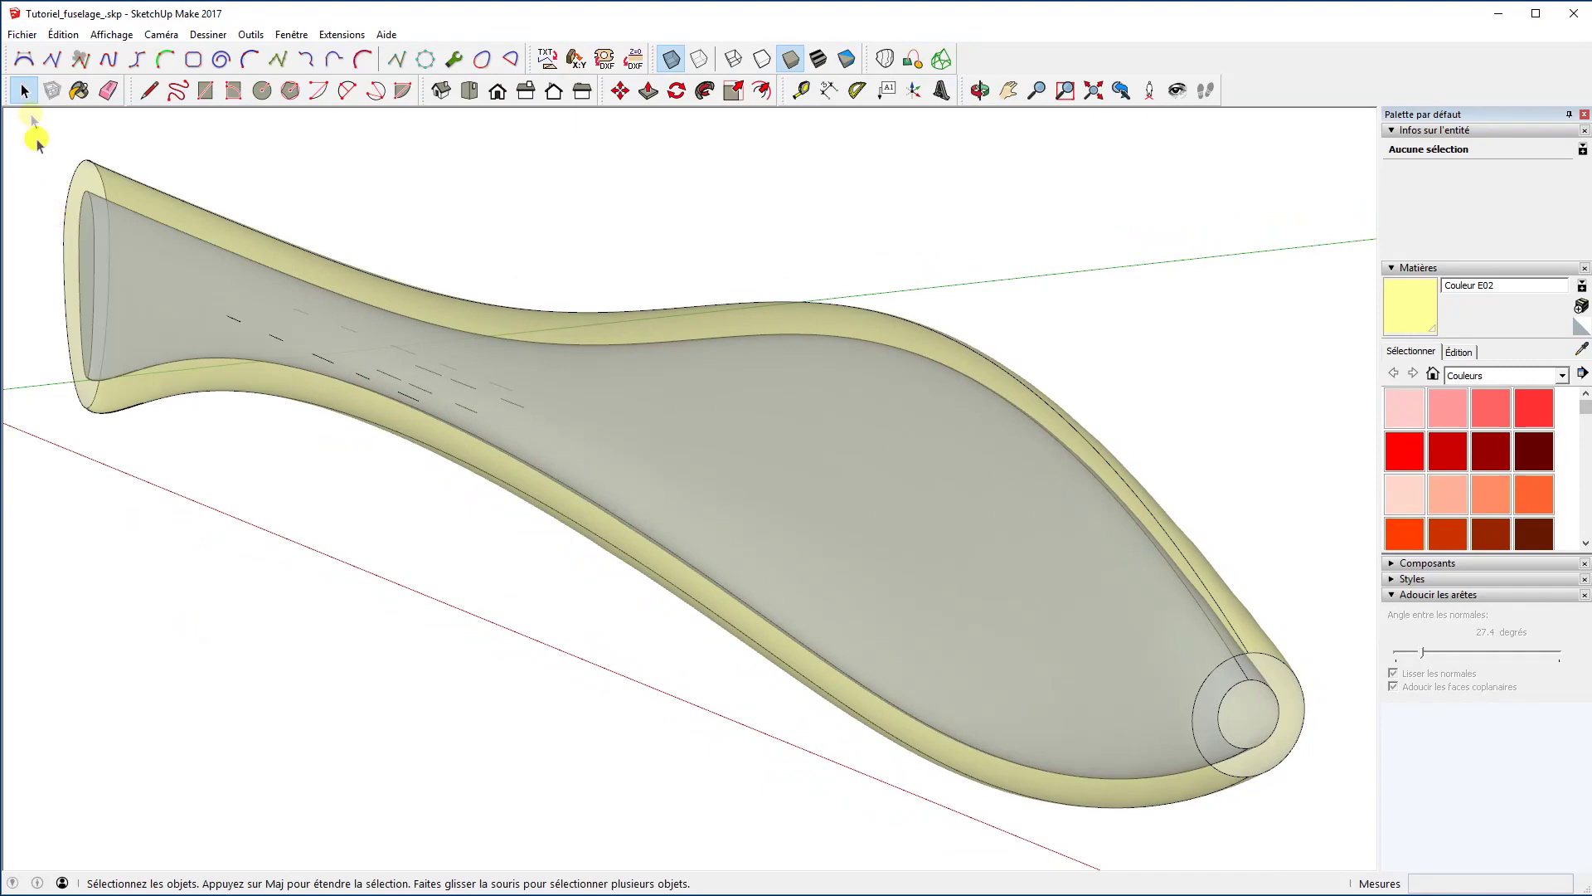
Save a copy of the model as Tutoriel_fuselage_7.skp.
click(22, 35)
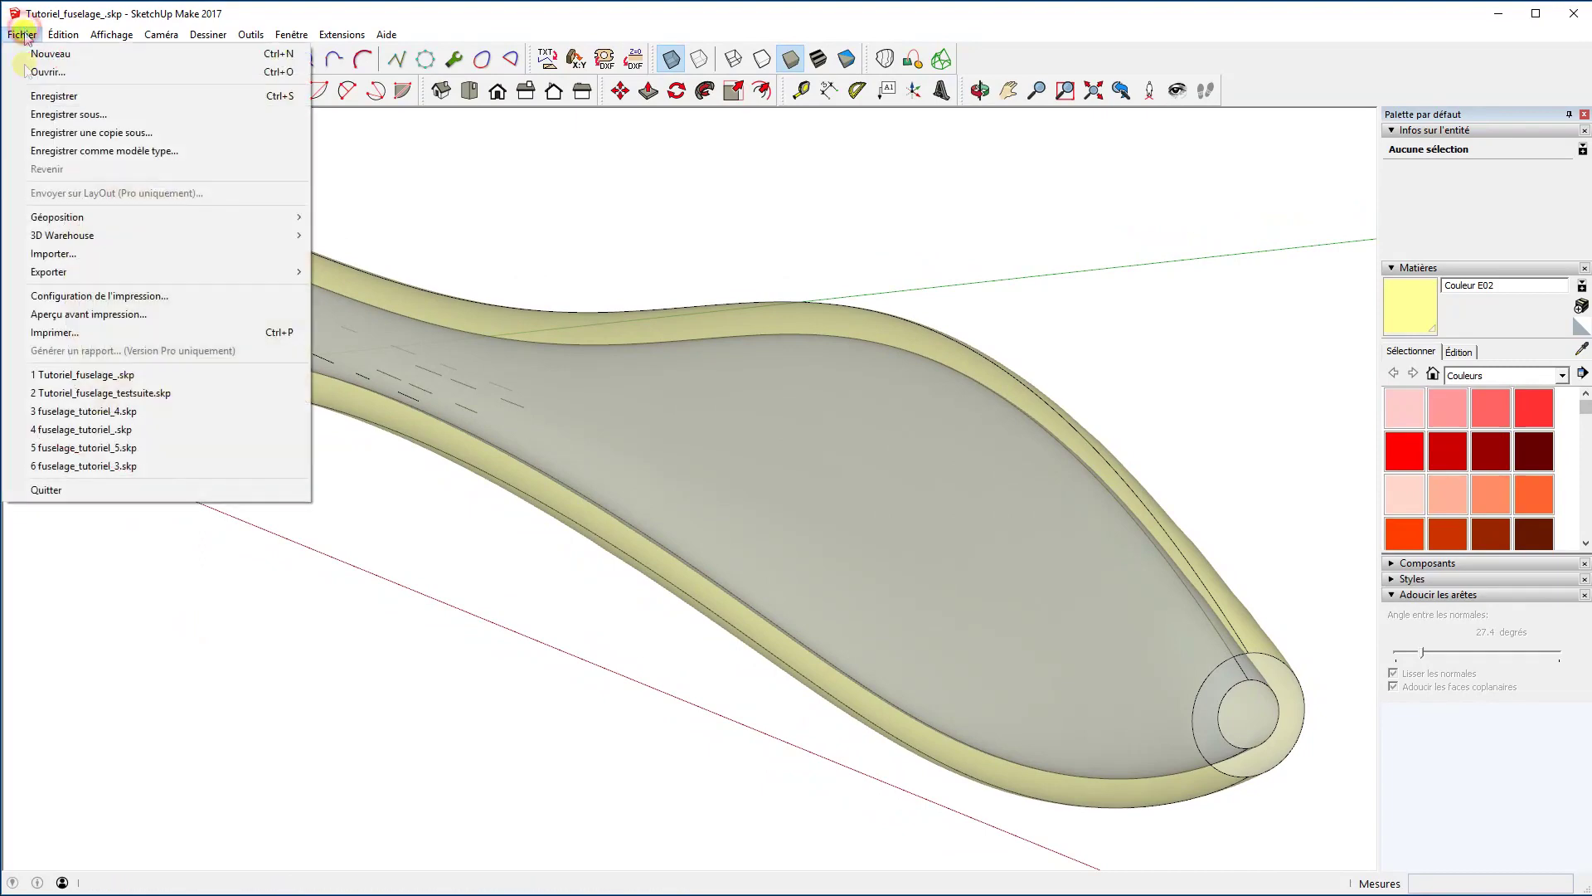
click(29, 134)
click(1236, 757)
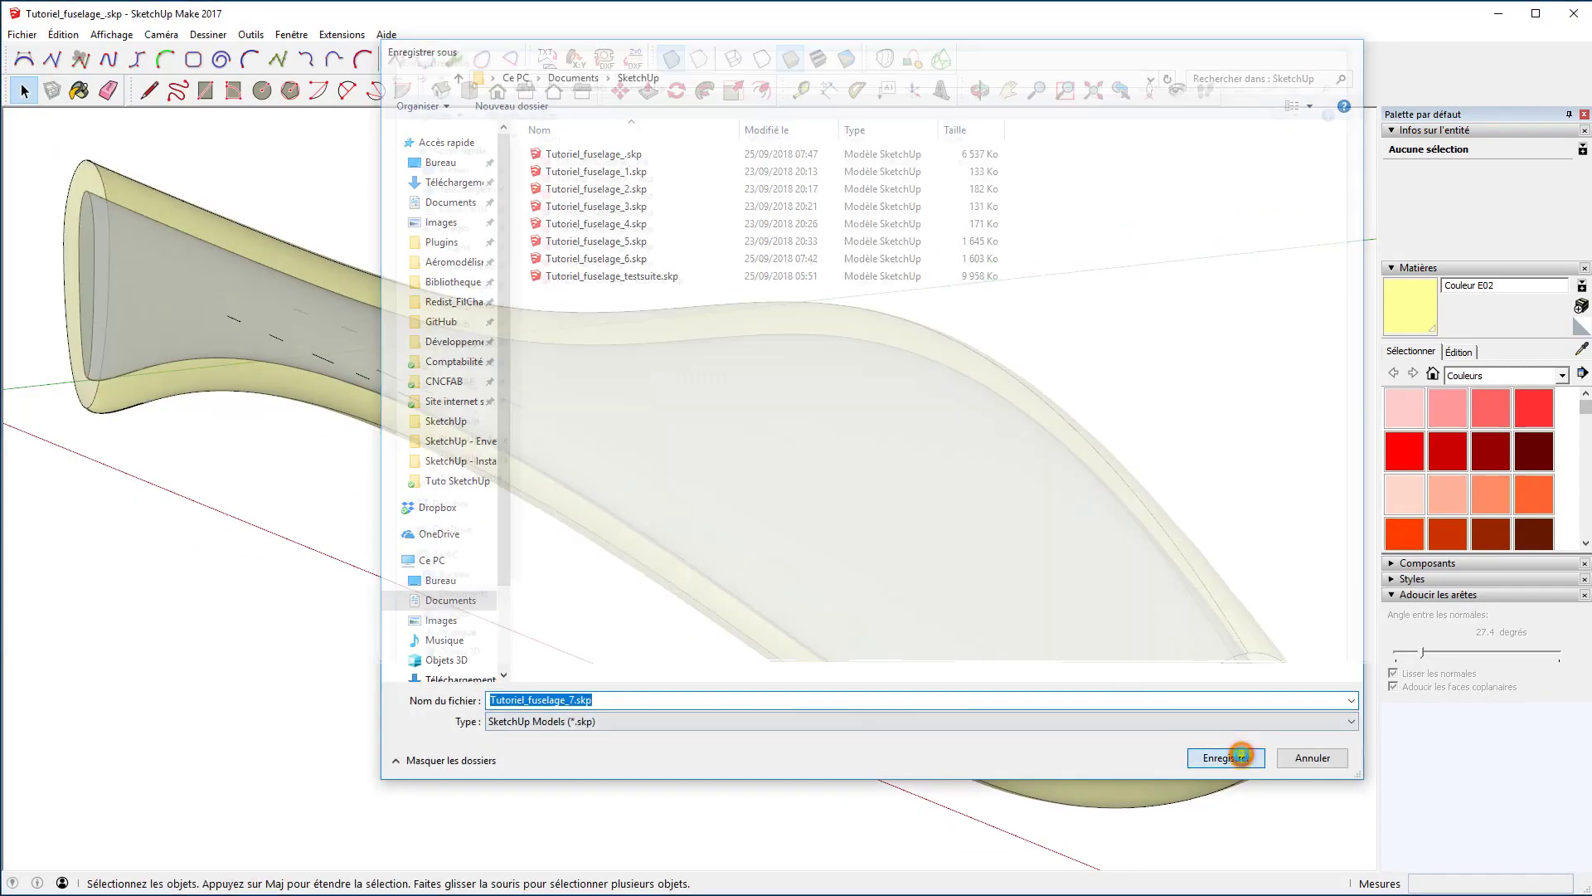